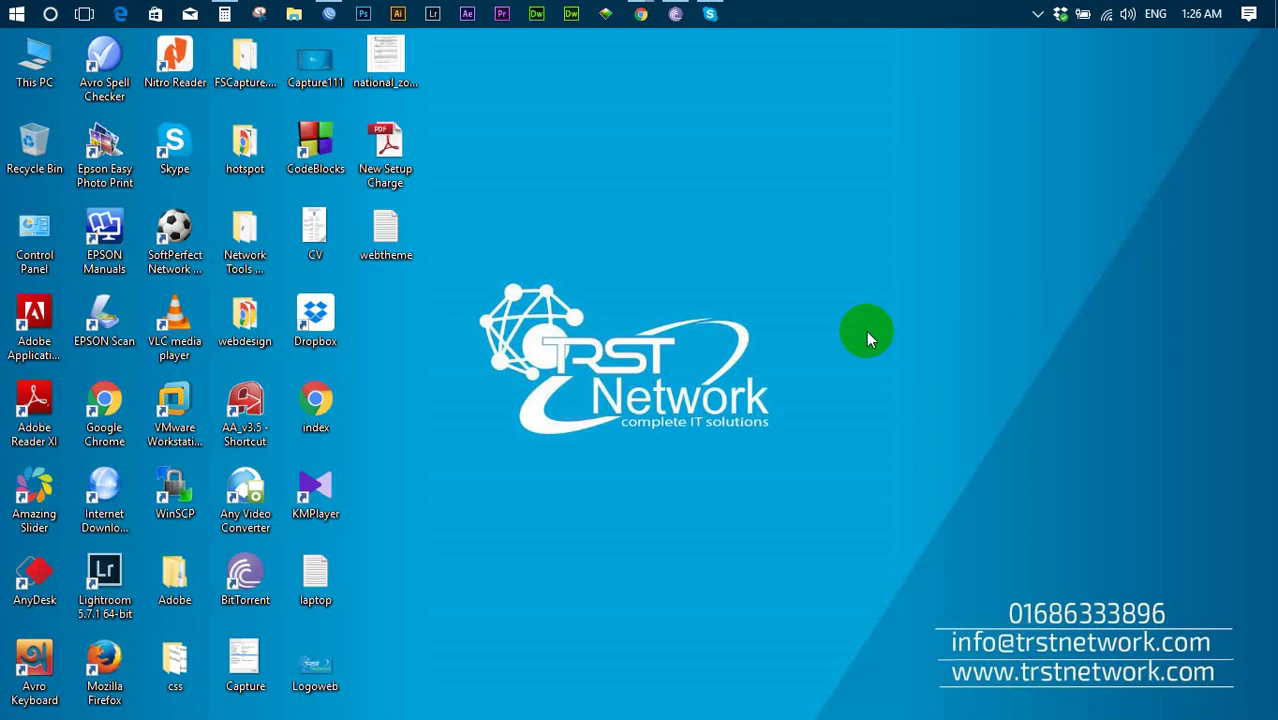
mouse_move(641, 14)
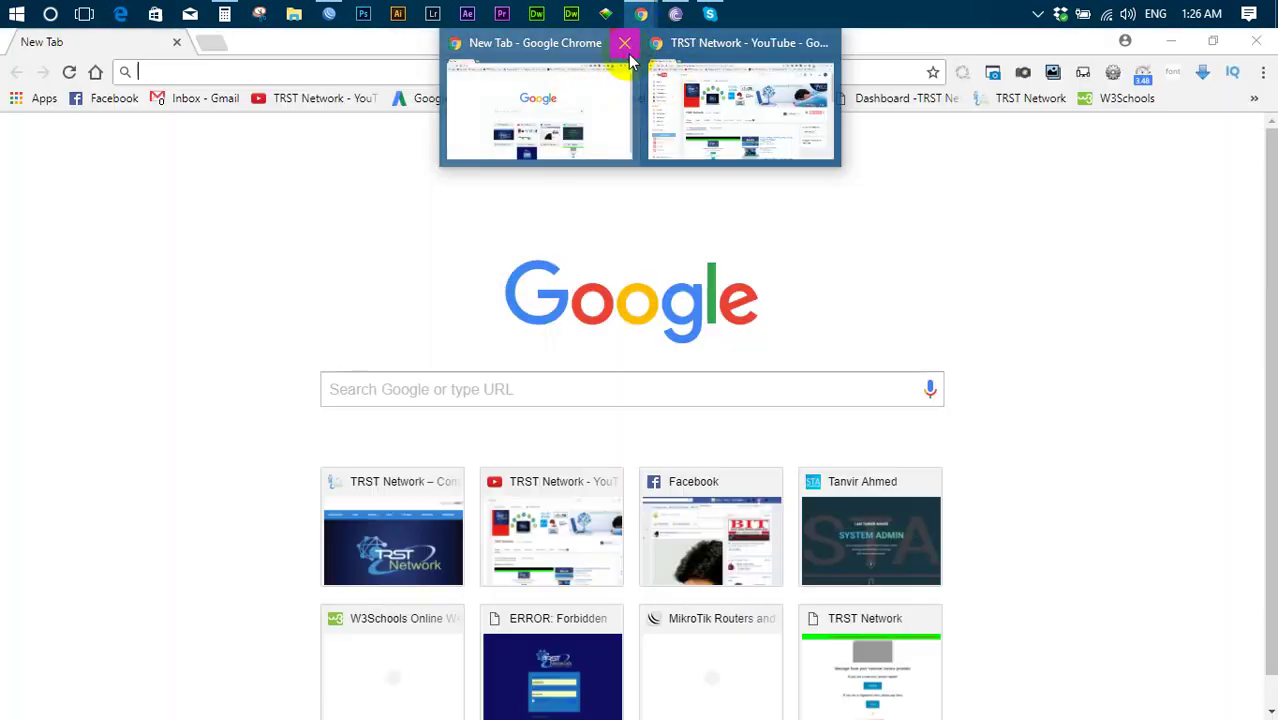
left_click(624, 43)
left_click(665, 106)
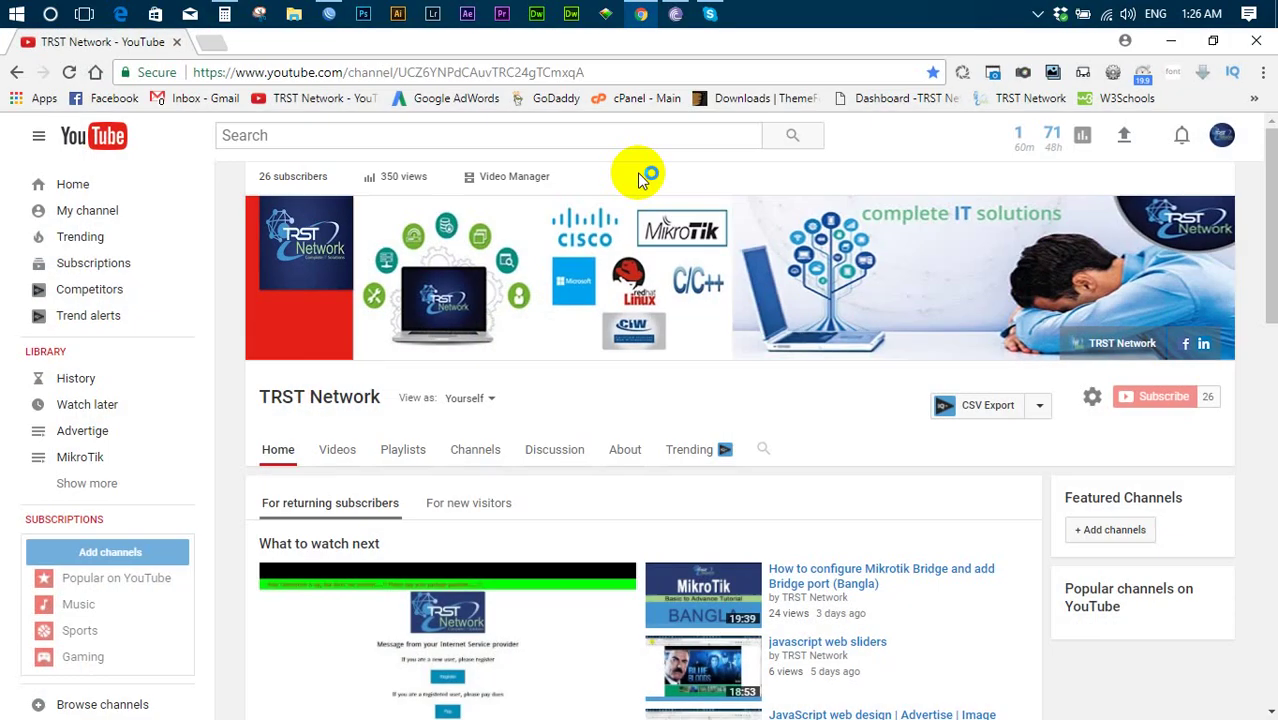
scroll(474, 396, "down", 3)
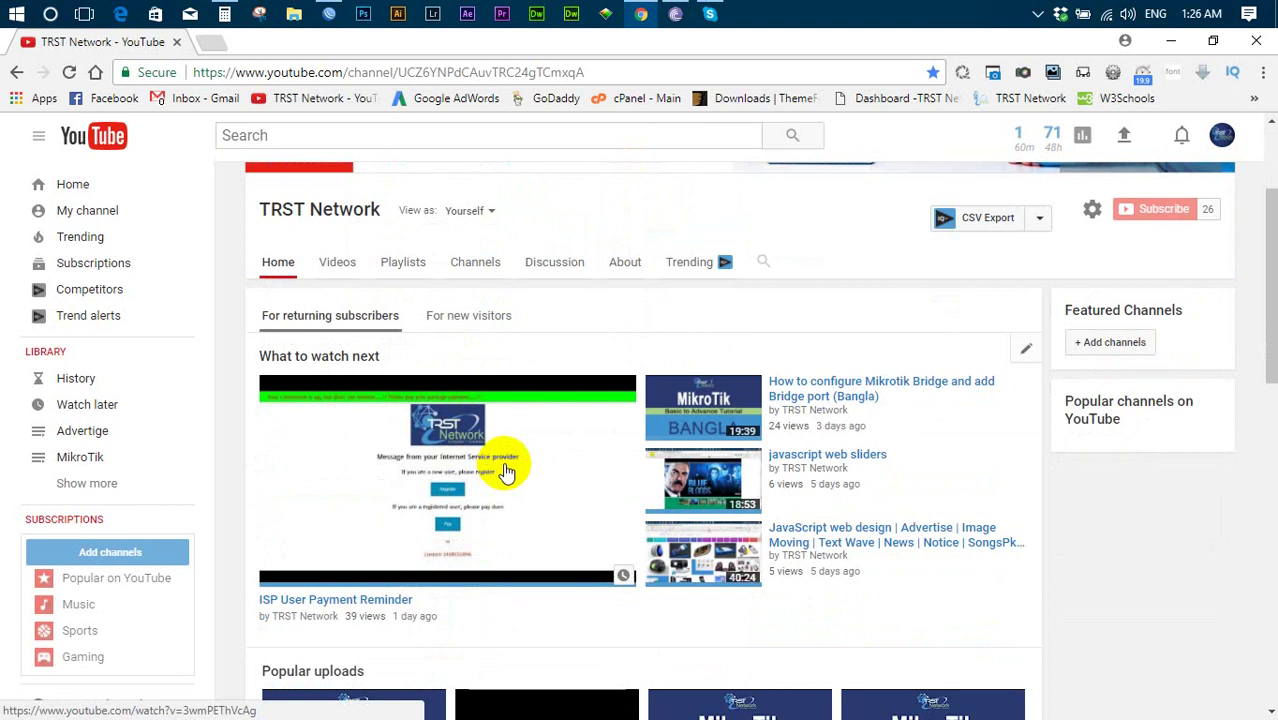
scroll(505, 470, "down", 5)
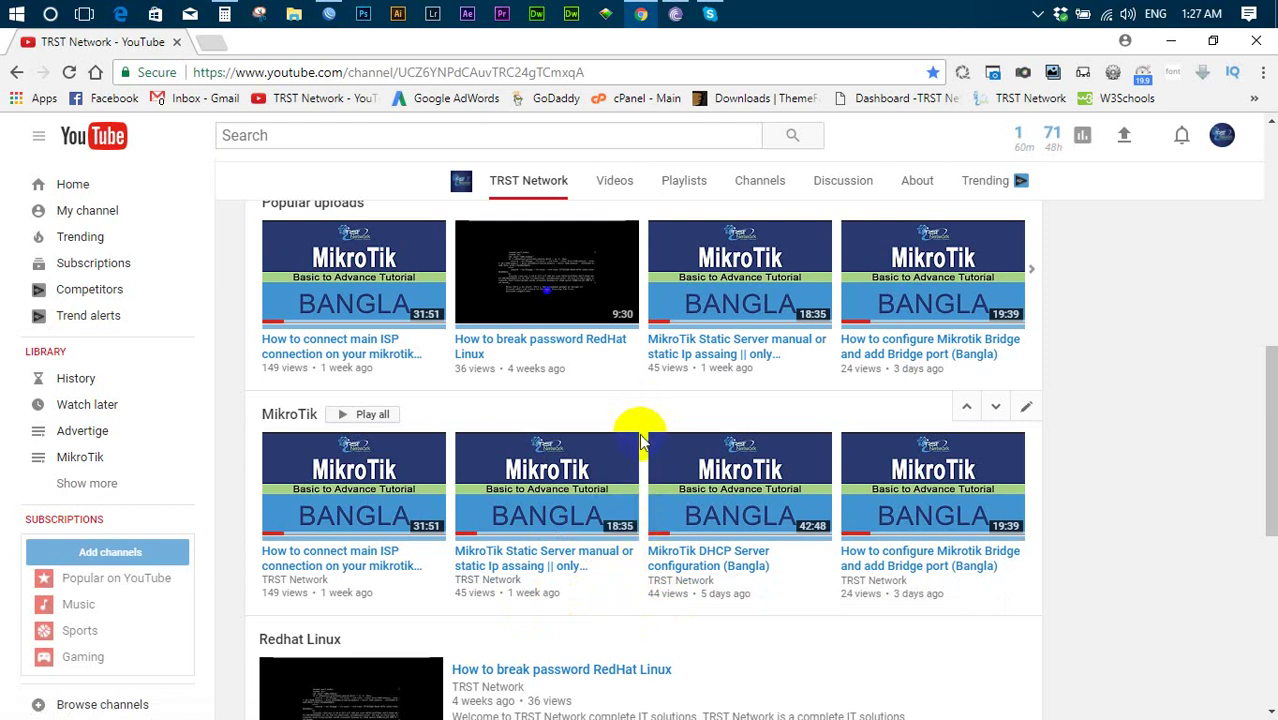
scroll(641, 441, "down", 1)
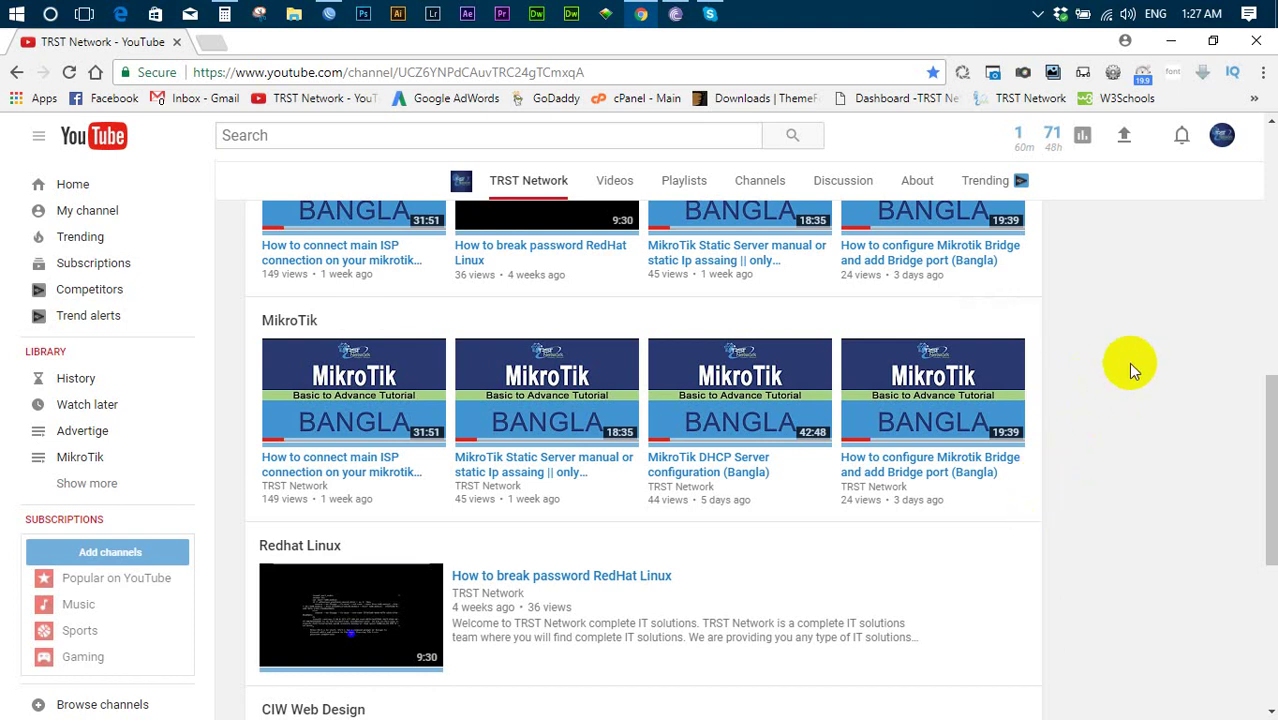
- Close the browser and refresh the desktop twice
left_click(1256, 41)
right_click(724, 284)
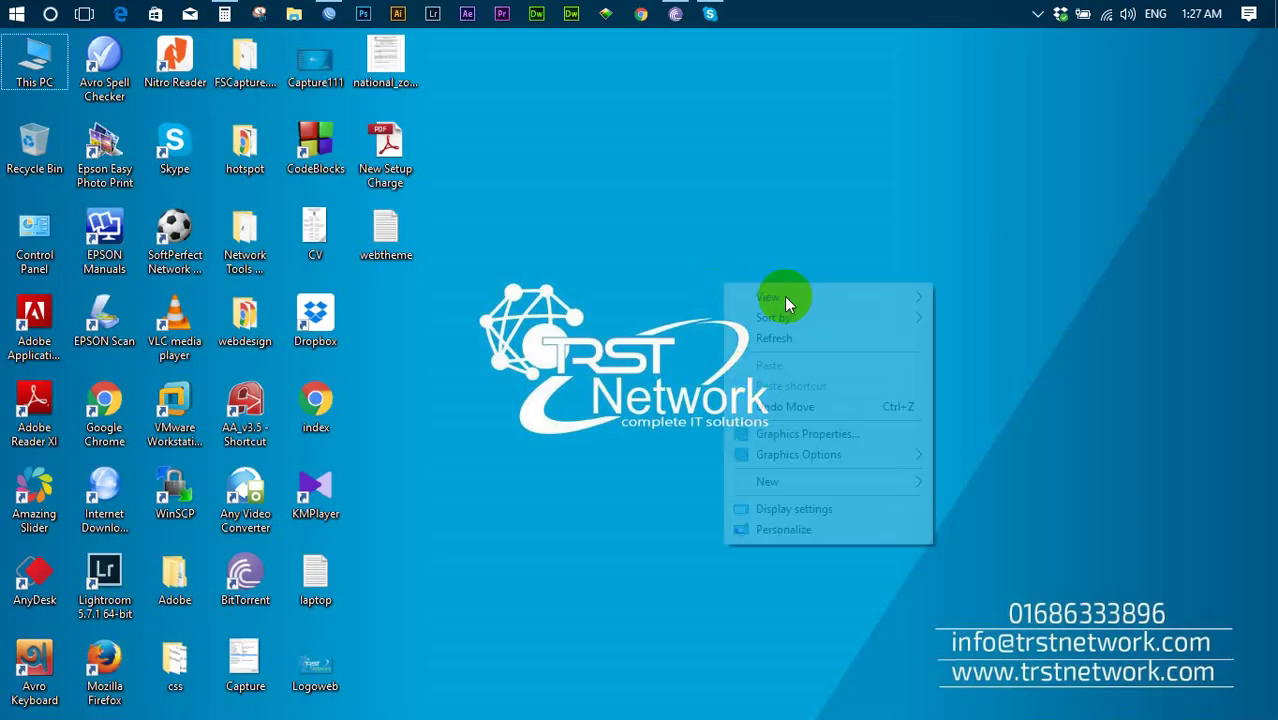
left_click(801, 343)
right_click(702, 206)
left_click(721, 270)
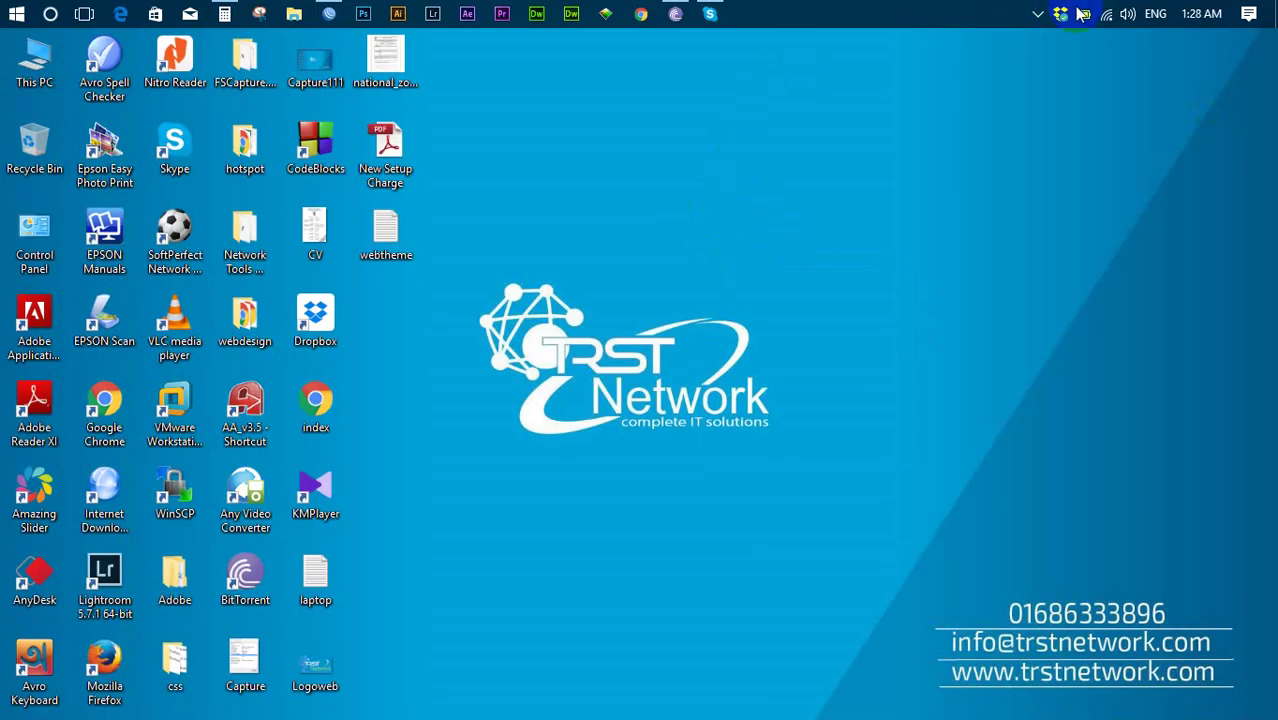
- Disable the Wi-Fi adapter from Network and Sharing Center's adapter settings
right_click(1116, 20)
left_click(1090, 50)
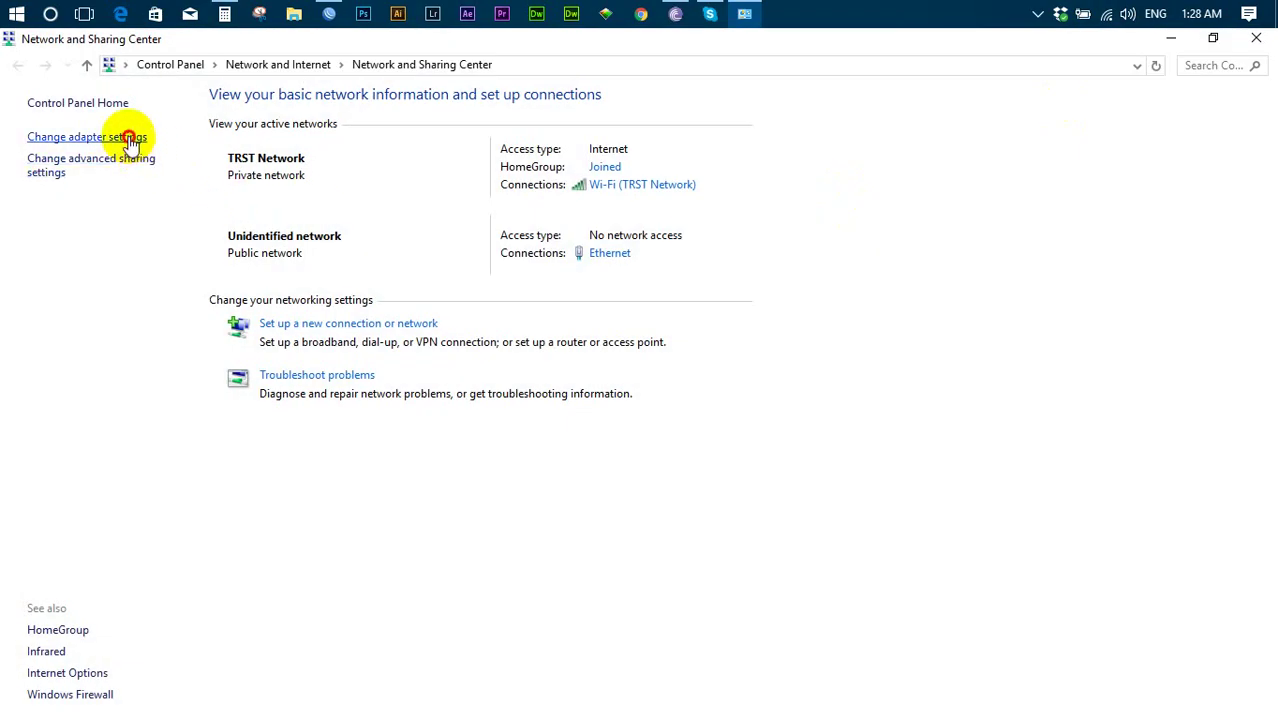
left_click(132, 140)
right_click(55, 195)
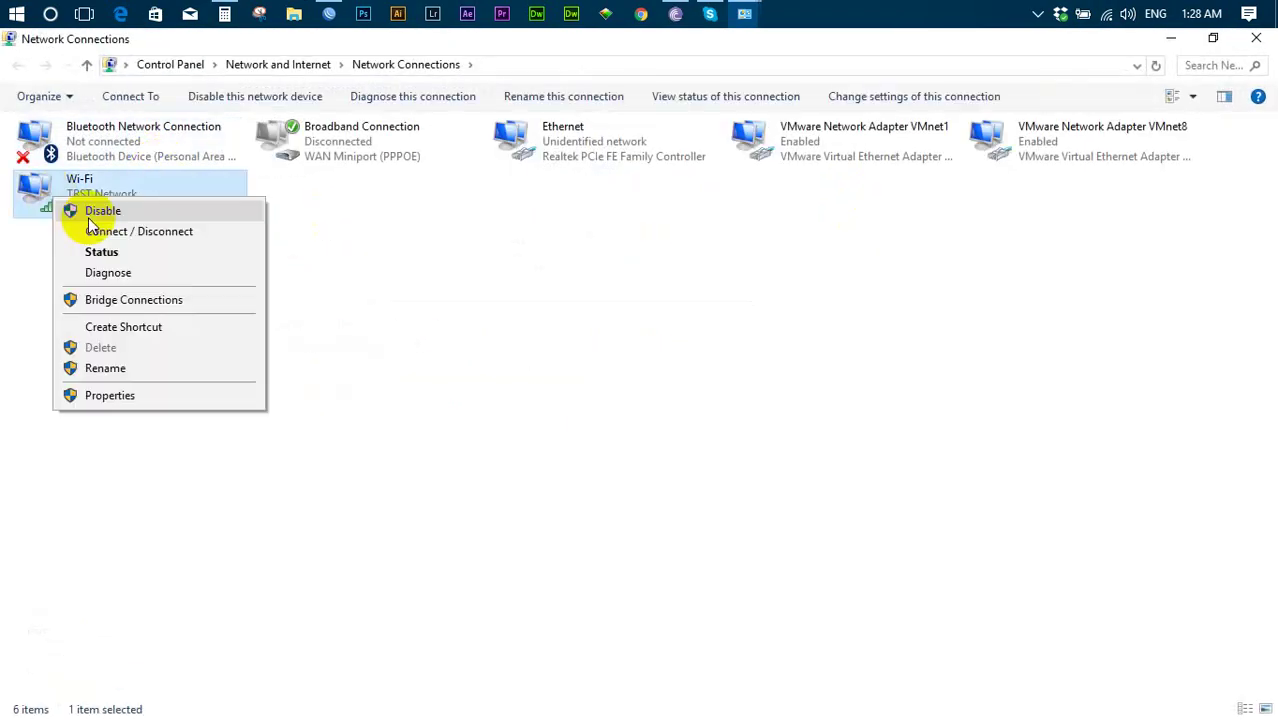
left_click(80, 210)
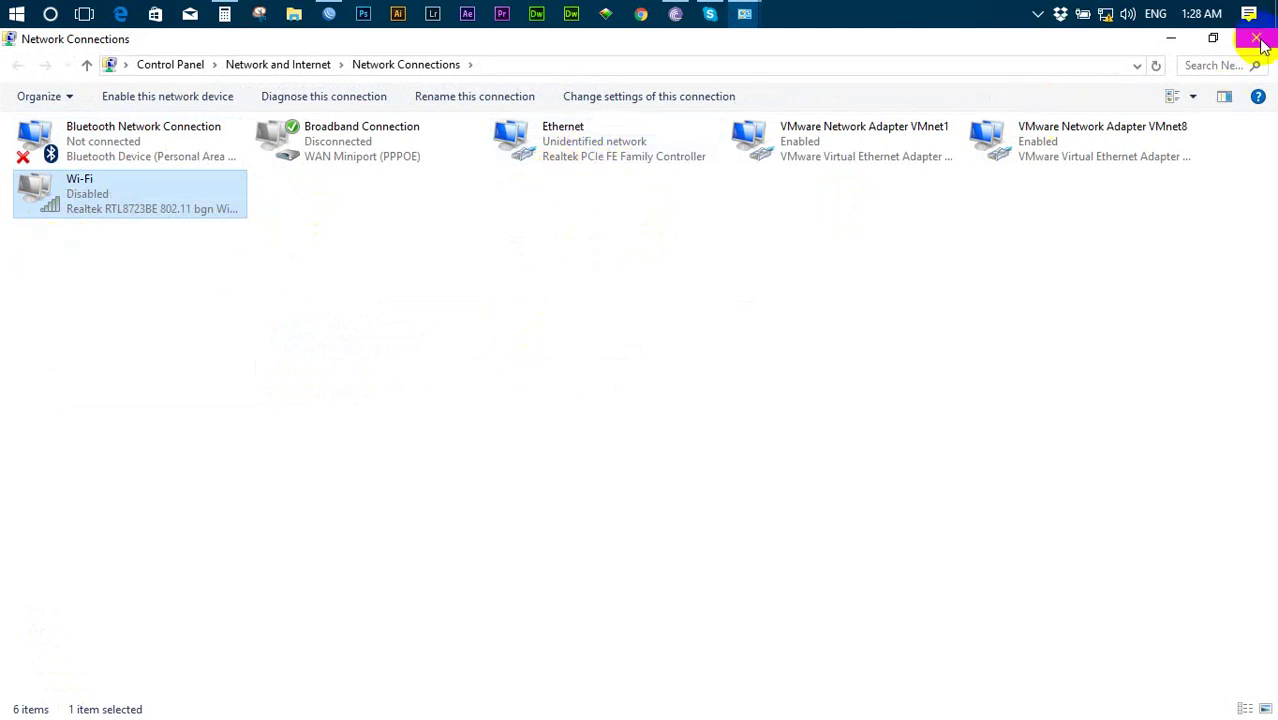
- Check Ethernet's status and confirm its IPv4 stays on automatic addressing, then close the windows
right_click(530, 141)
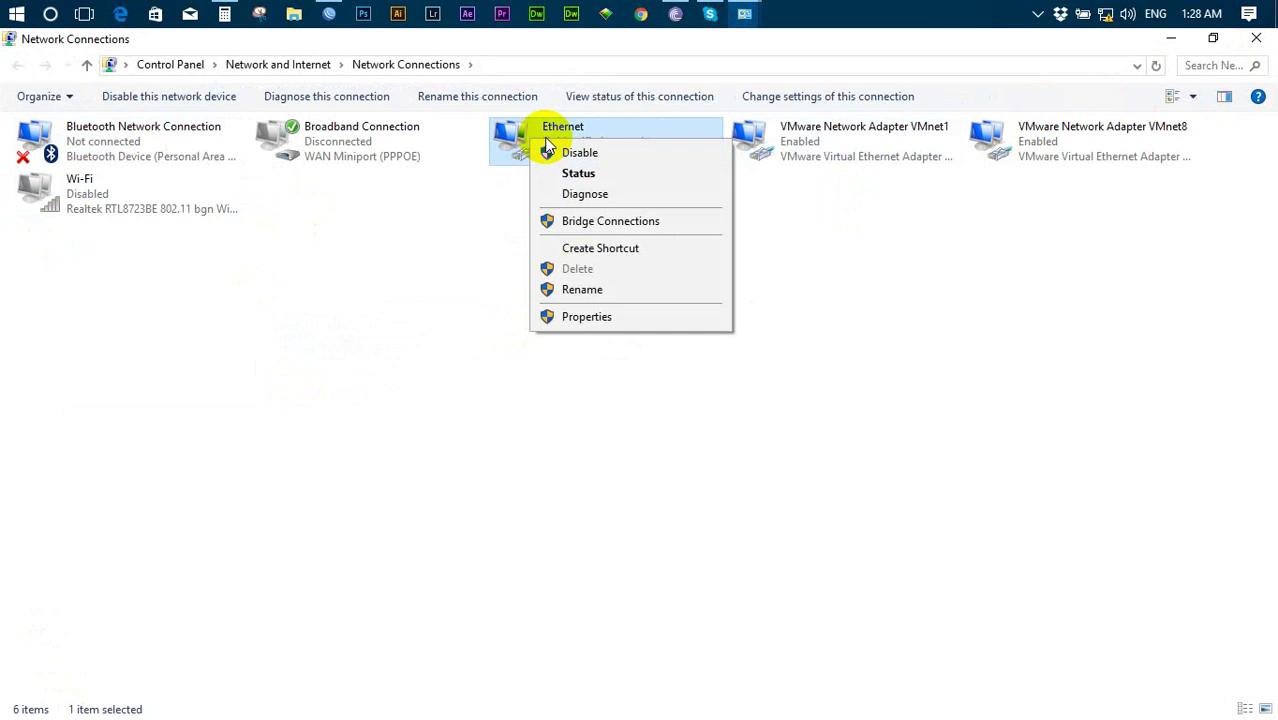
left_click(580, 175)
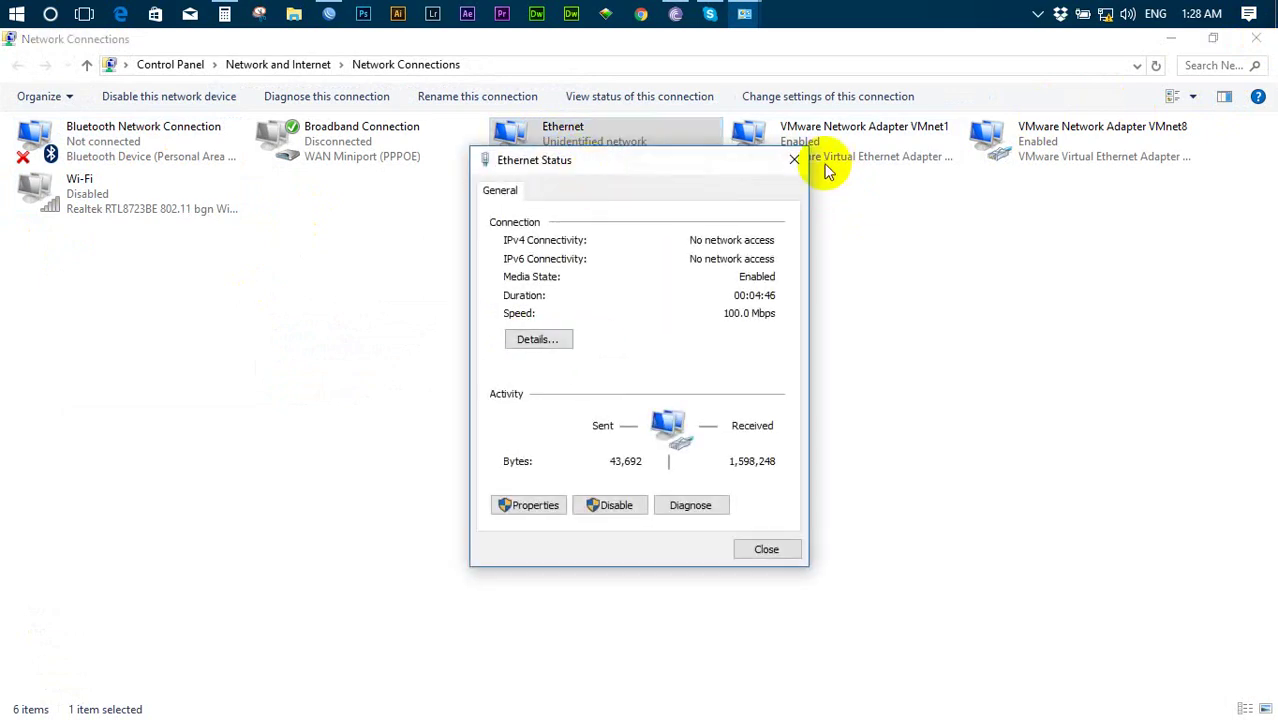
key("Escape")
right_click(576, 143)
left_click(611, 325)
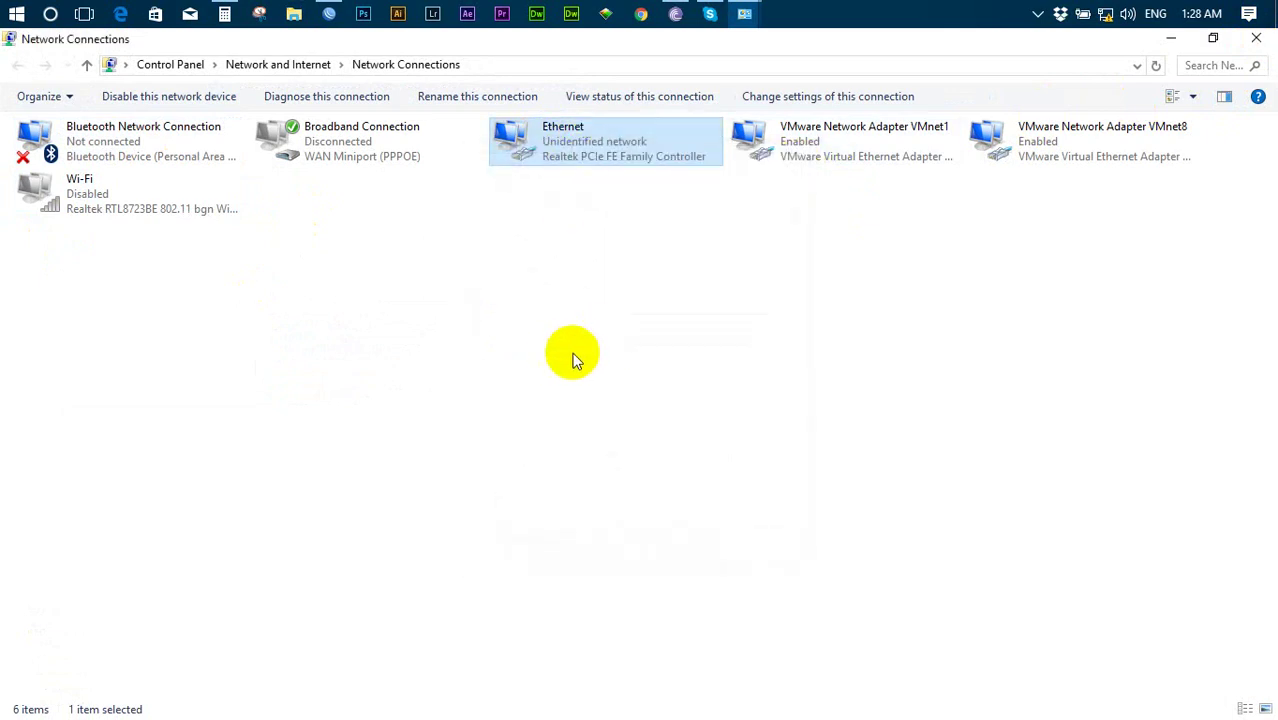
double_click(160, 328)
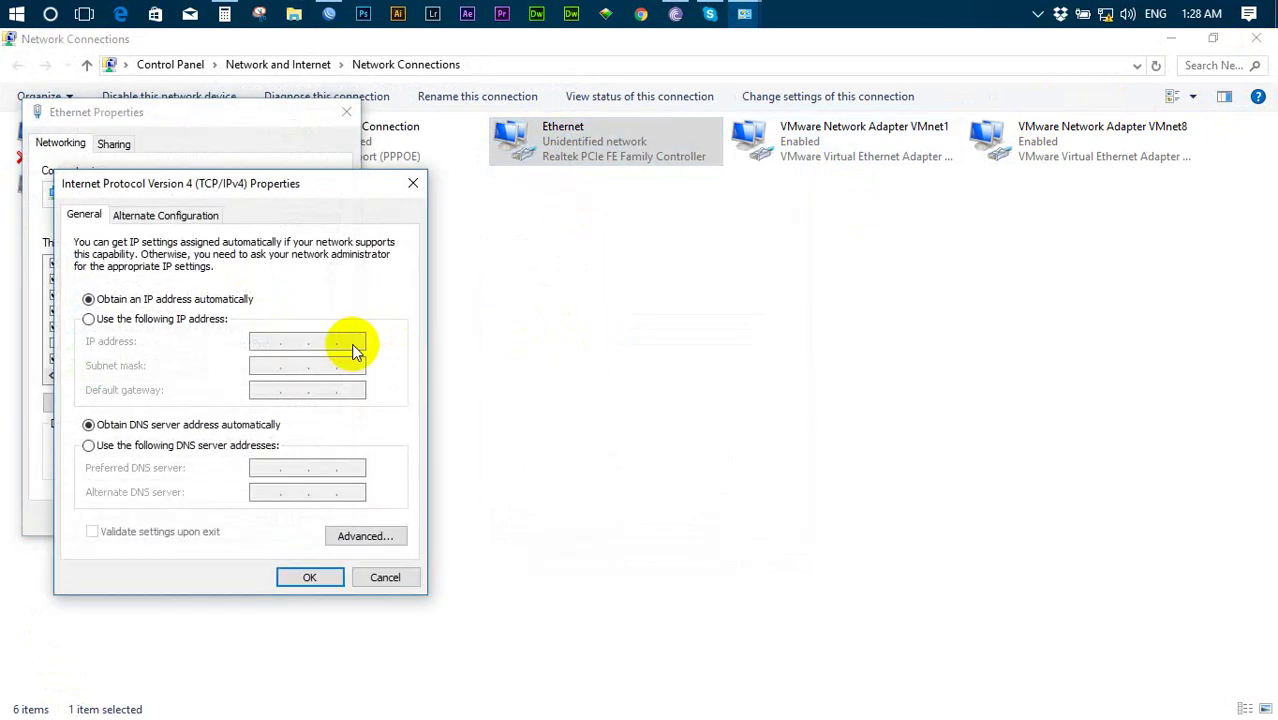
left_click(309, 578)
left_click(256, 518)
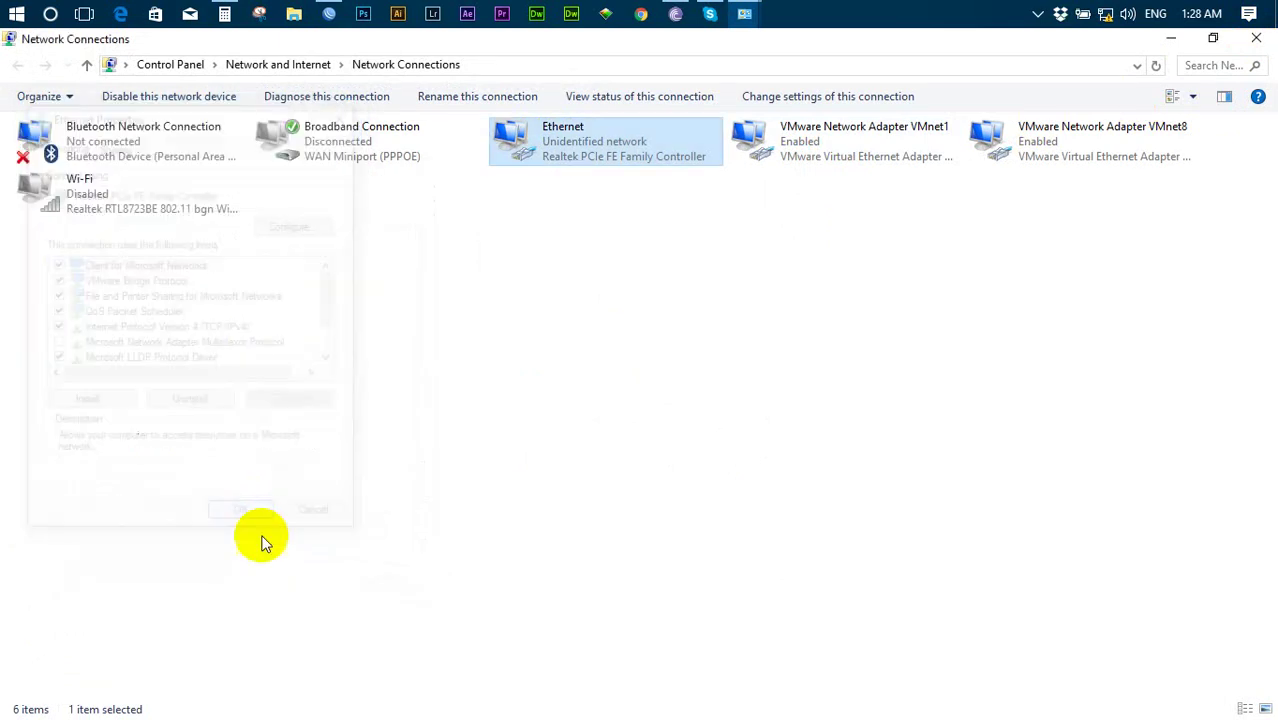
left_click(1256, 40)
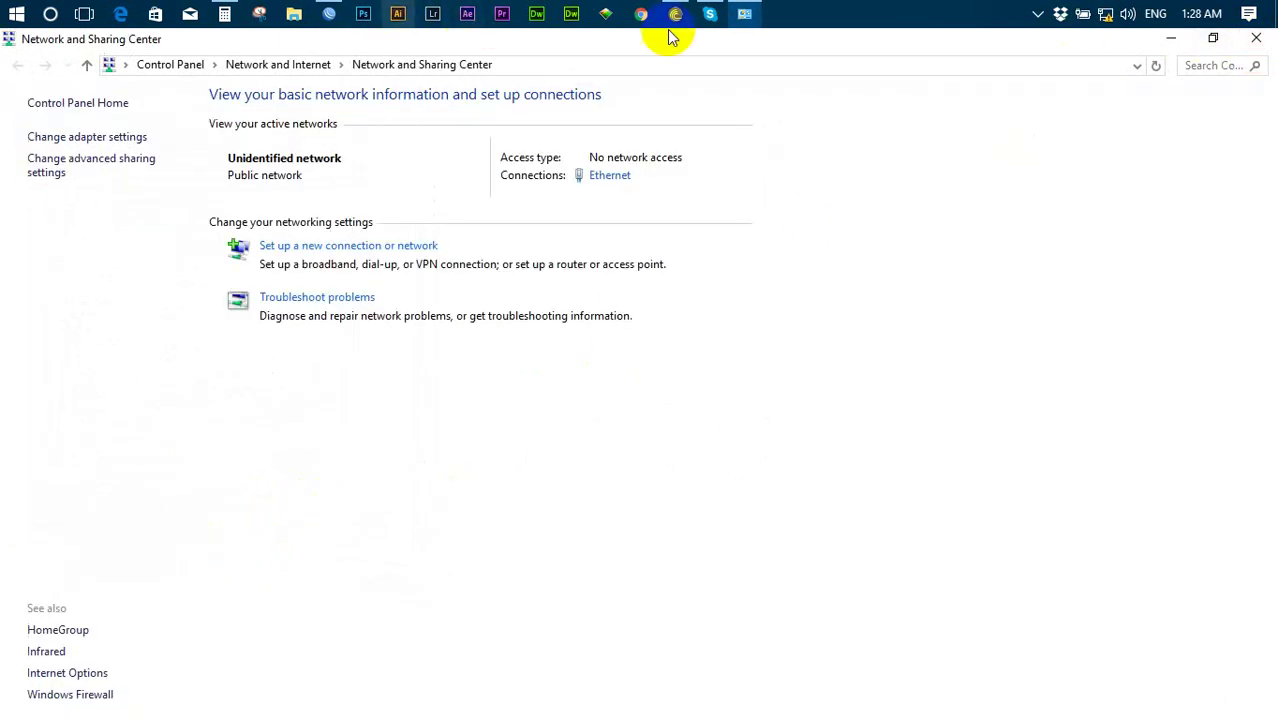
left_click(1256, 38)
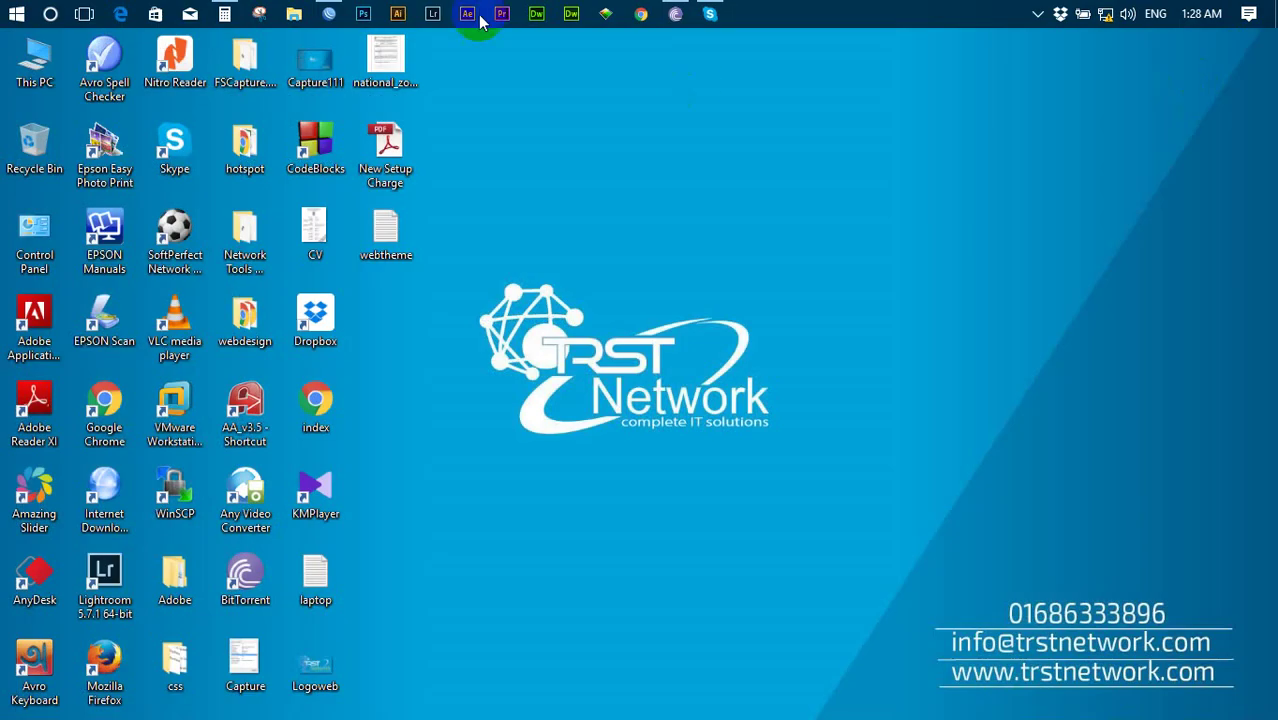
- Review the router's interfaces and IP addresses, including LAN 192.168.10.1/24, then start a New Terminal
left_click(329, 13)
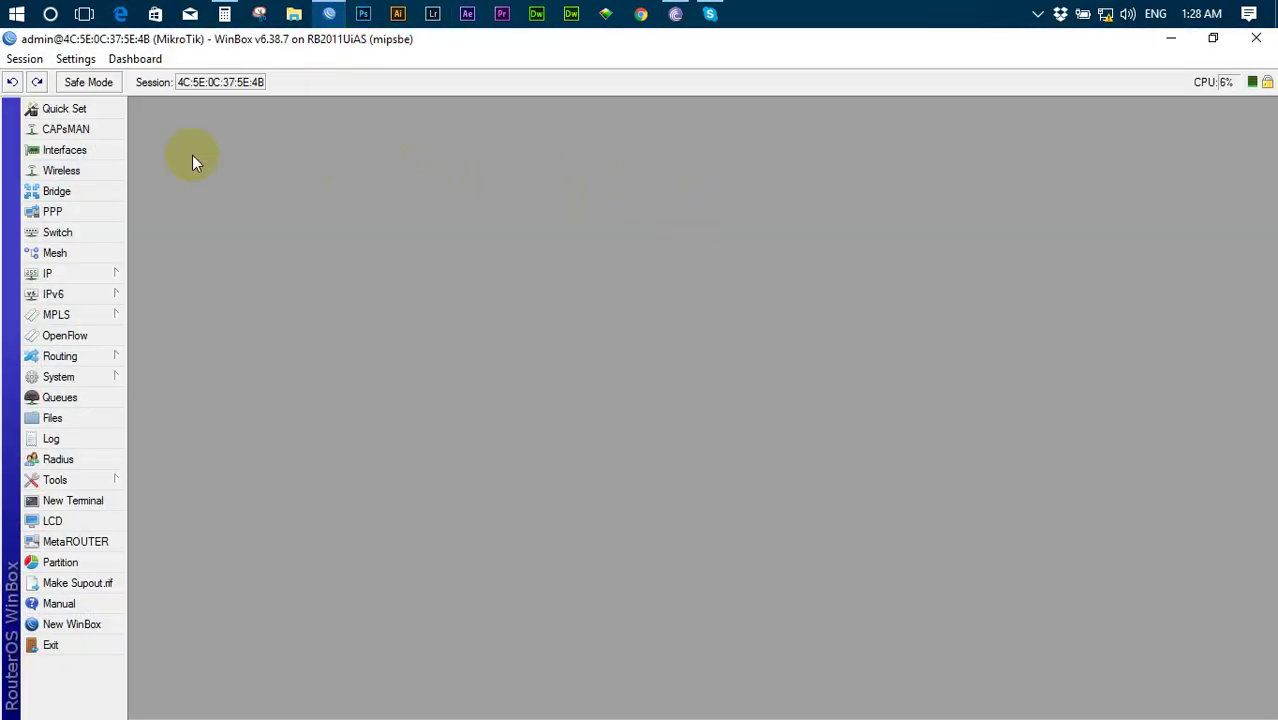
left_click(66, 150)
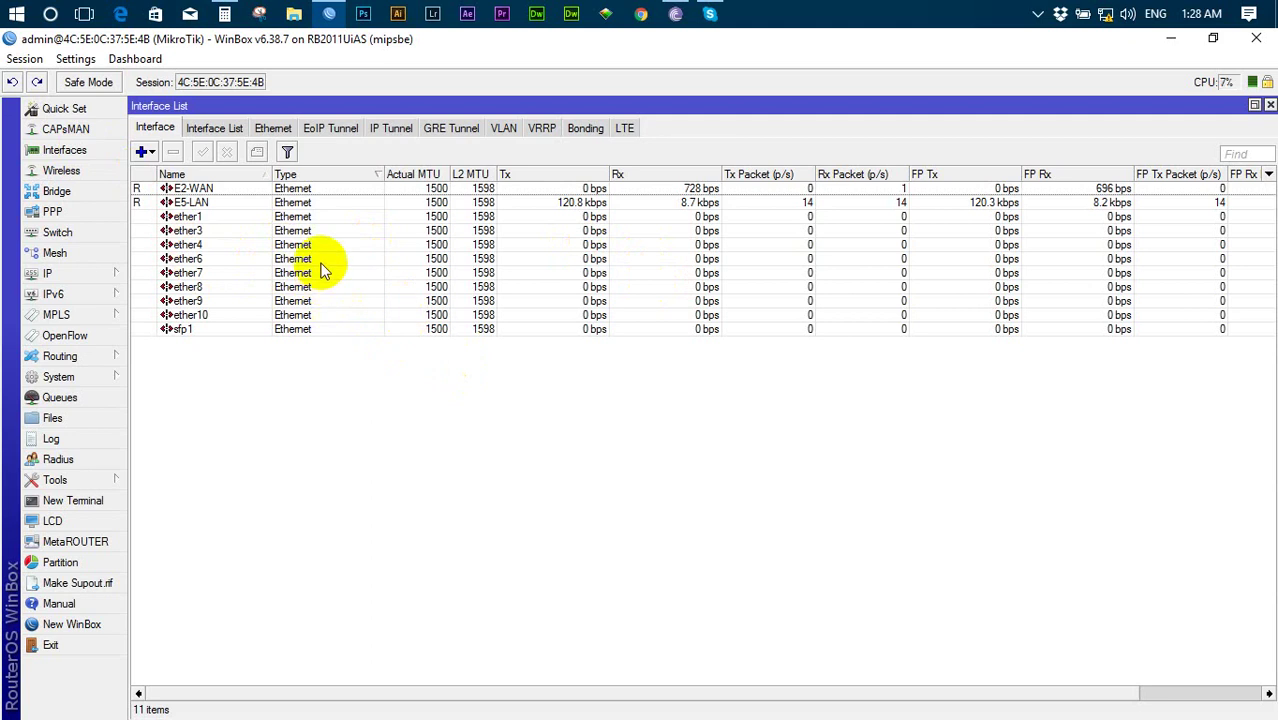
left_click(47, 273)
left_click(162, 287)
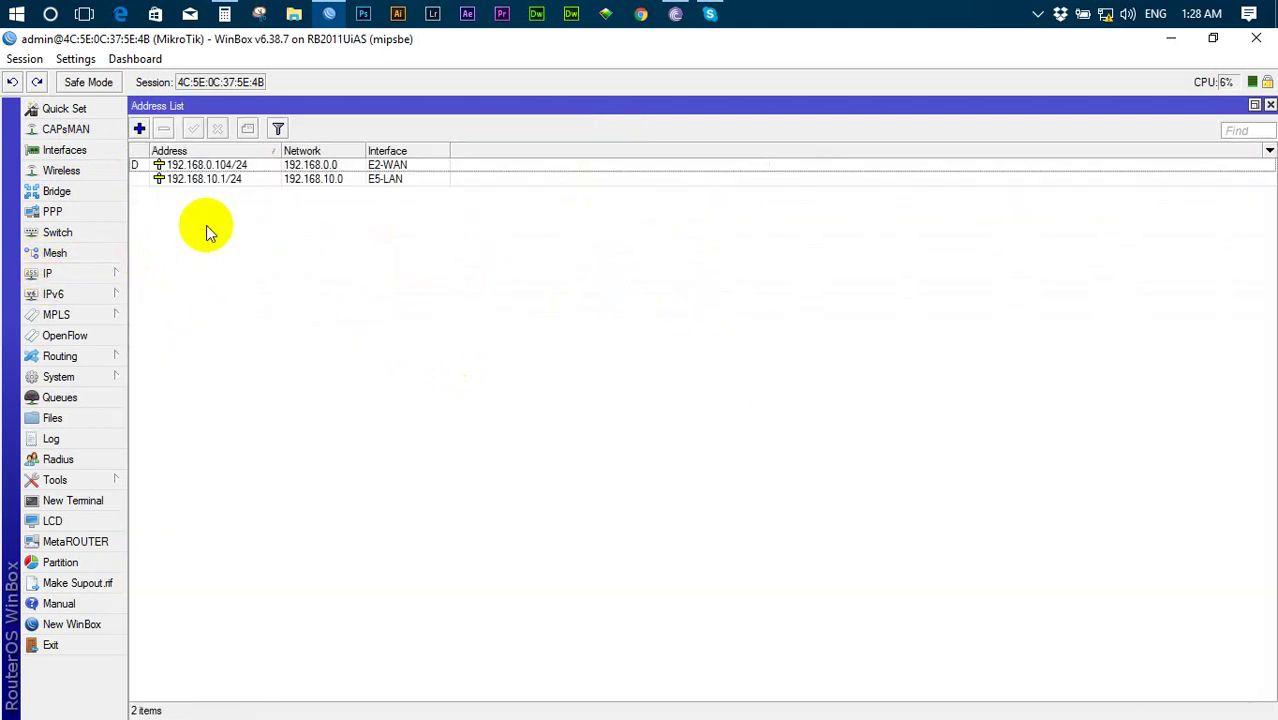
left_click(230, 182)
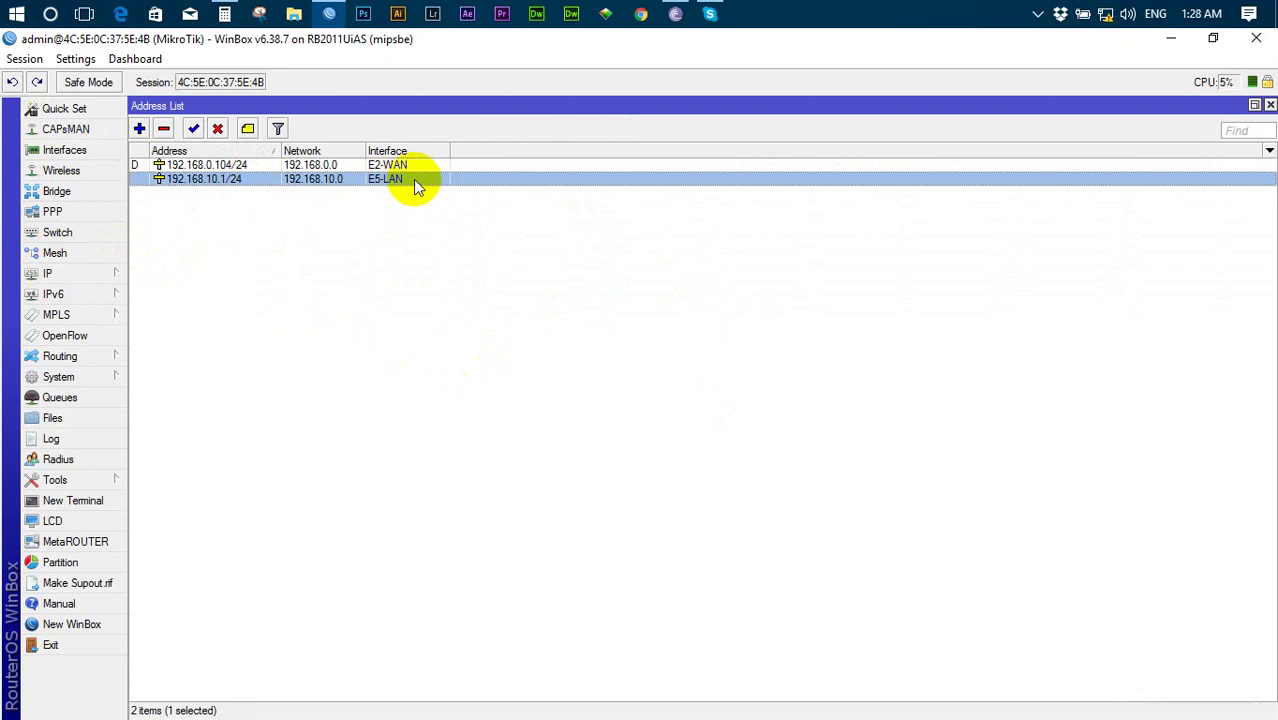
left_click(1270, 105)
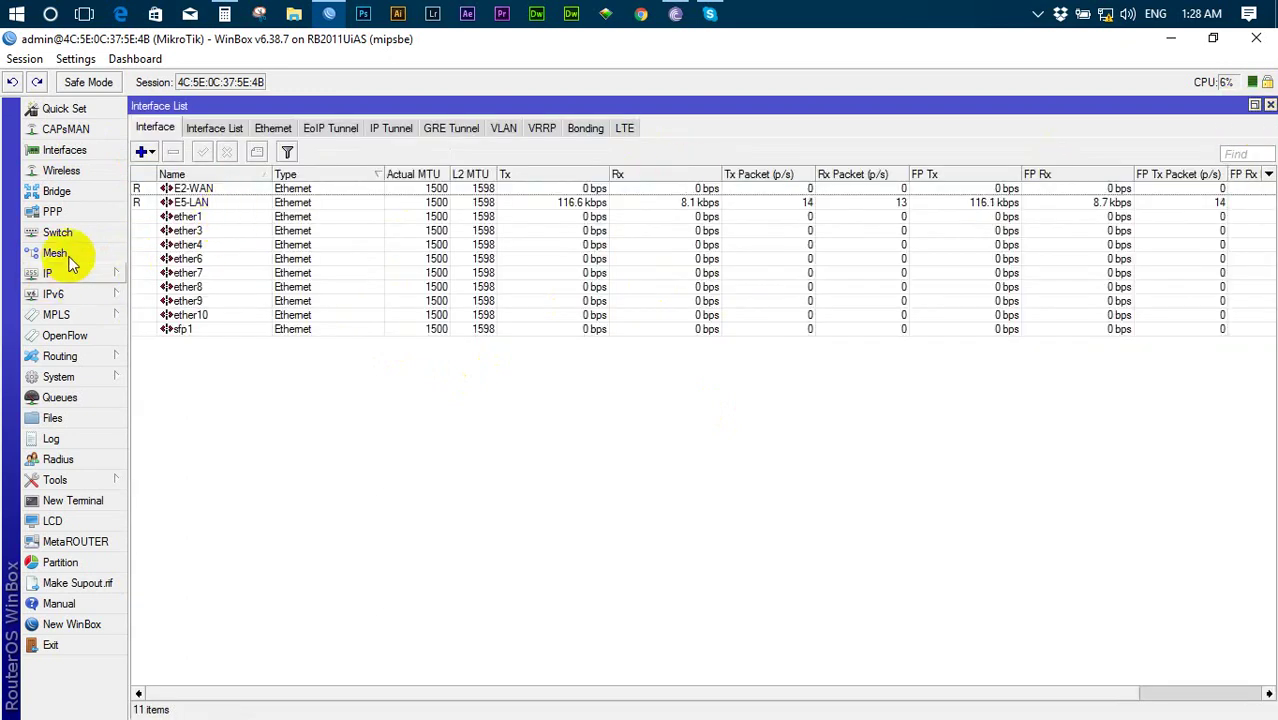
left_click(90, 500)
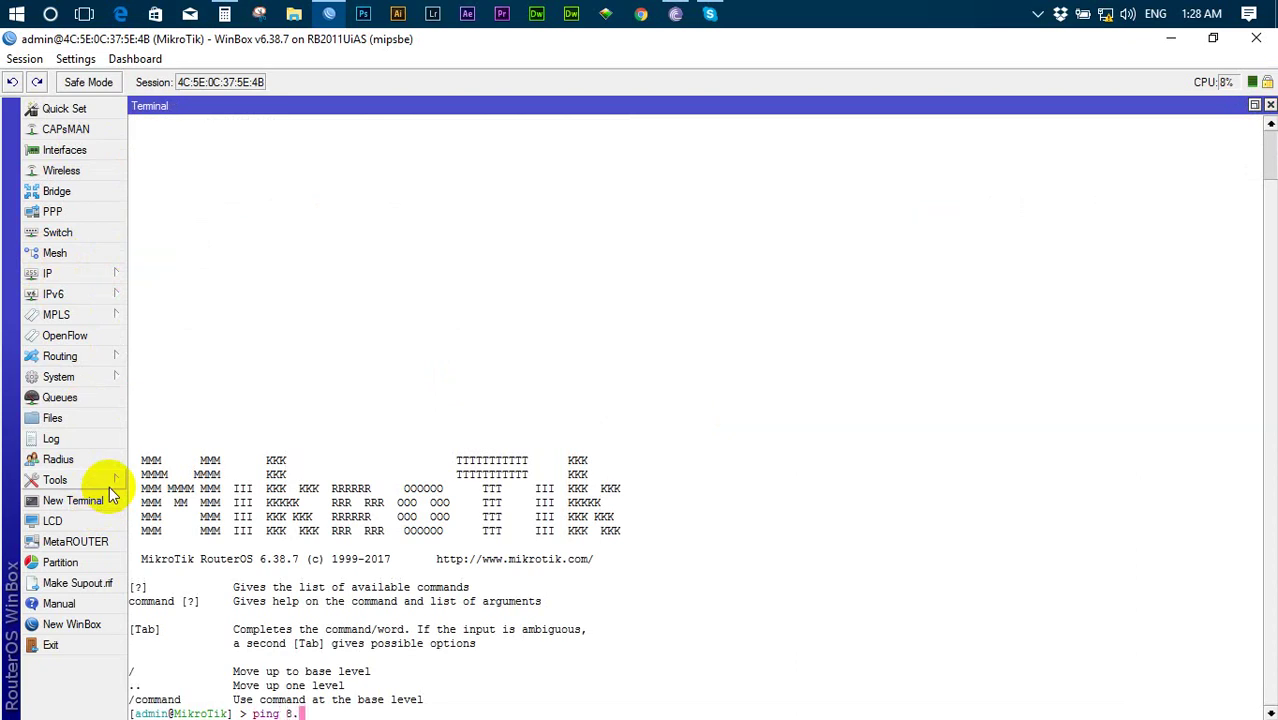
- Ping 8.8.8.8 from the router terminal and stop it to see the summary
type("ping 8.8.8.8")
key("Return")
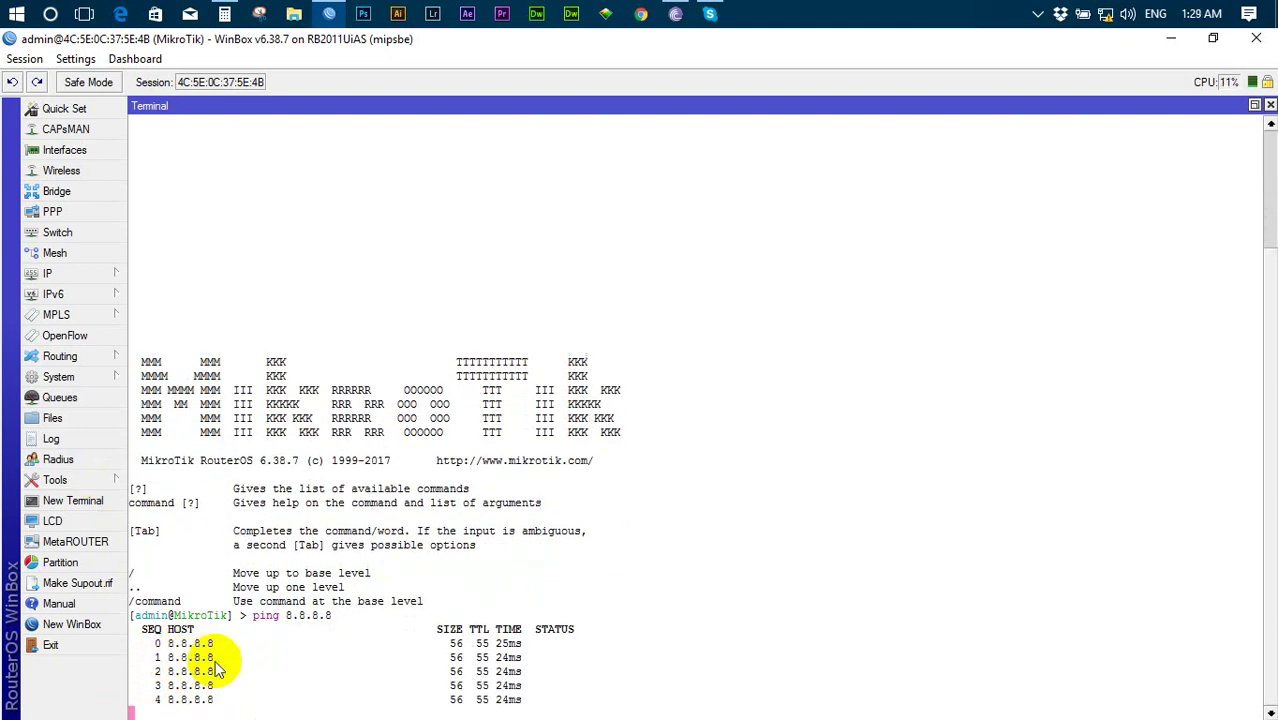
key("ctrl+c")
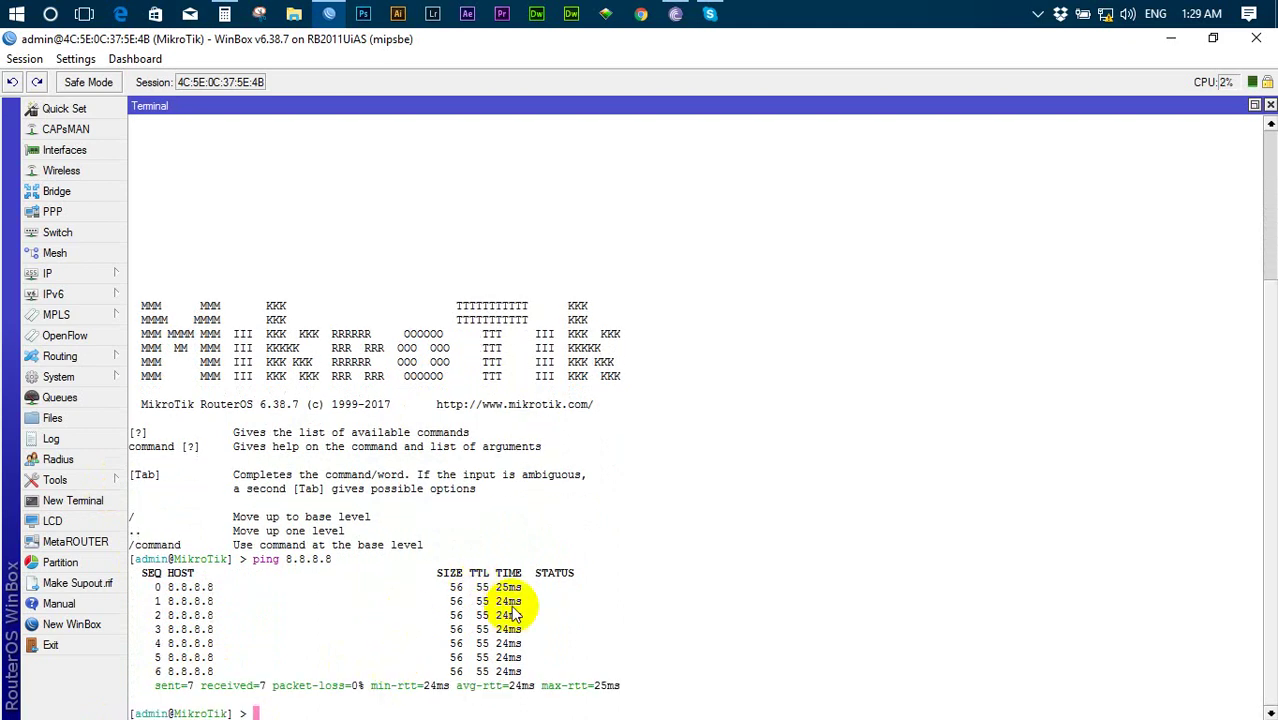
- Ping facebook.com from the router and close the terminal once replies arrive
key("Up")
key("BackSpace")
key("BackSpace")
type("facebook.com")
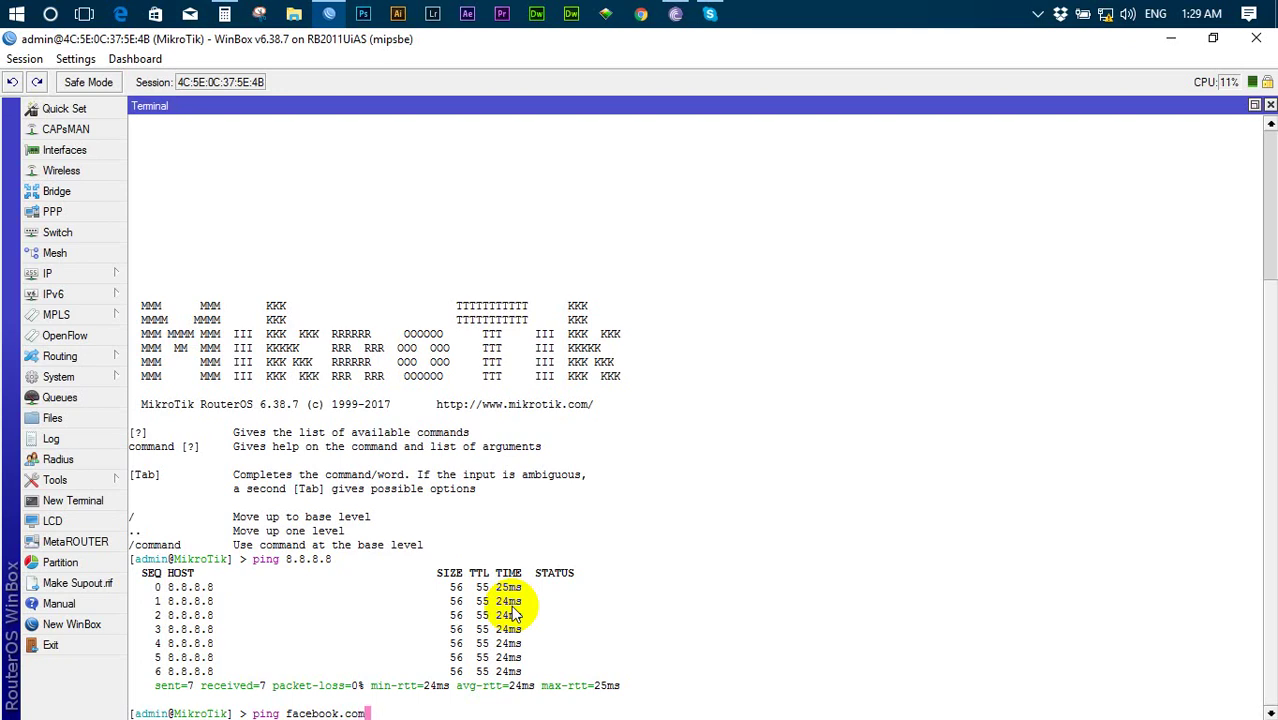
key("Return")
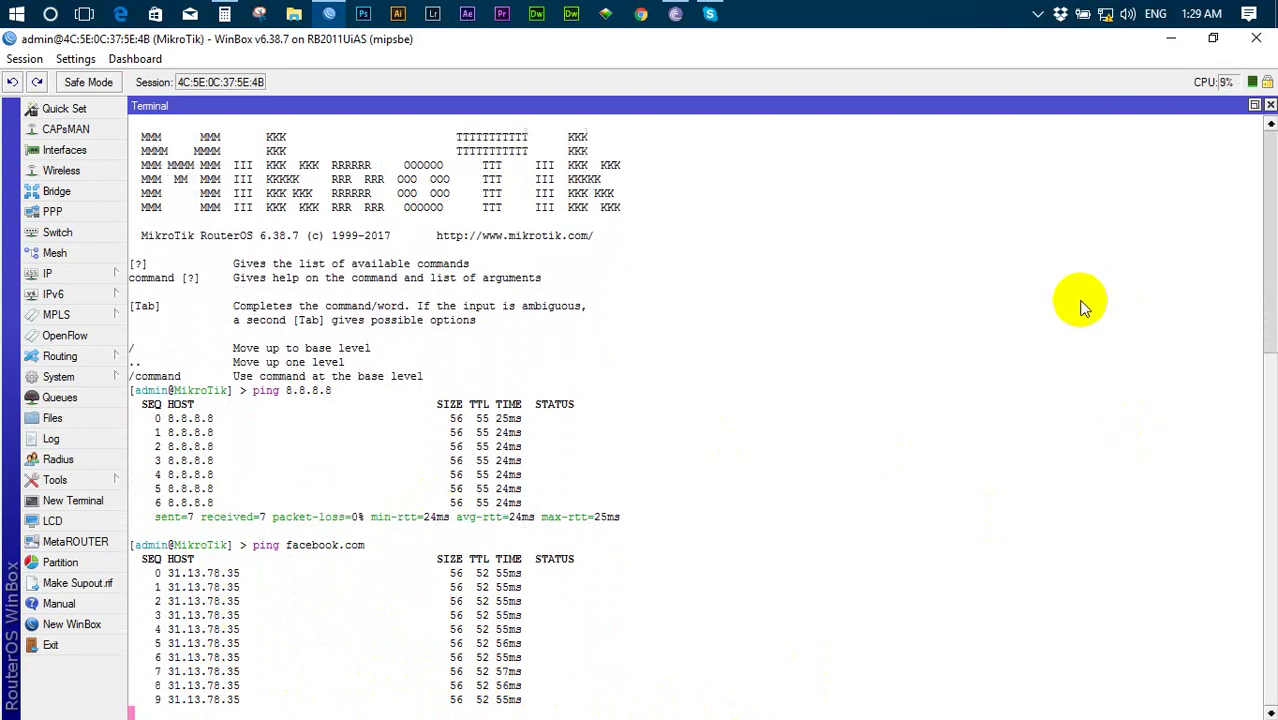
left_click(1270, 105)
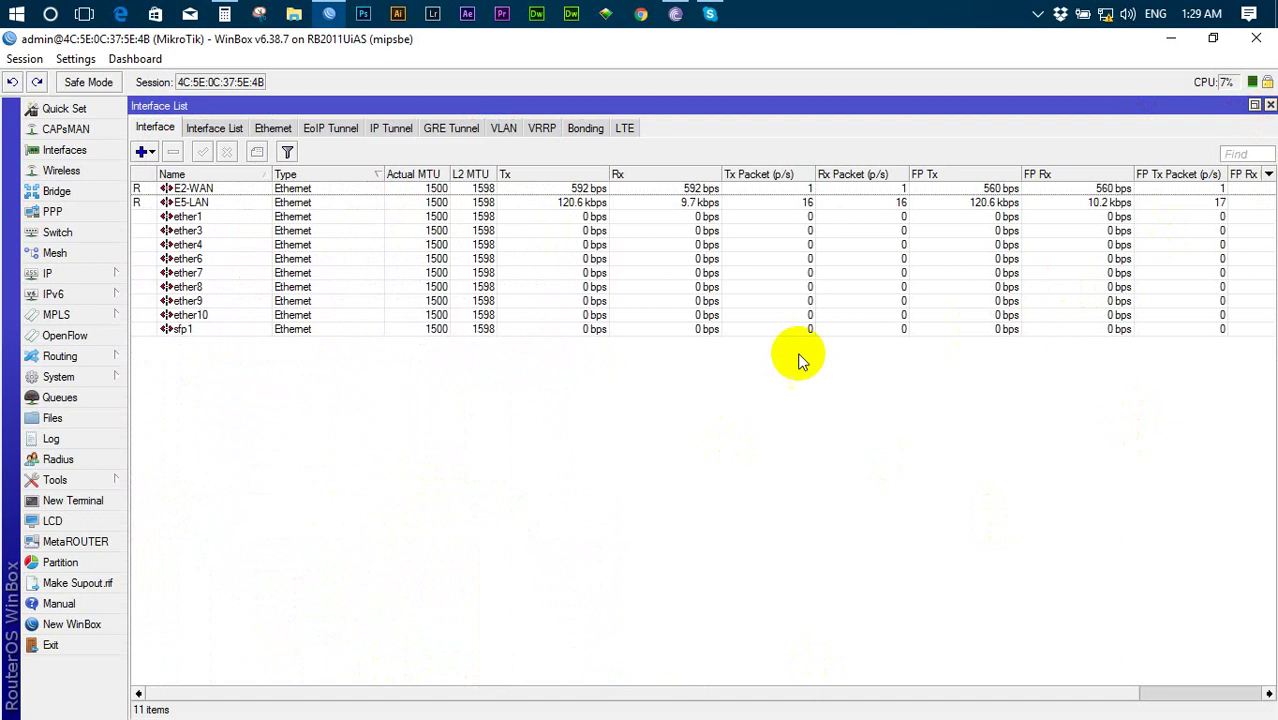
- Reopen IP > Addresses and select the 192.168.10.1/24 E5-LAN entry
left_click(86, 276)
left_click(192, 277)
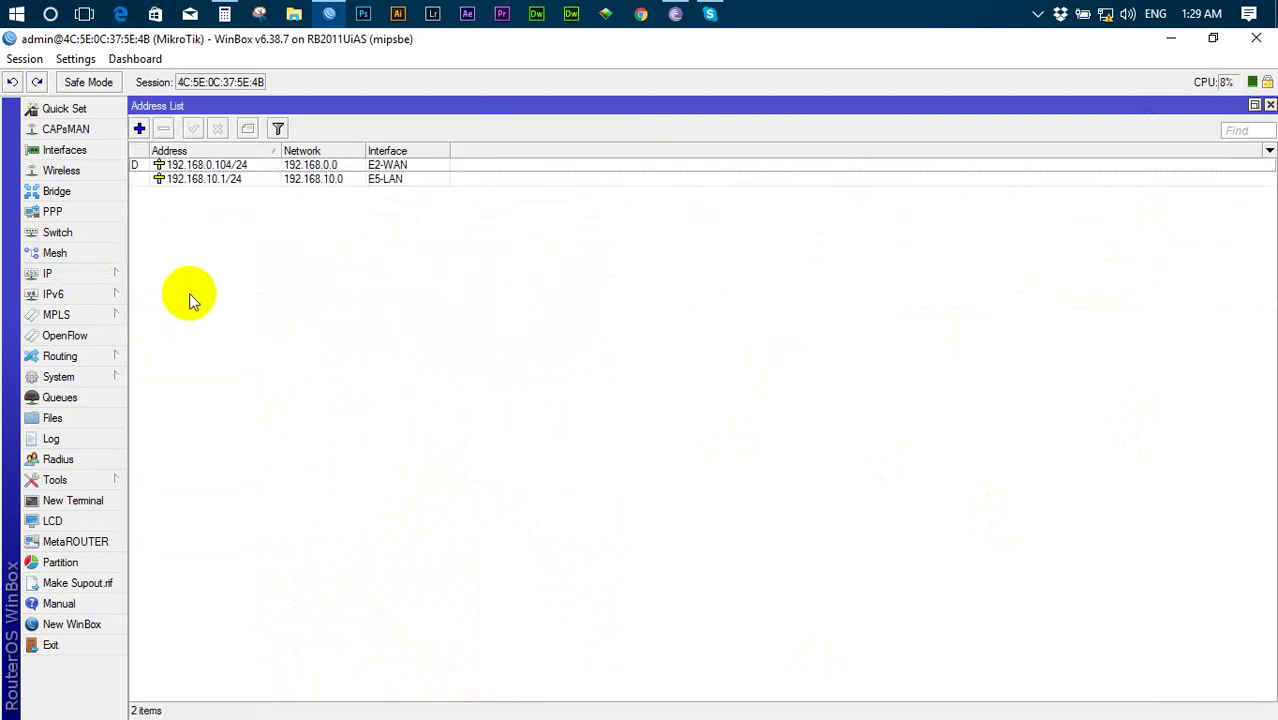
left_click(214, 180)
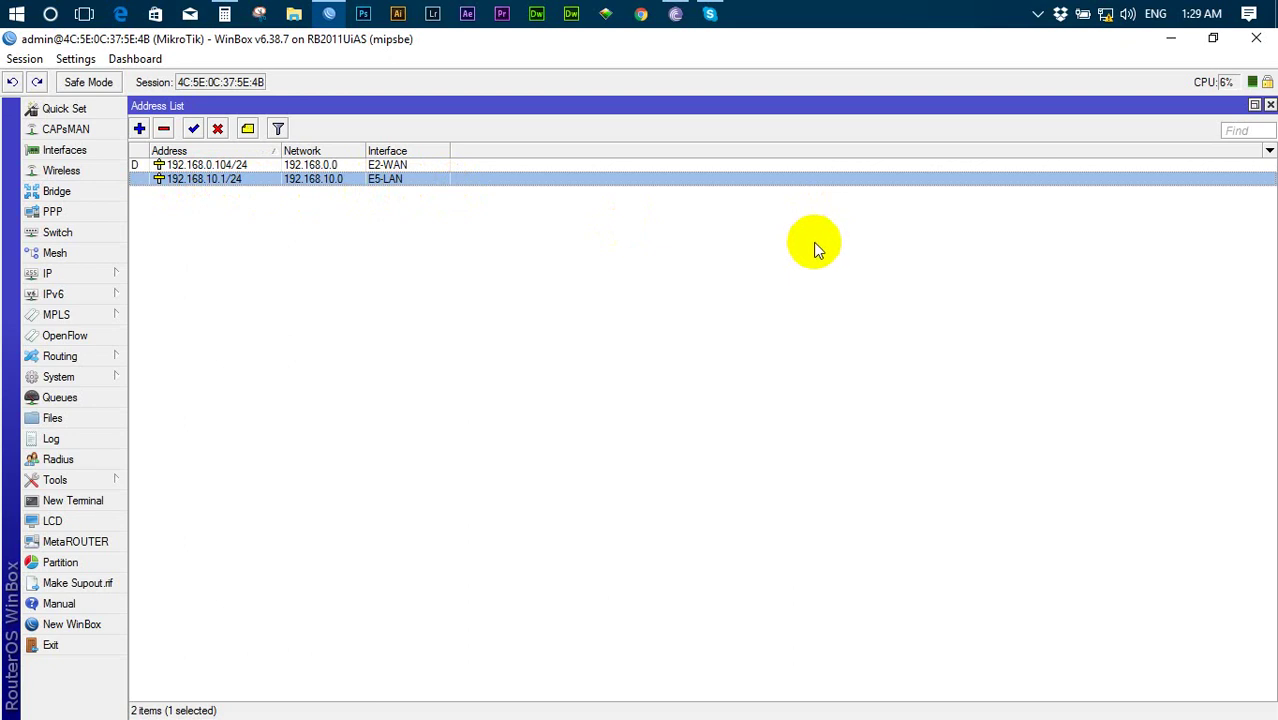
- Open the Ethernet adapter's IPv4 properties via Network and Sharing Center
right_click(1111, 24)
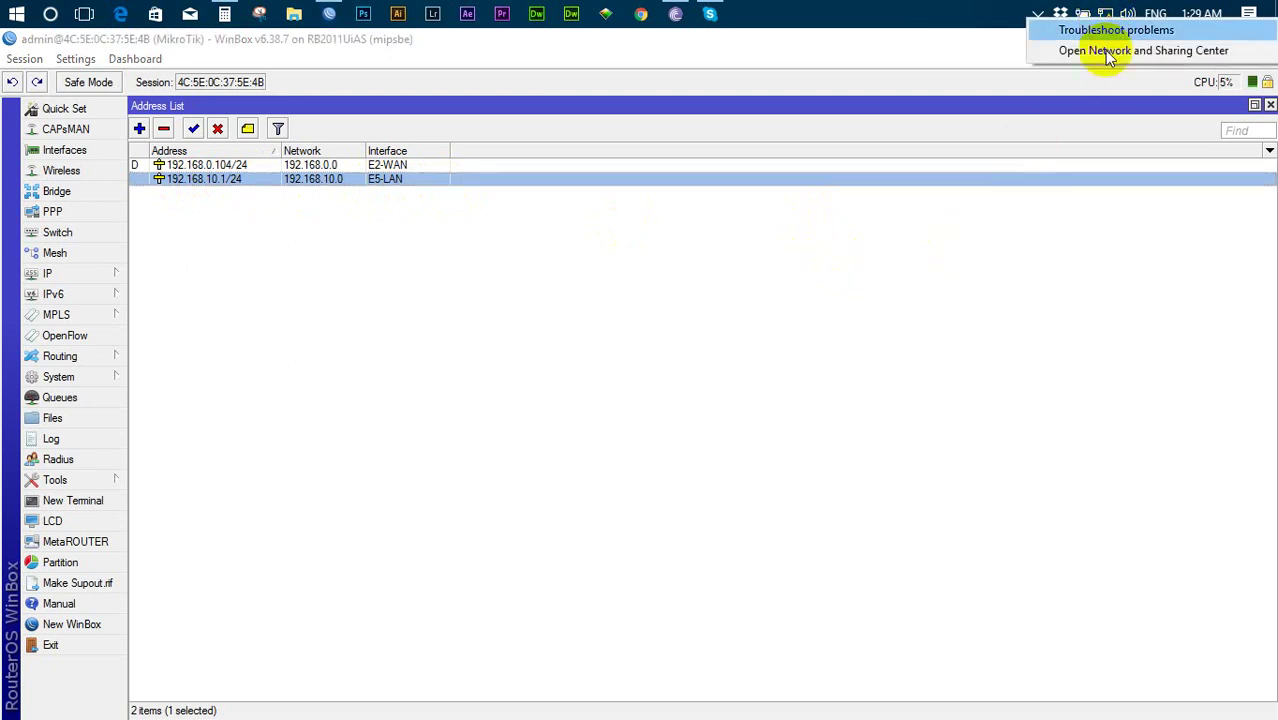
left_click(1100, 50)
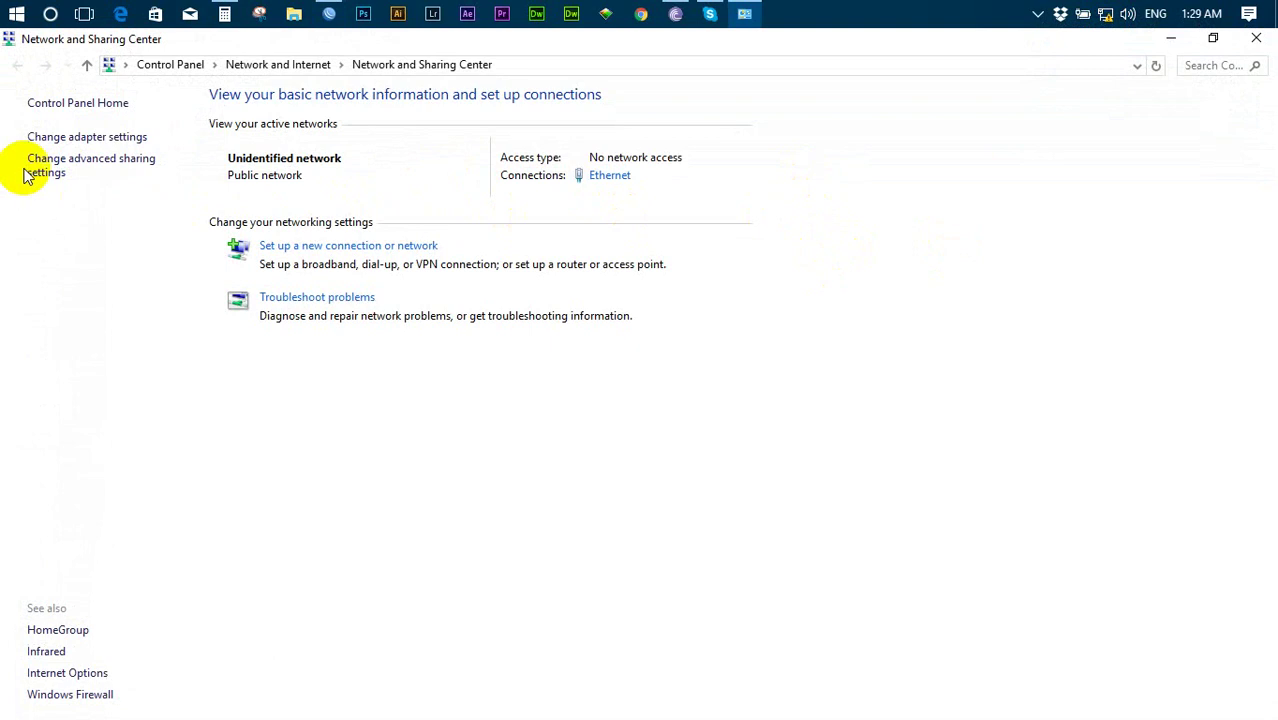
left_click(96, 137)
right_click(606, 152)
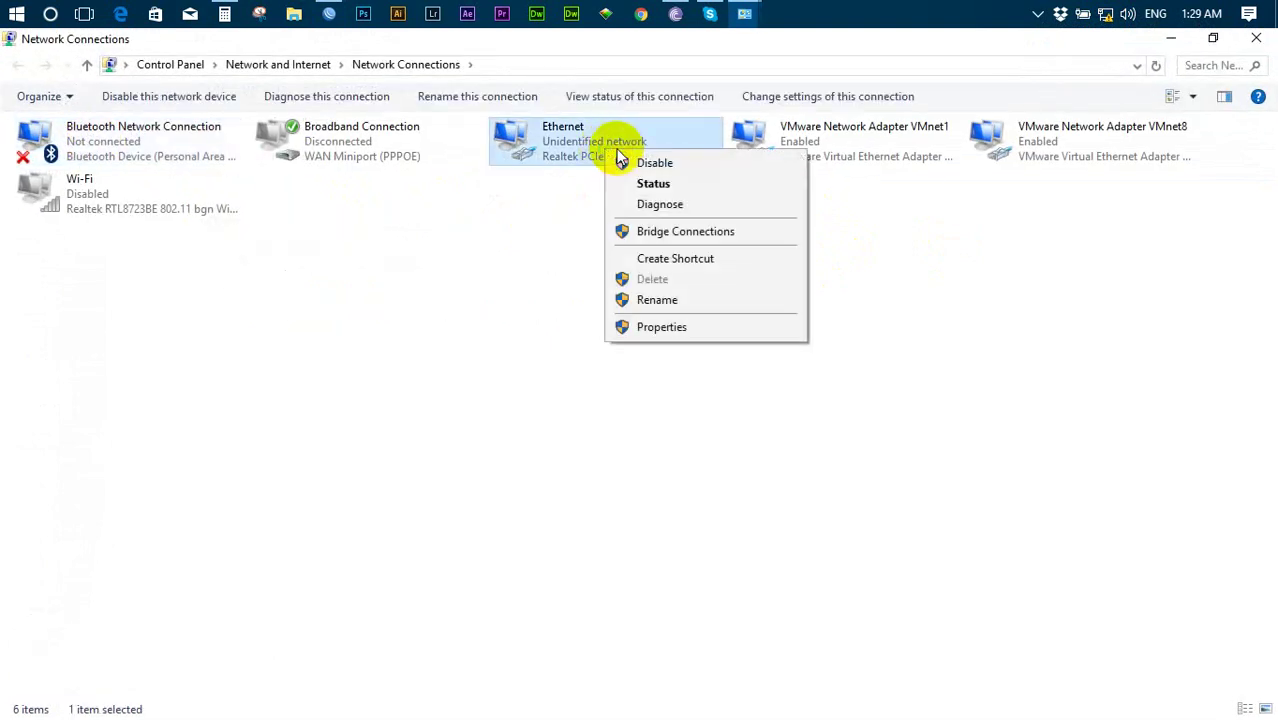
left_click(660, 328)
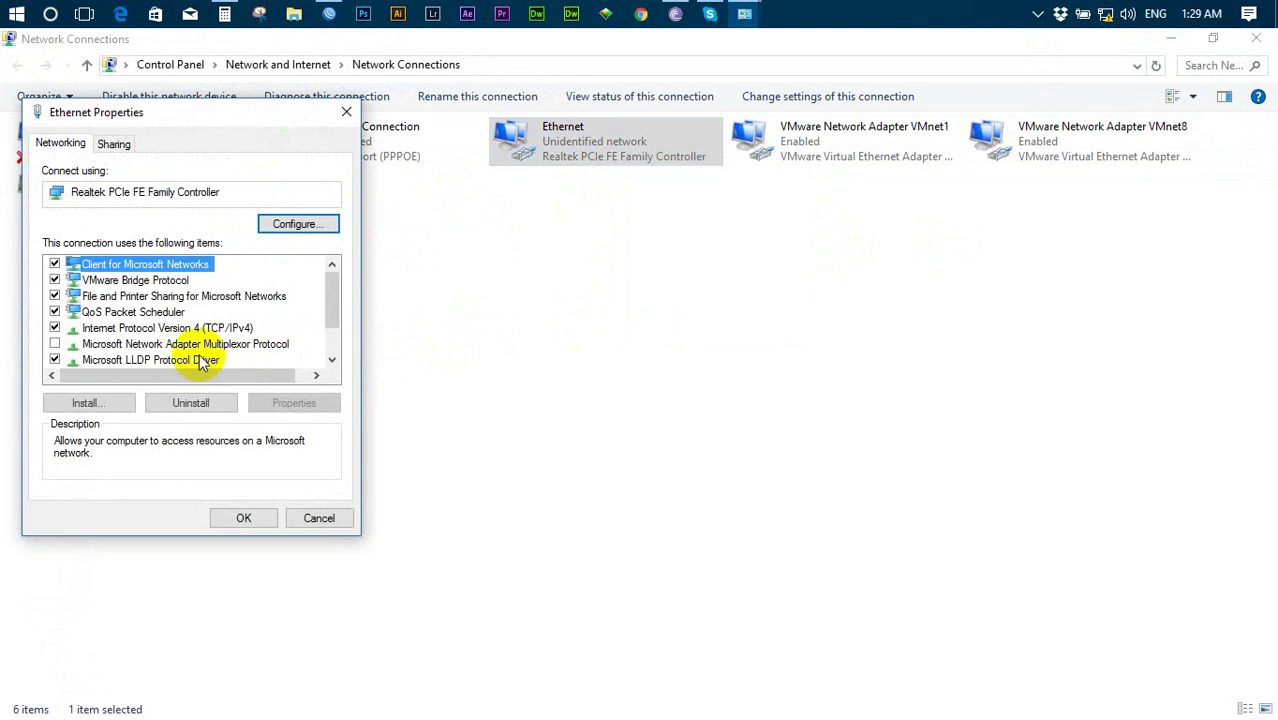
left_click(190, 330)
double_click(190, 332)
- Enter static IP 192.168.10.2, mask 255.255.255.0 and gateway 192.168.10.1
left_click(188, 322)
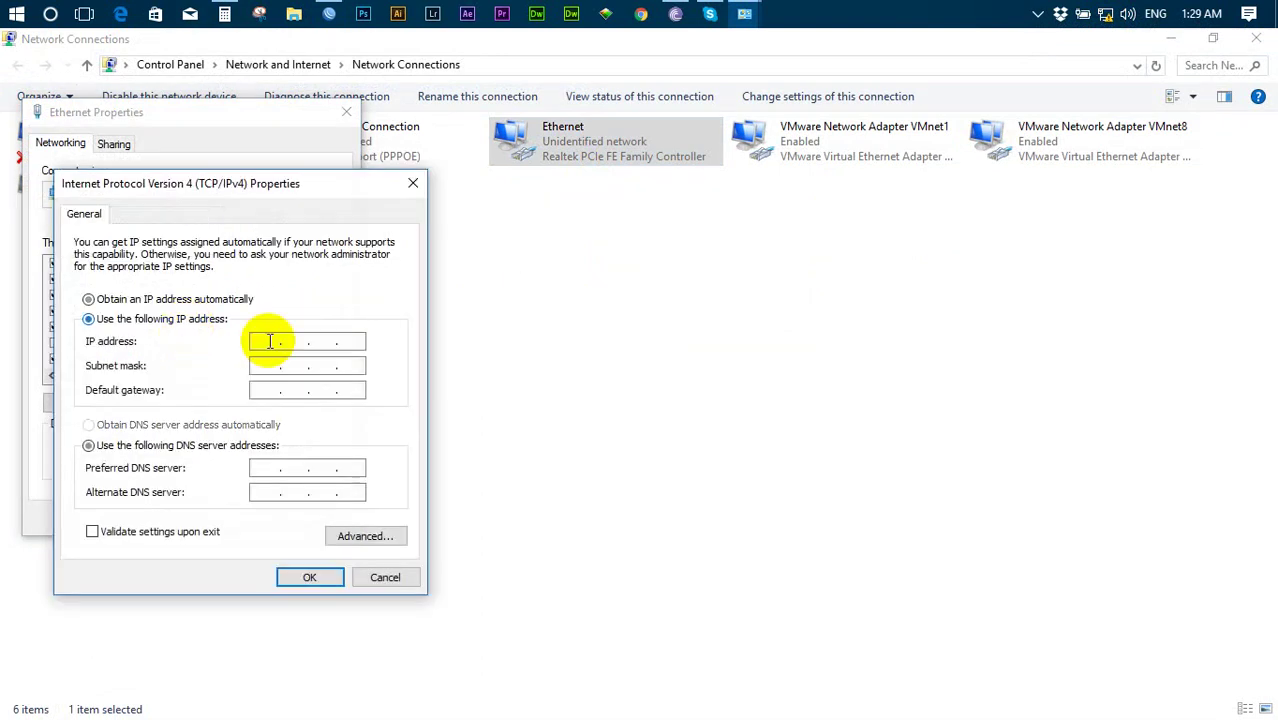
type("192 . ")
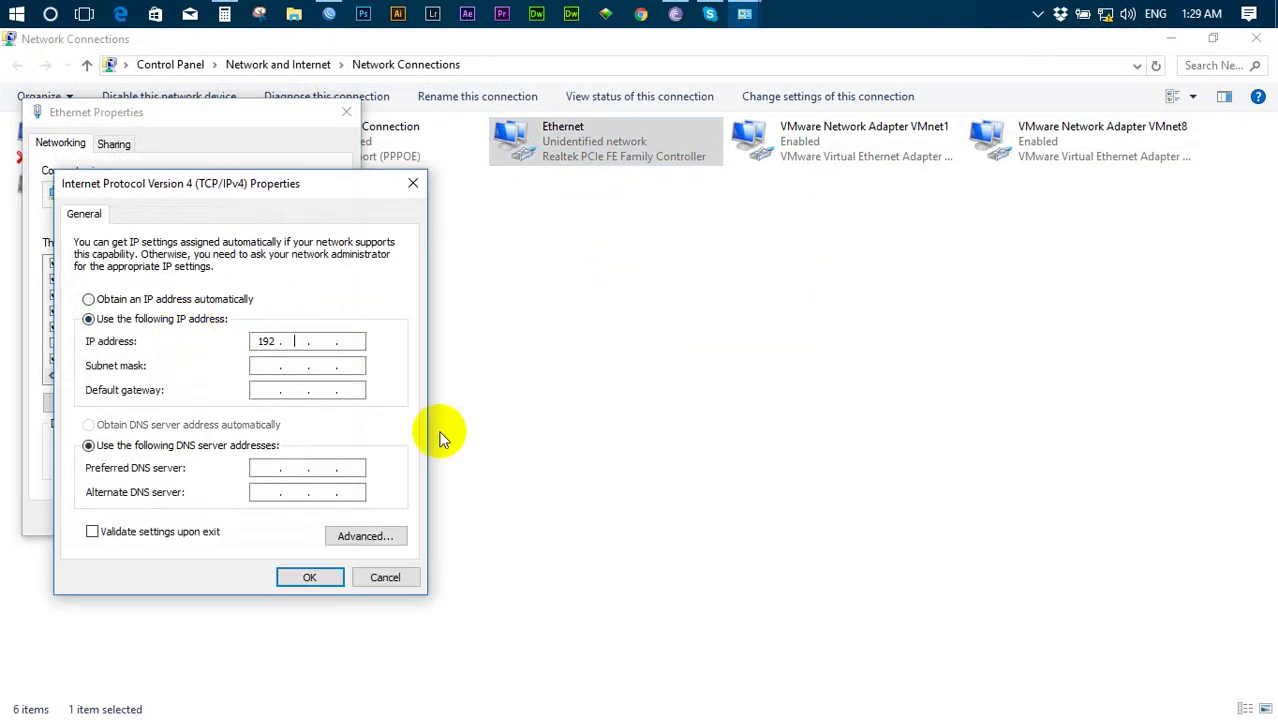
type("168 . 10 . 2")
key("Tab")
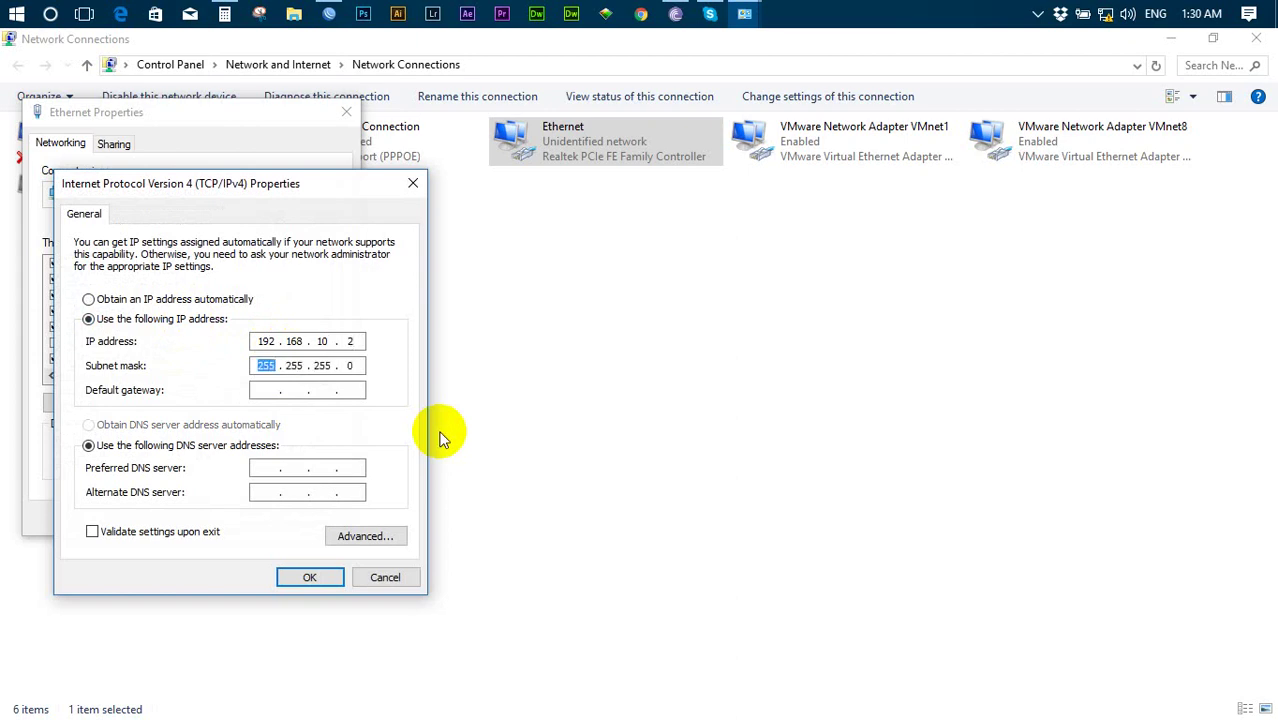
key("Tab")
type("192.1")
type("680")
type("4")
type("10.")
type("1")
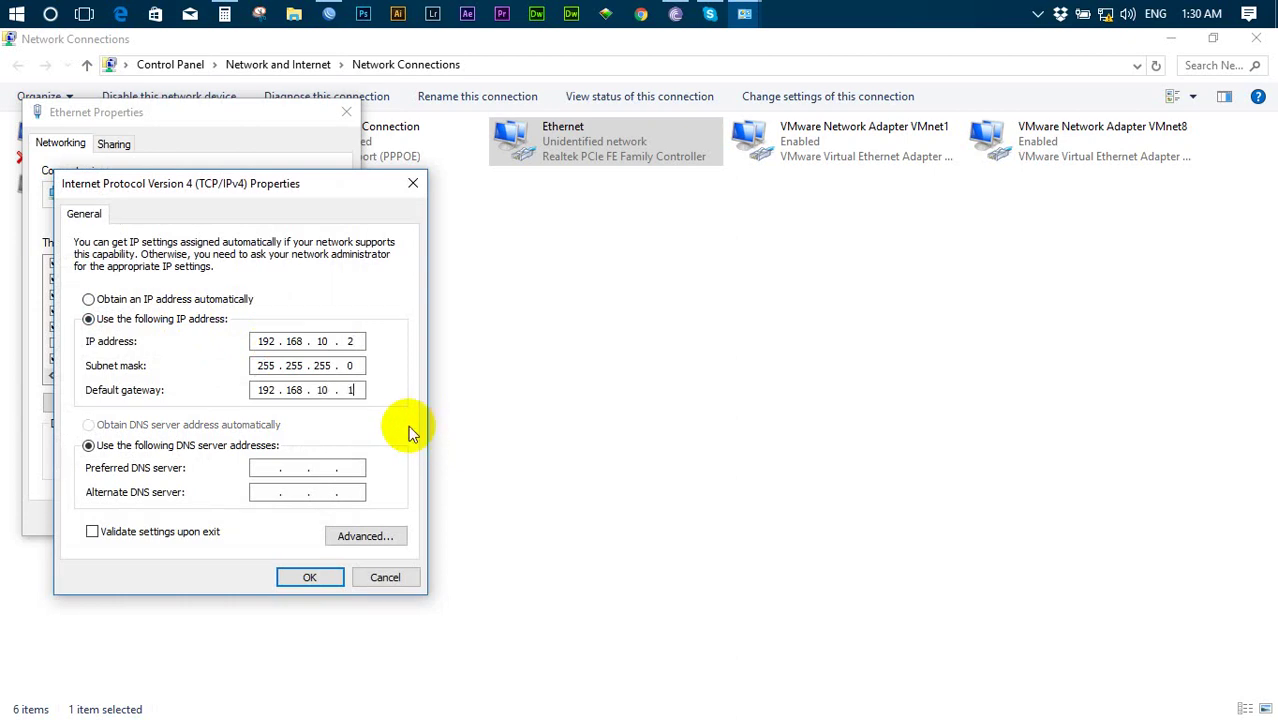
left_click(327, 12)
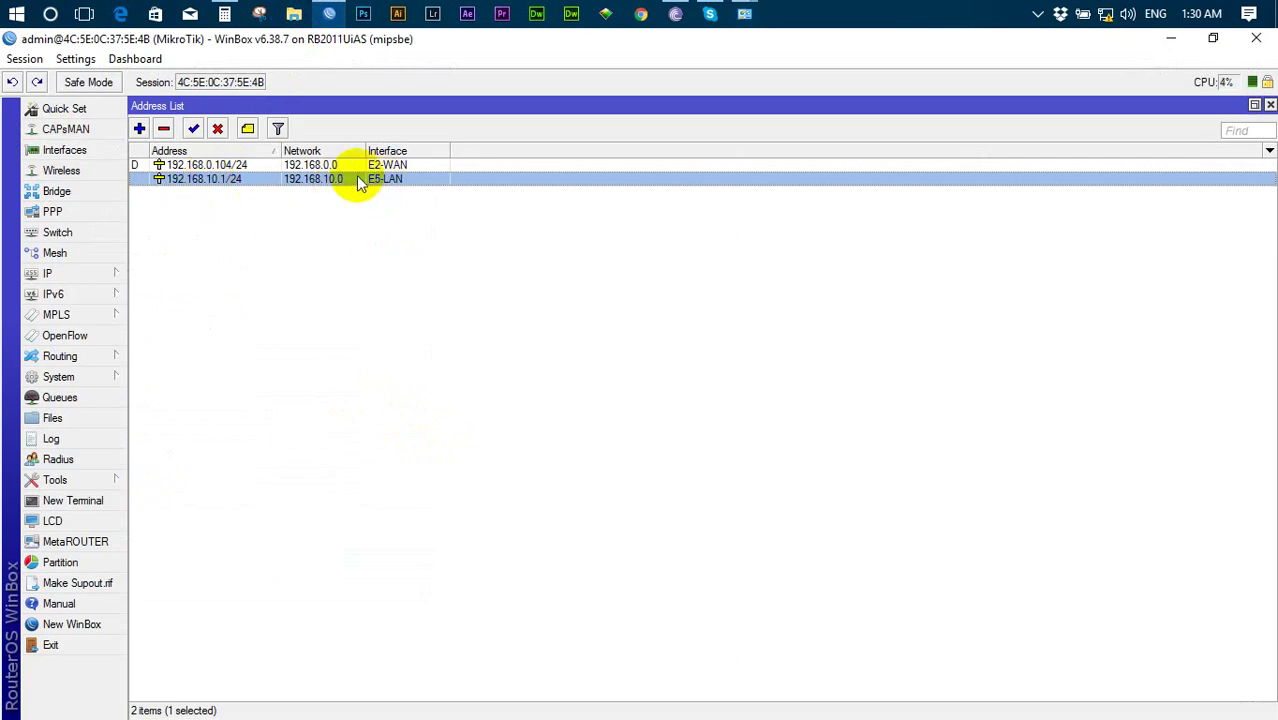
- Inspect the 192.168.10.1/24 address entry in WinBox and close it without changes
double_click(214, 180)
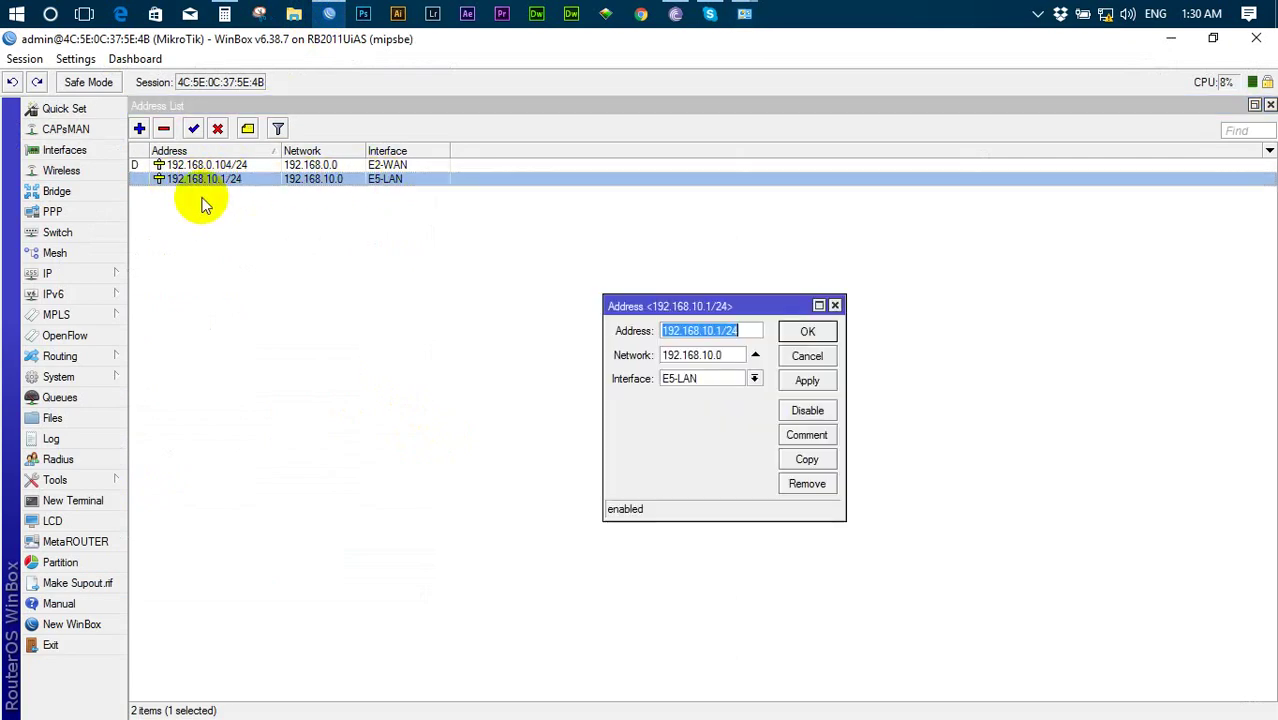
left_click(739, 331)
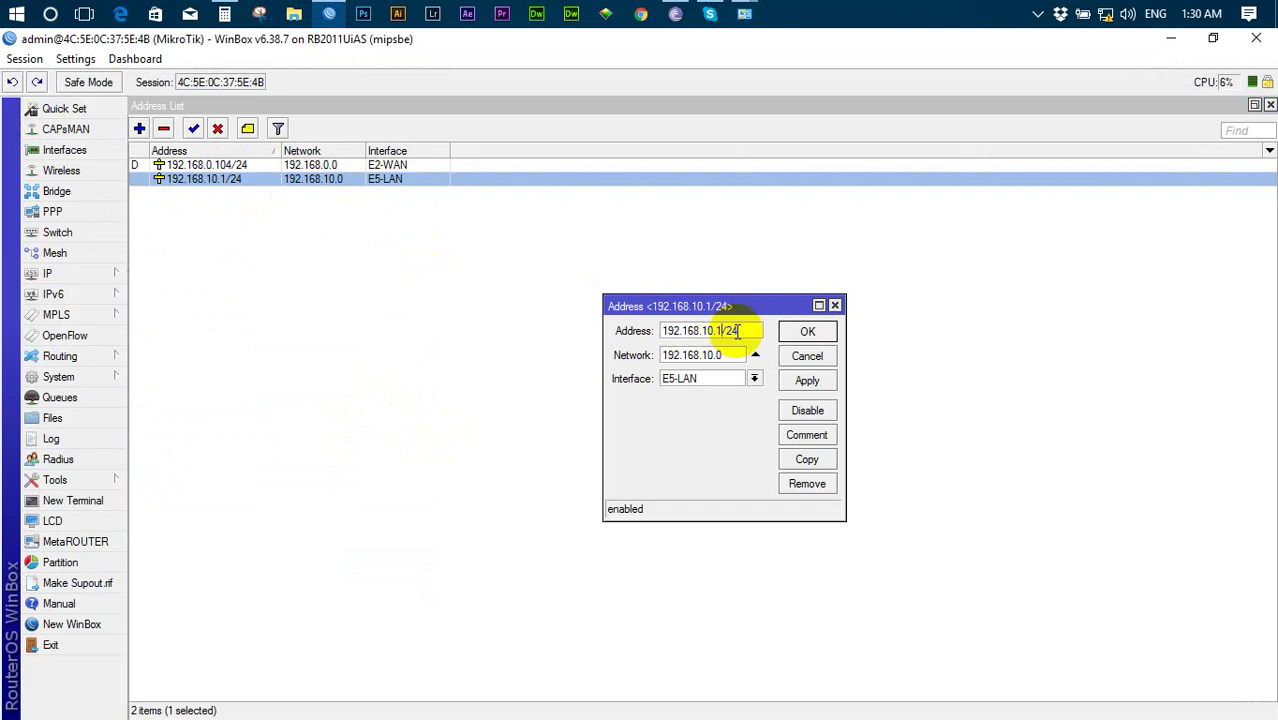
left_click(827, 336)
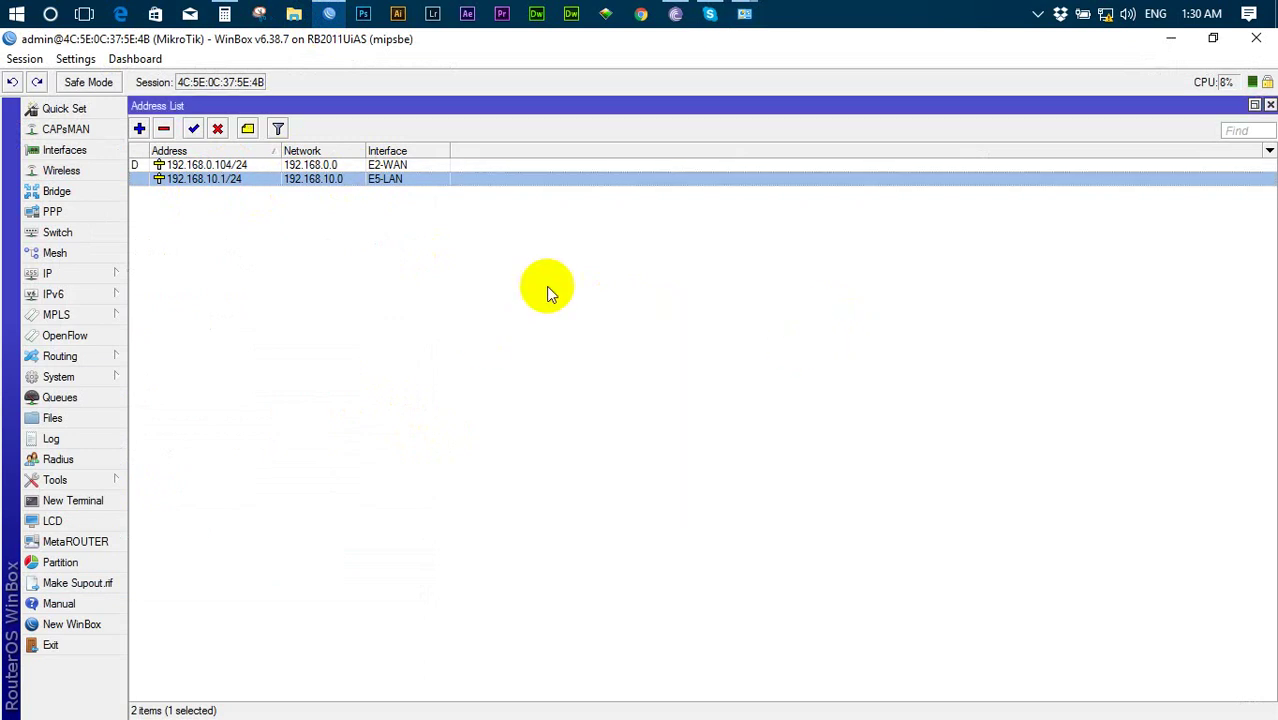
left_click(1171, 40)
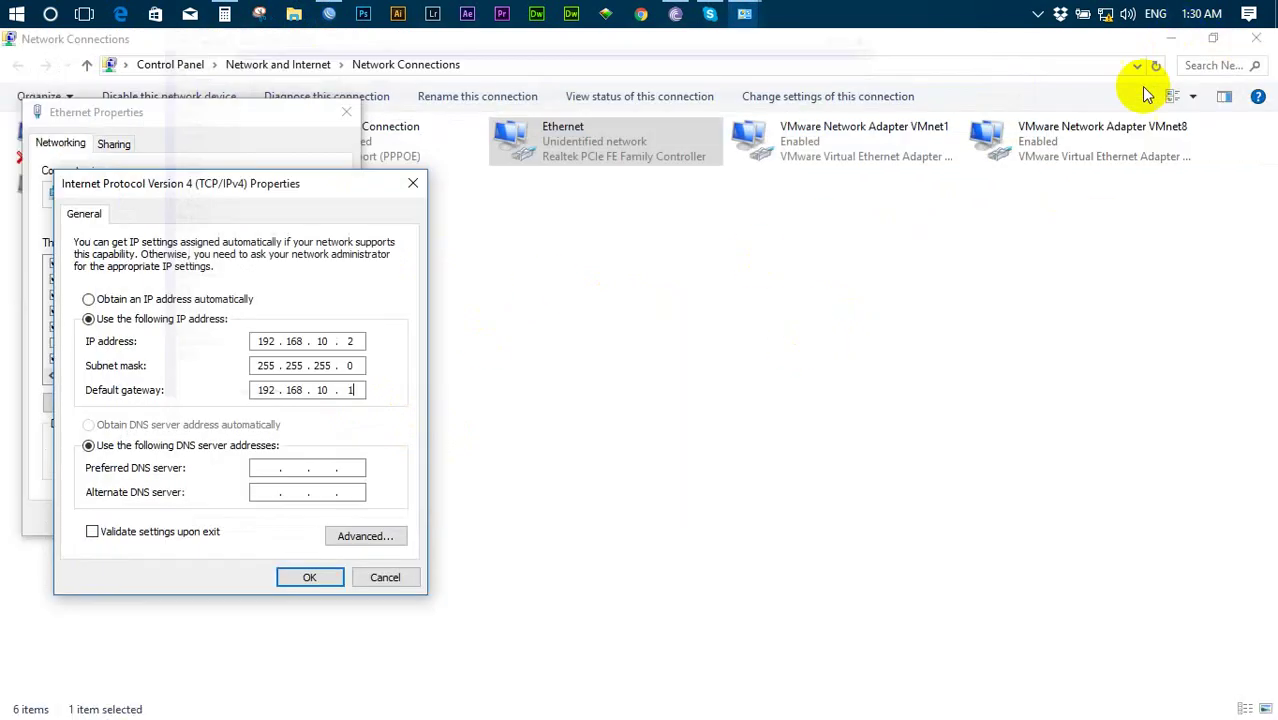
- Check the default gateway octets read 192.168.10.1 in the IPv4 dialog
left_click(261, 390)
left_click_drag(261, 390, 353, 390)
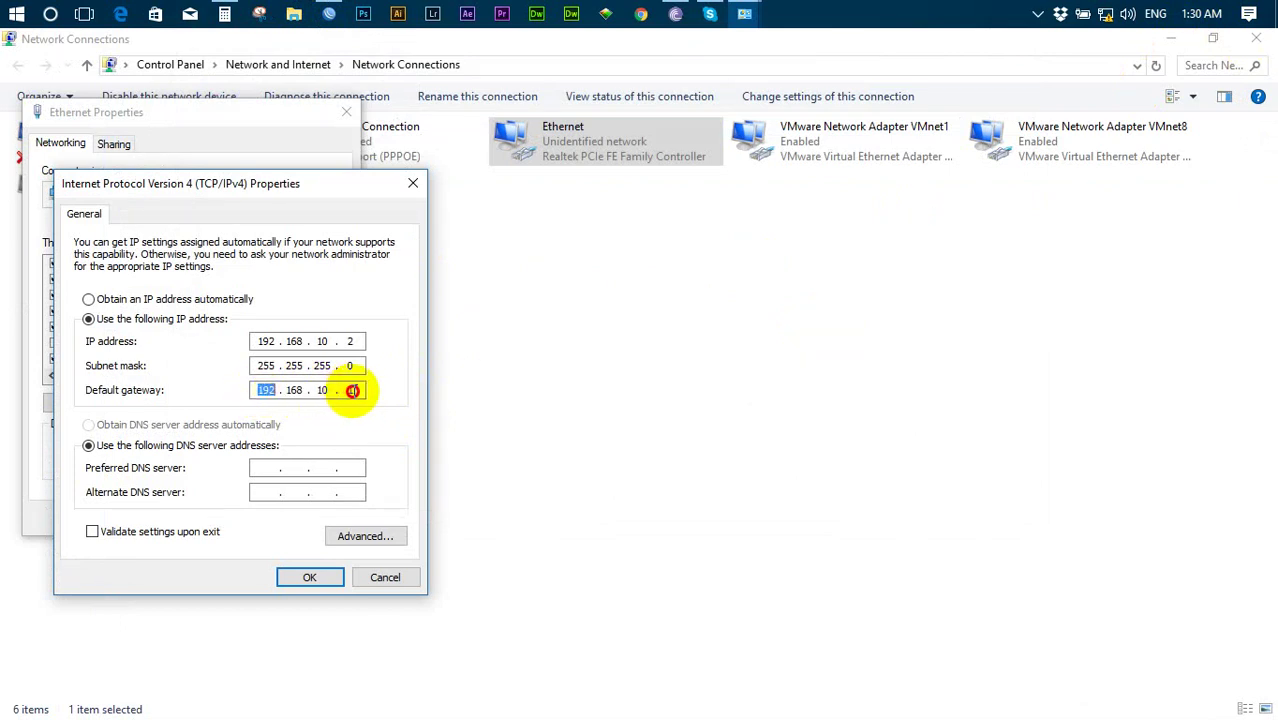
left_click(353, 390)
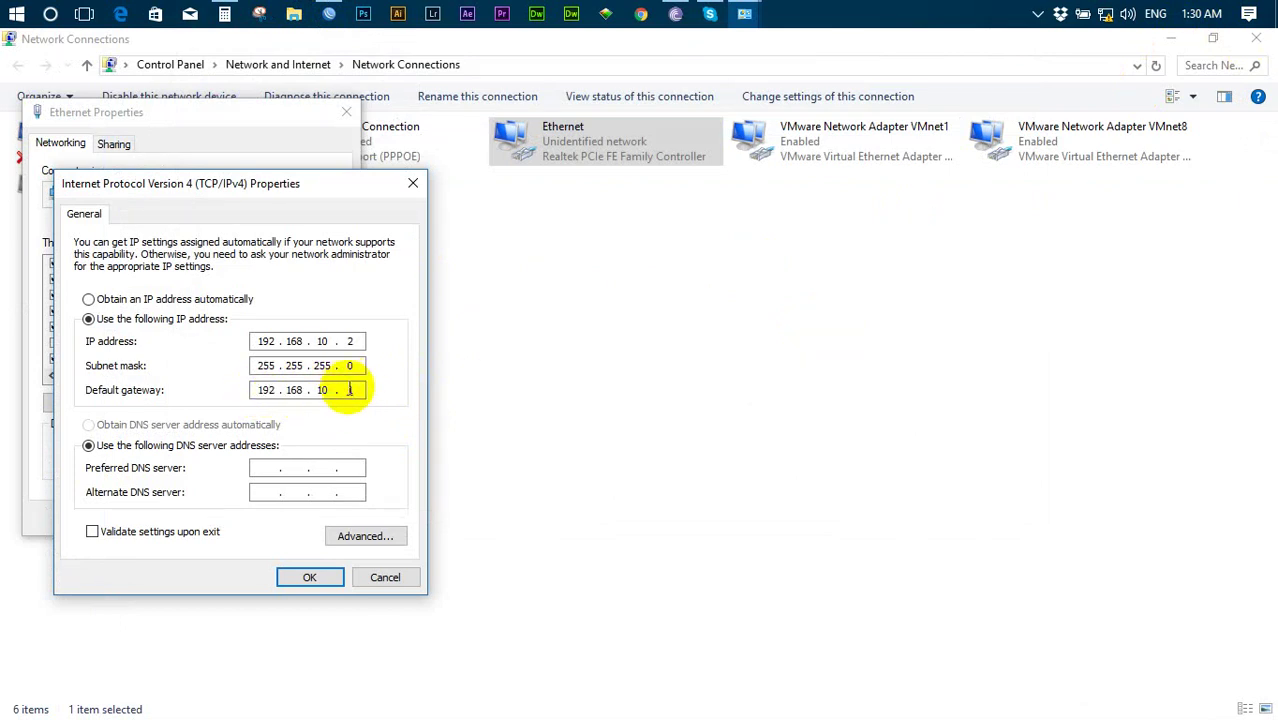
left_click(353, 389)
double_click(353, 389)
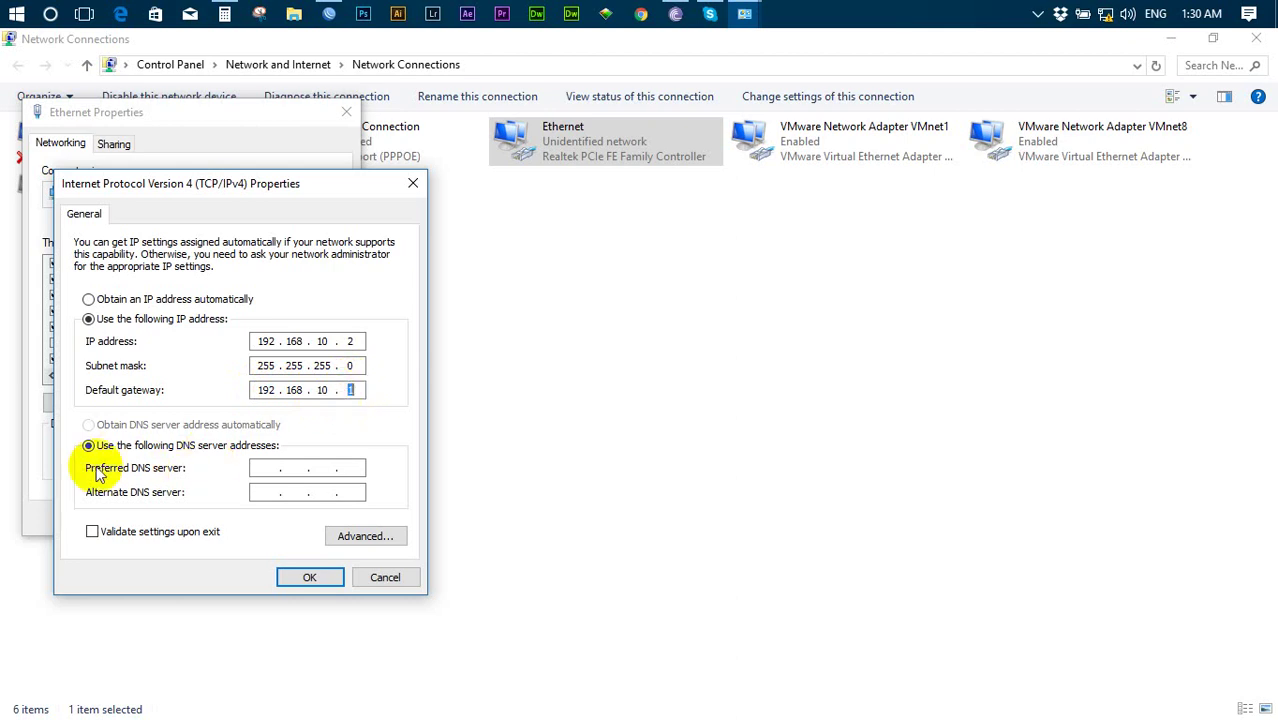
- Enter preferred DNS 192.168.0.1 and alternate DNS 8.8.8.8, then confirm both dialogs
left_click(266, 470)
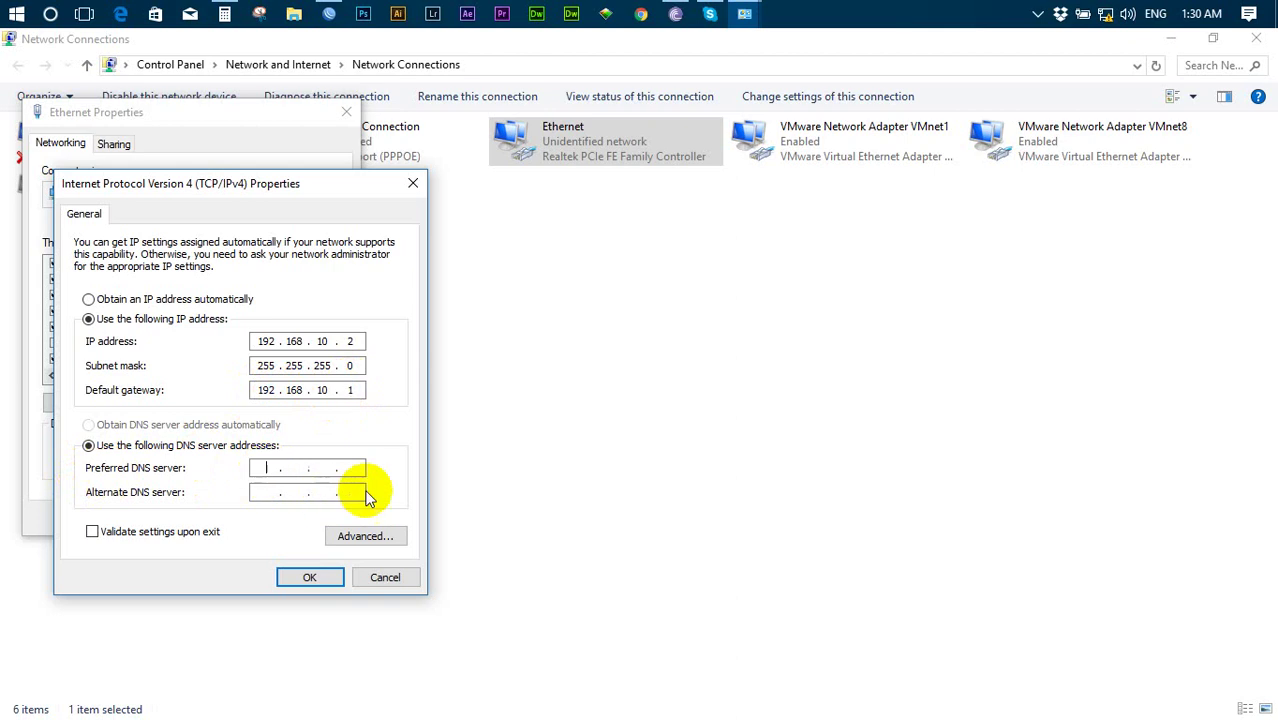
type("19216808.8.8.")
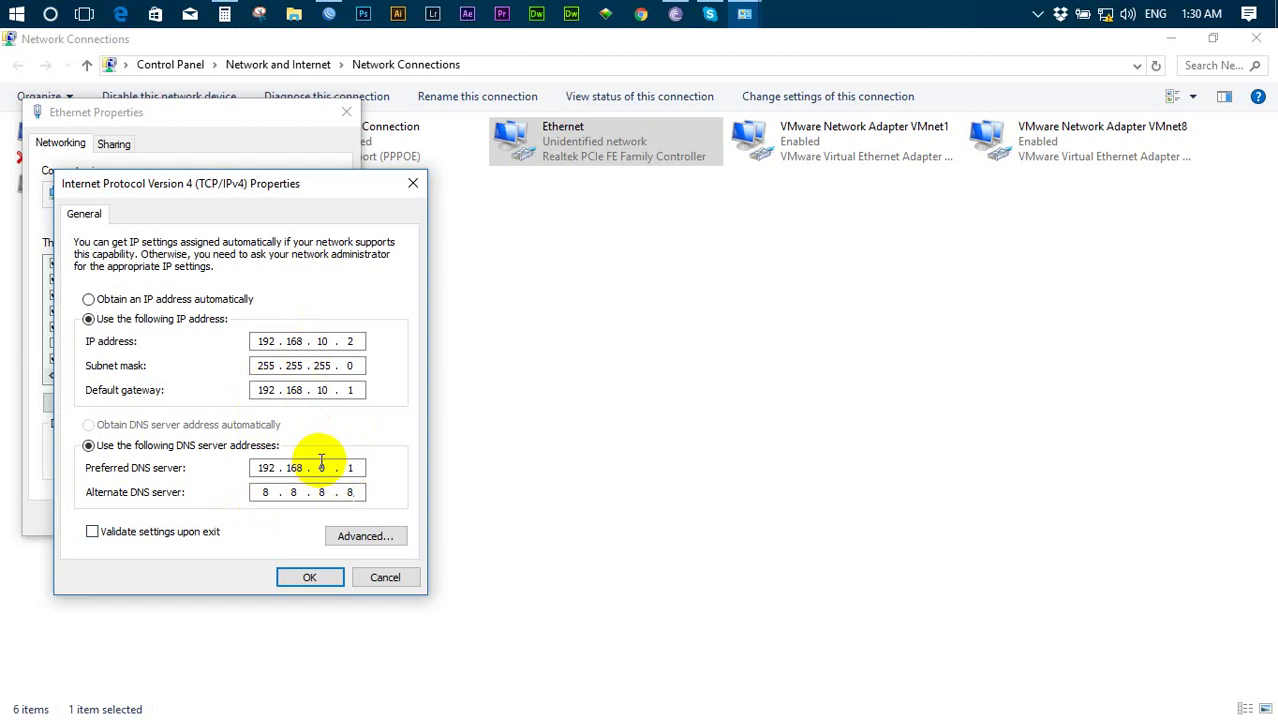
left_click(322, 581)
left_click(248, 516)
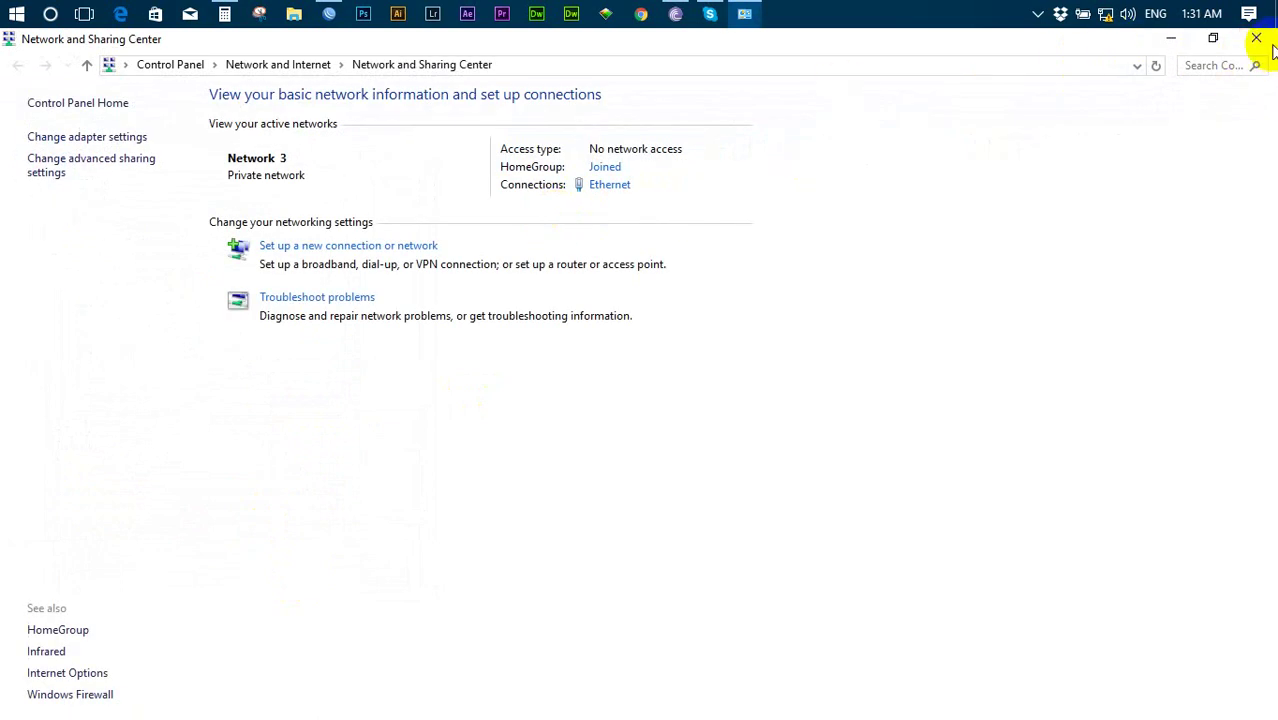
- Close the open windows and run a continuous ping to 192.168.10.1 from the Run box
left_click(1244, 45)
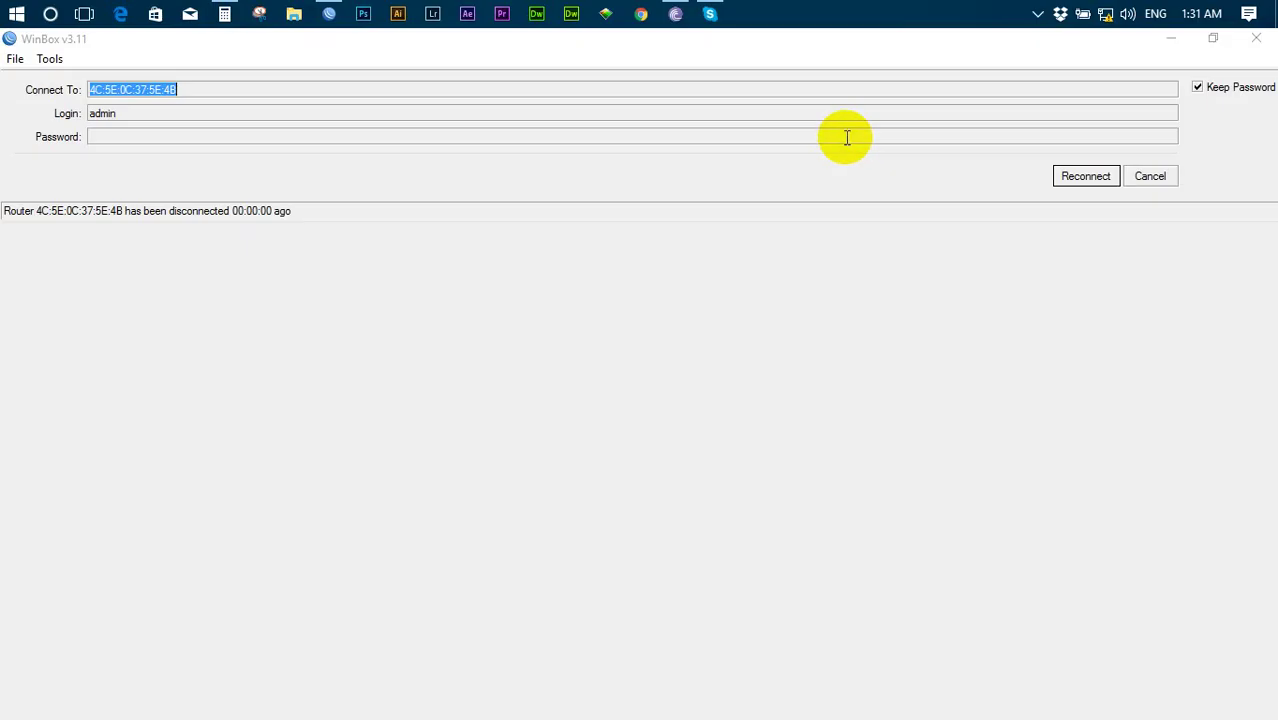
left_click(1254, 39)
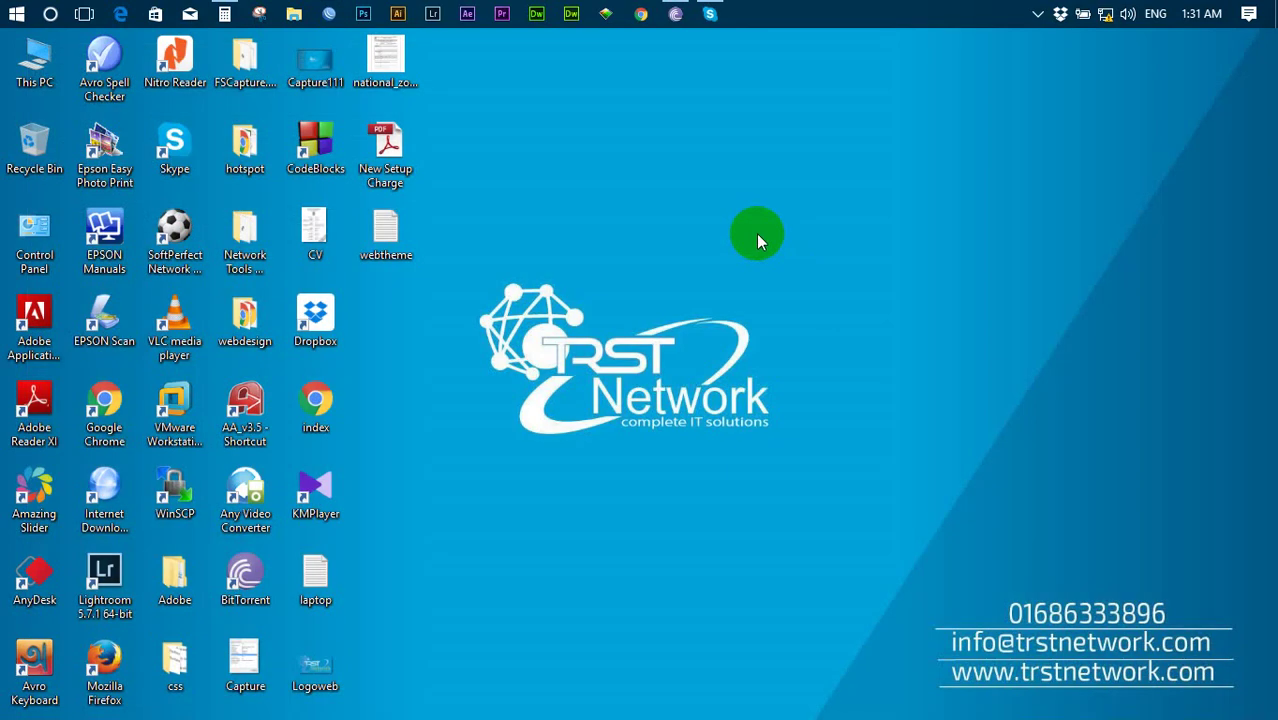
key("super+r")
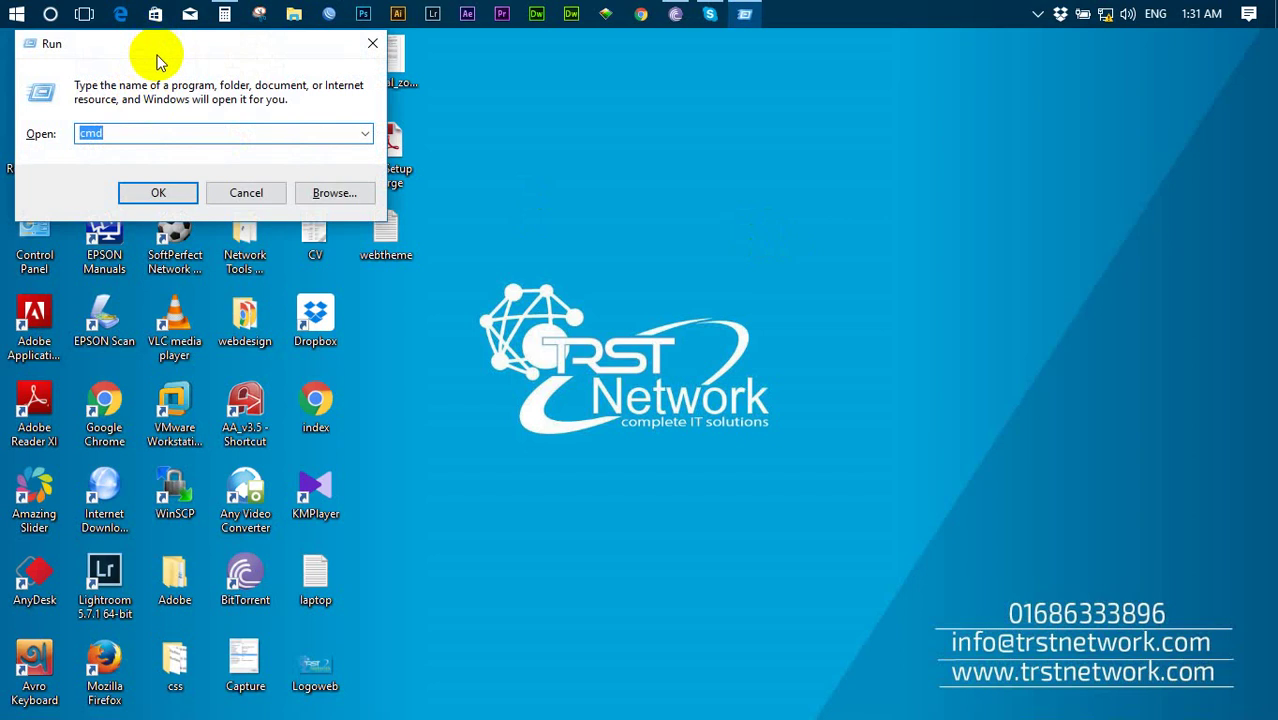
type("ping")
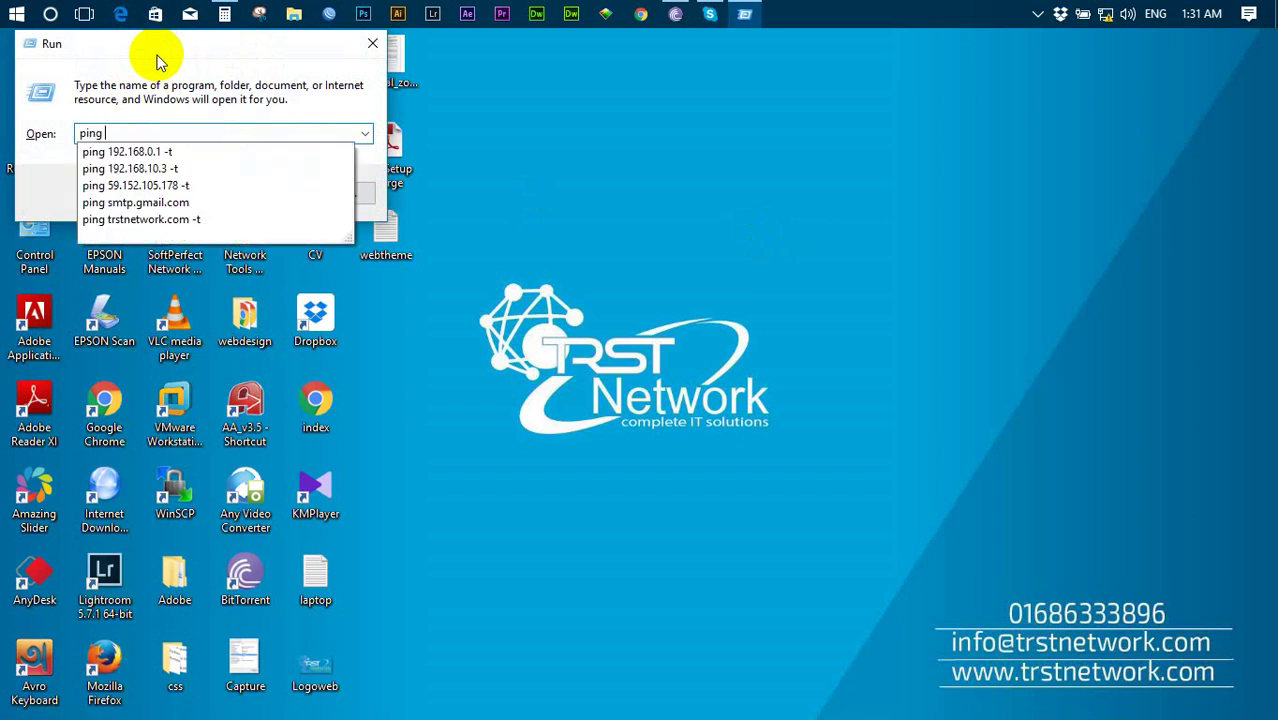
type(" 192.168.")
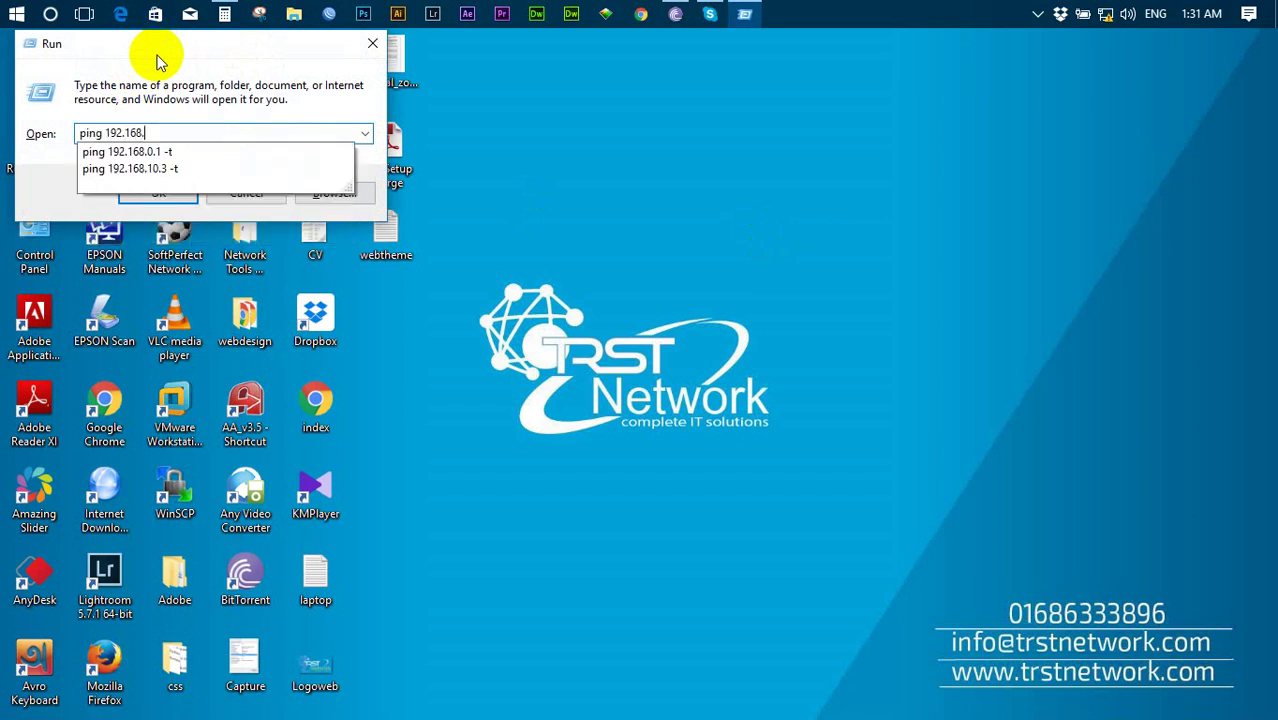
type("10.1 -t")
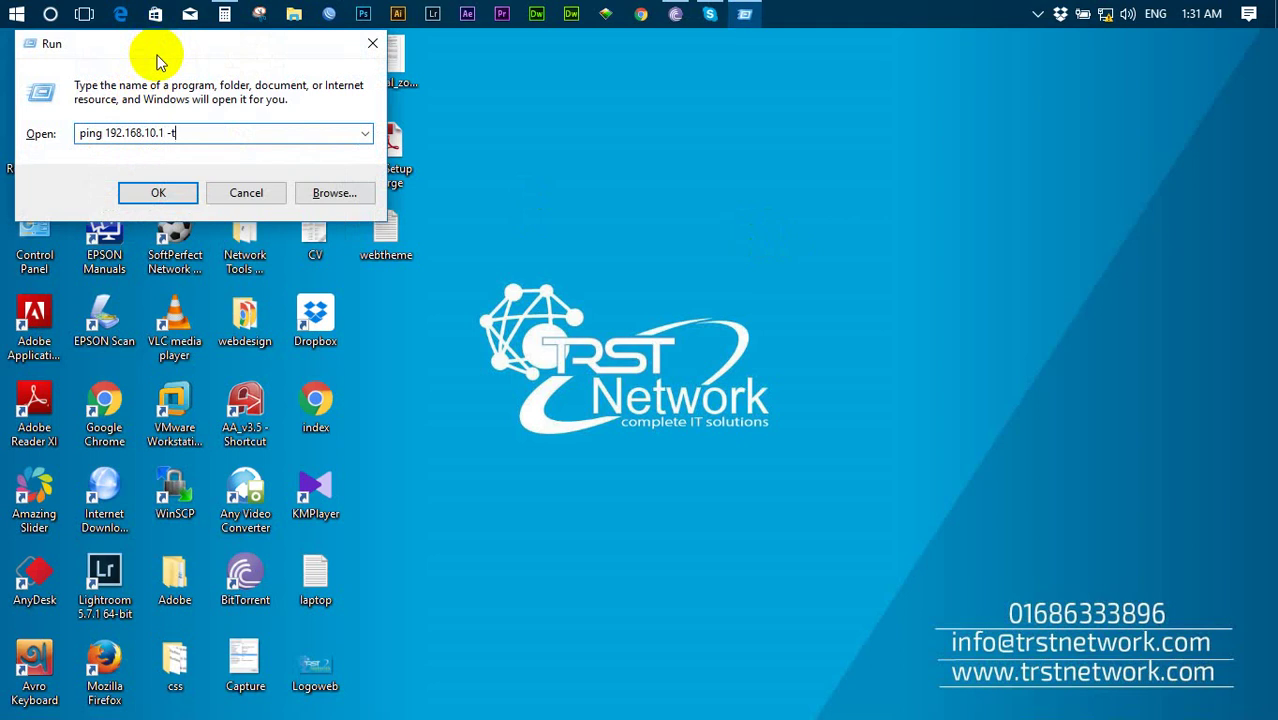
key("Return")
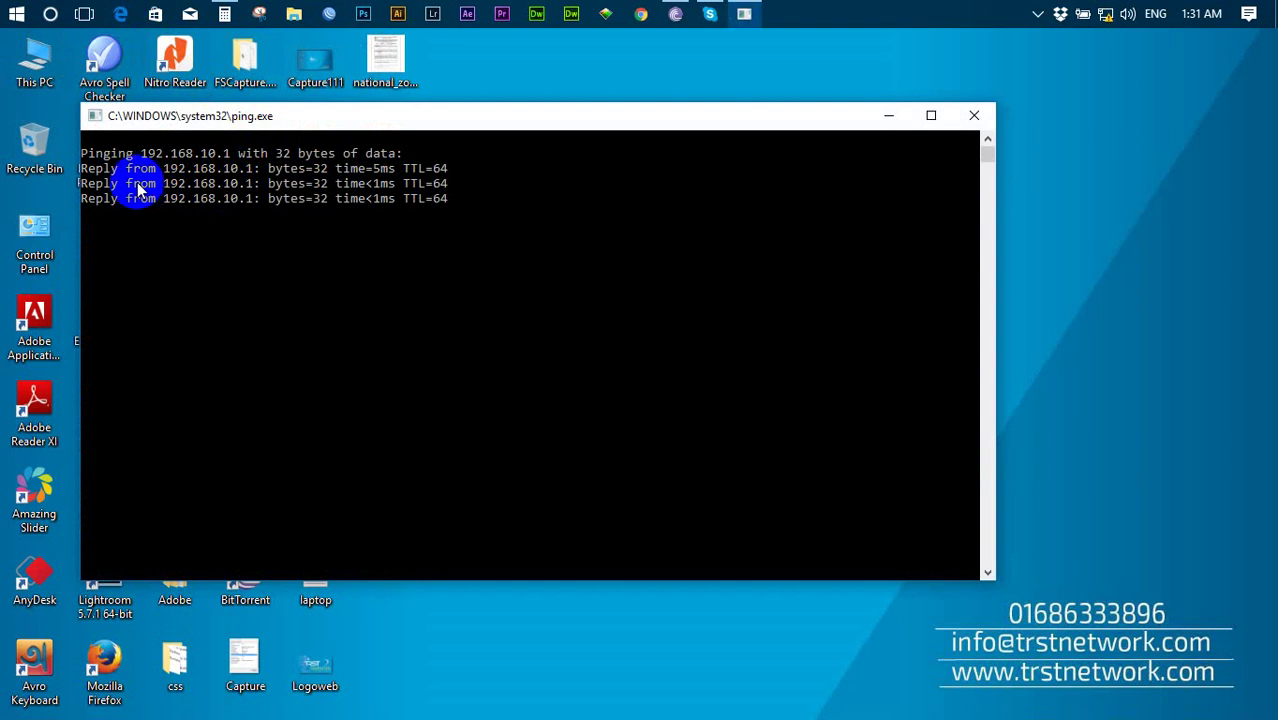
left_click_drag(158, 171, 254, 175)
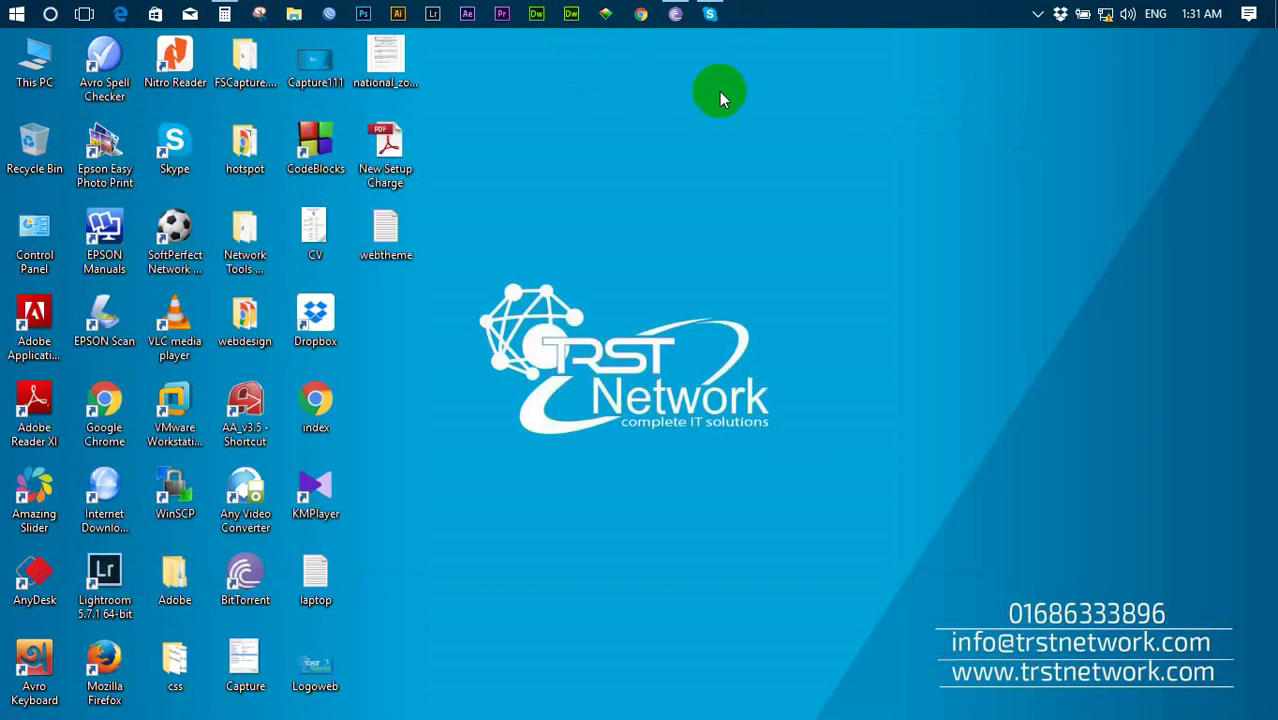
right_click(720, 93)
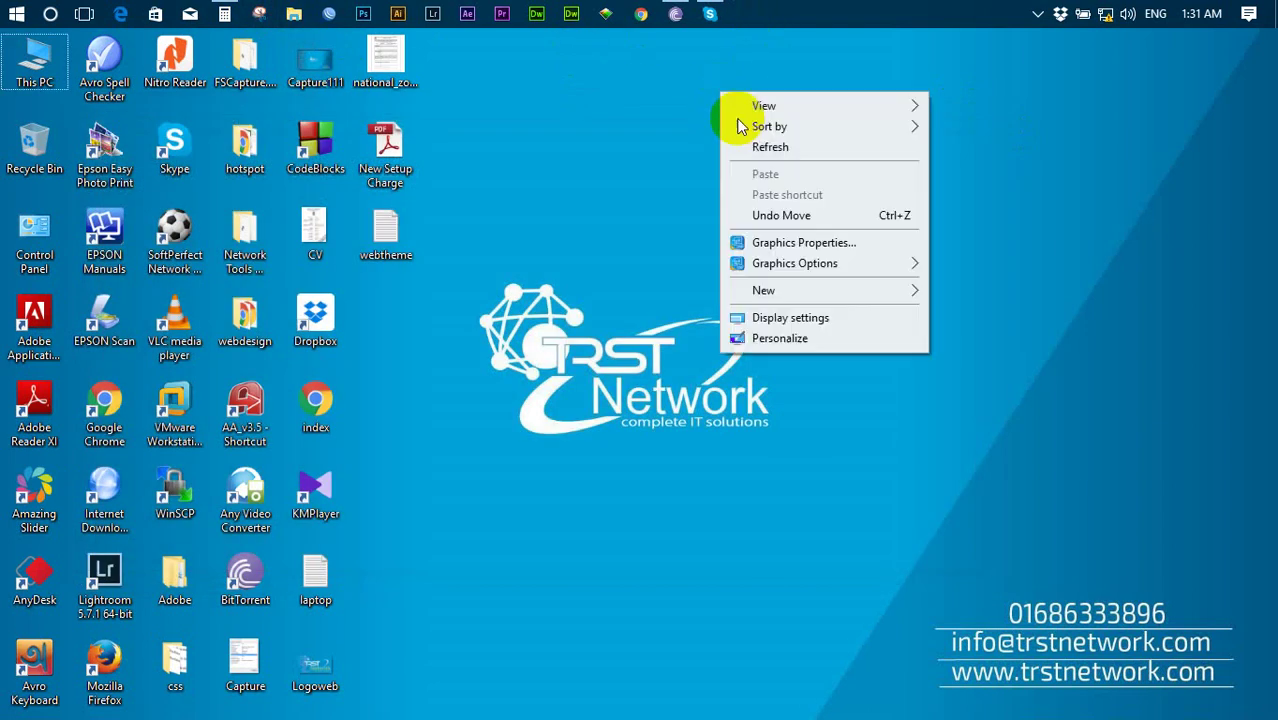
left_click(760, 148)
right_click(658, 94)
left_click(695, 151)
right_click(667, 144)
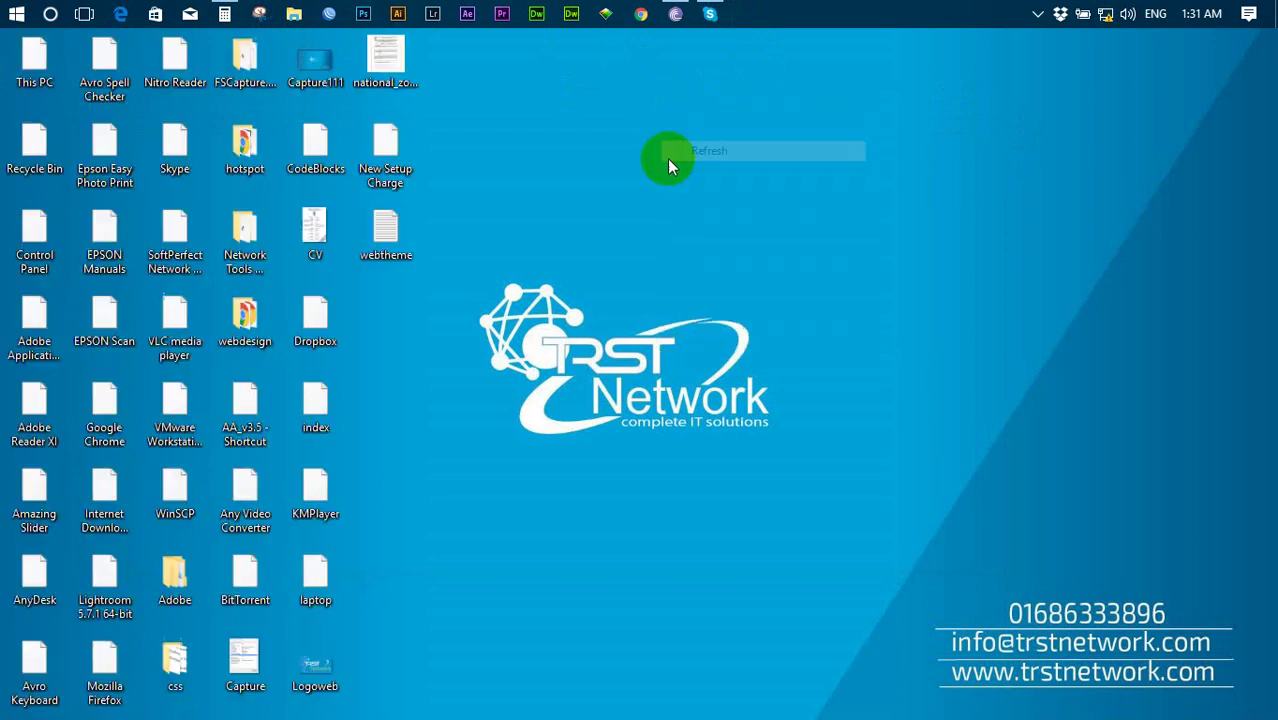
left_click(749, 199)
right_click(631, 178)
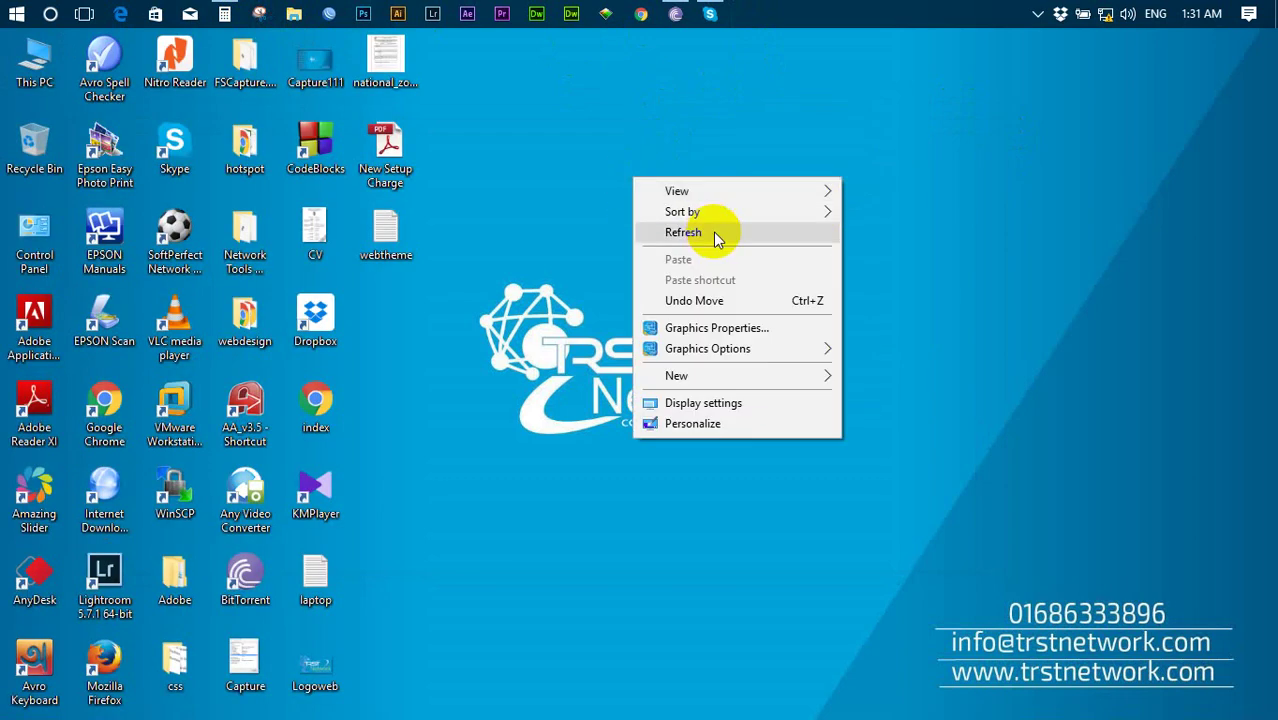
left_click(700, 232)
right_click(628, 156)
left_click(668, 212)
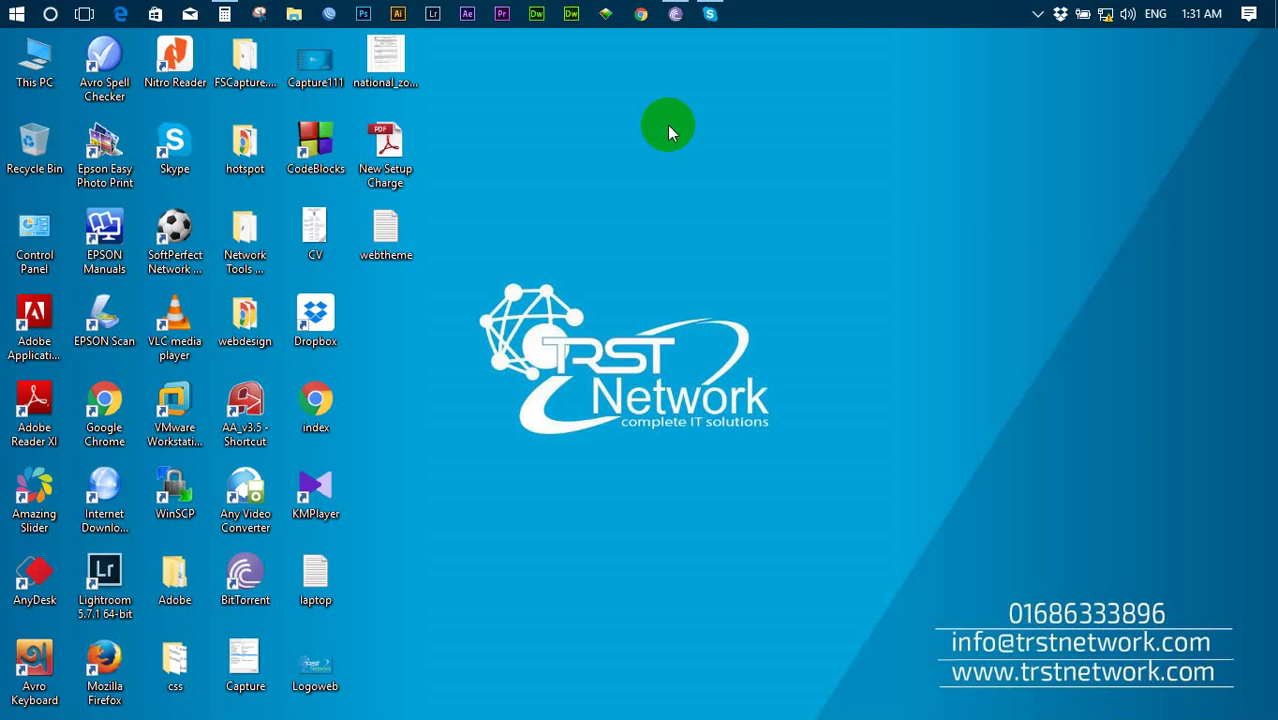
right_click(667, 125)
left_click(696, 184)
- Log into the router at 192.168.10.1 from the WinBox neighbor list
left_click(329, 13)
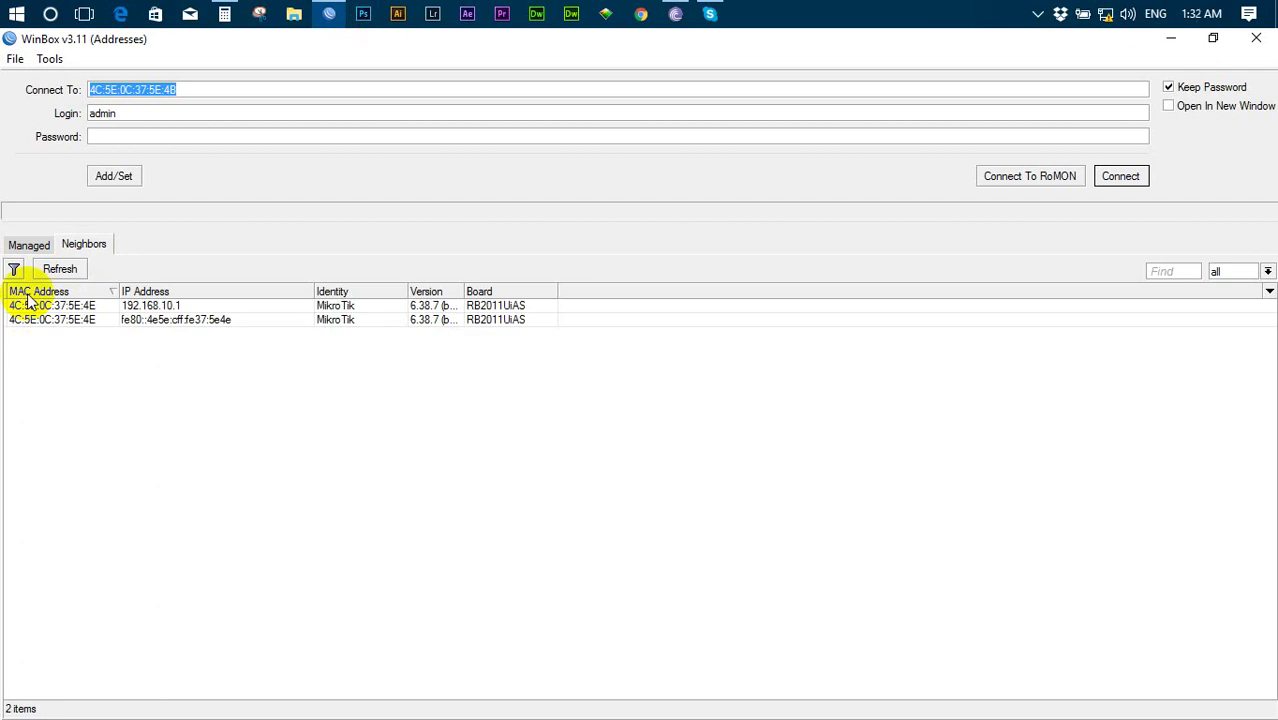
left_click(20, 306)
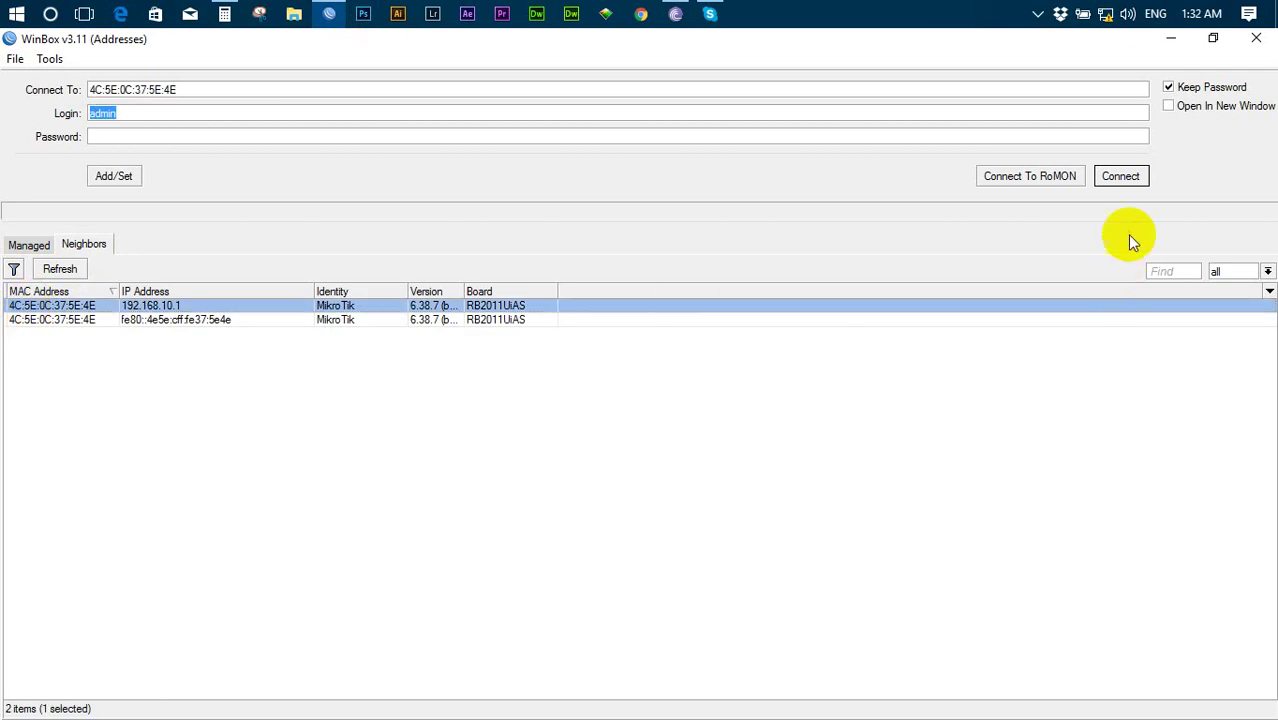
left_click(1121, 177)
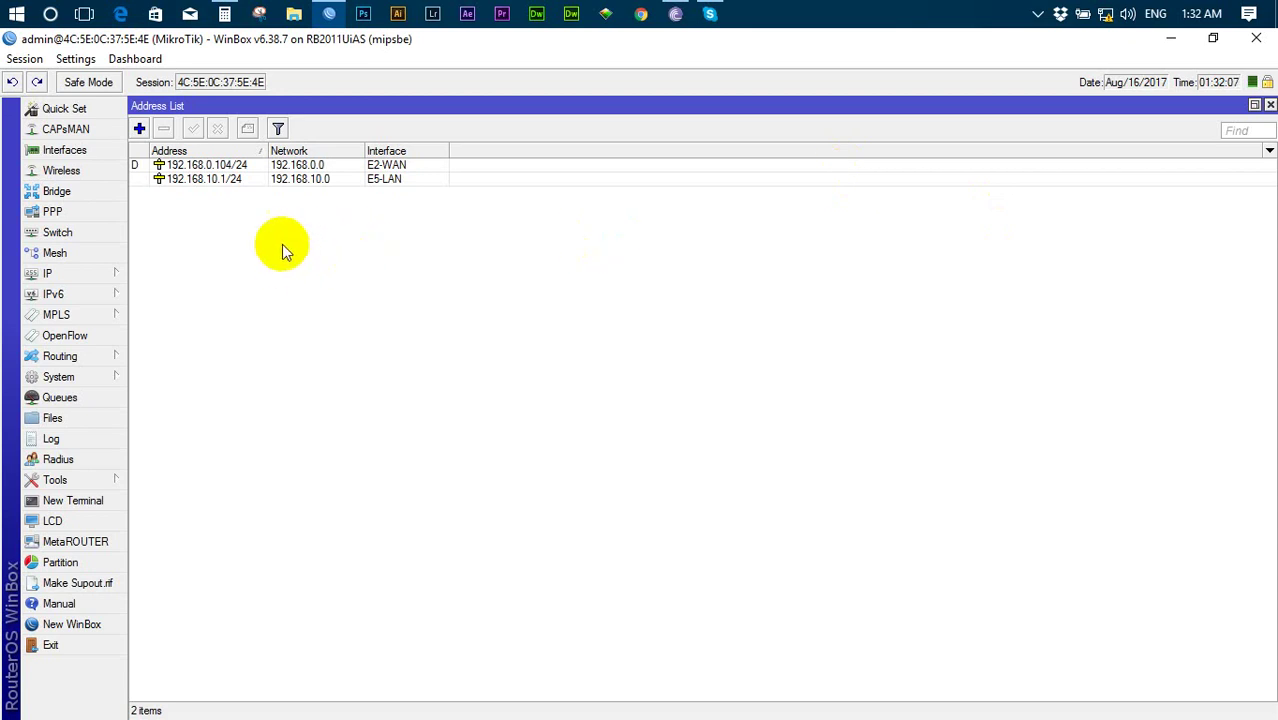
- Copy the network value 192.168.10.0 from the 192.168.10.1/24 address entry and close the list
double_click(176, 180)
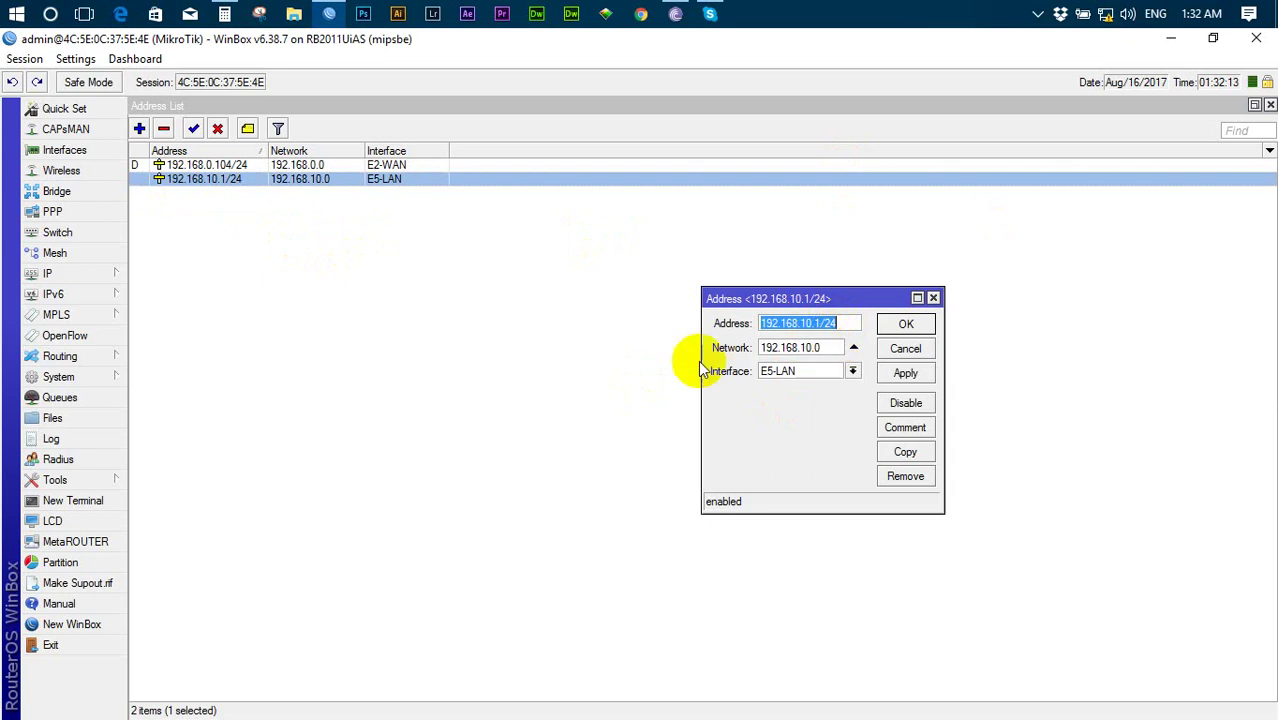
left_click_drag(819, 348, 742, 348)
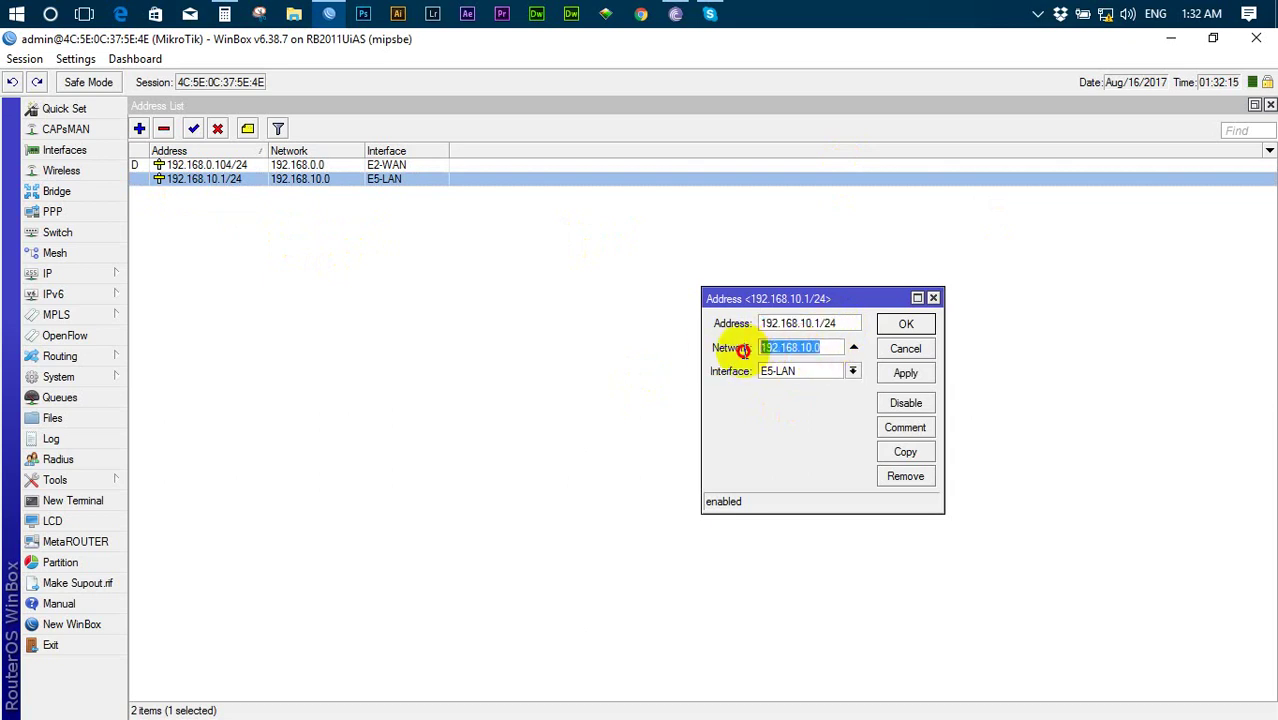
right_click(773, 348)
left_click(823, 375)
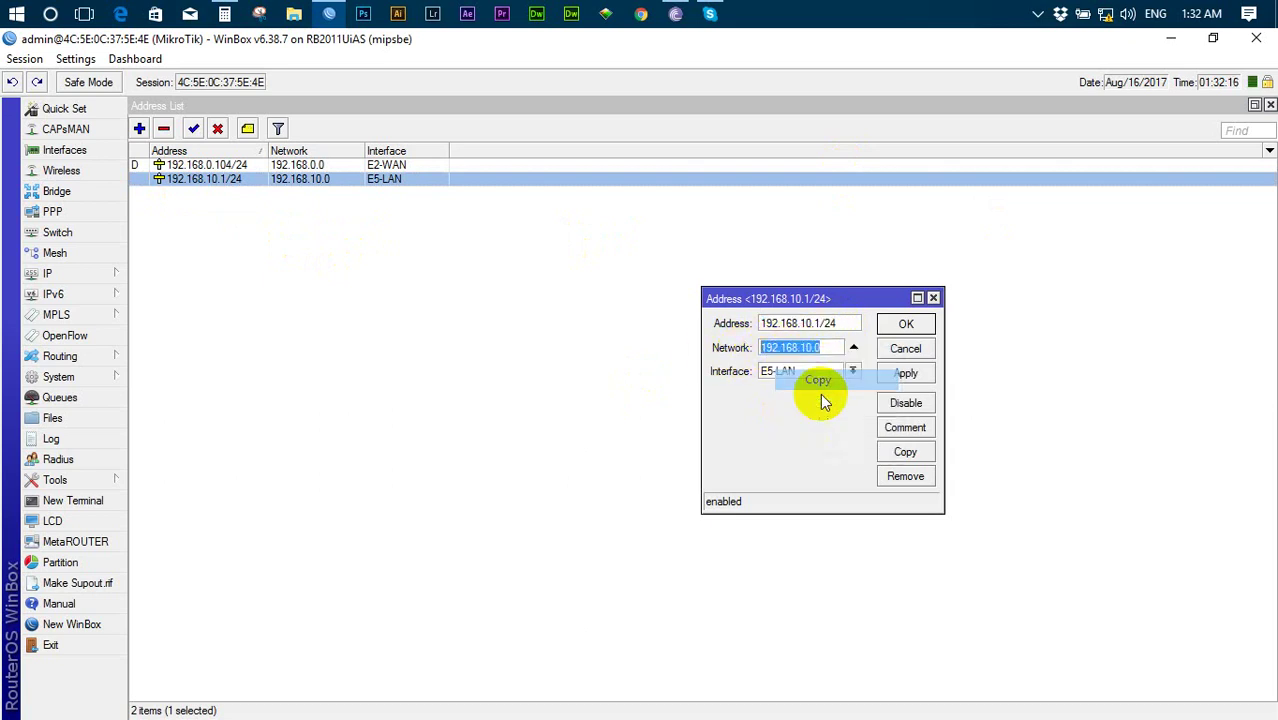
left_click(912, 323)
left_click(1270, 105)
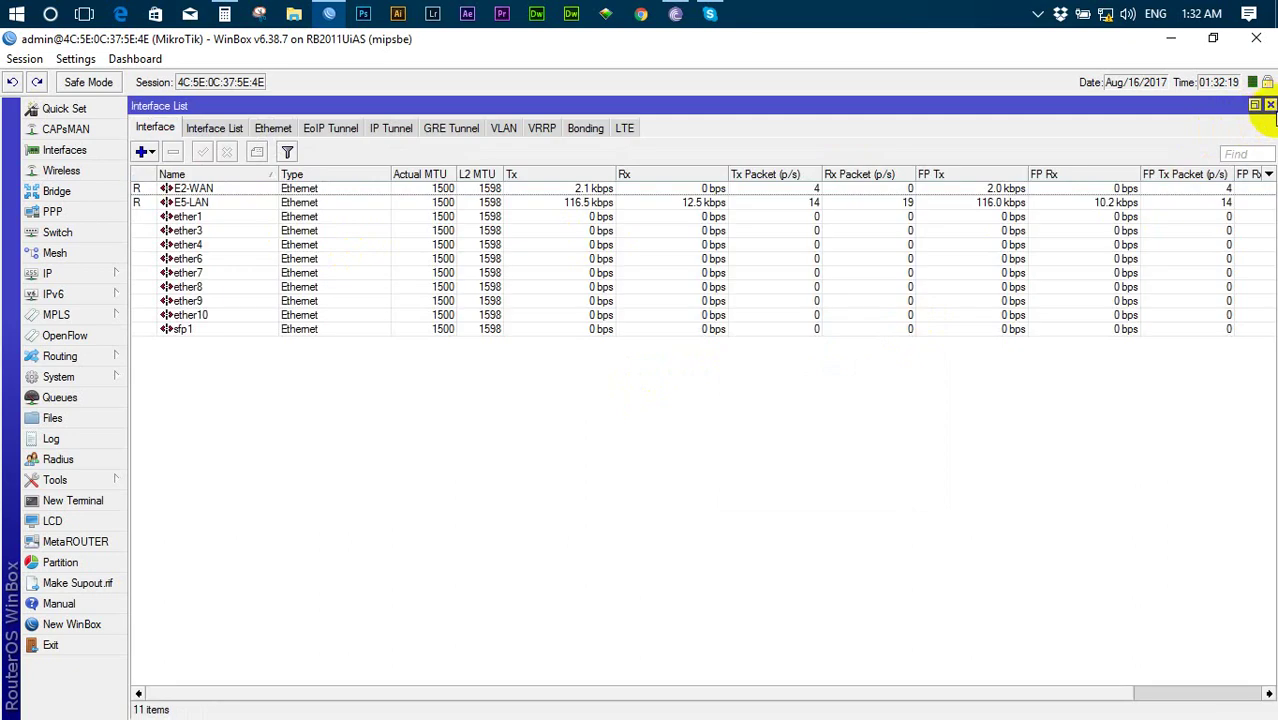
- Close the interface list and show the NAT rules in a maximized Firewall window
left_click(1270, 105)
left_click(55, 273)
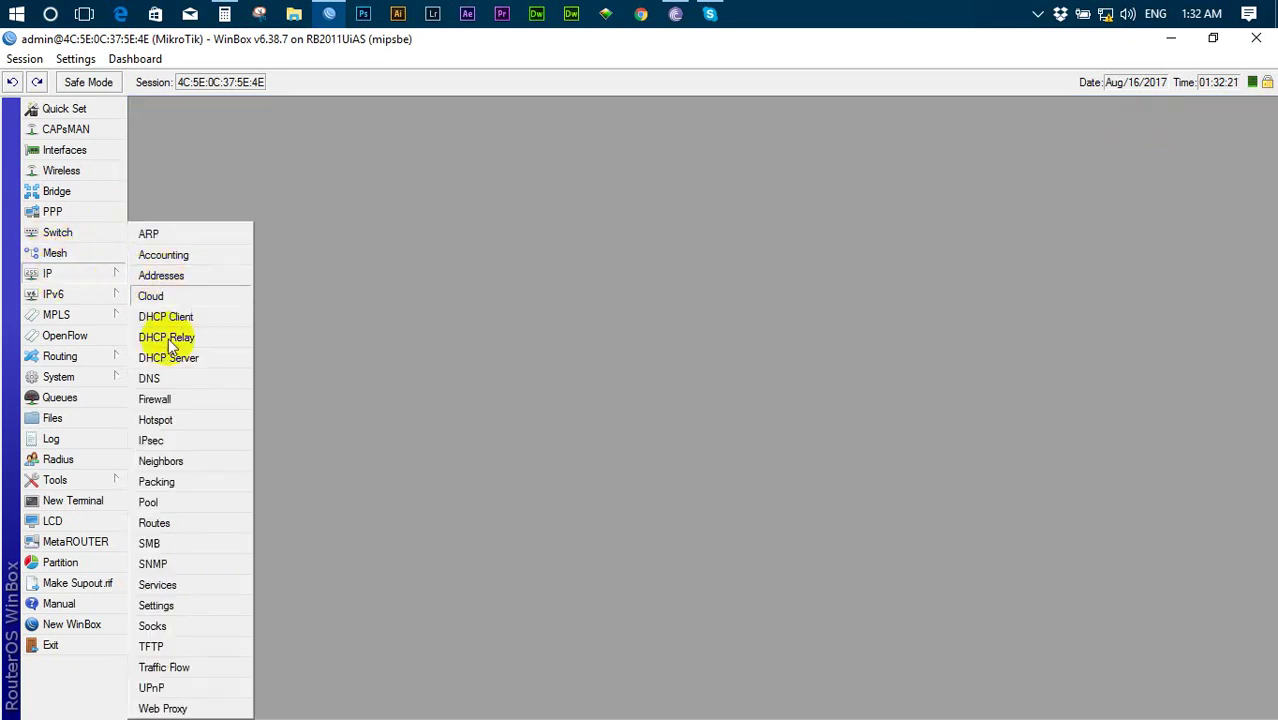
left_click(184, 405)
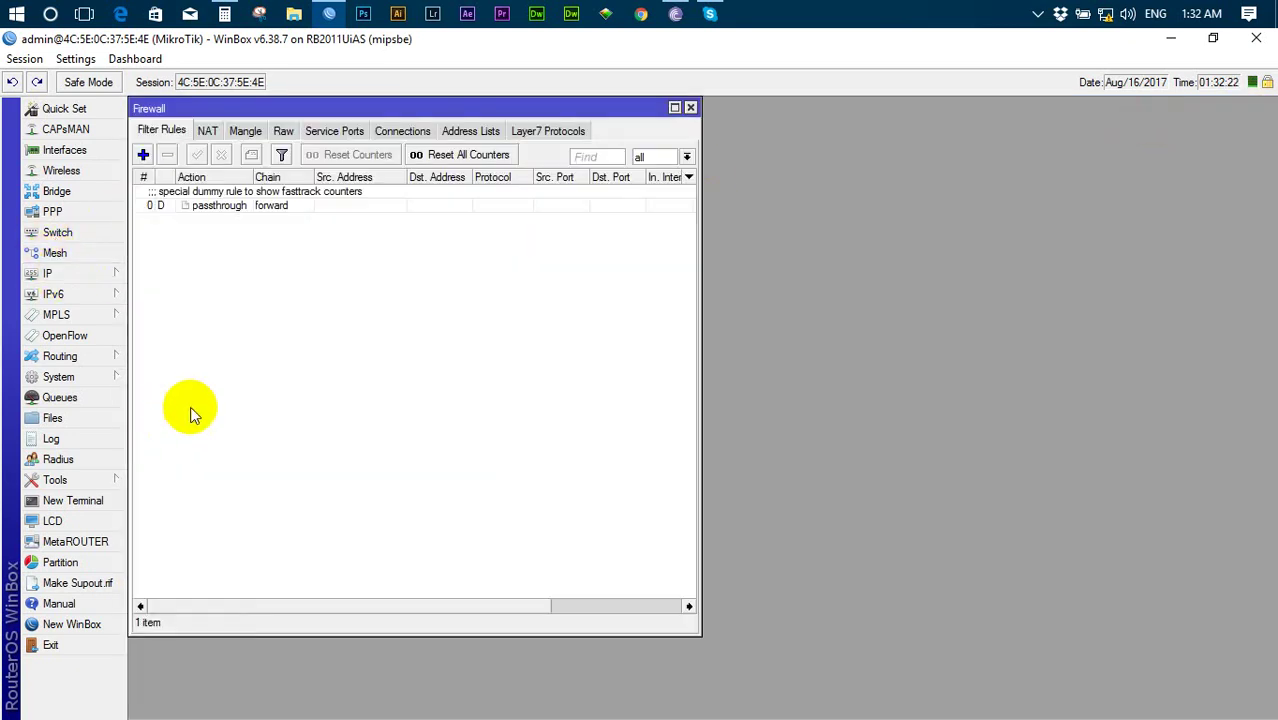
left_click(674, 108)
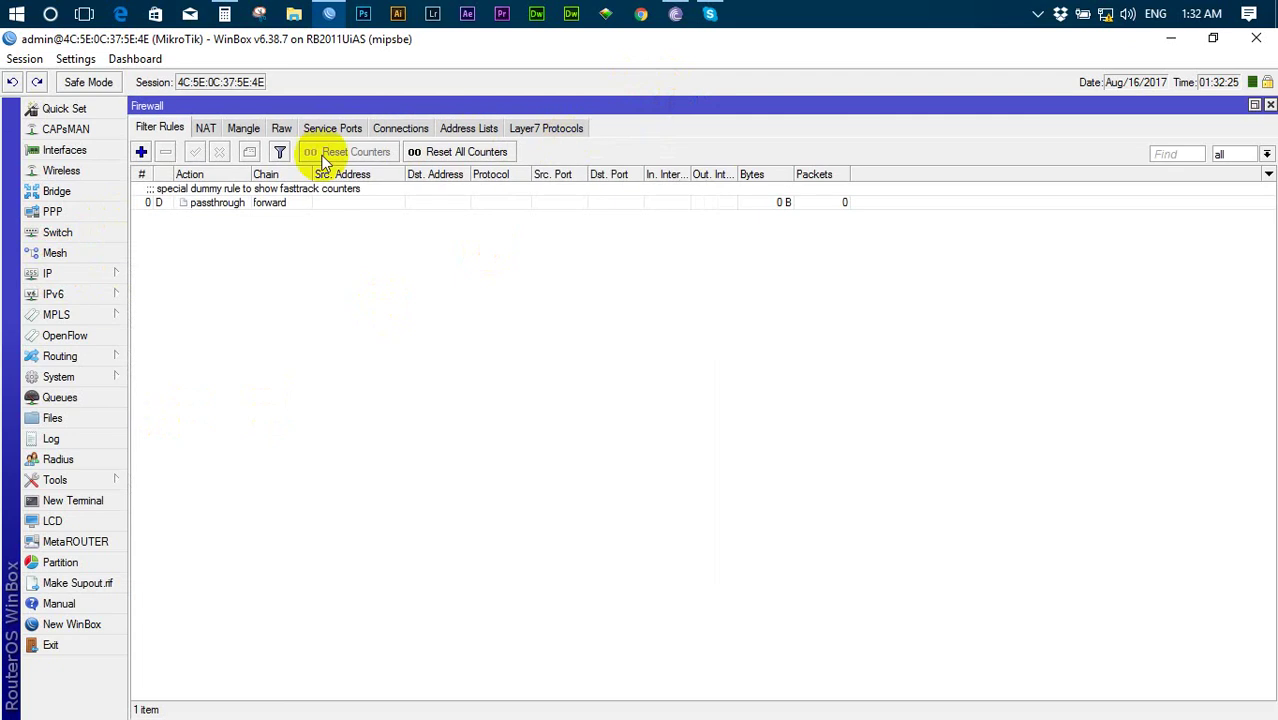
left_click(203, 128)
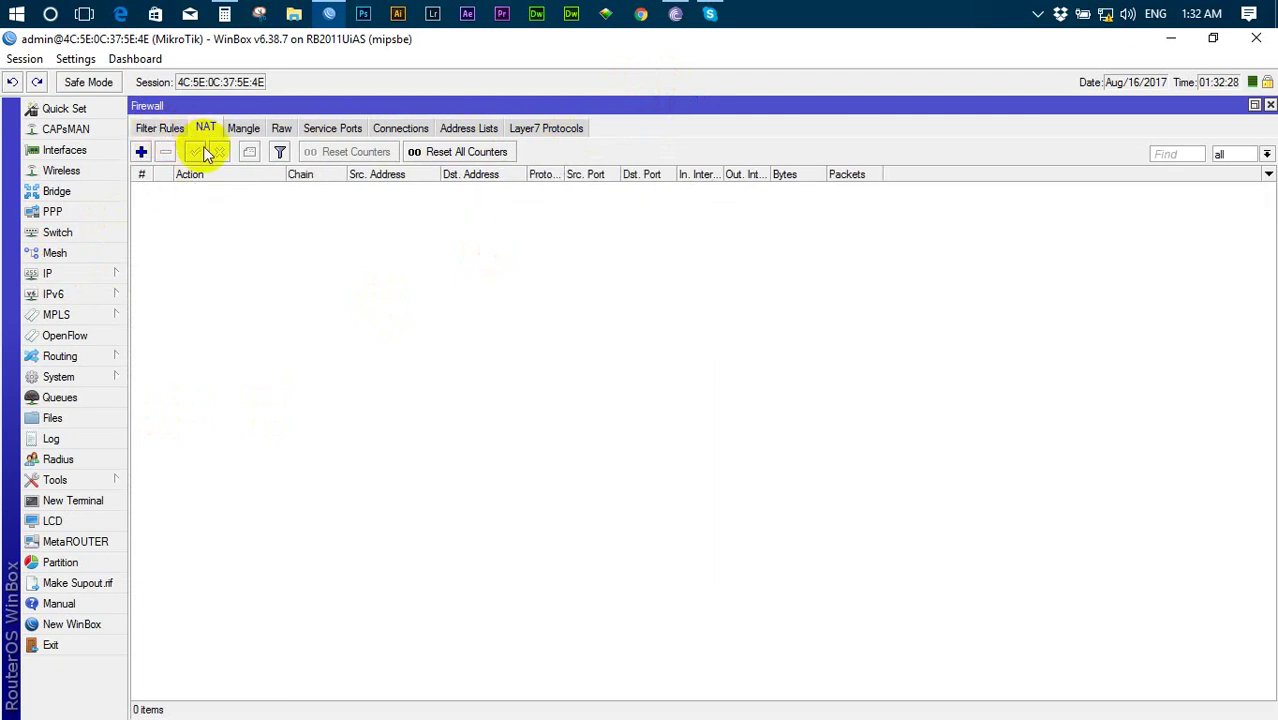
- Start a new srcnat rule matching source address 192.168.10.0/24
left_click(140, 152)
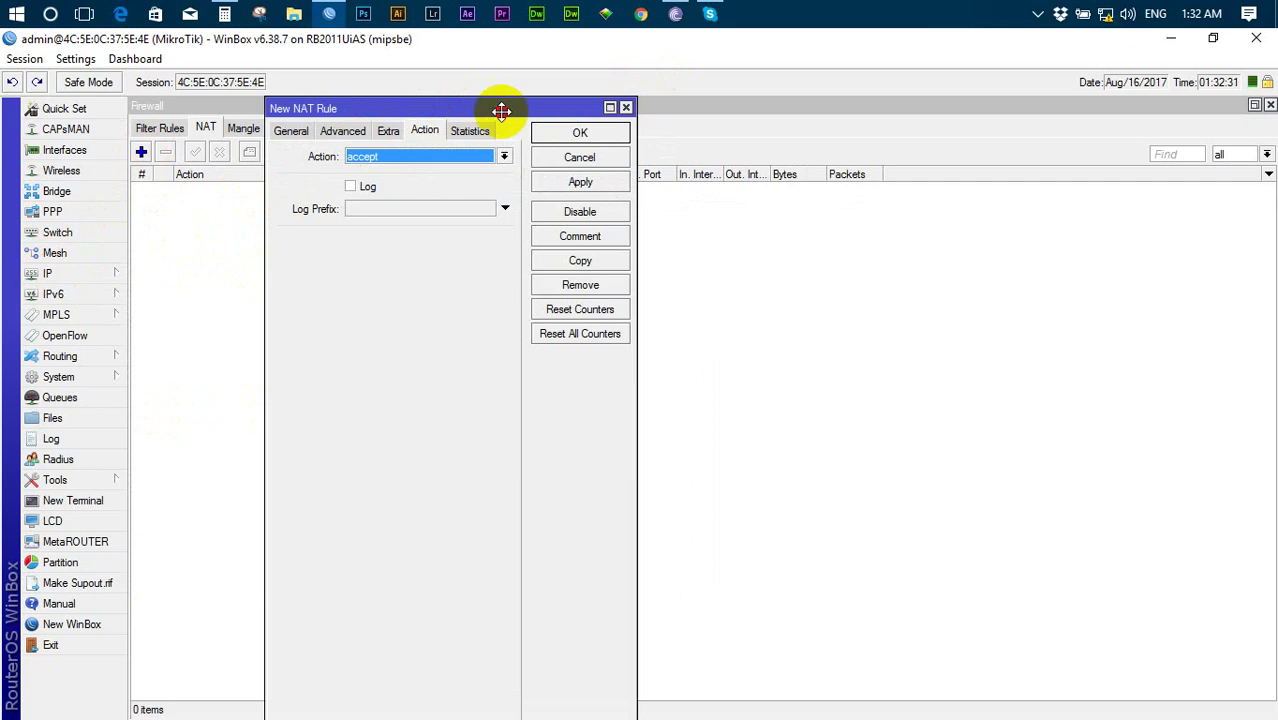
left_click_drag(501, 111, 752, 133)
left_click(536, 150)
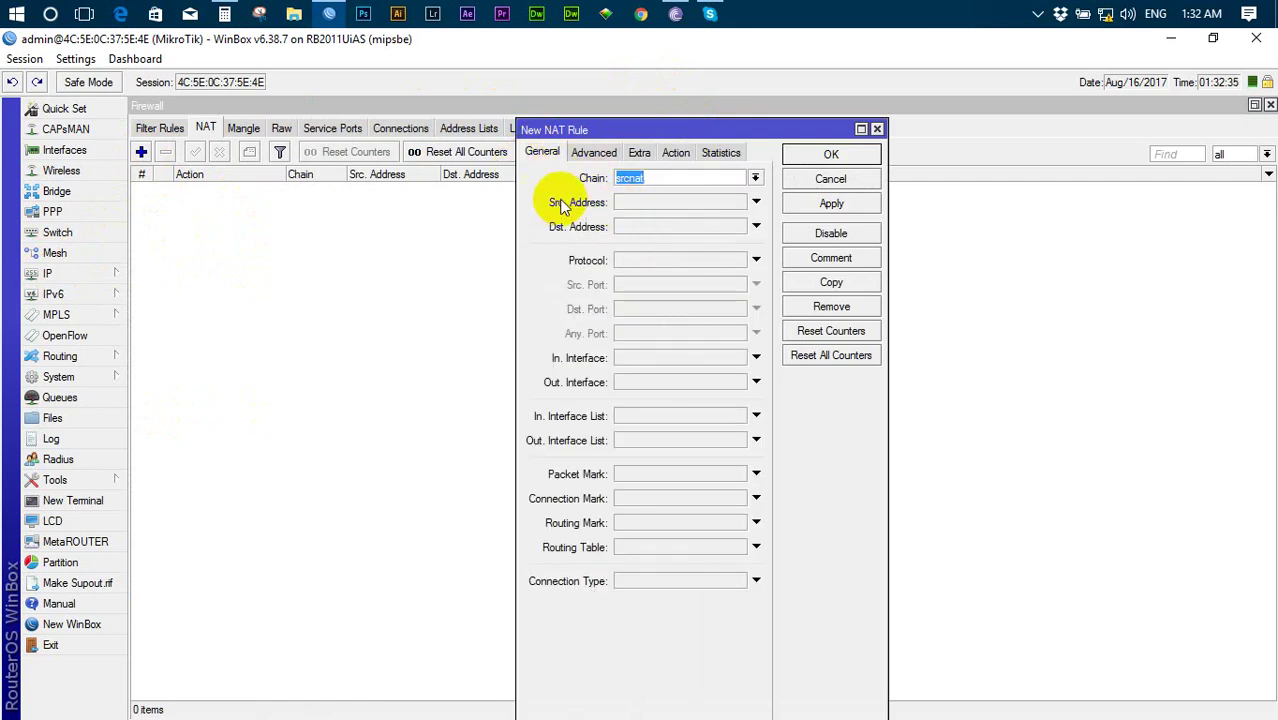
right_click(622, 202)
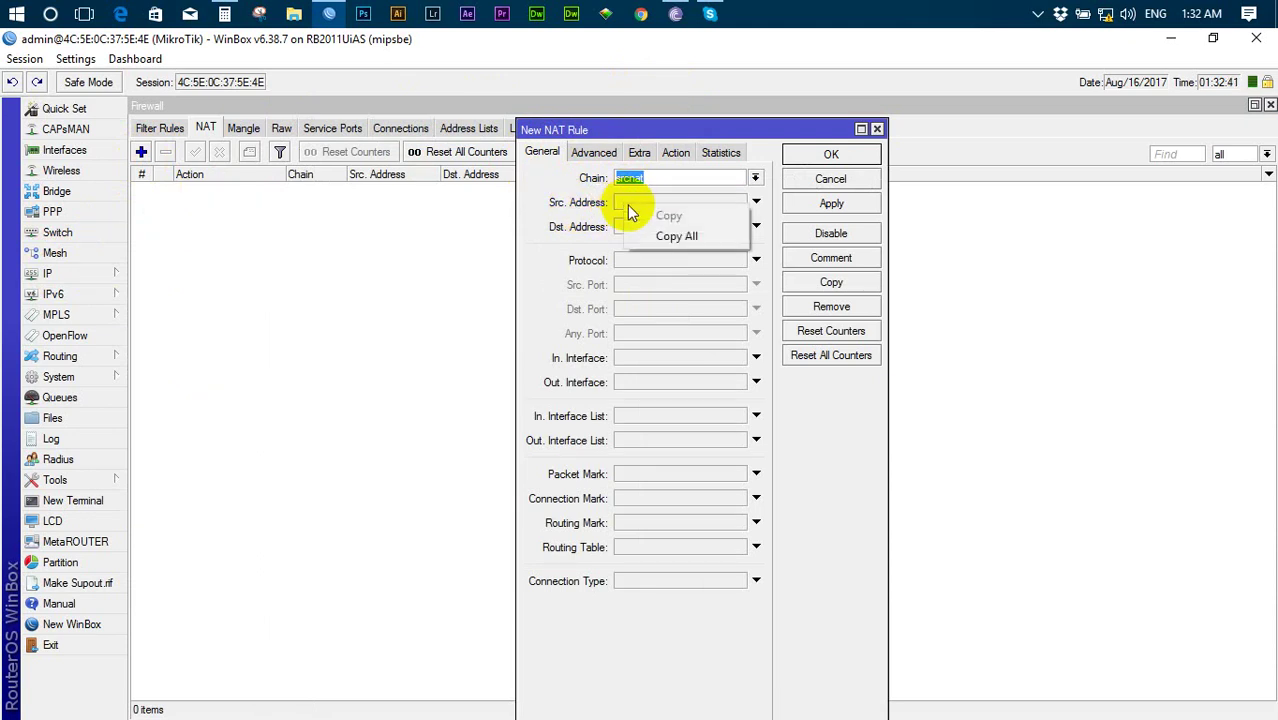
left_click(624, 203)
right_click(650, 205)
left_click(670, 254)
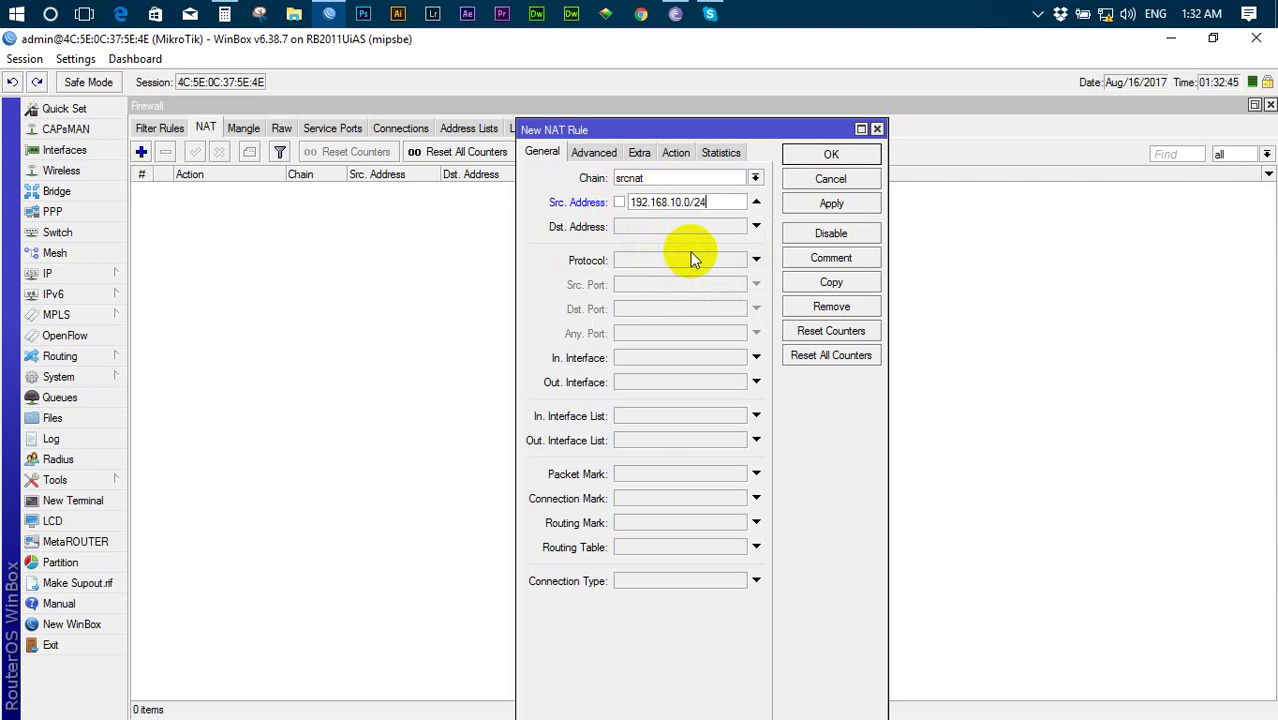
left_click_drag(708, 202, 629, 206)
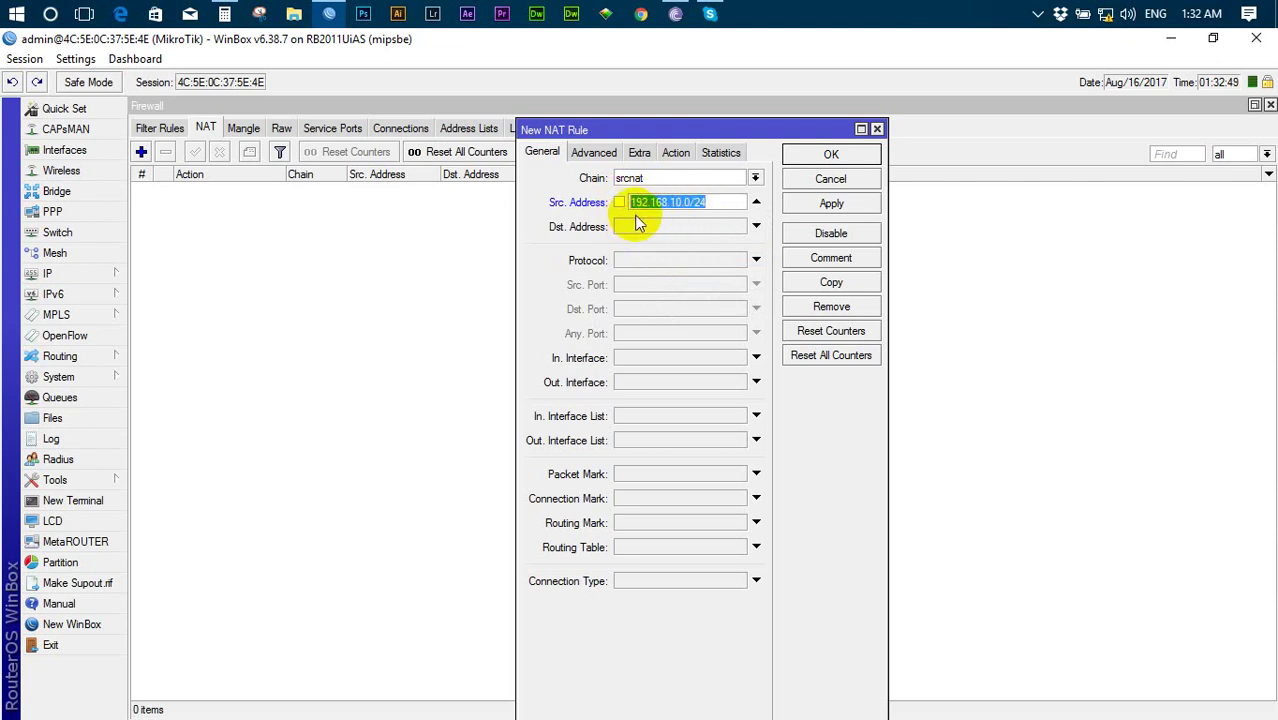
- Set the rule's action to masquerade, then apply and save it
left_click(676, 153)
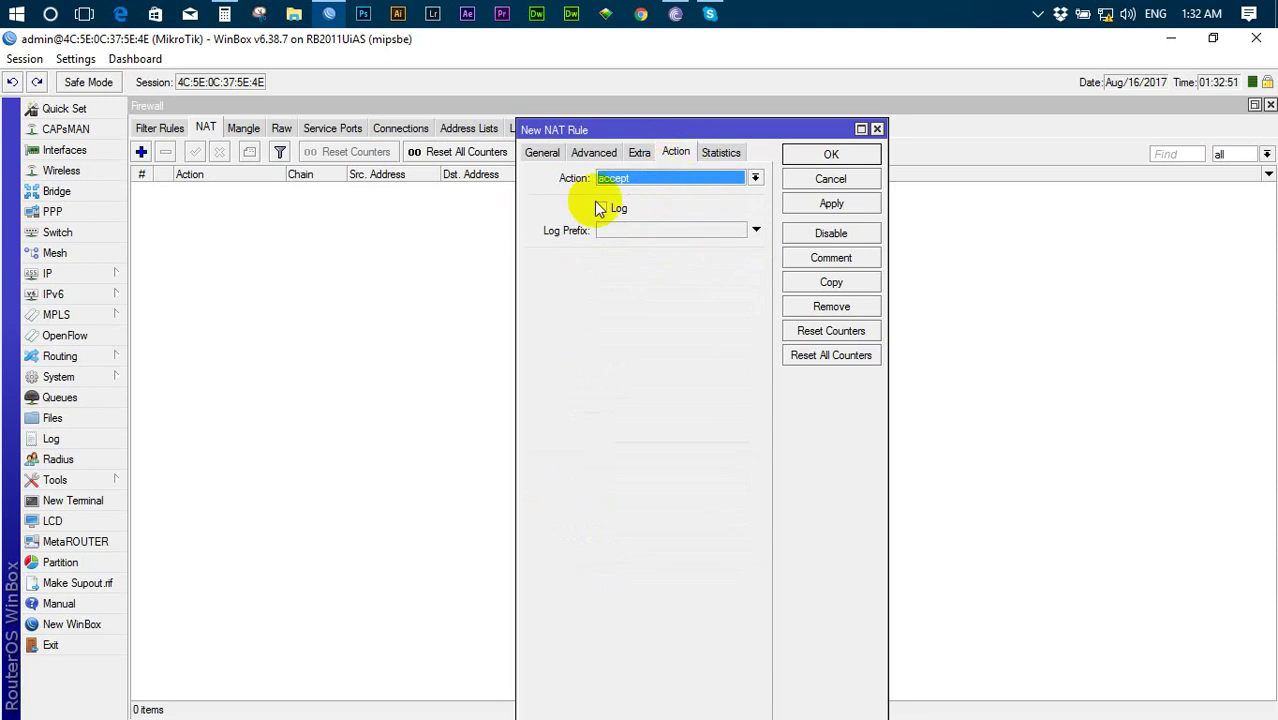
left_click(755, 178)
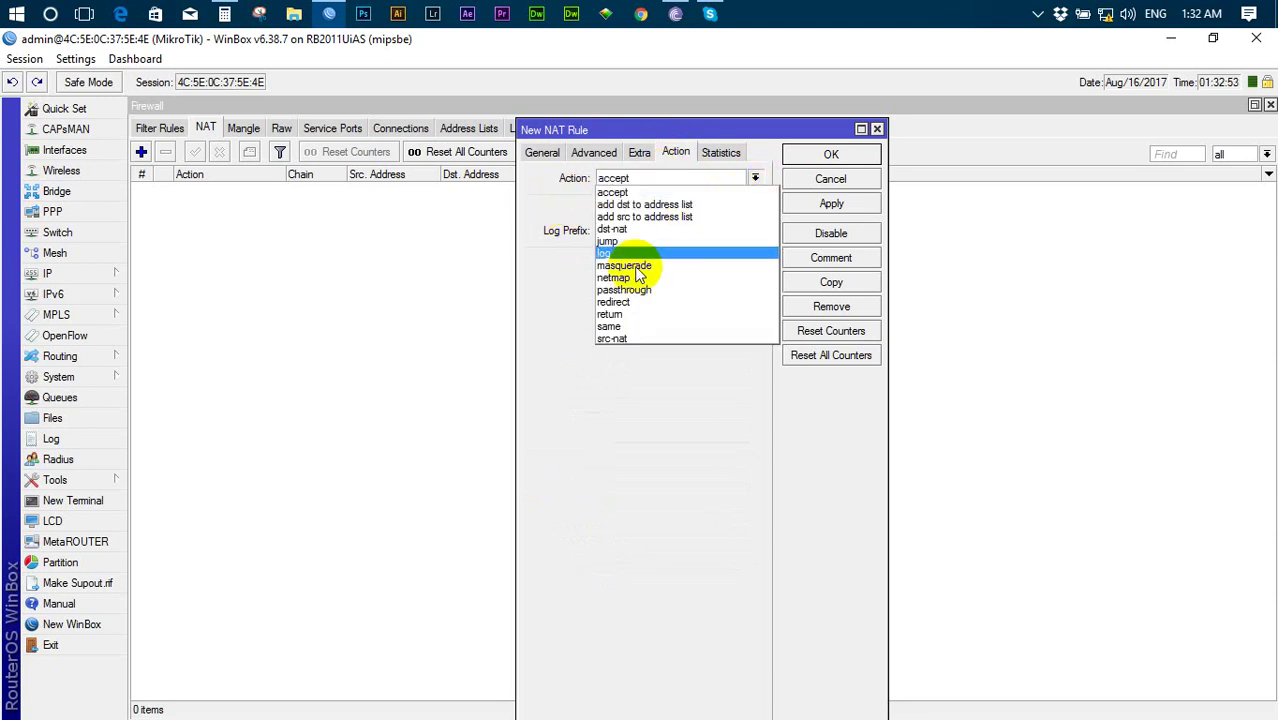
left_click(624, 268)
left_click(834, 208)
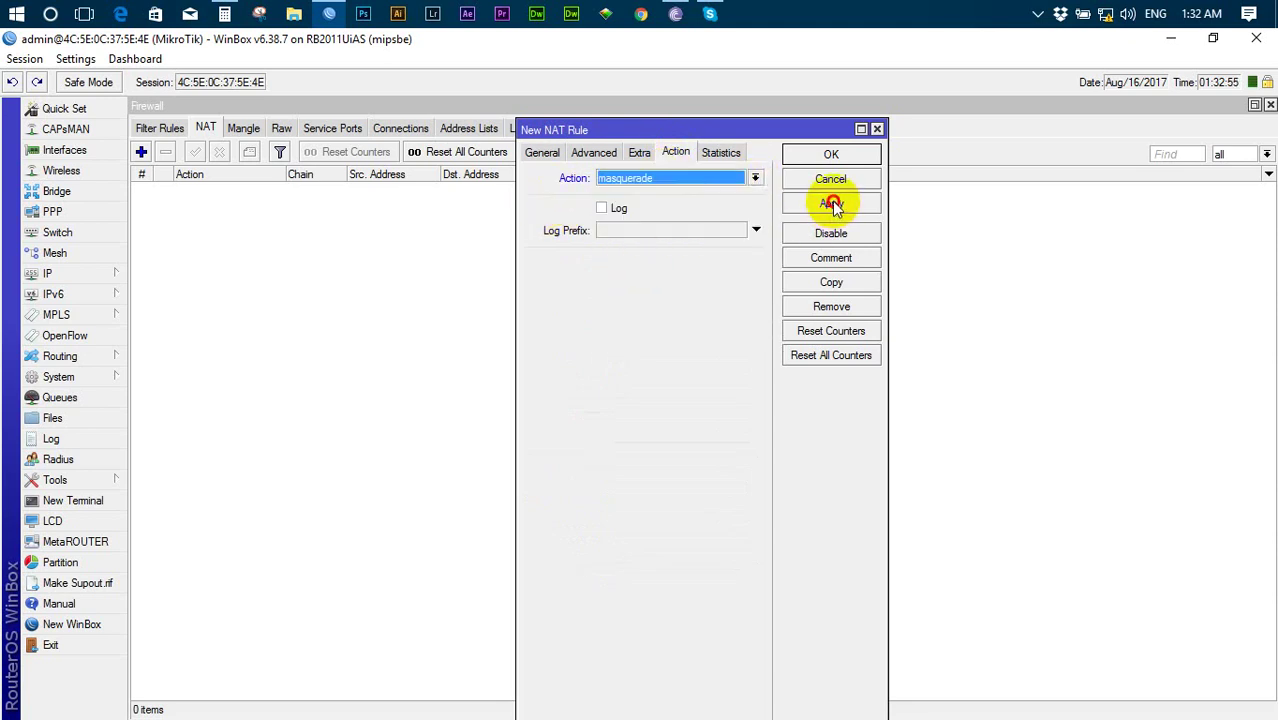
left_click(800, 157)
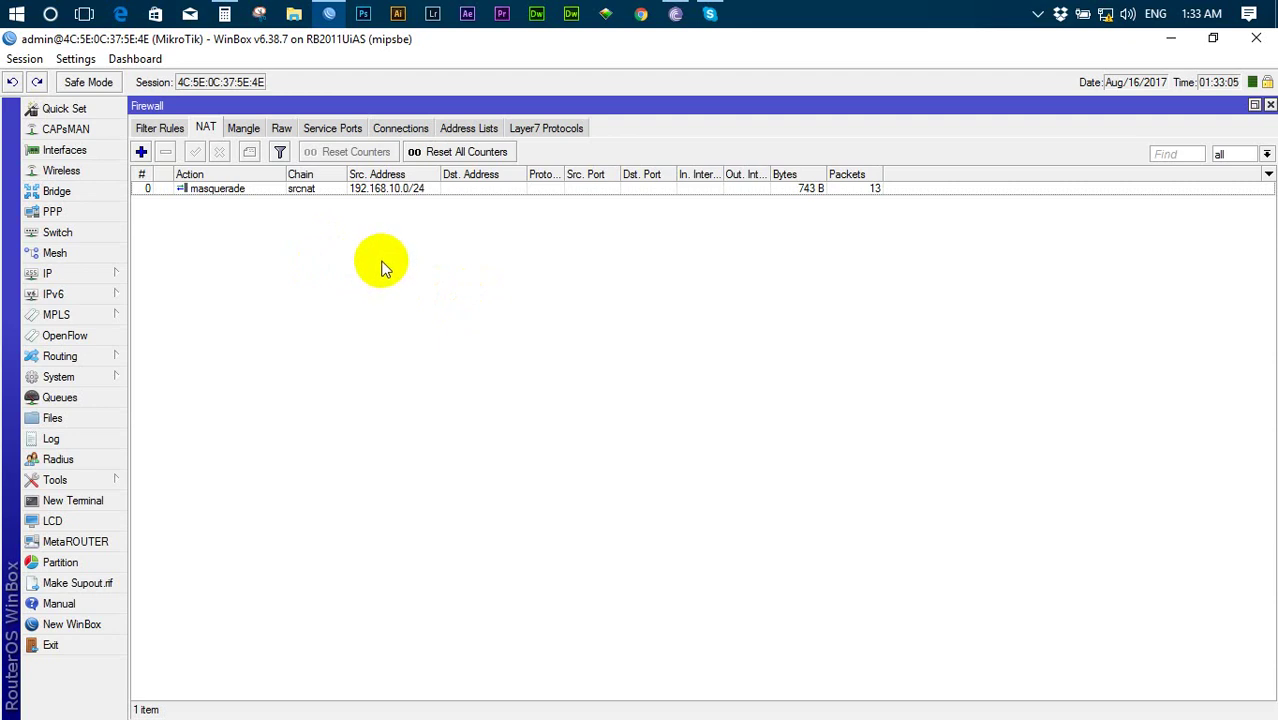
- Go to Windows Network Connections via the Network and Sharing Center
left_click(1105, 22)
left_click(1116, 50)
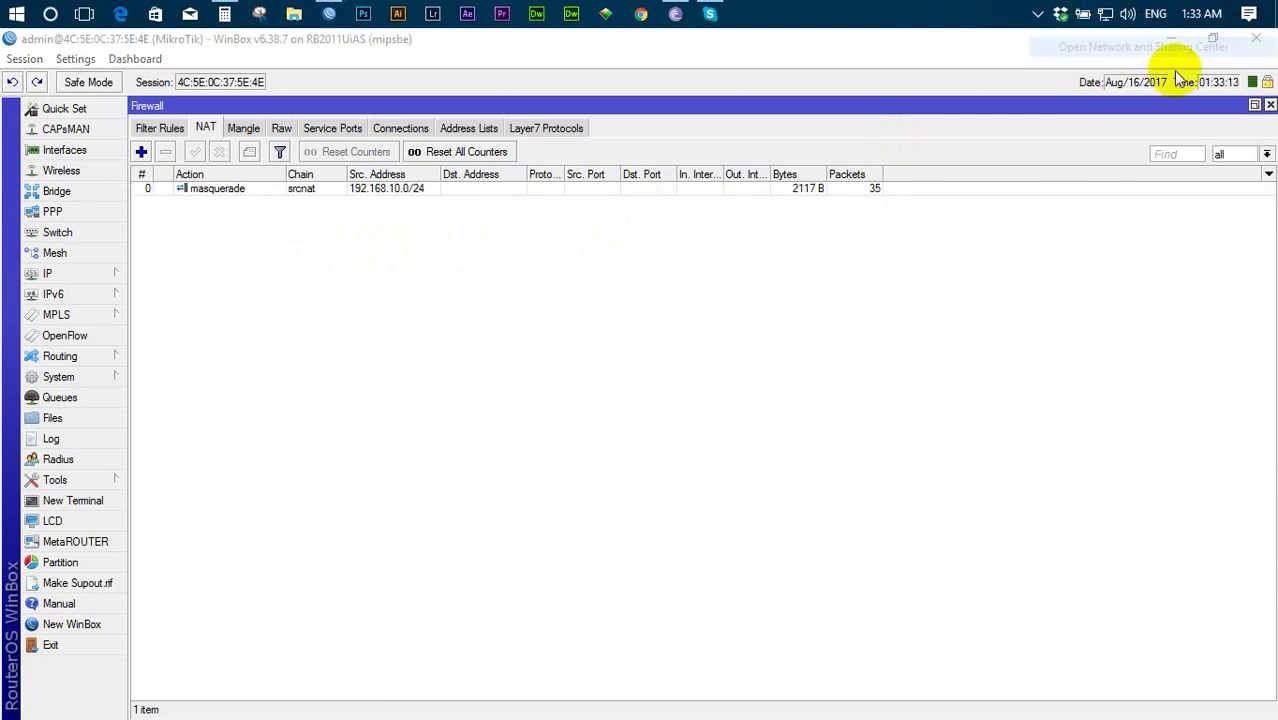
left_click(128, 139)
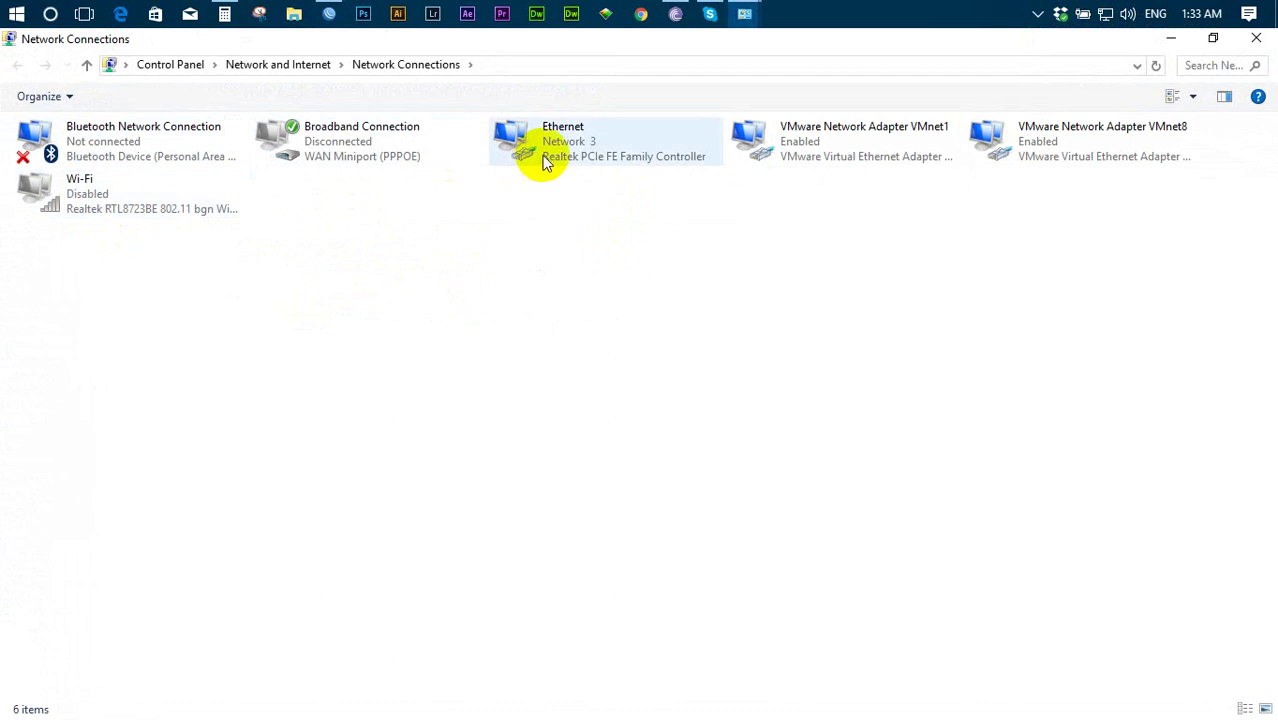
- Review the Ethernet adapter's properties and connection details showing 192.168.10.2, then close them
right_click(578, 157)
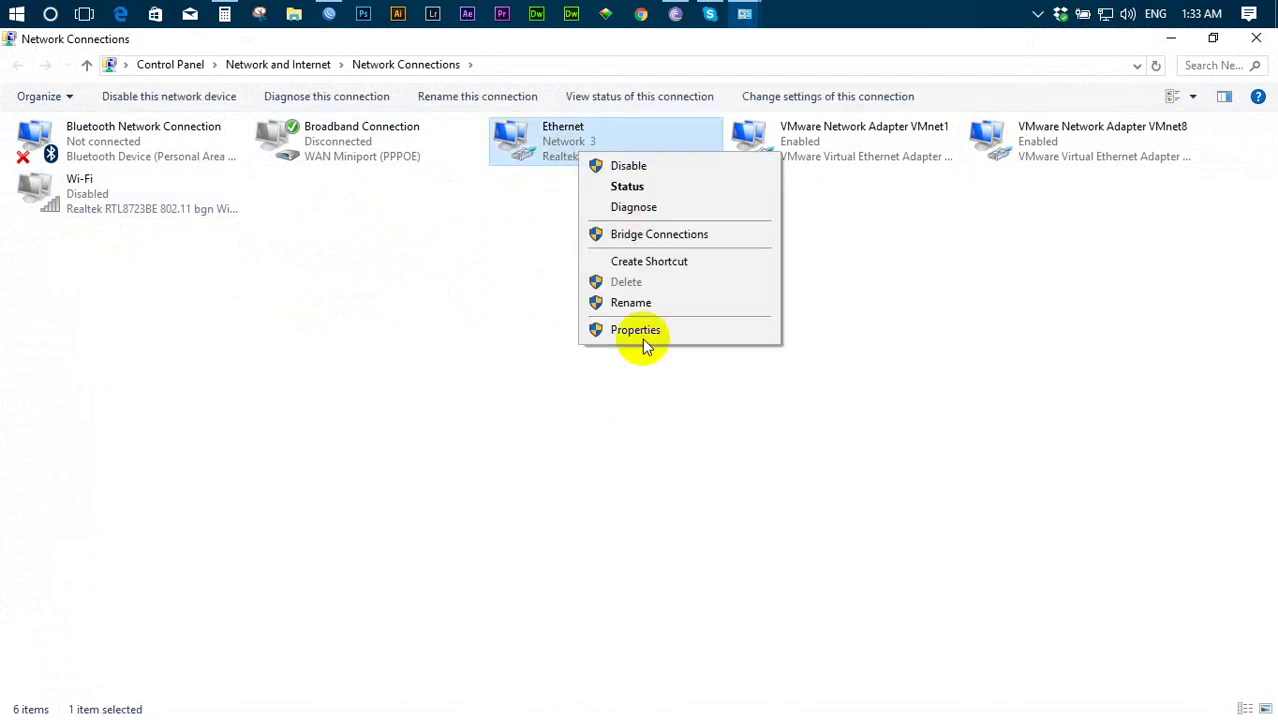
left_click(645, 333)
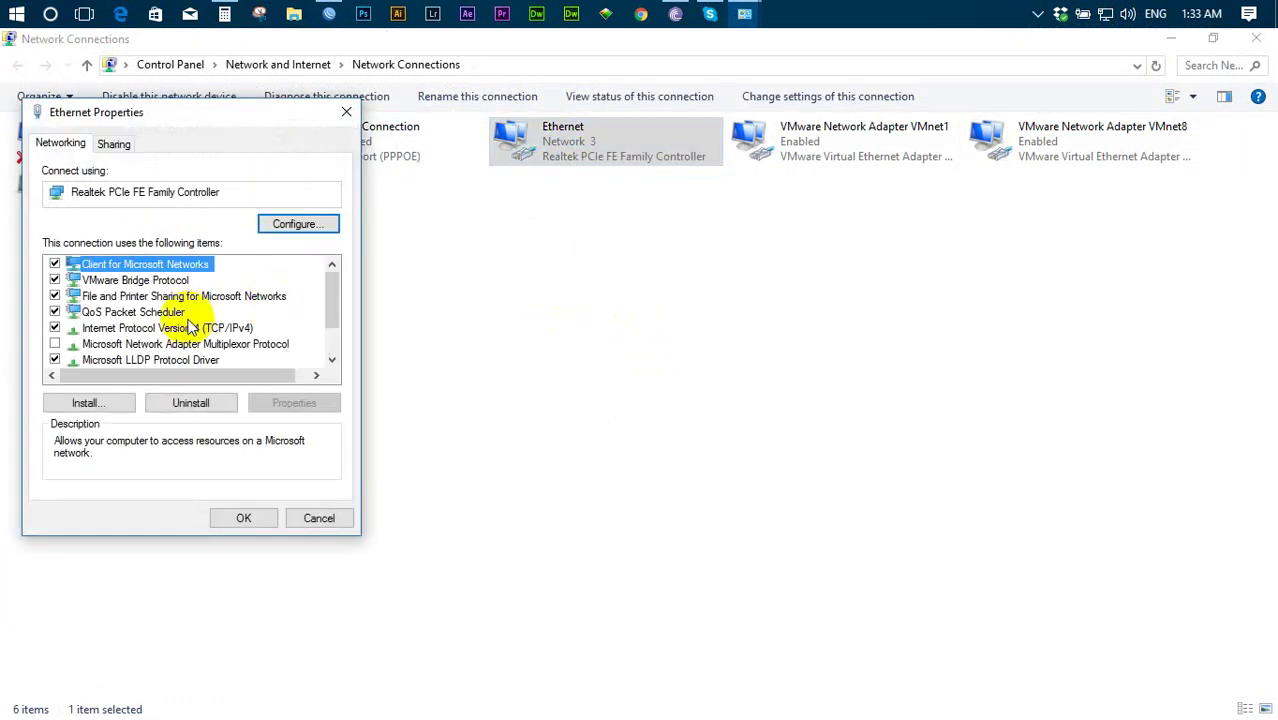
left_click(346, 112)
right_click(581, 156)
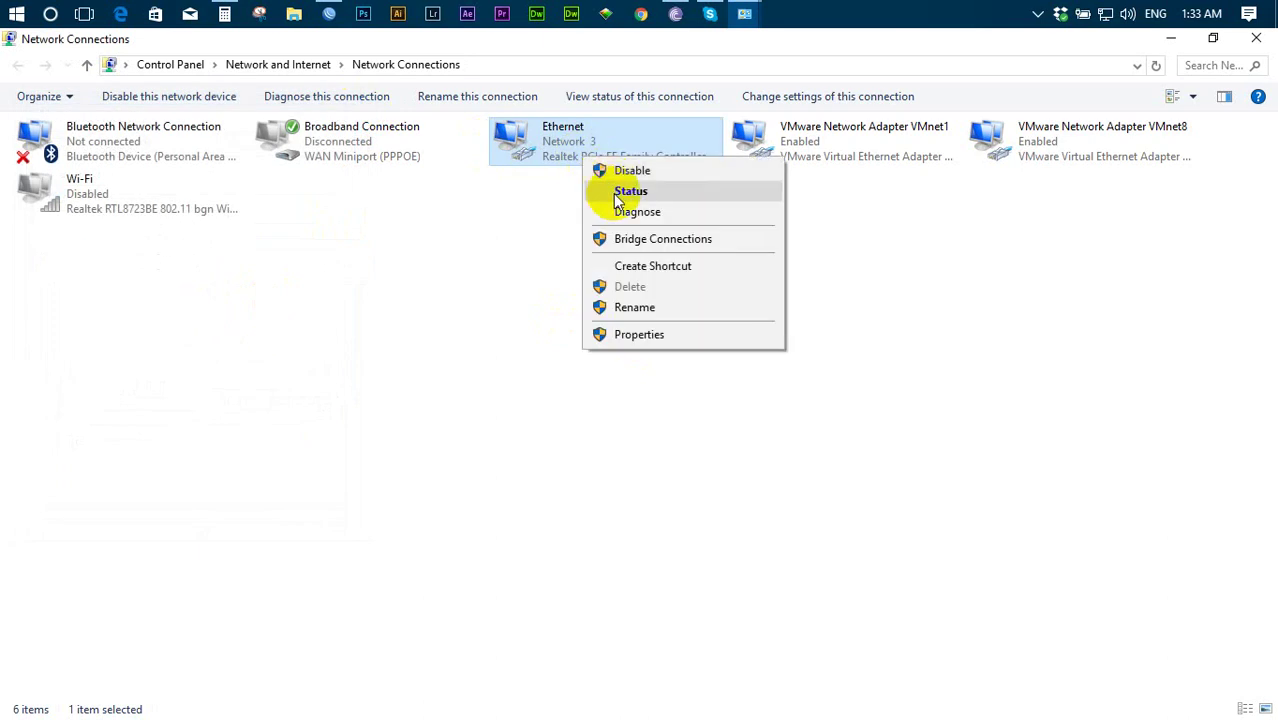
left_click(613, 190)
left_click(534, 339)
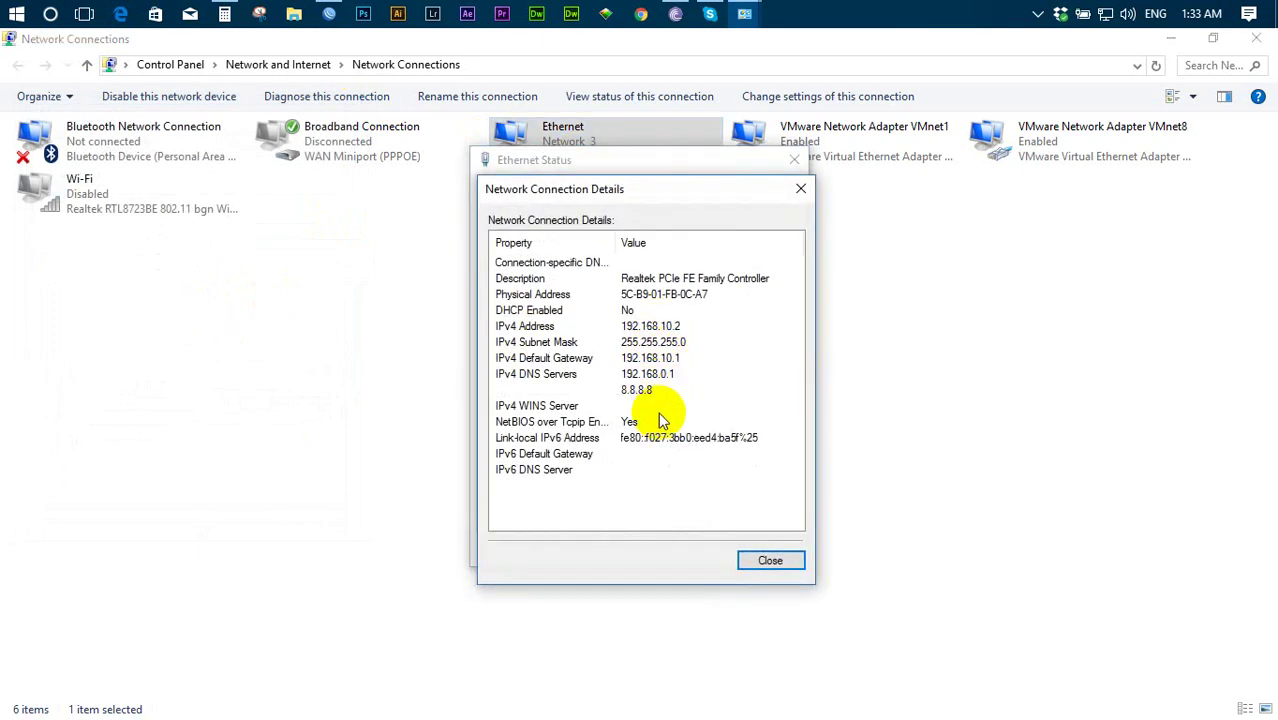
left_click(769, 556)
left_click(767, 552)
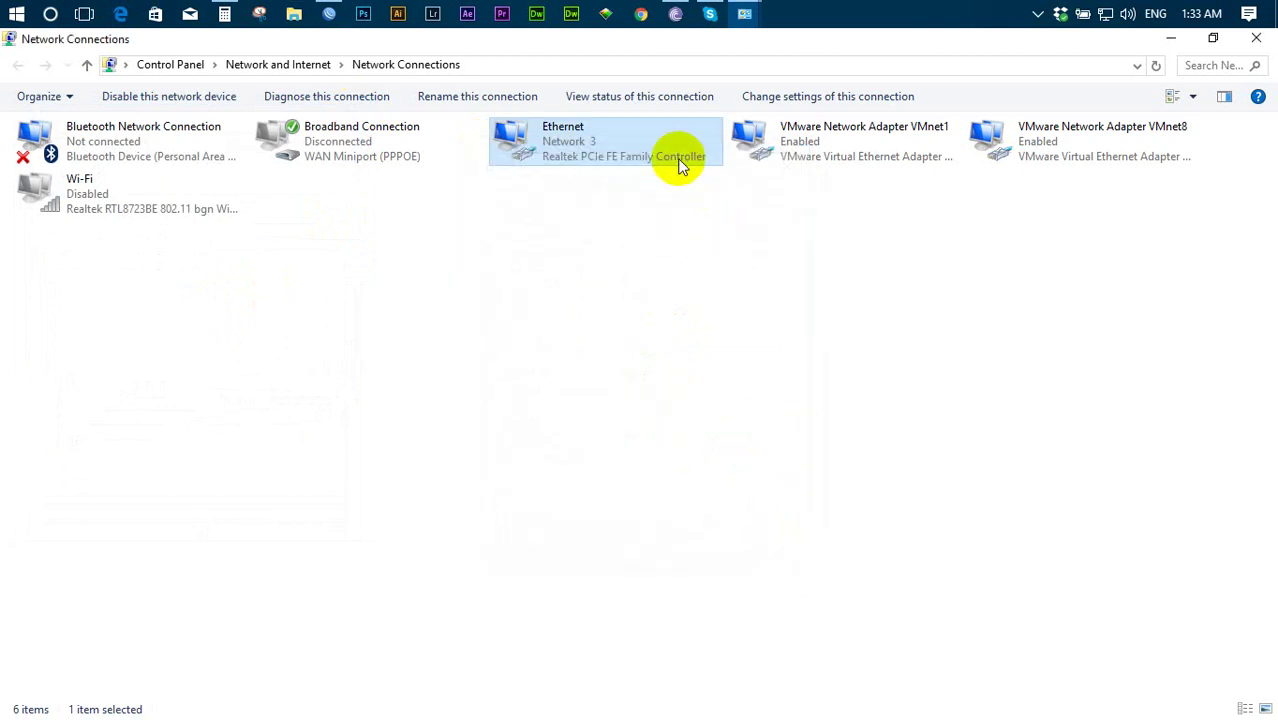
- In Chrome, load the TRST Network YouTube channel and search Google for 'test' in a new tab
left_click(643, 16)
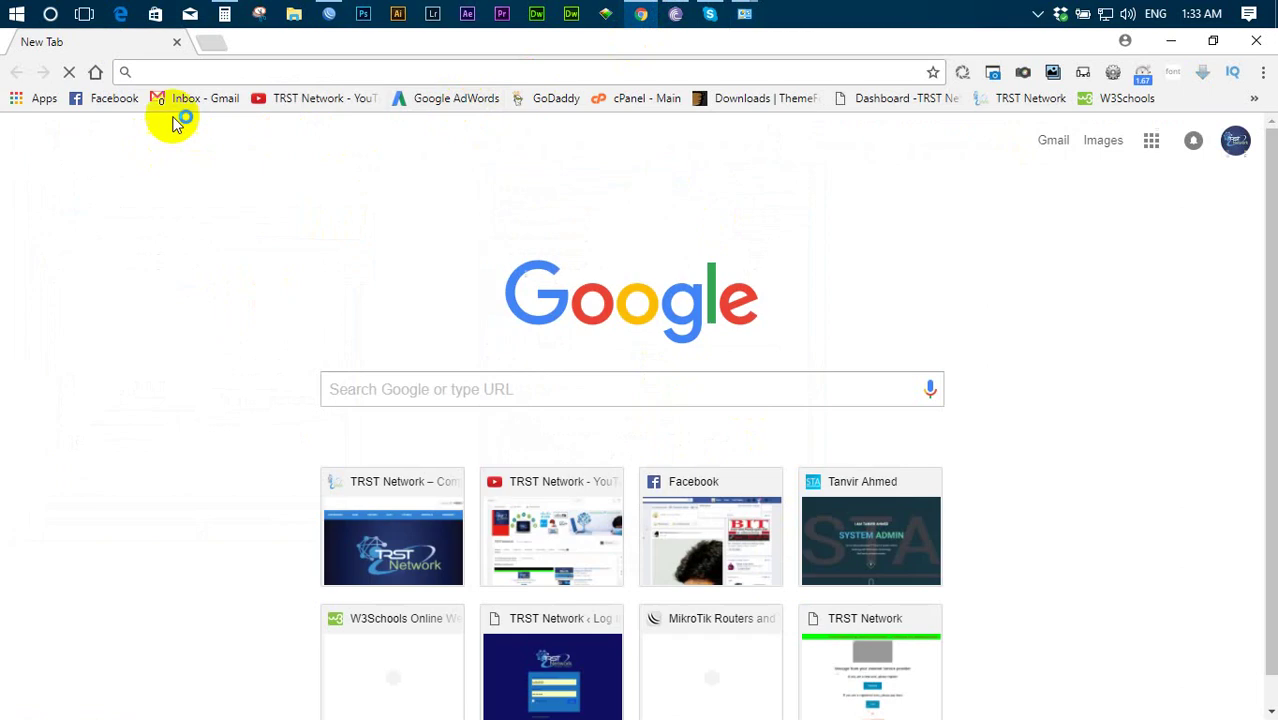
left_click(296, 100)
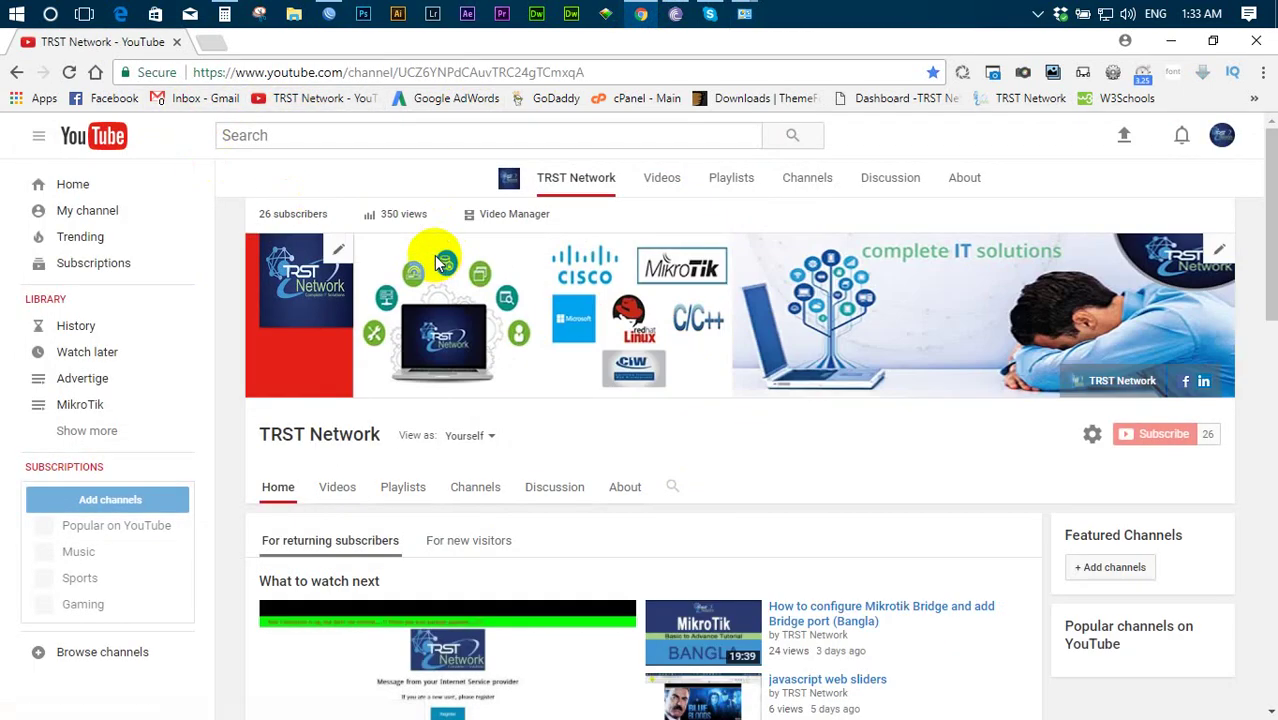
left_click(212, 42)
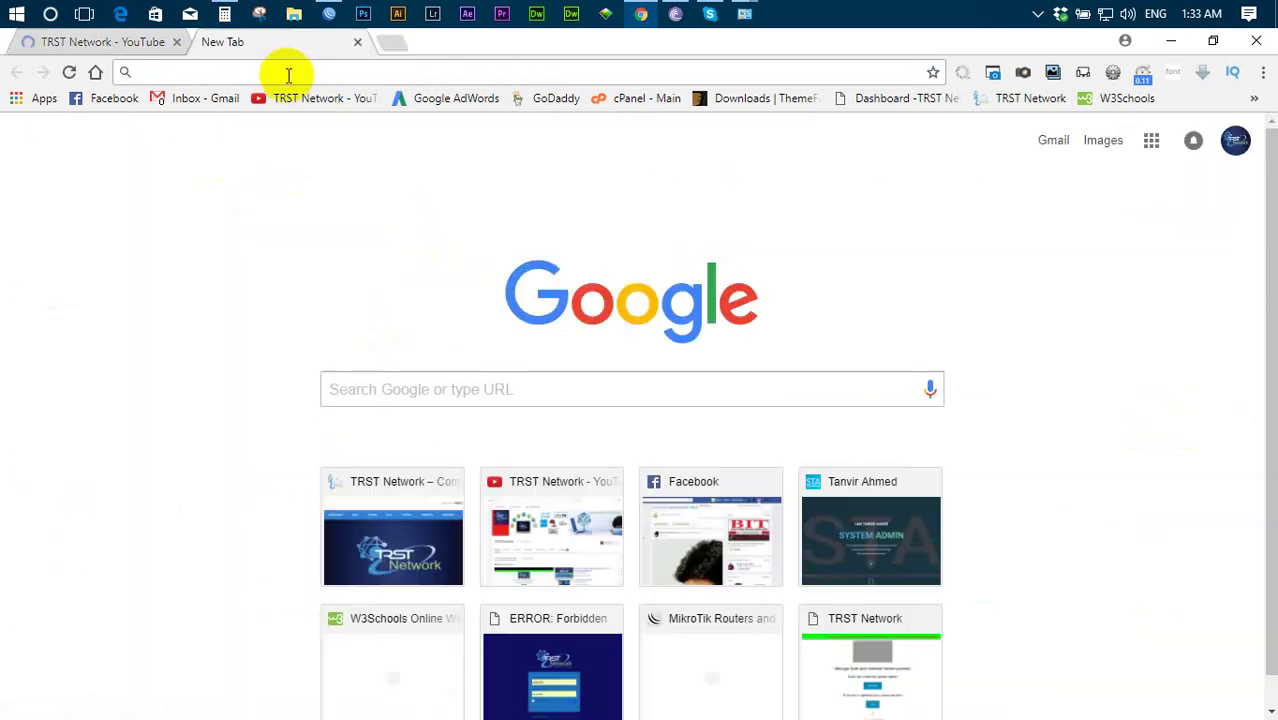
type("test")
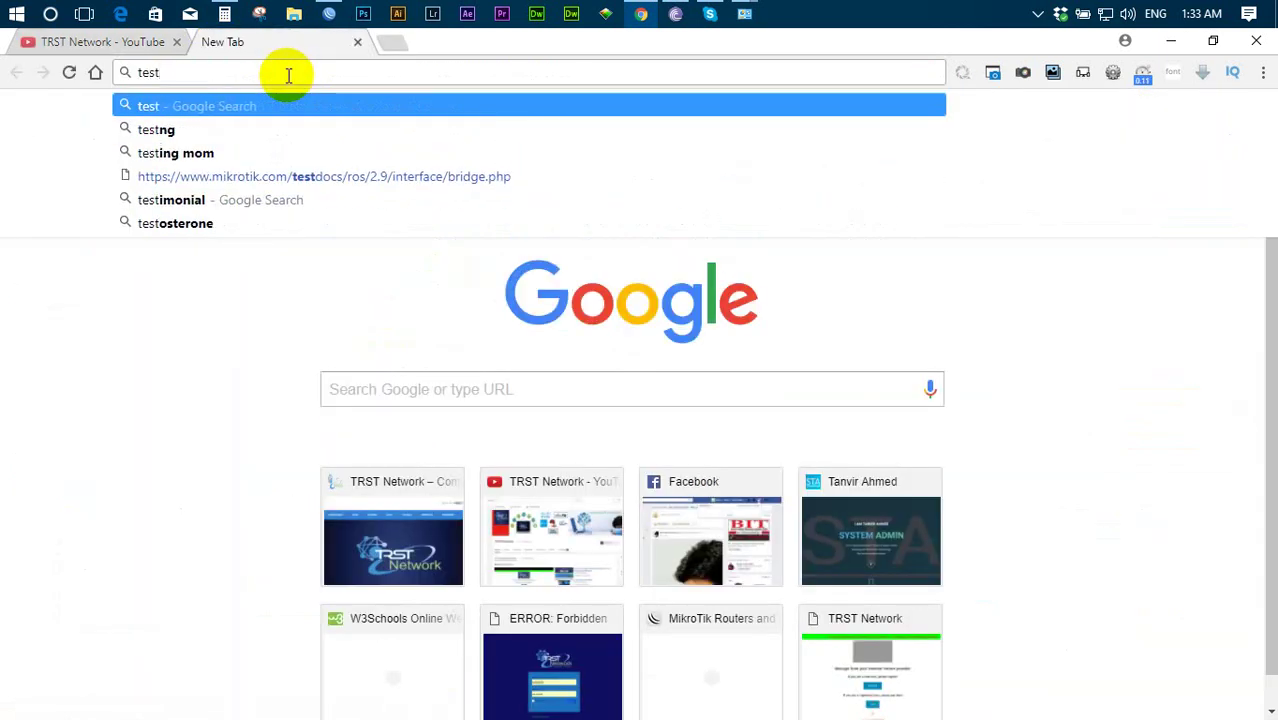
key("Return")
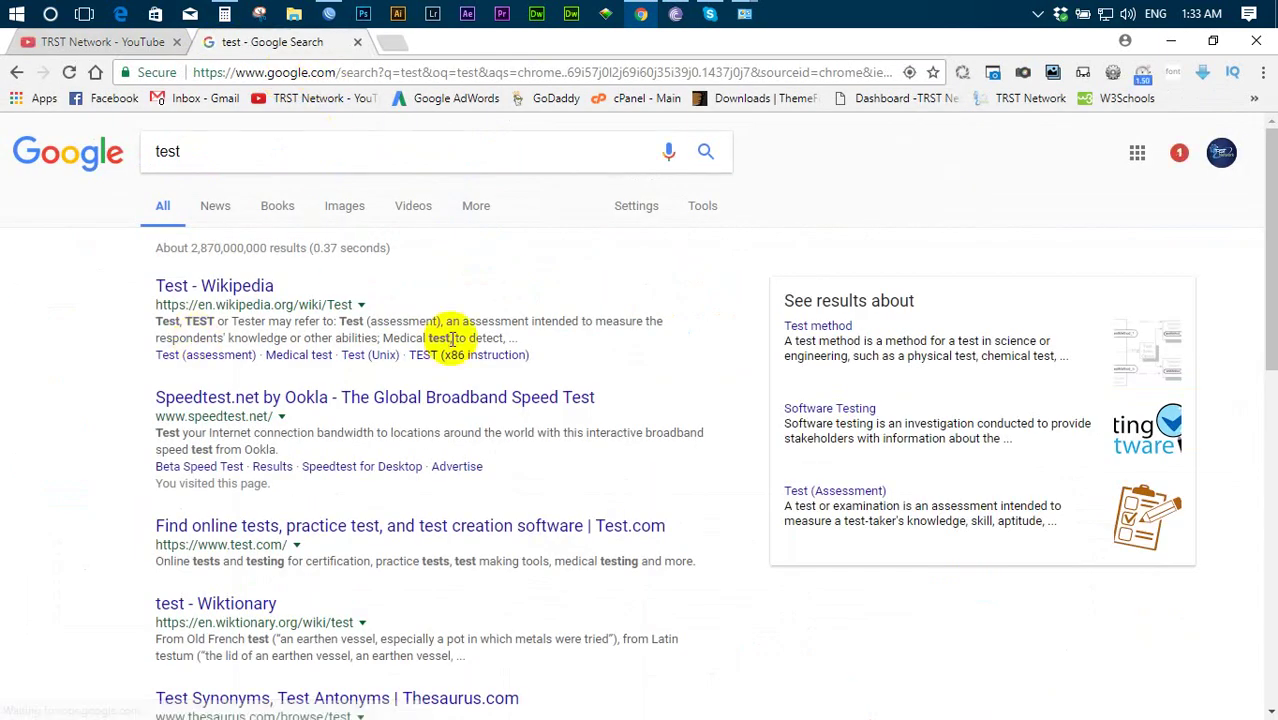
- Scroll through the 'test' search results and reload the page
scroll(450, 338, "down", 3)
scroll(452, 338, "down", 4)
scroll(452, 338, "up", 6)
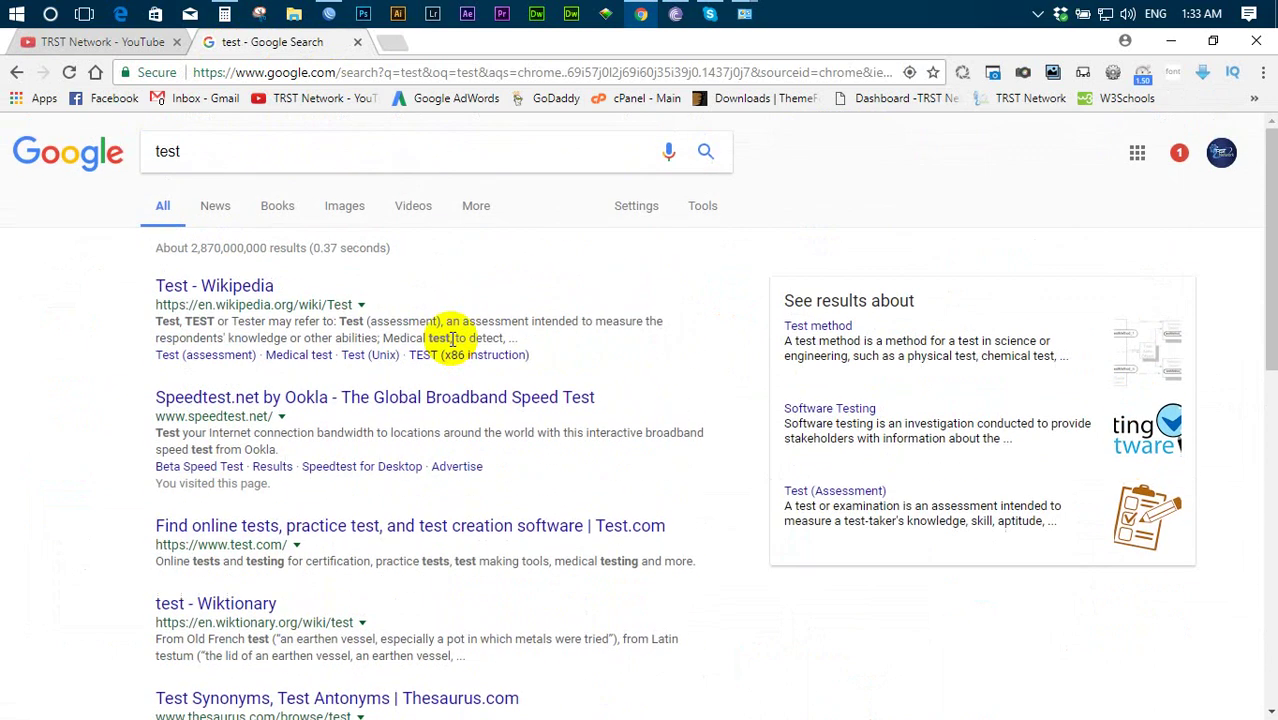
scroll(452, 338, "down", 1)
scroll(452, 338, "down", 5)
scroll(452, 338, "up", 7)
key("F5")
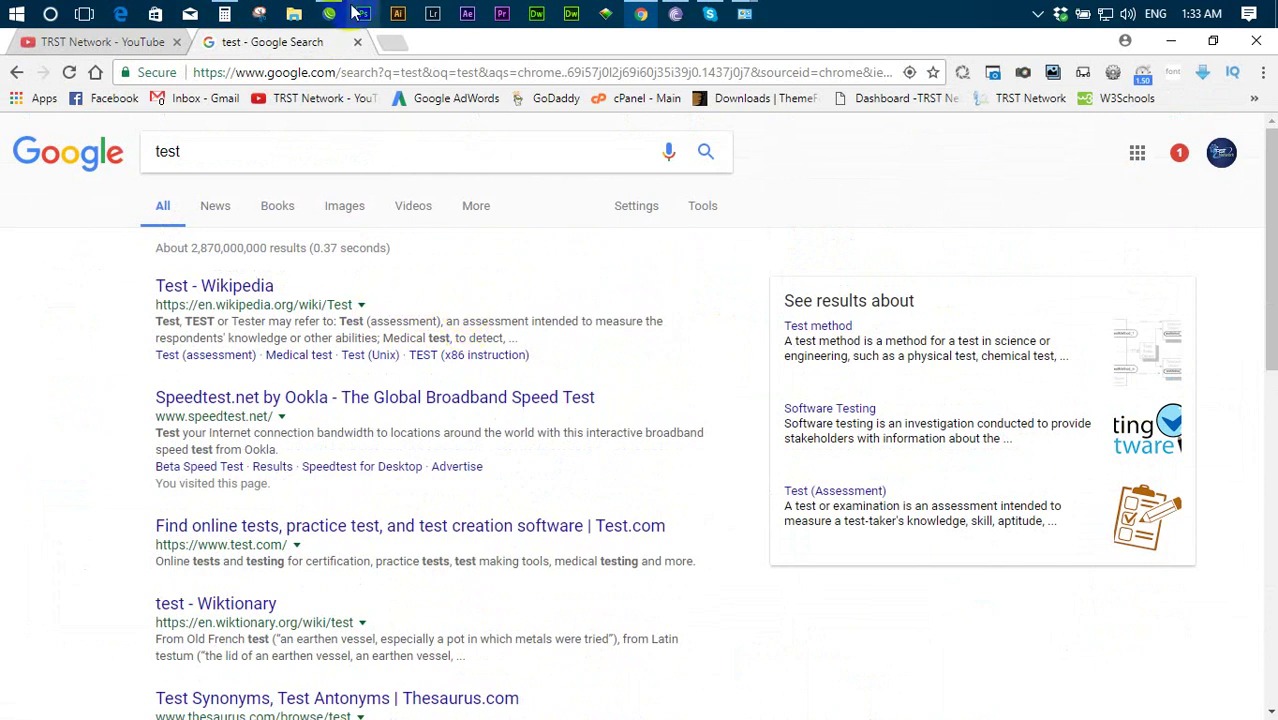
mouse_move(330, 20)
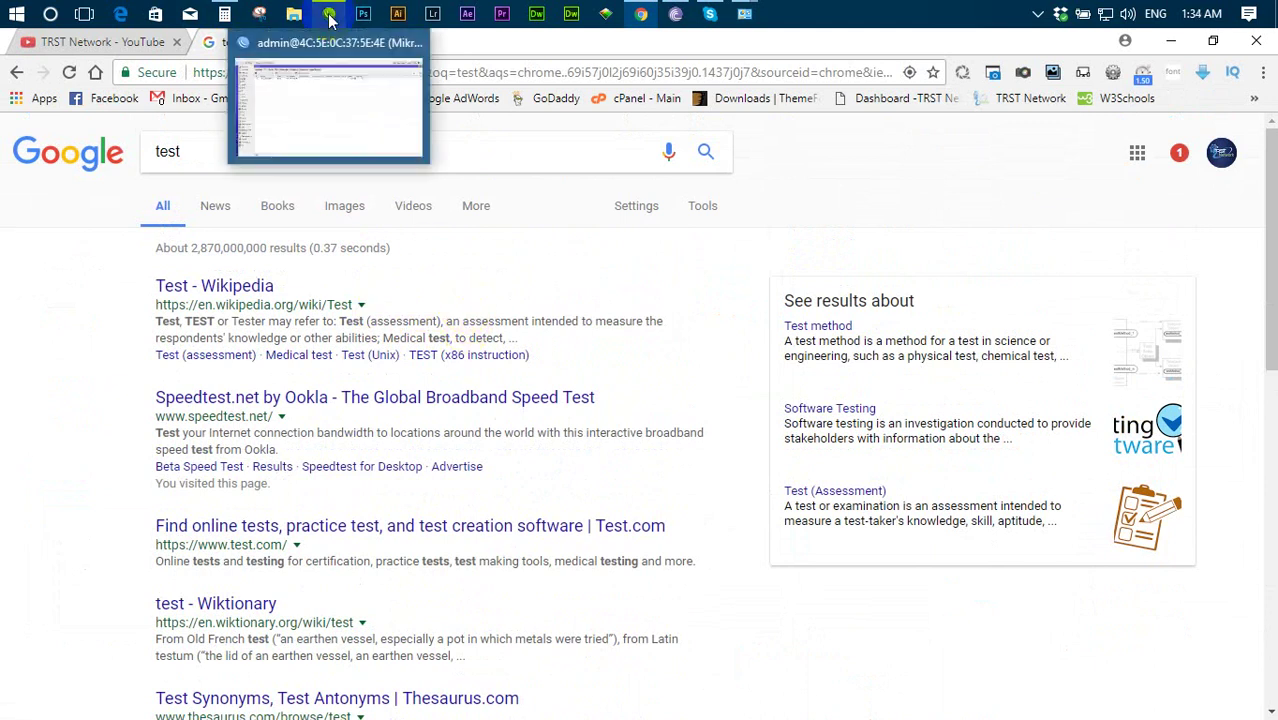
- Delete the existing masquerade NAT rule in WinBox
left_click(330, 20)
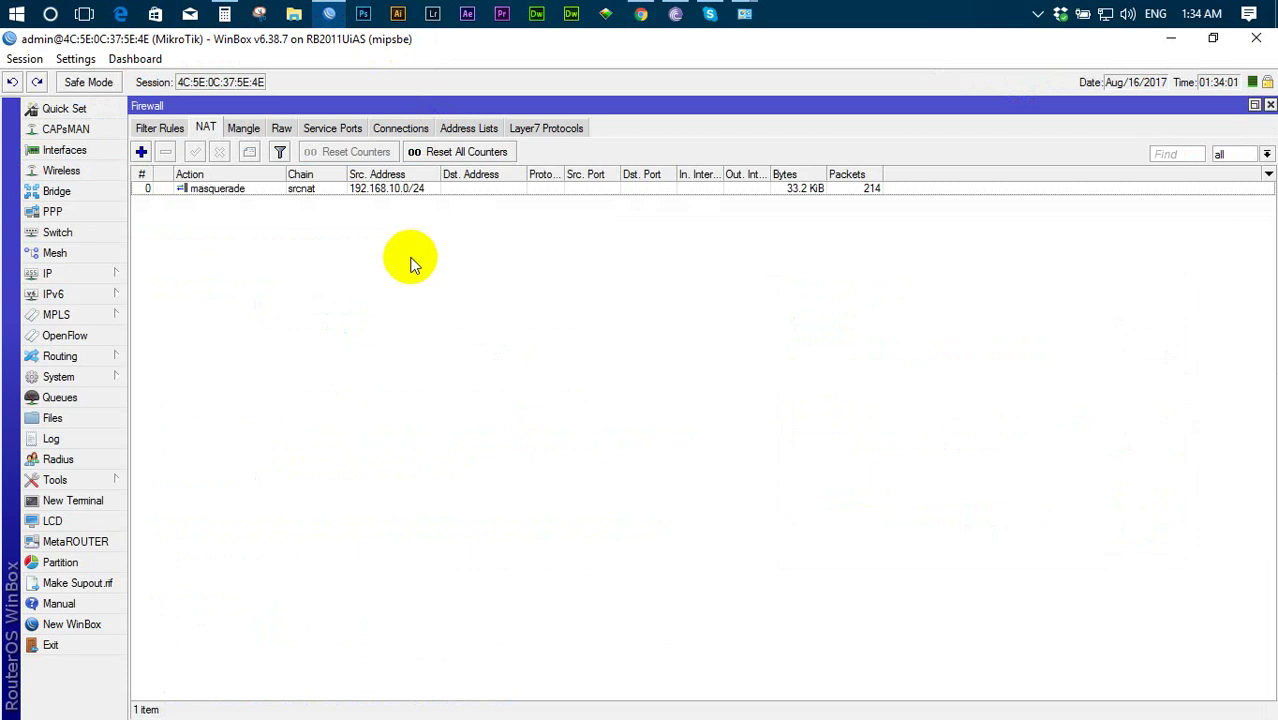
left_click(372, 192)
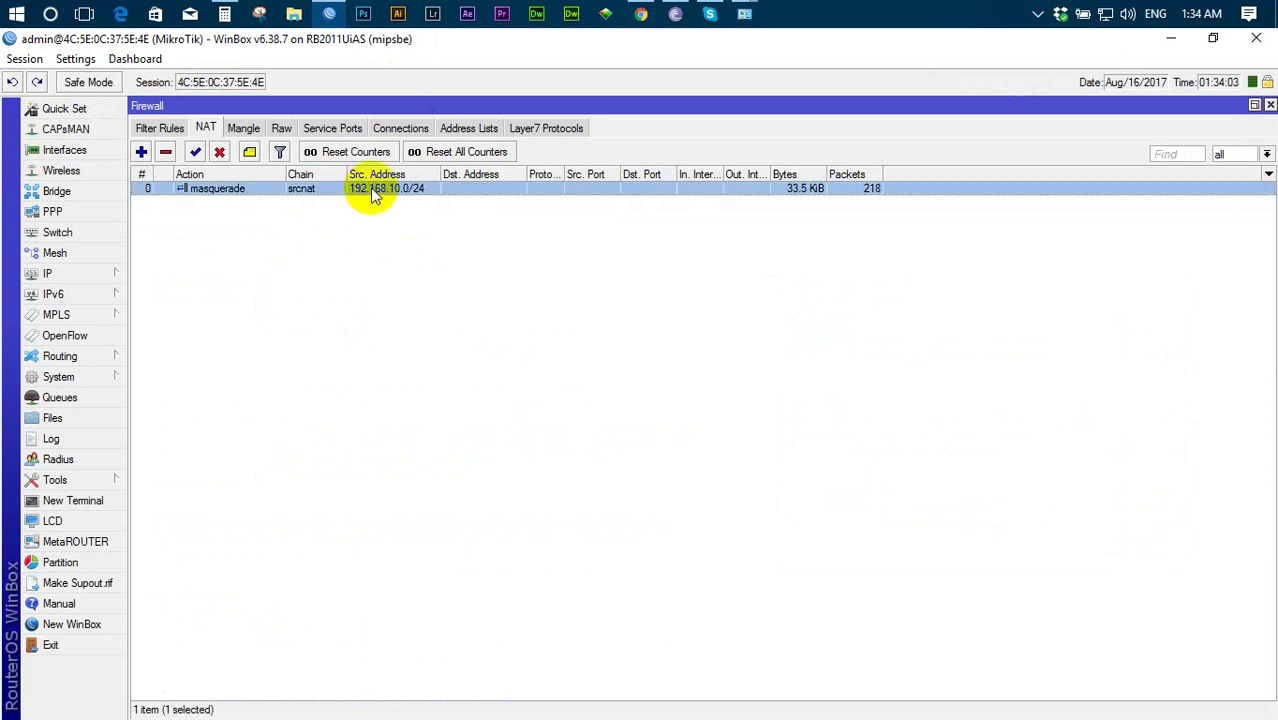
key("Delete")
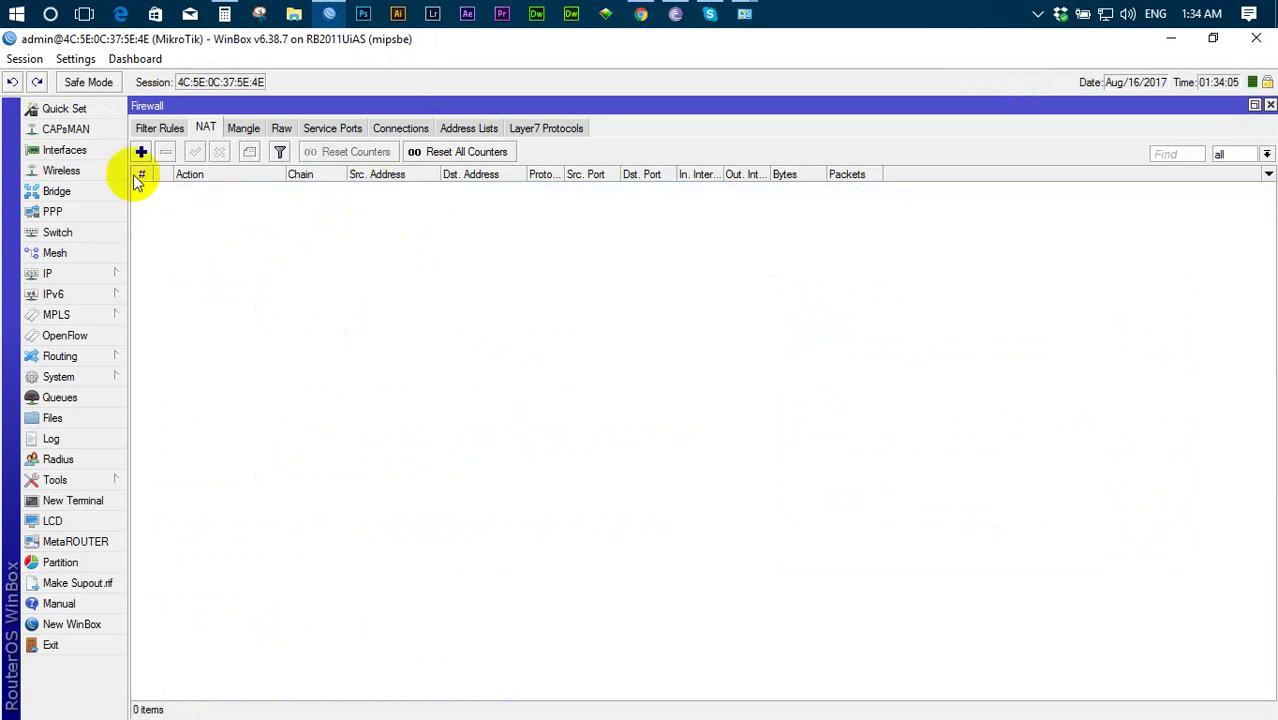
- Start a new NAT rule on its General tab and bring up the interface list
left_click(140, 155)
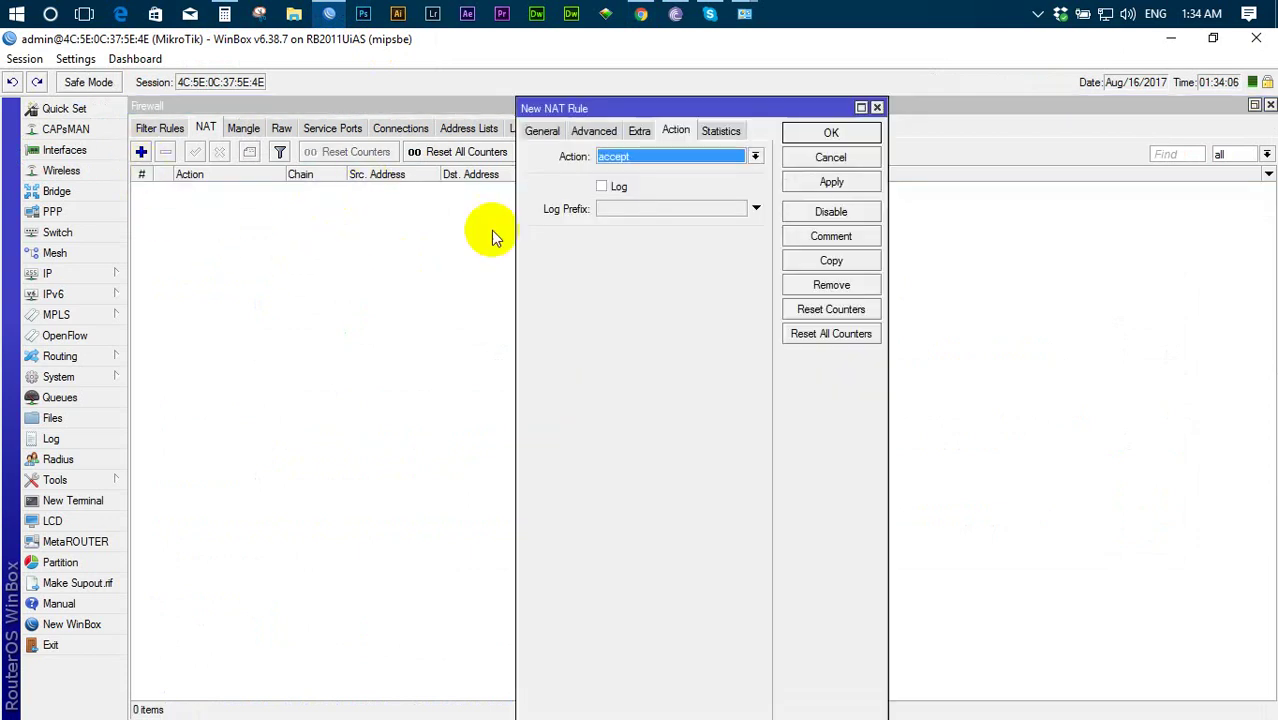
left_click(541, 131)
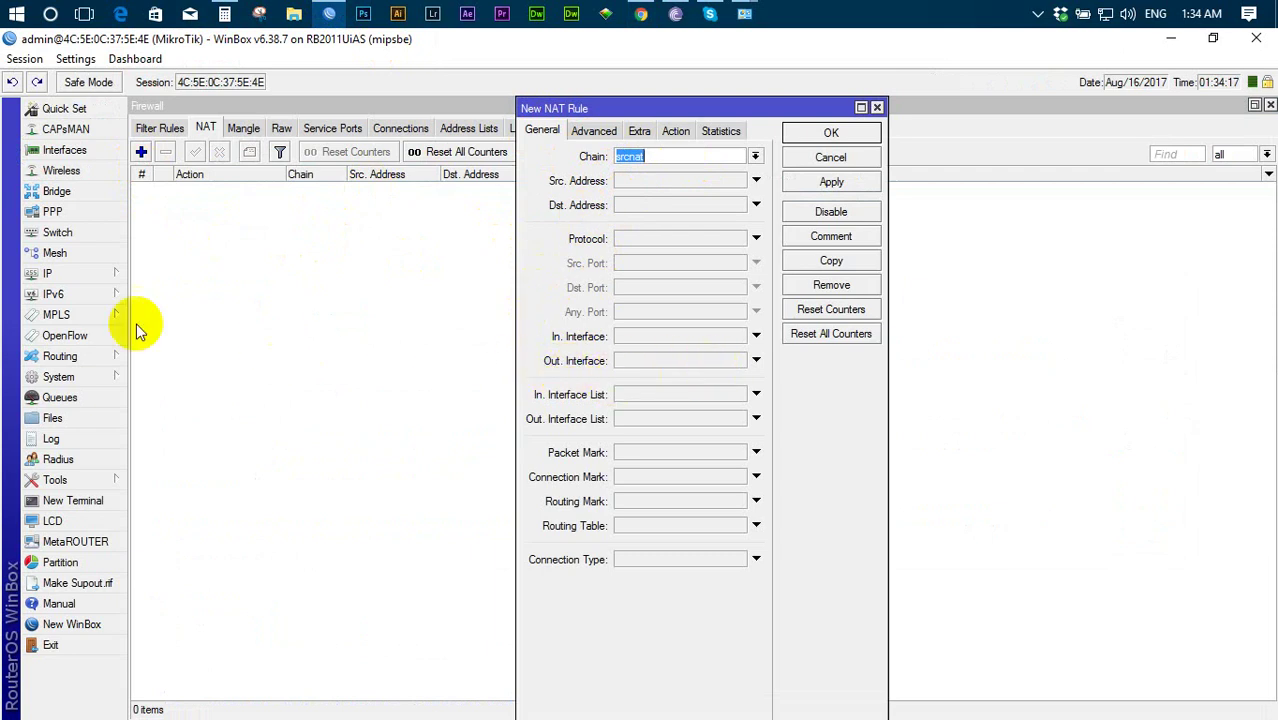
left_click(86, 149)
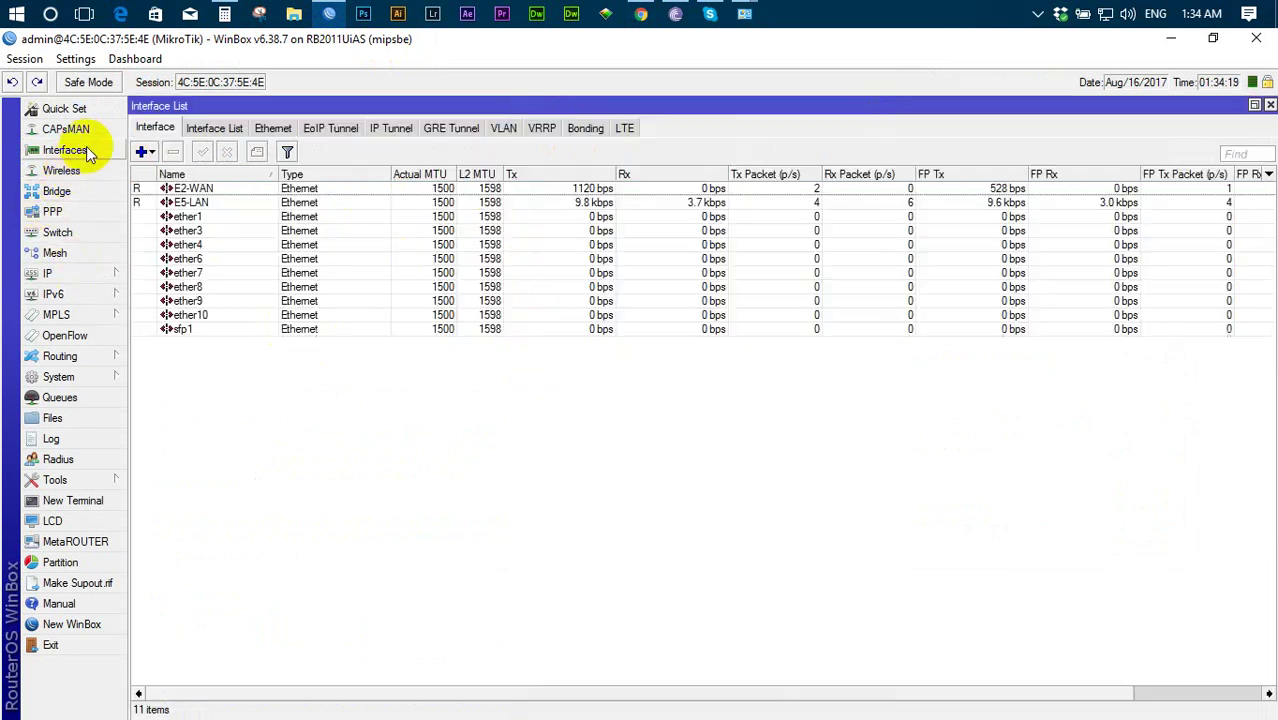
- Inspect the E5-LAN and E2-WAN interfaces, then close the Interface List
left_click(203, 208)
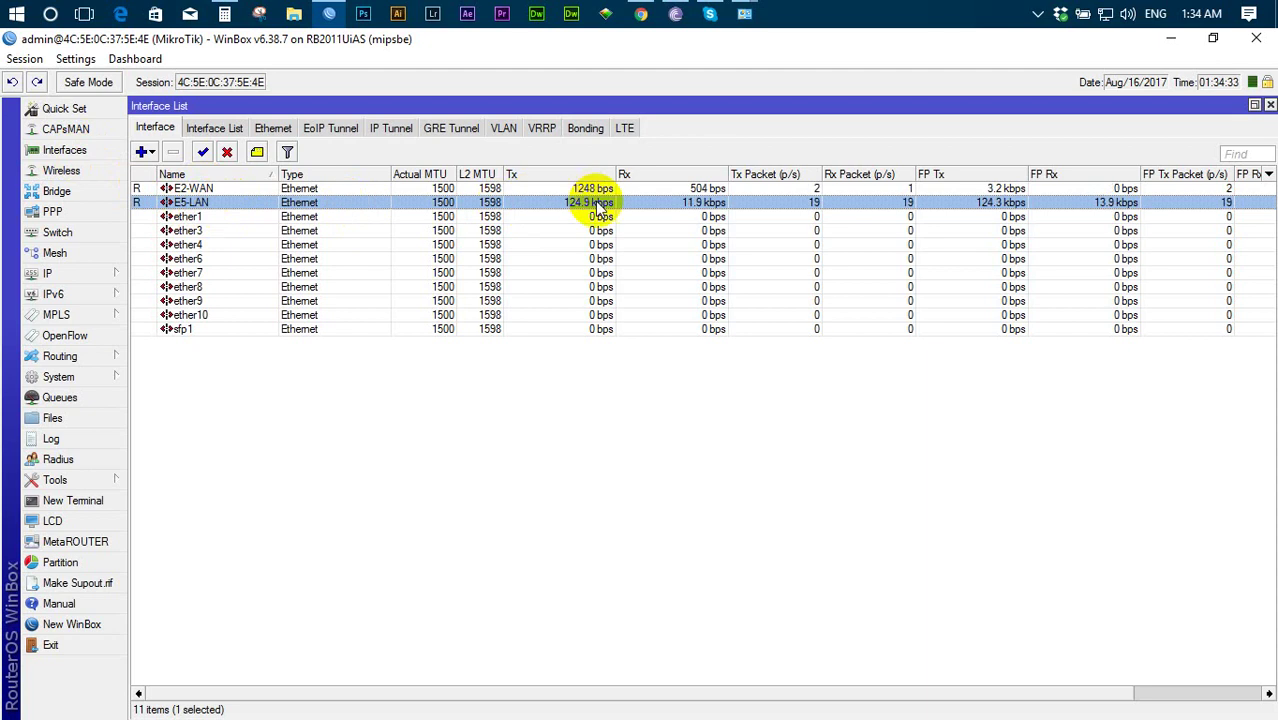
left_click(201, 190)
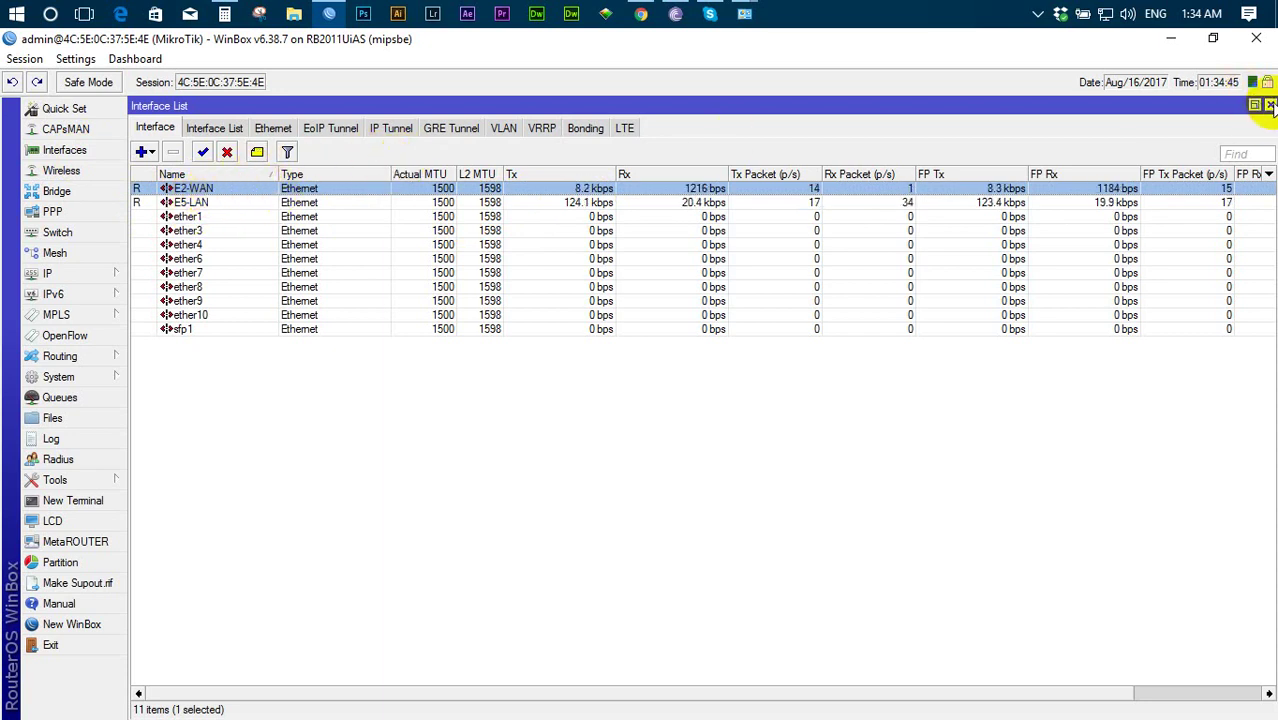
left_click(1270, 105)
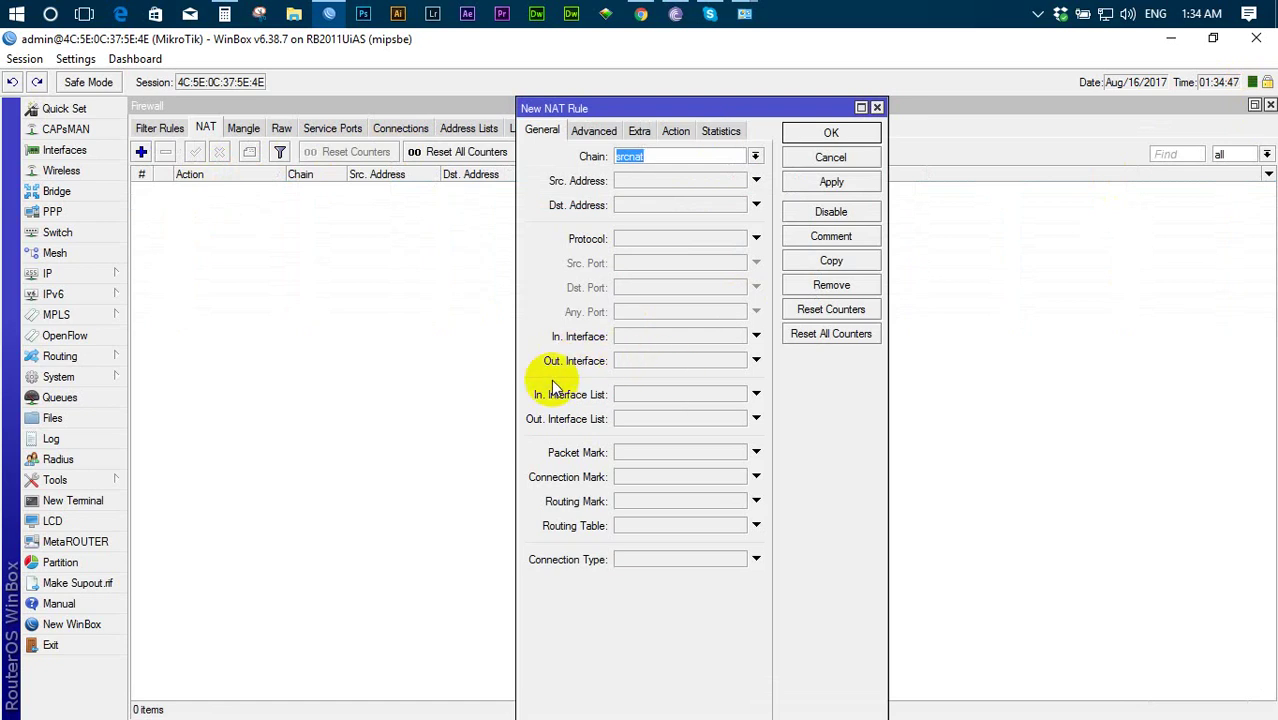
- Give the new rule Out. Interface E2-WAN and action masquerade, then apply and save it
left_click(712, 362)
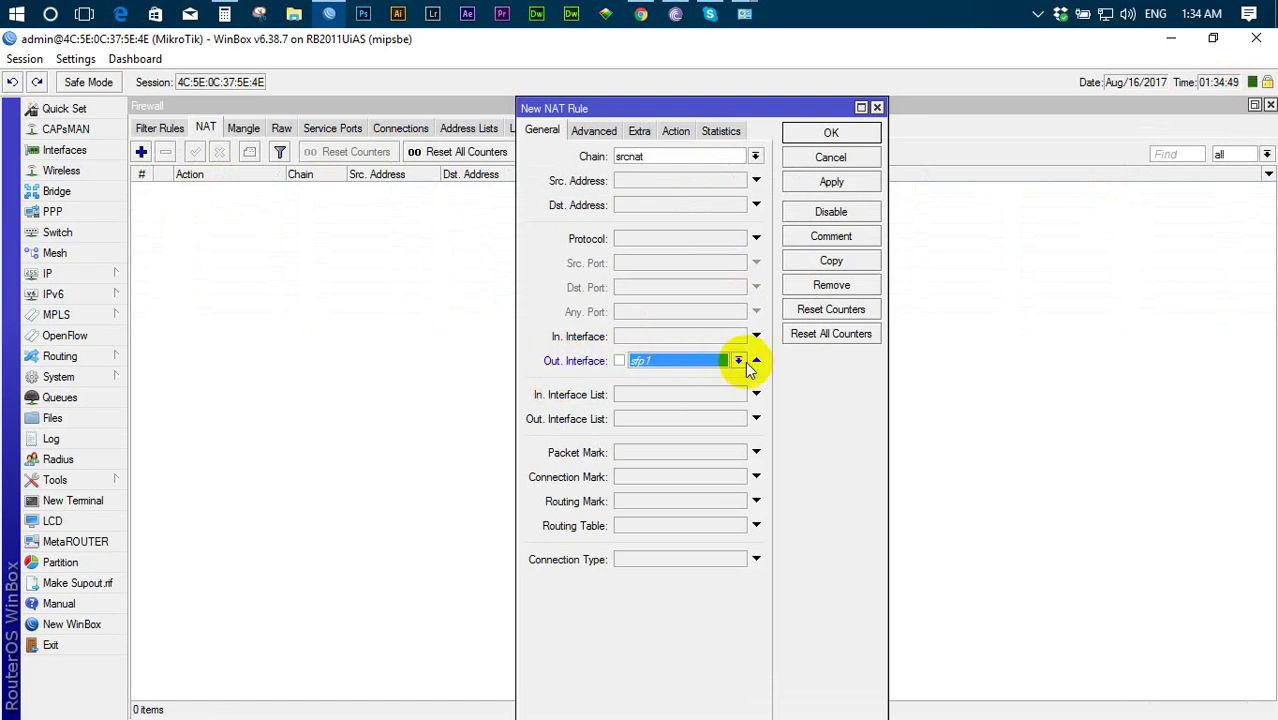
left_click(756, 360)
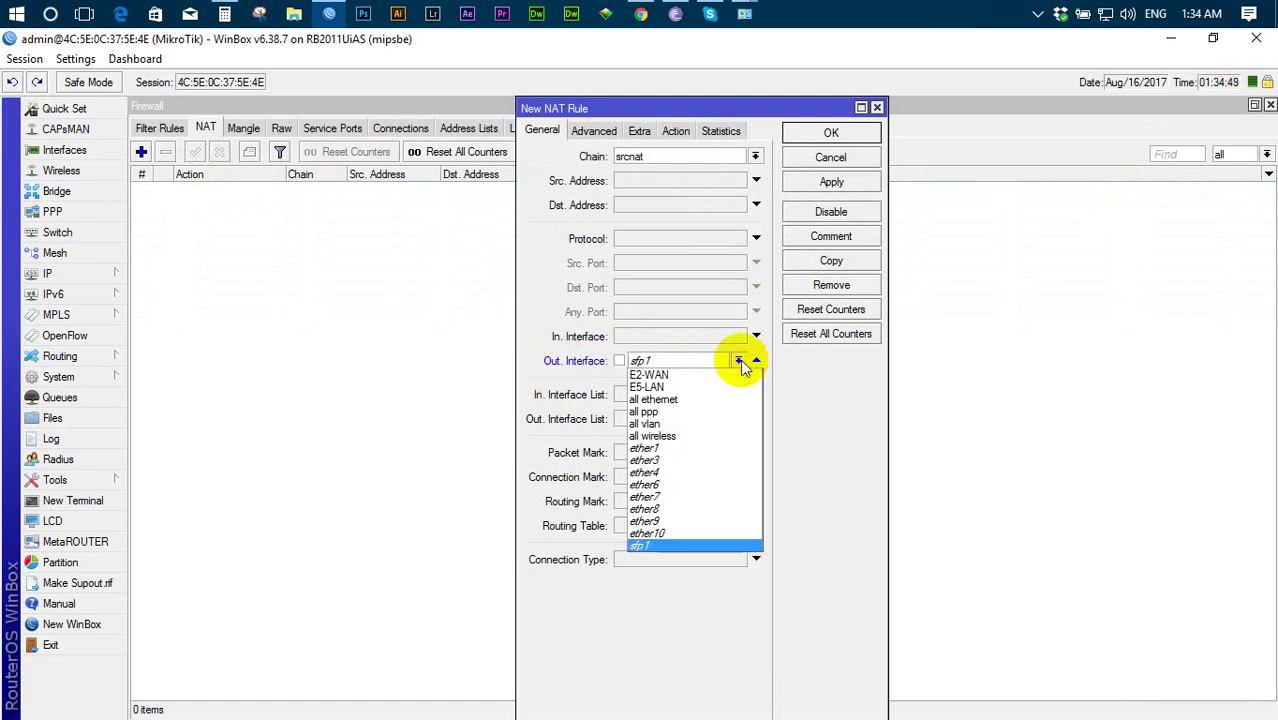
left_click(664, 375)
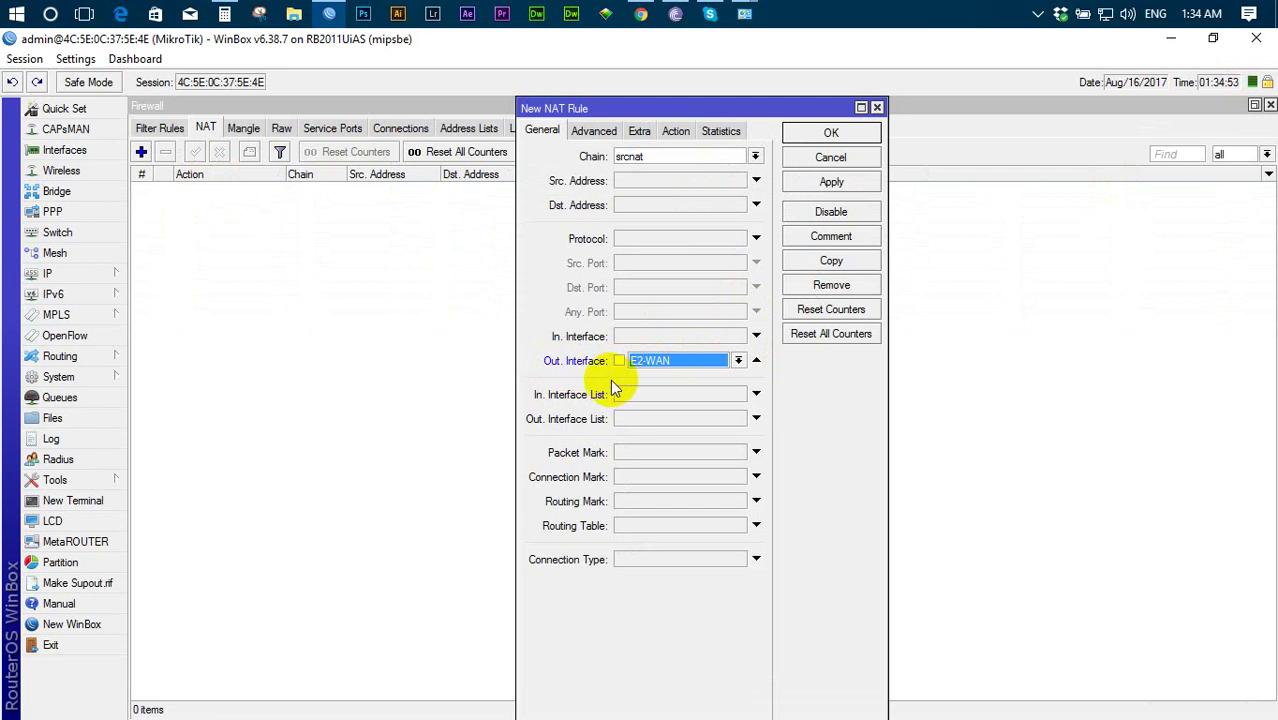
left_click(677, 131)
left_click(683, 155)
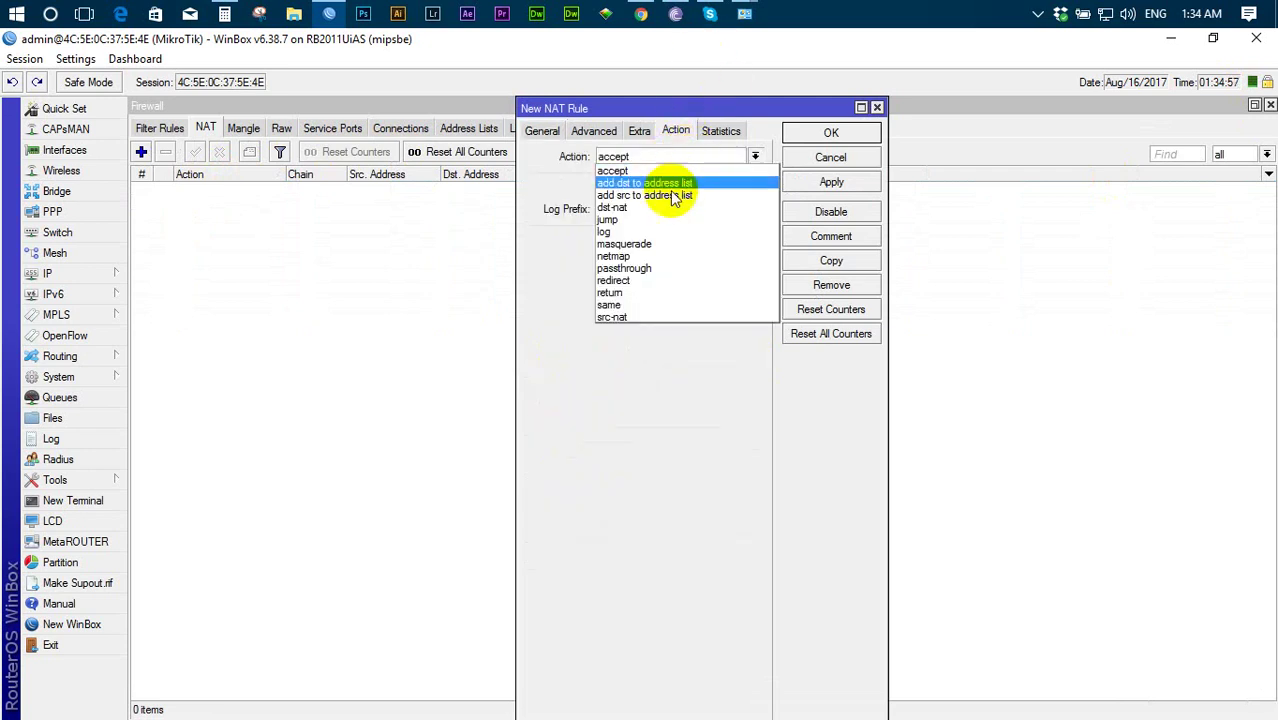
left_click(652, 243)
left_click(812, 183)
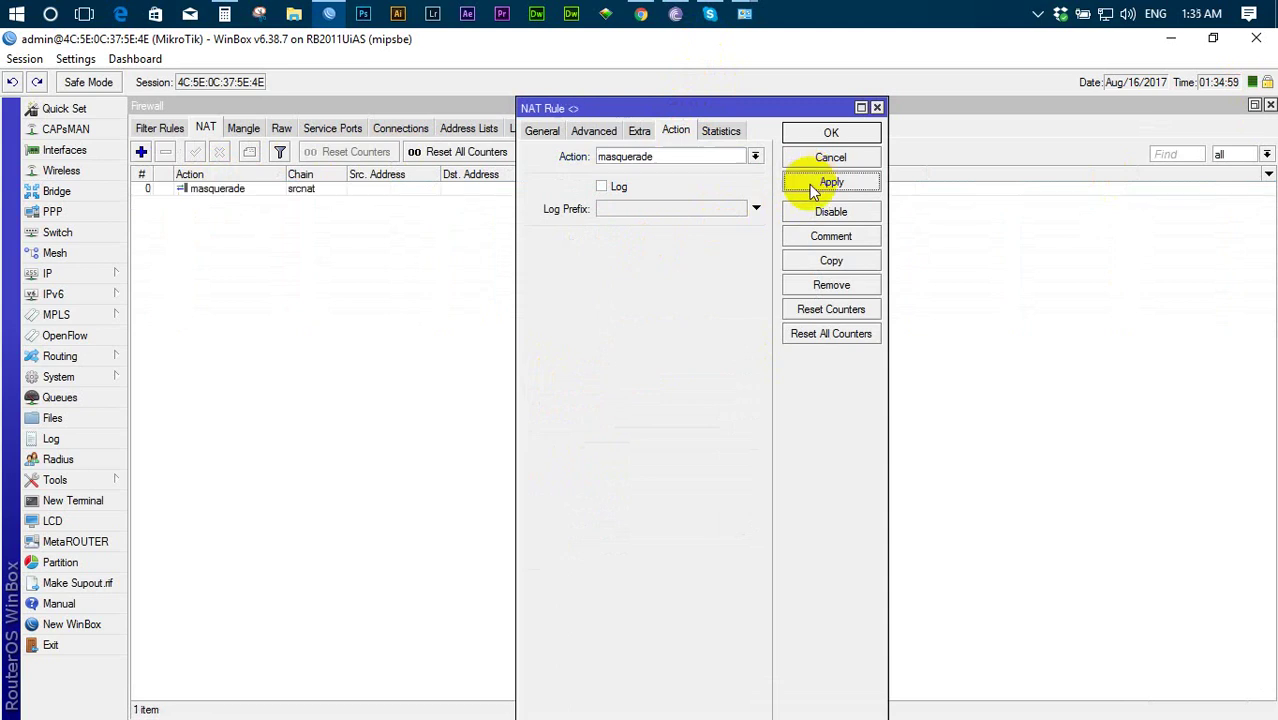
left_click(813, 143)
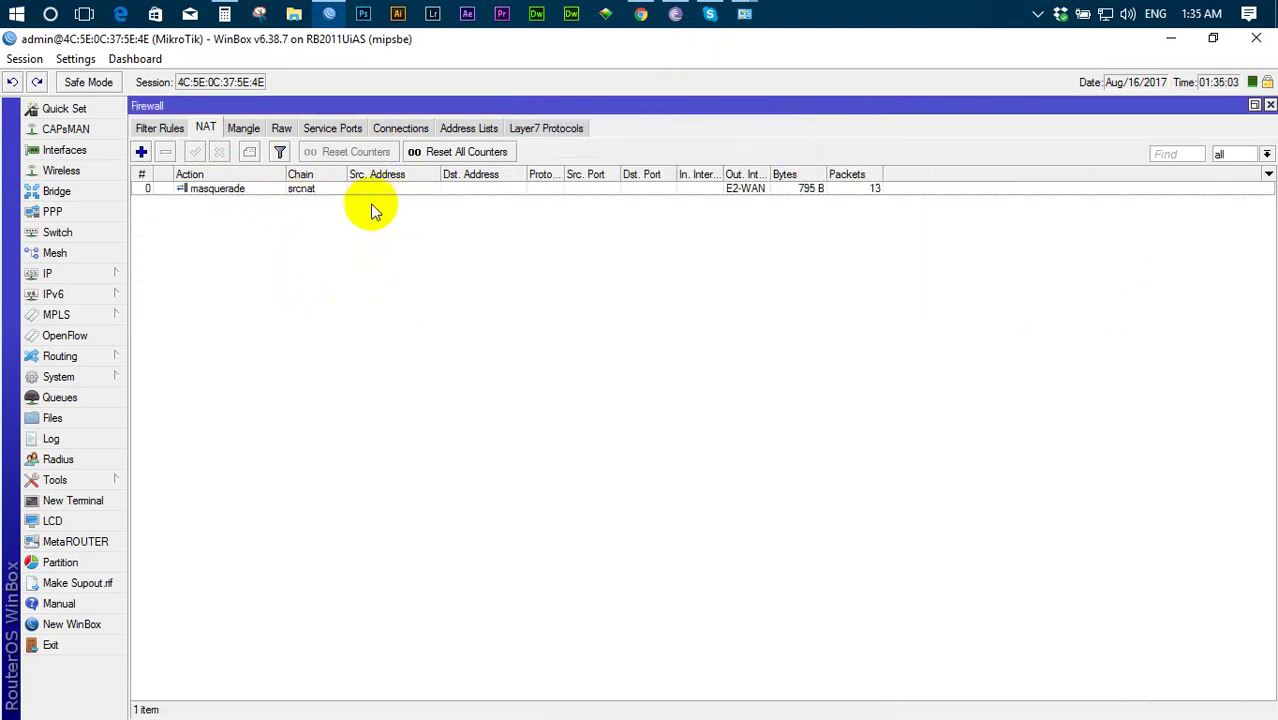
- Back in Chrome, view news results for 'test' and return to the YouTube channel tab
left_click(641, 14)
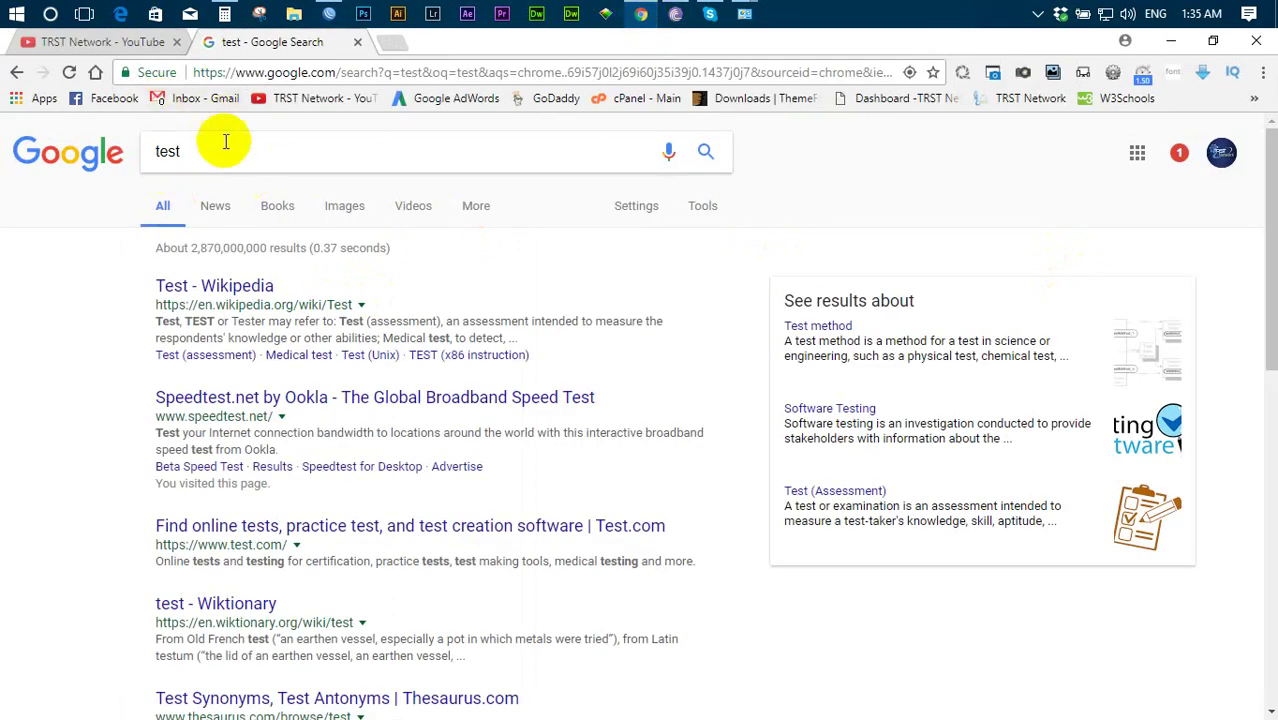
left_click(218, 212)
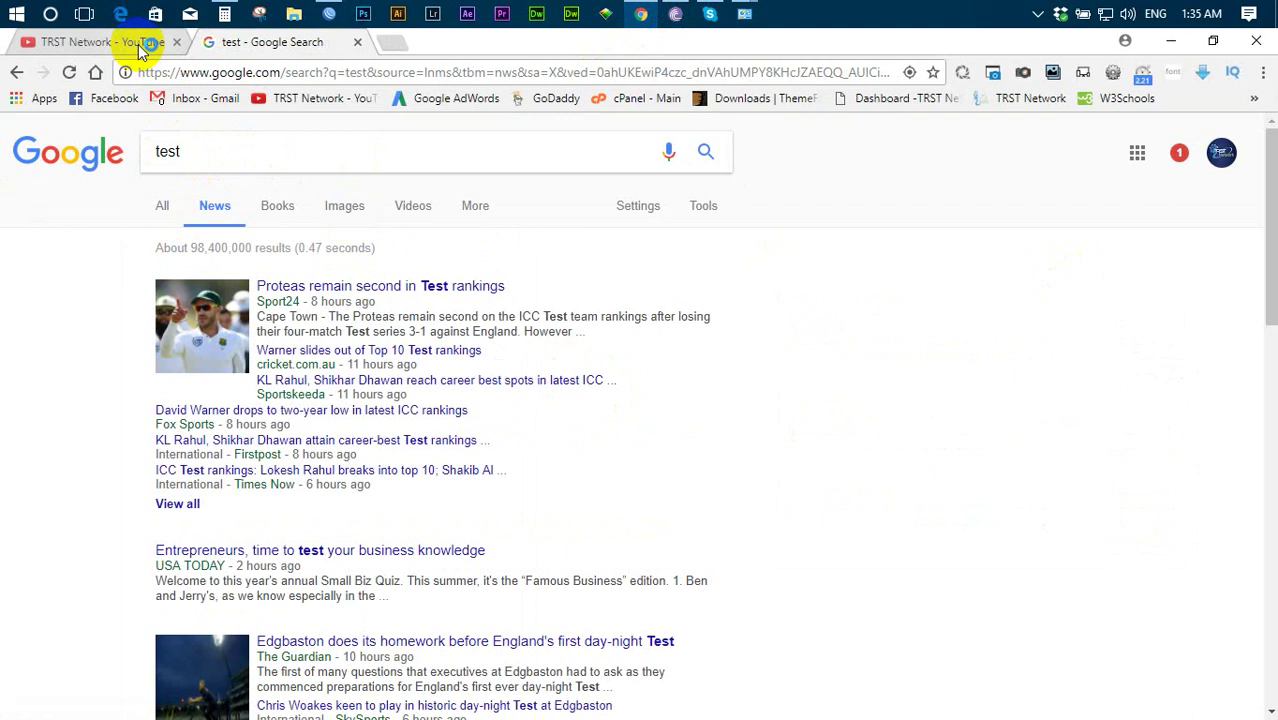
left_click(140, 44)
scroll(679, 485, "down", 4)
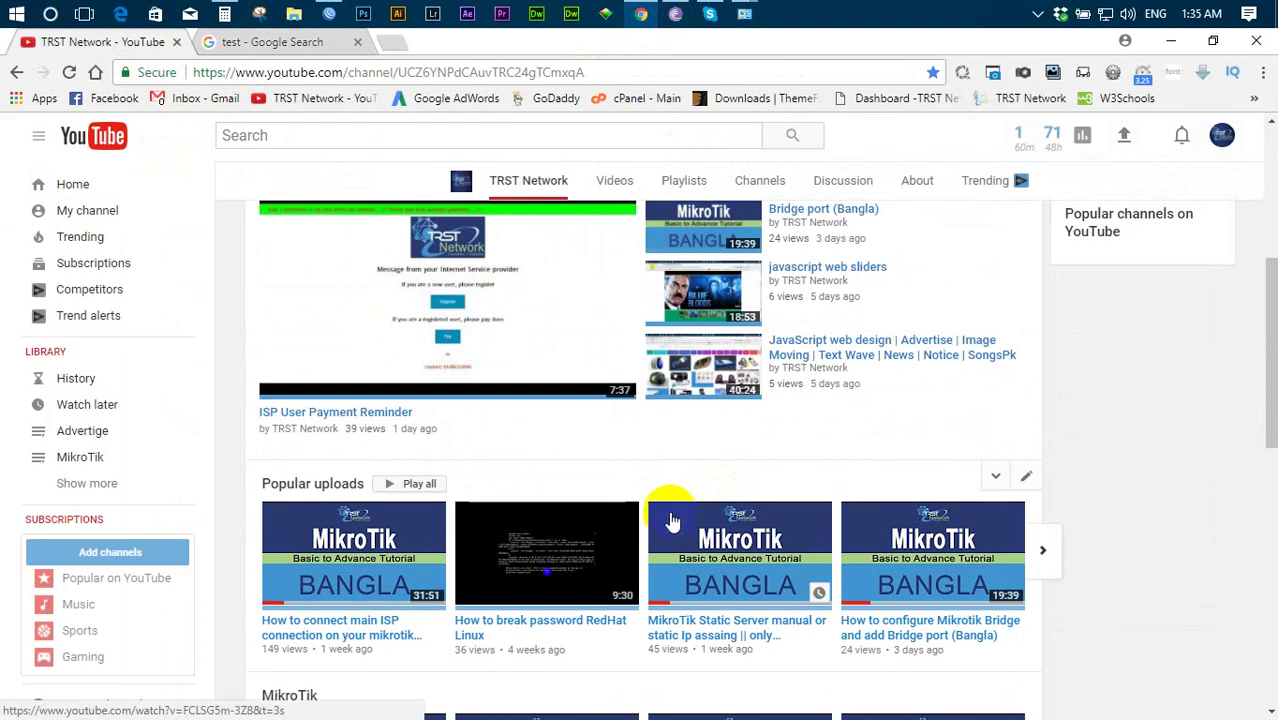
- Play the ISP User Payment Reminder video muted, then close its tab and Chrome
left_click(405, 350)
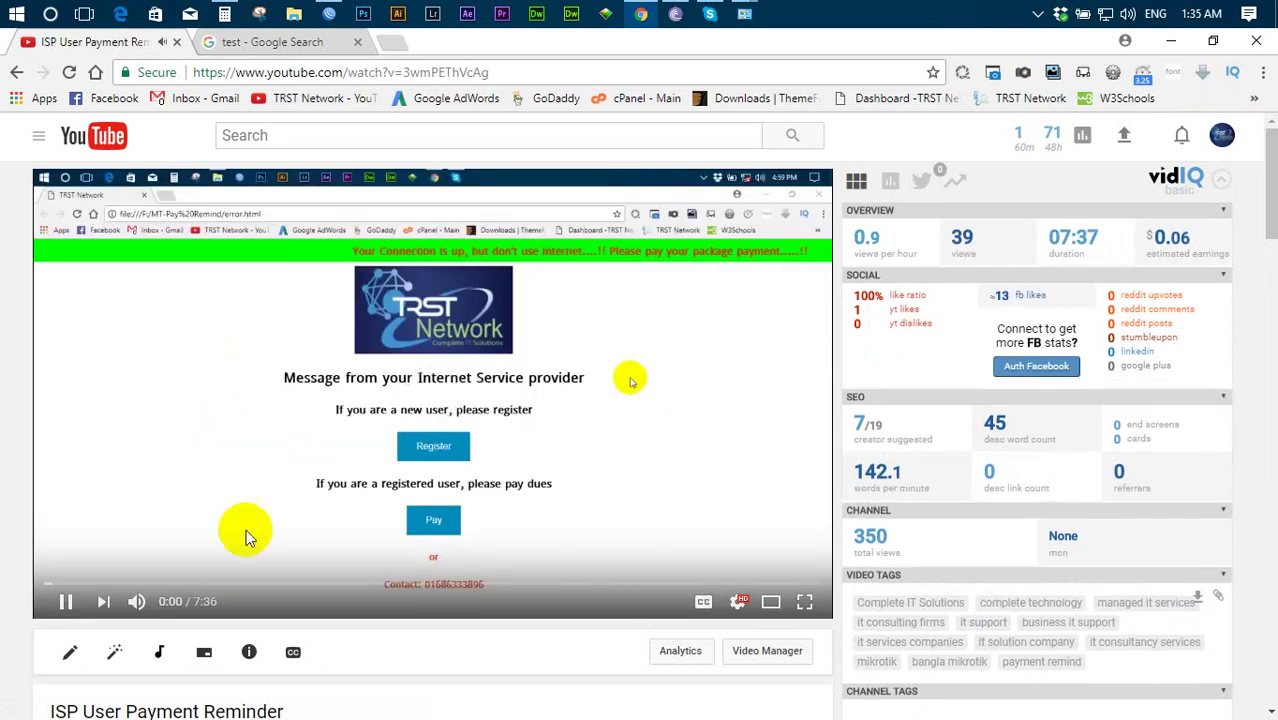
left_click(136, 601)
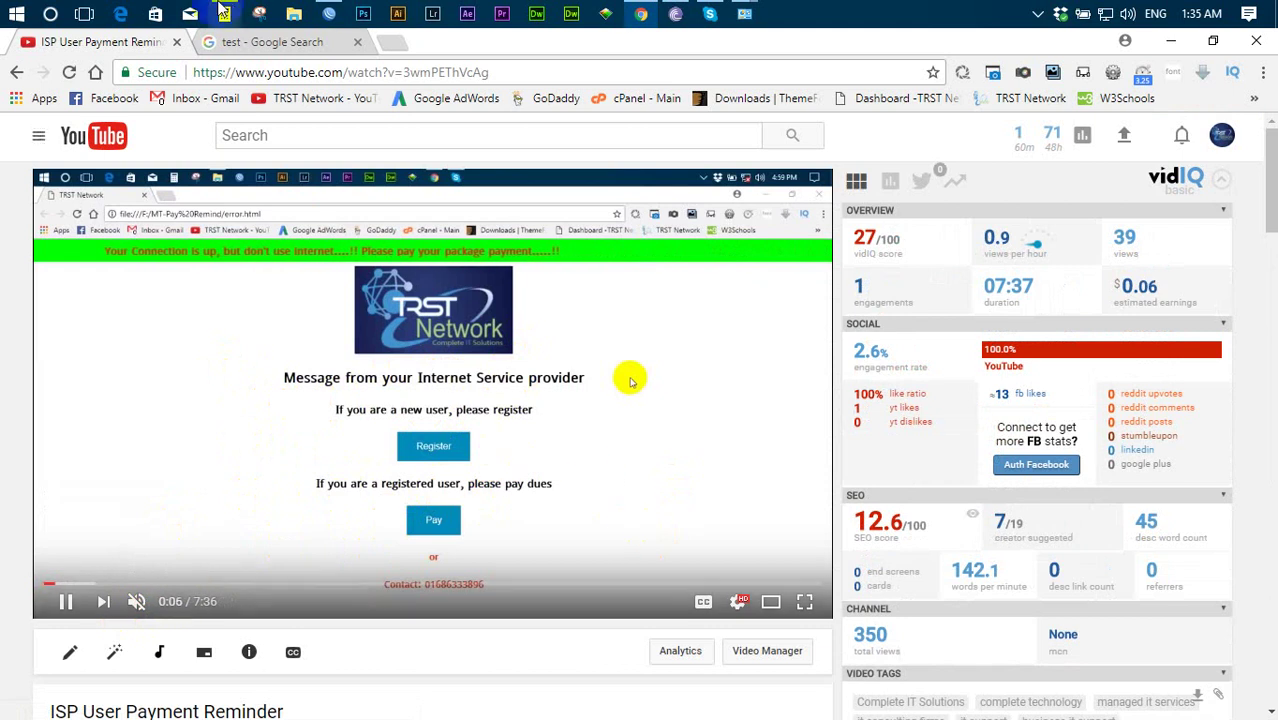
left_click(176, 42)
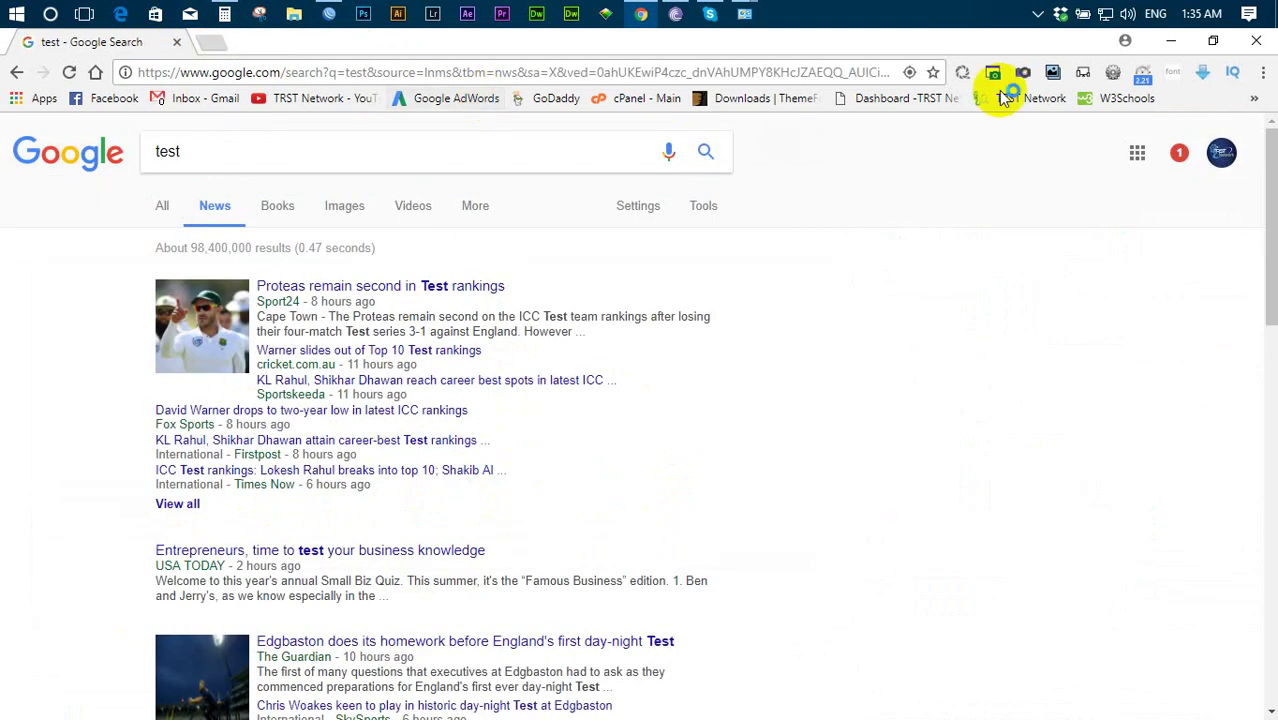
left_click(1258, 42)
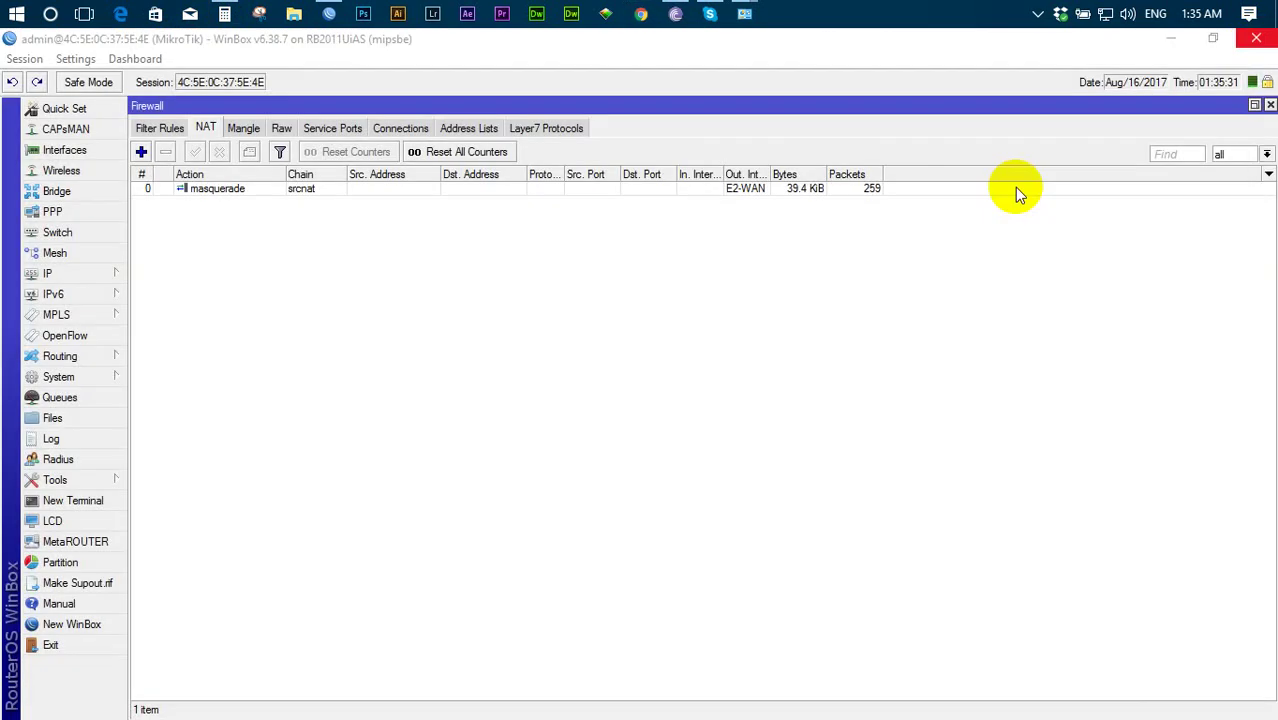
- Select the srcnat masquerade rule and delete it from the NAT list
left_click(238, 193)
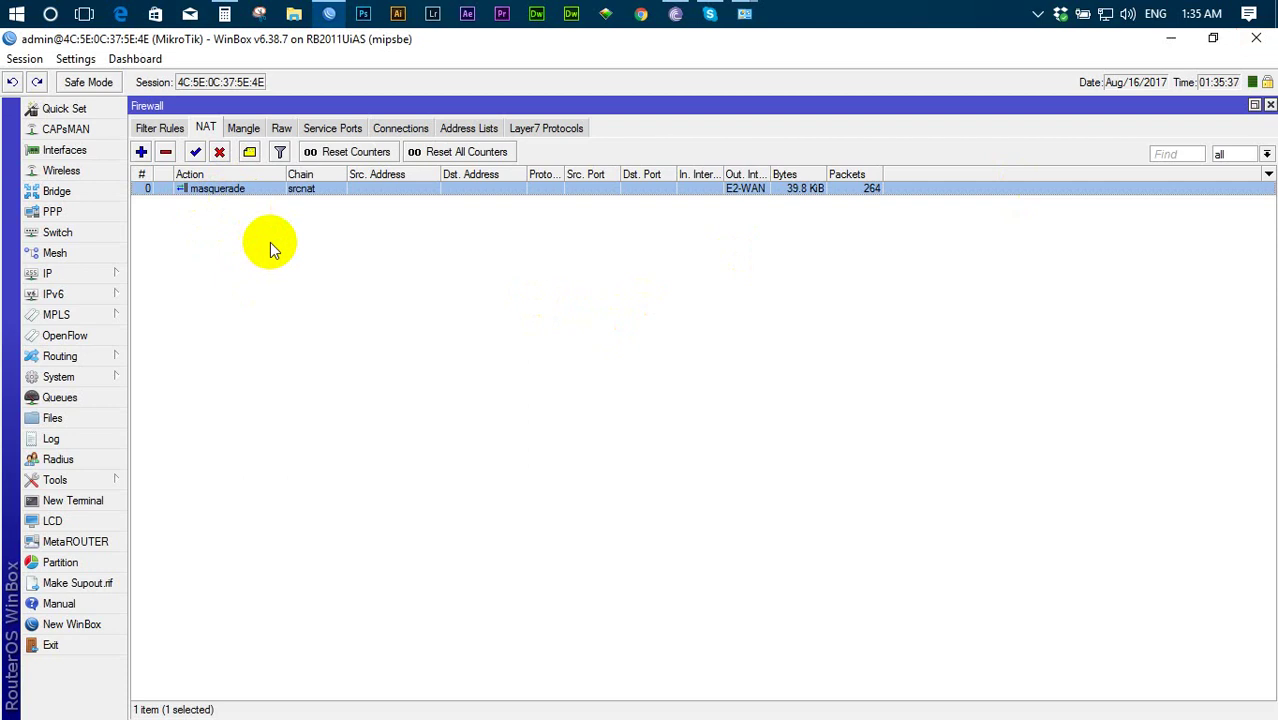
key("Delete")
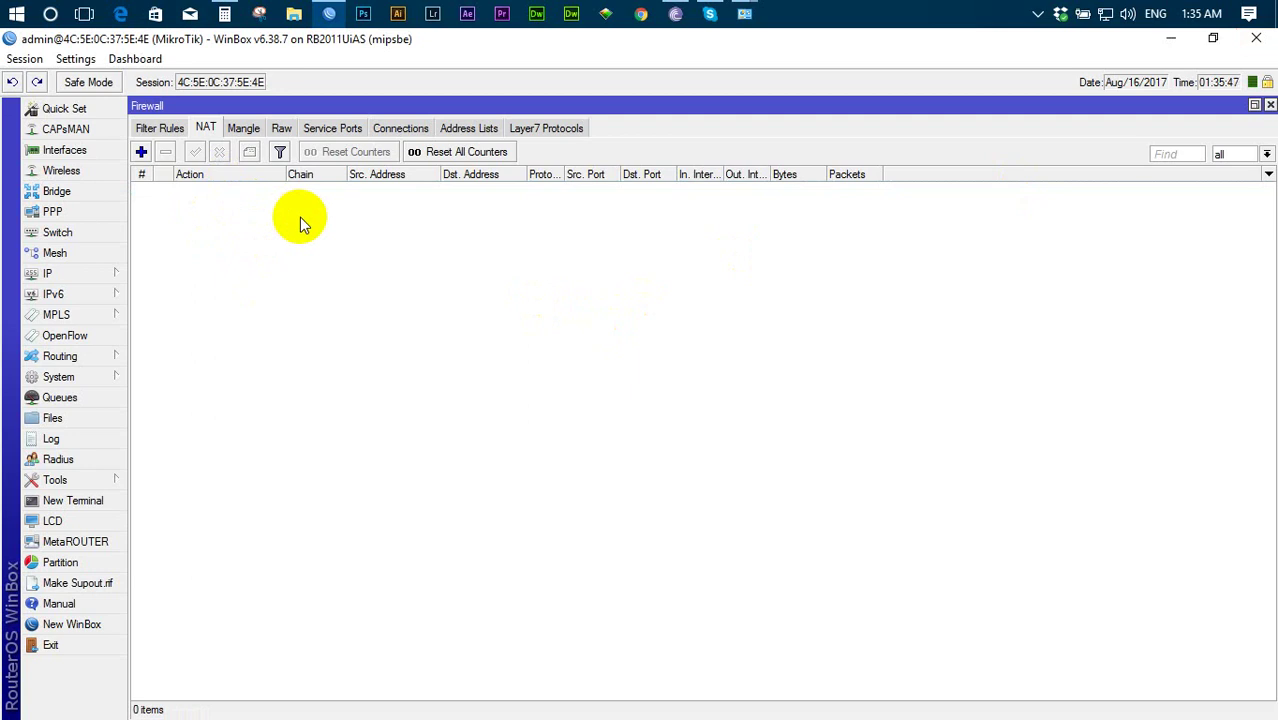
left_click(71, 274)
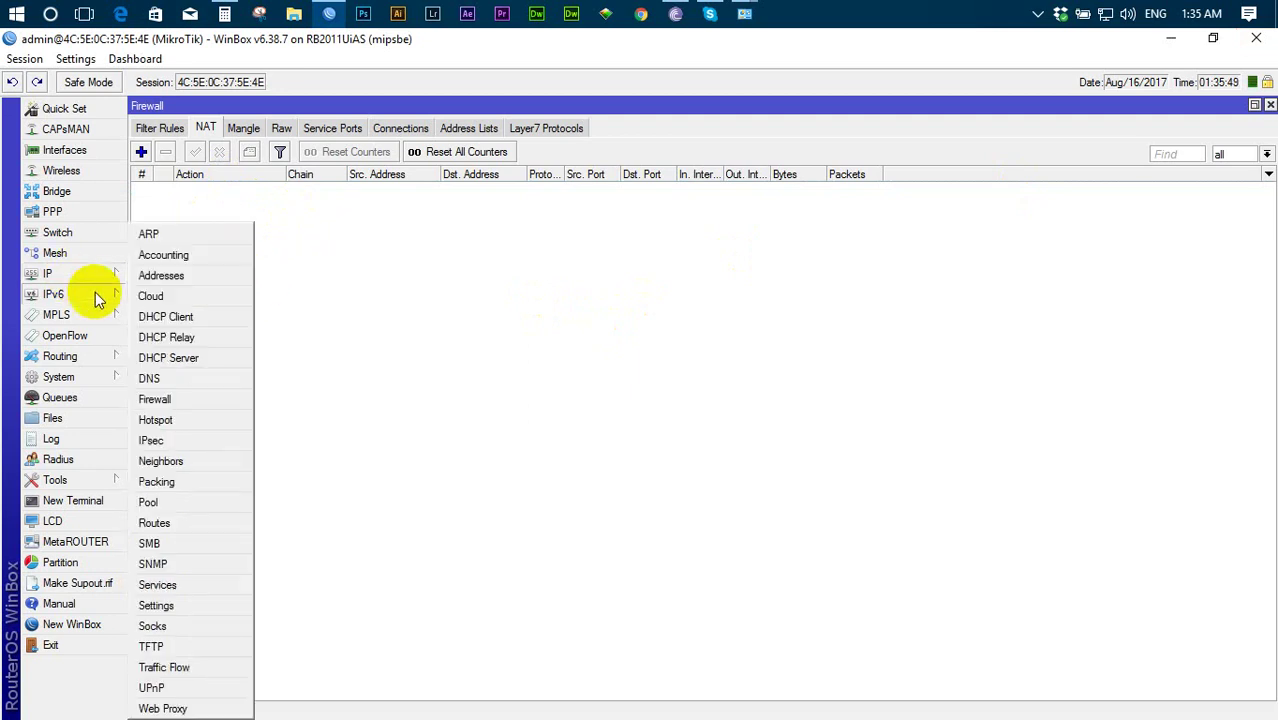
left_click(188, 276)
left_click(205, 180)
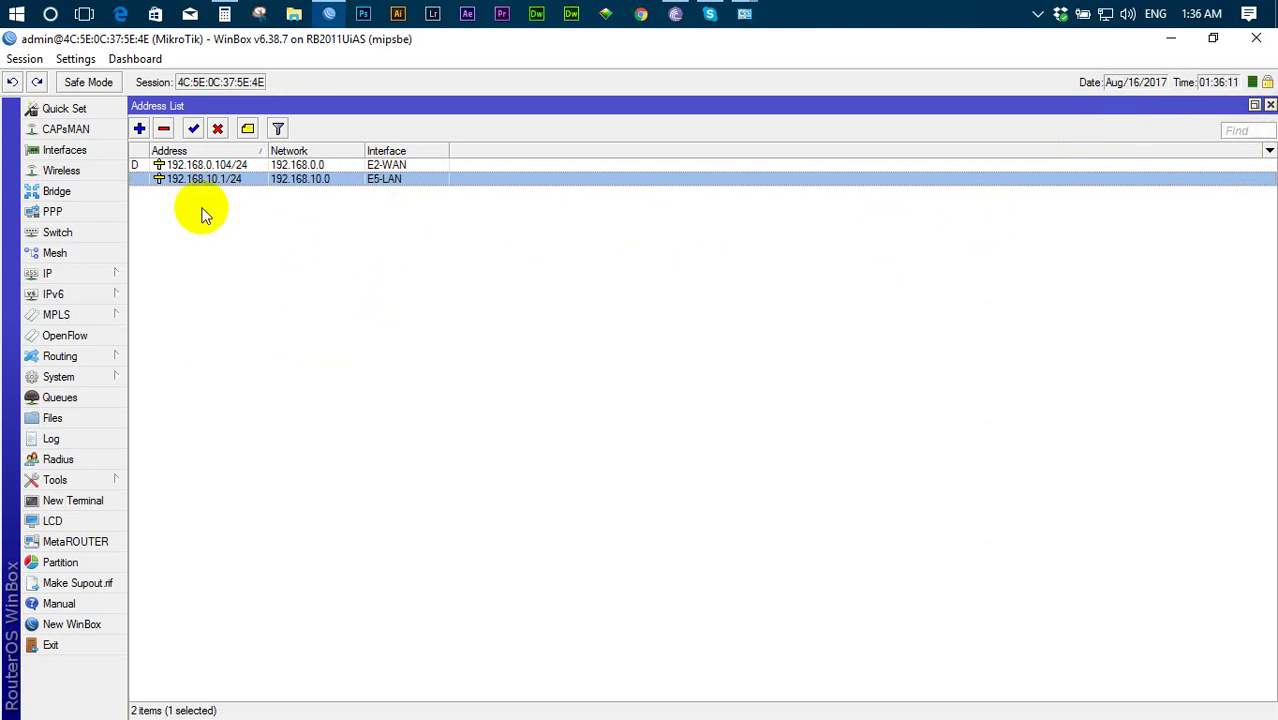
left_click(1270, 105)
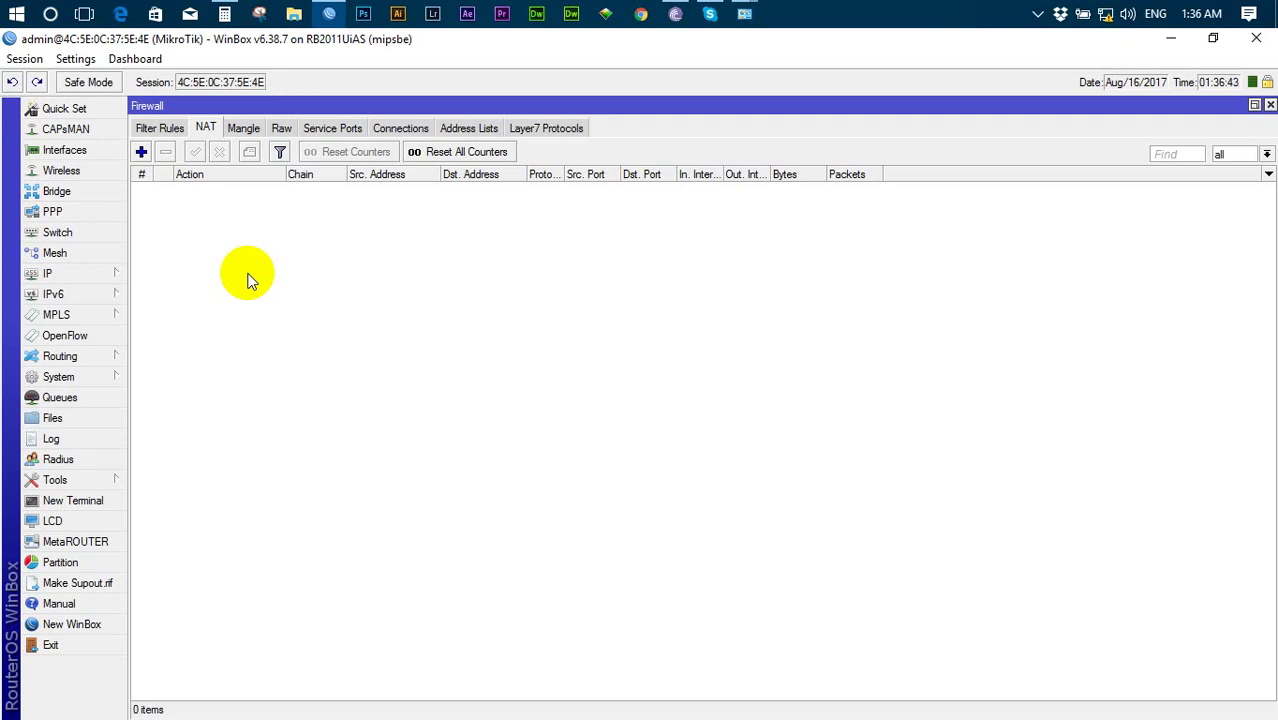
left_click(25, 273)
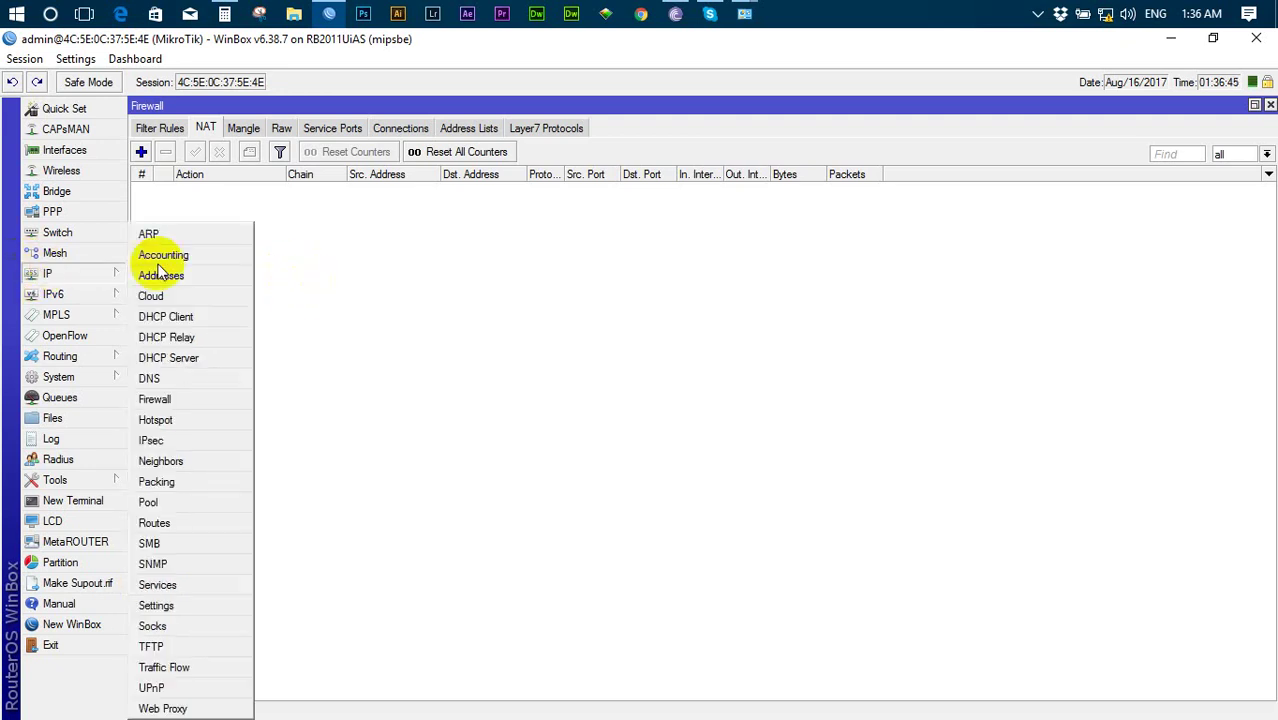
- Add address 192.168.11.1/24 on interface E5-LAN in the IP address list
left_click(162, 275)
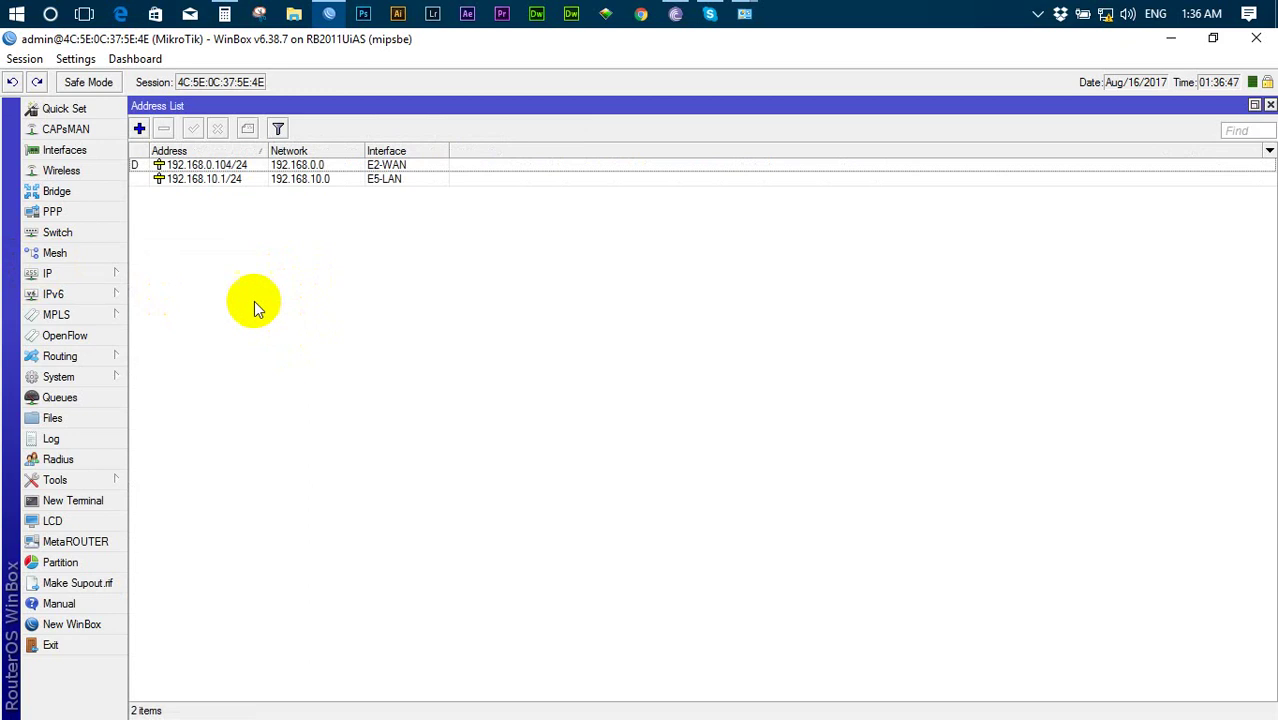
left_click(220, 180)
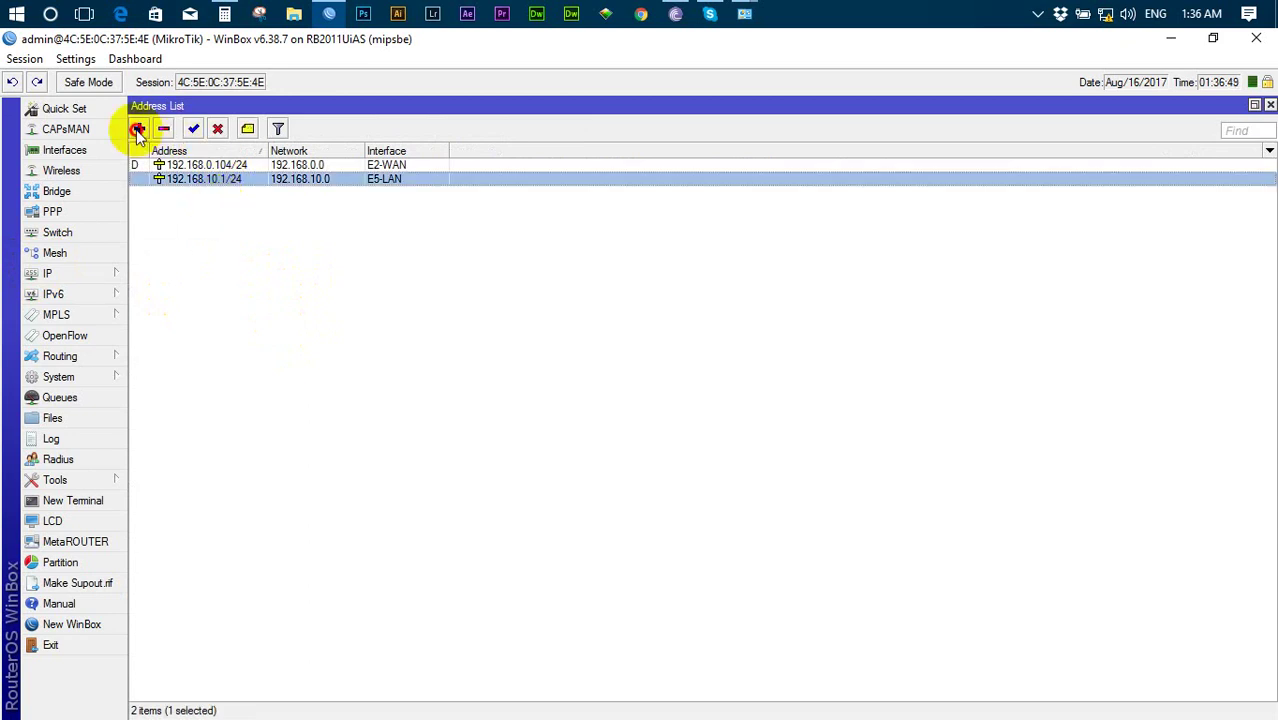
left_click(139, 128)
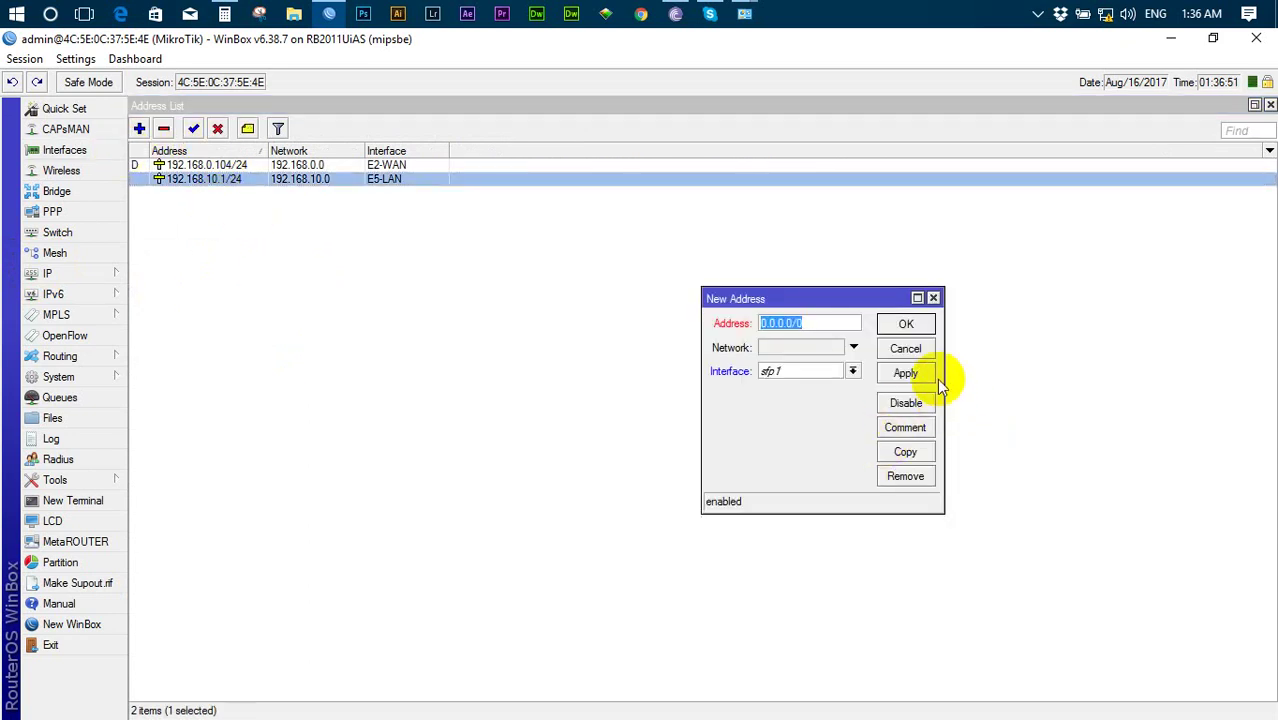
type("192.168.11.1")
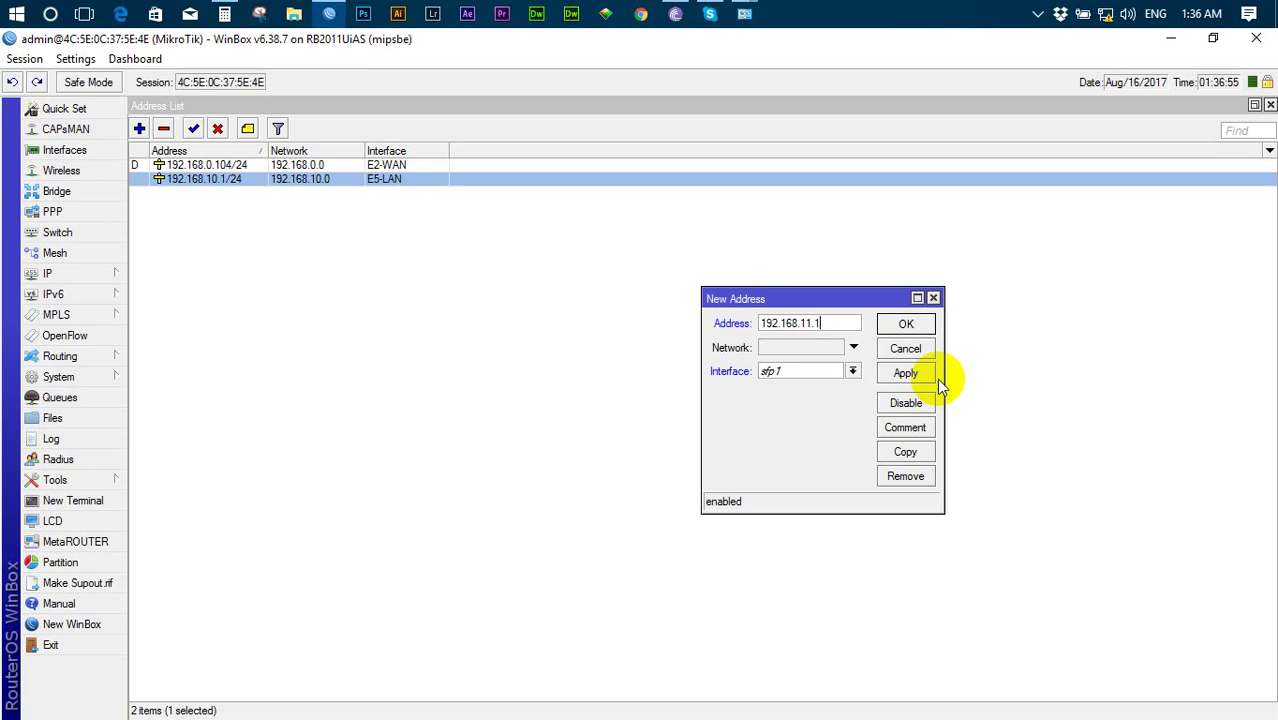
type("/24")
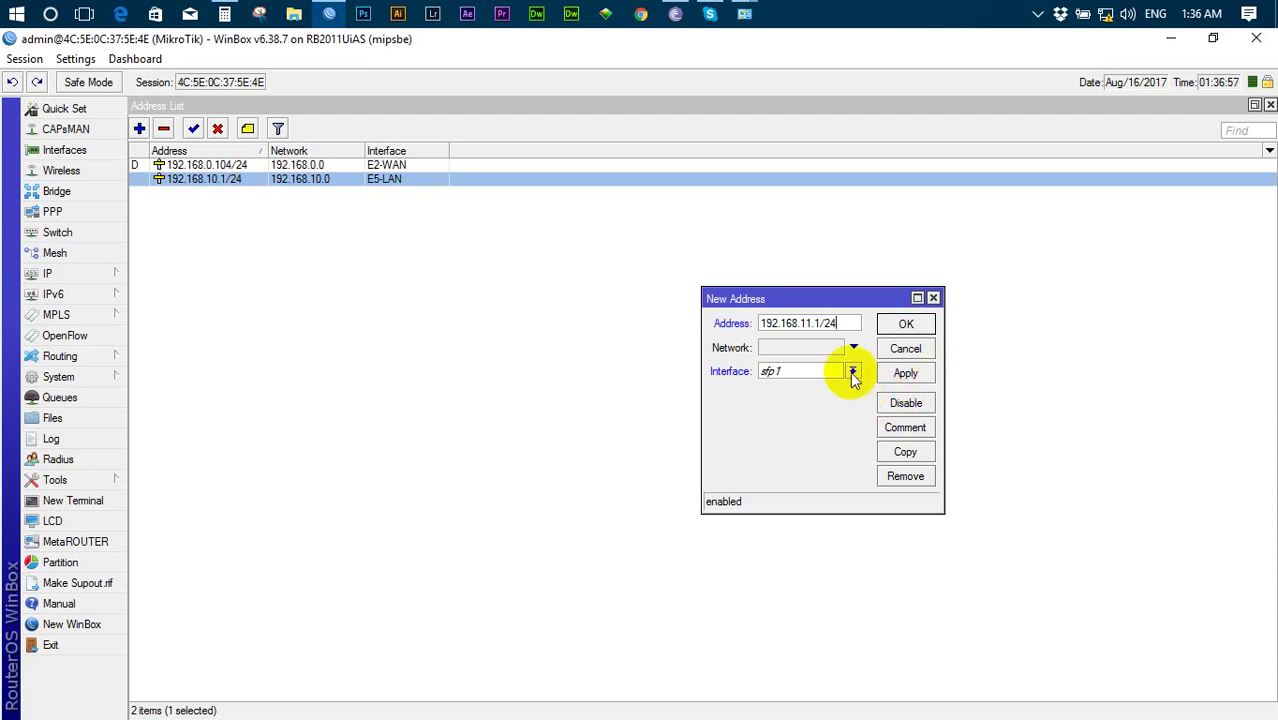
left_click(852, 372)
left_click(785, 391)
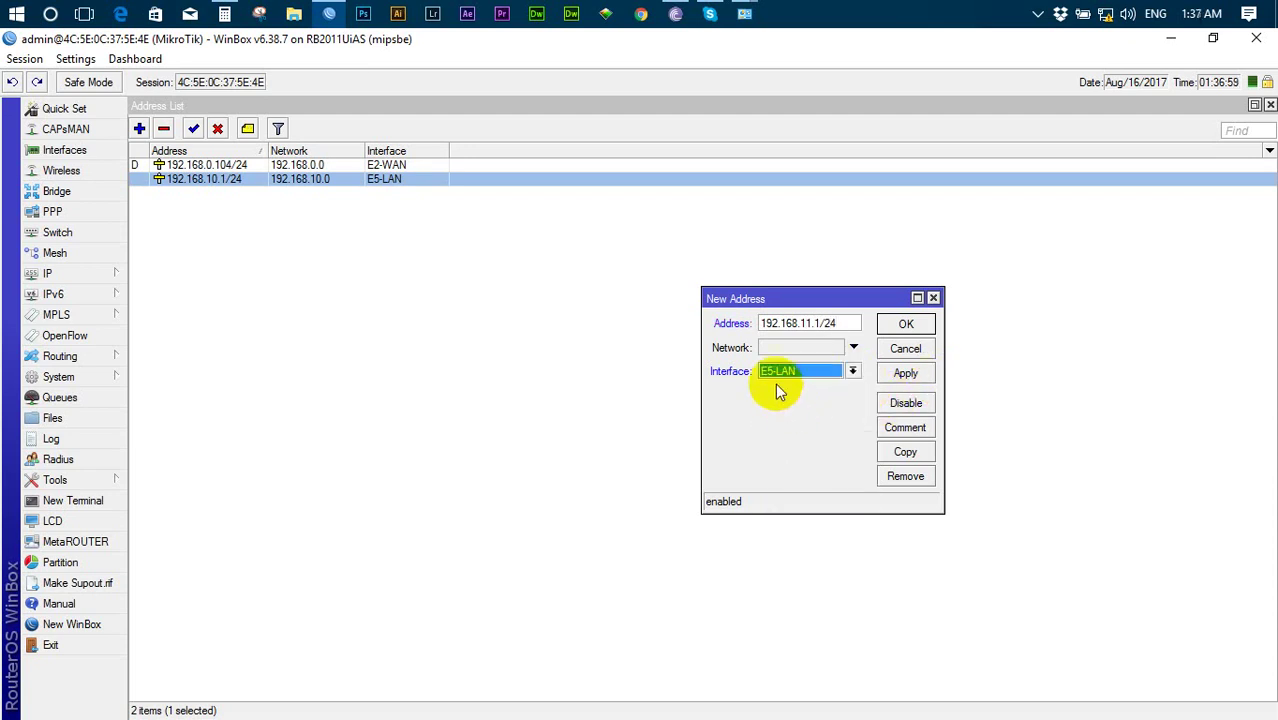
left_click(911, 372)
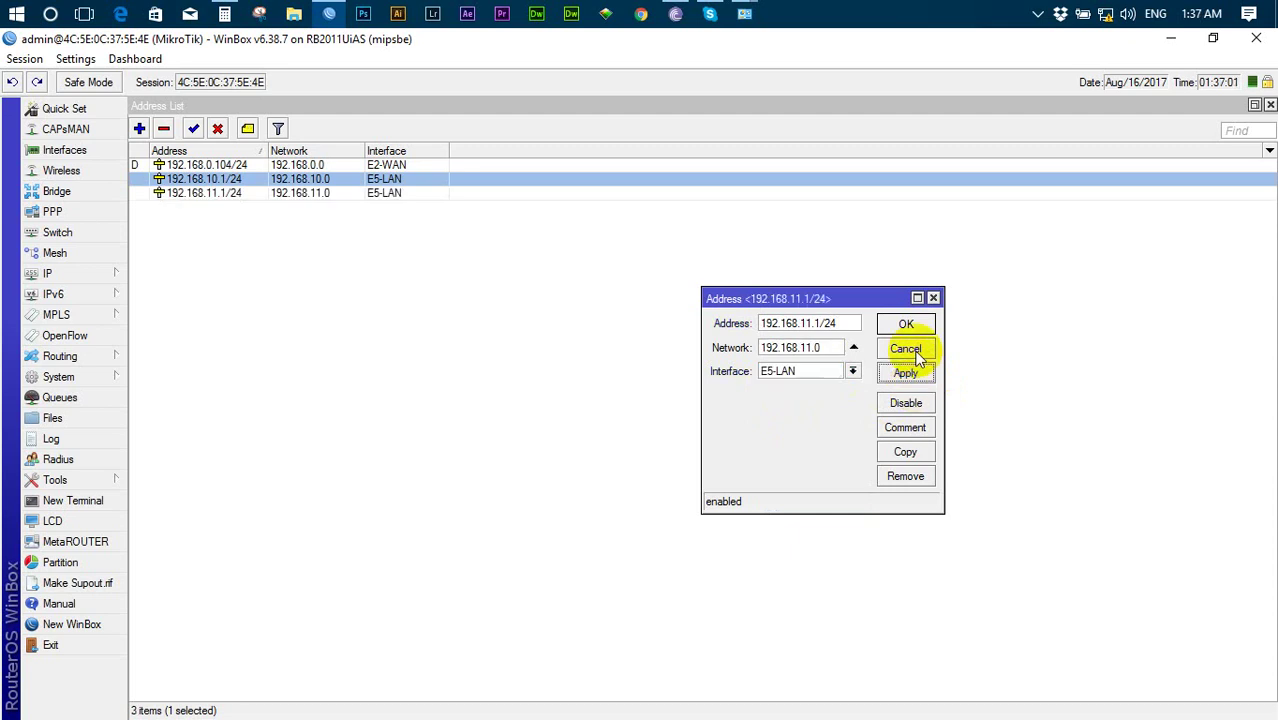
left_click(904, 325)
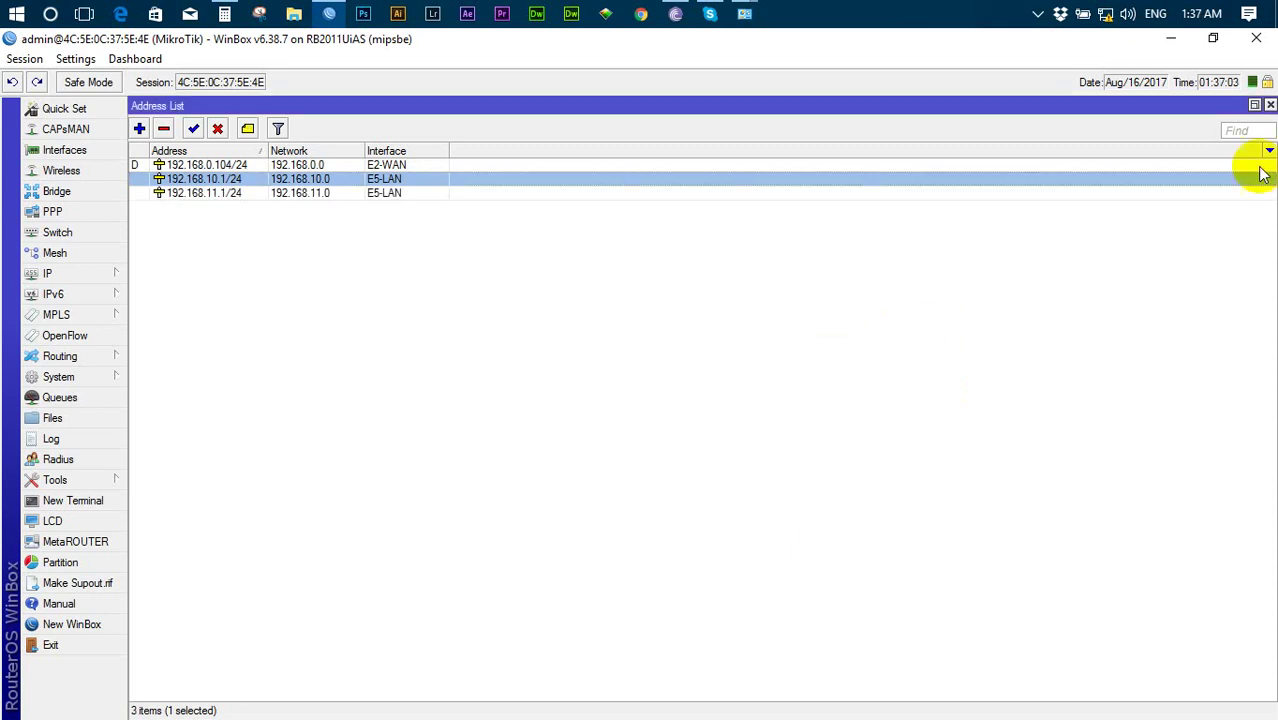
- Close the address list and add a srcnat masquerade rule with out-interface E2-WAN
left_click(1270, 105)
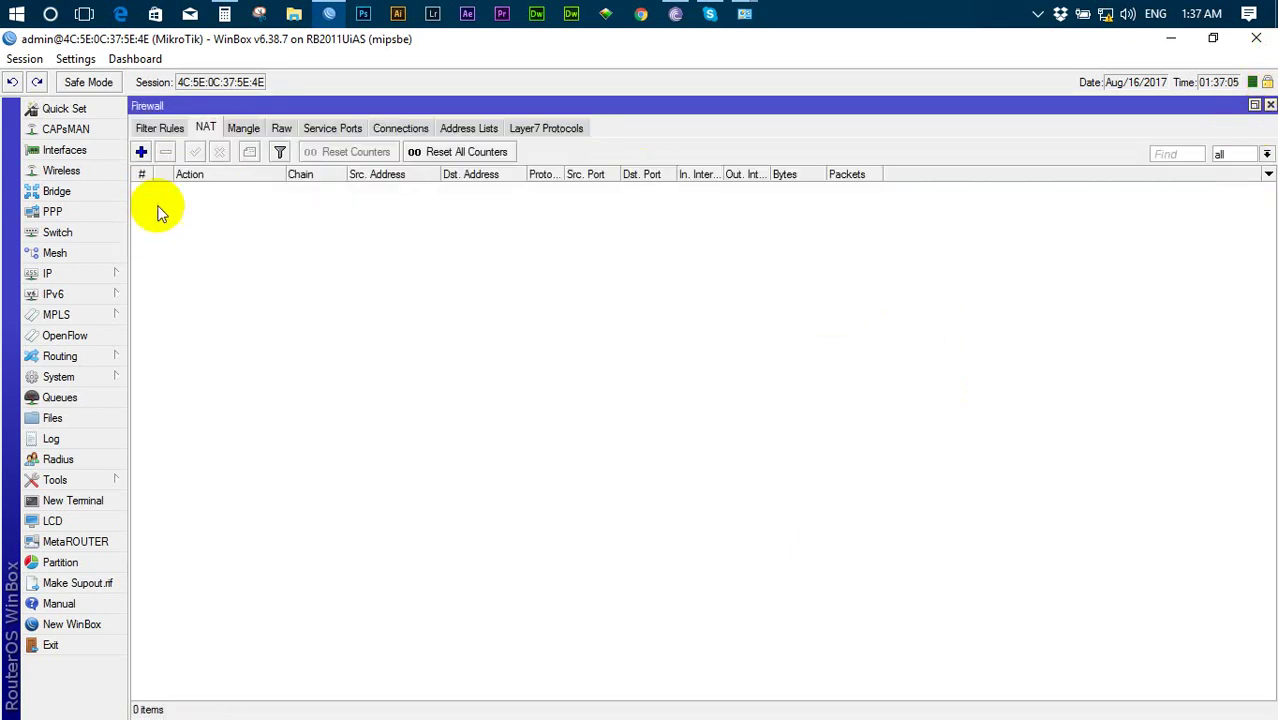
left_click(141, 151)
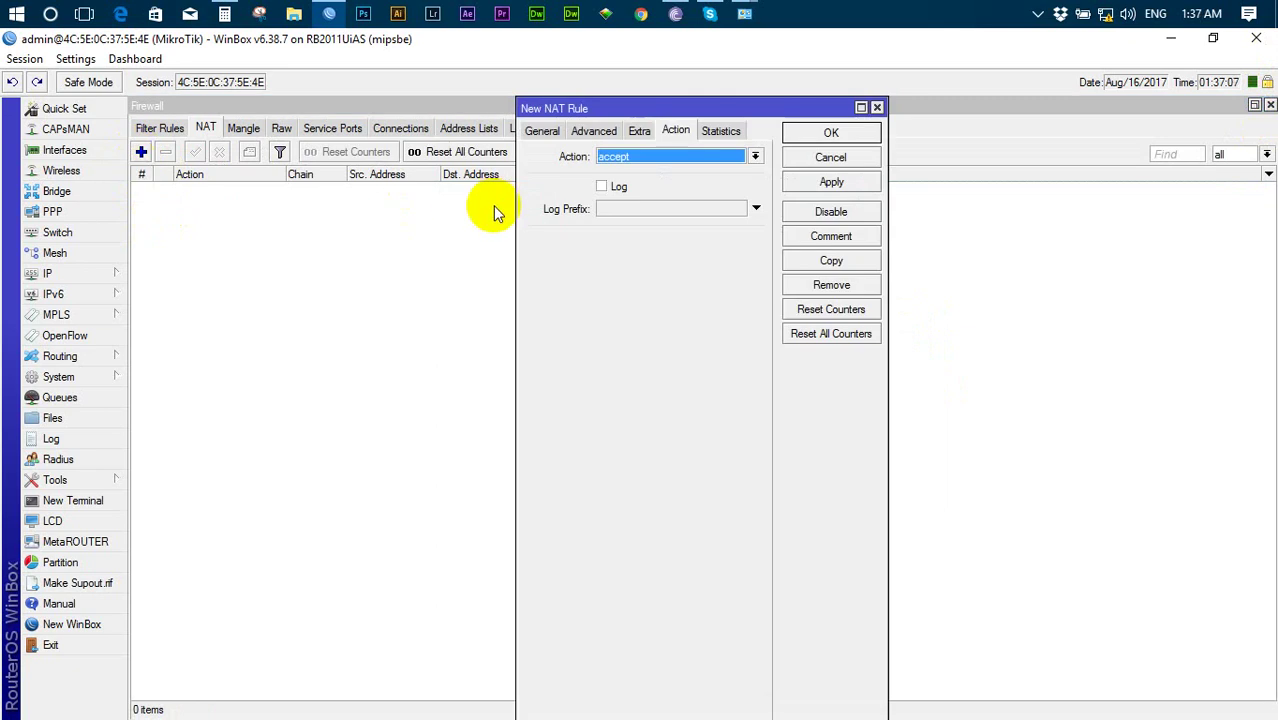
left_click(535, 130)
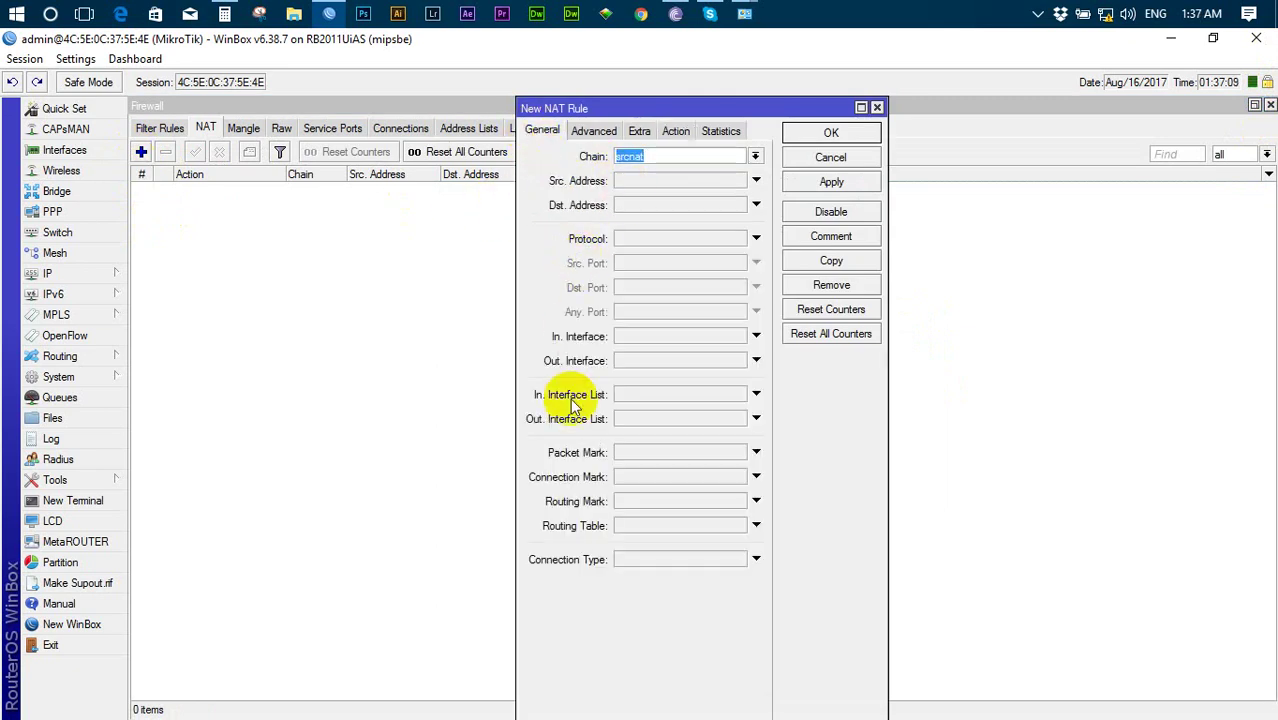
left_click(688, 362)
left_click(737, 360)
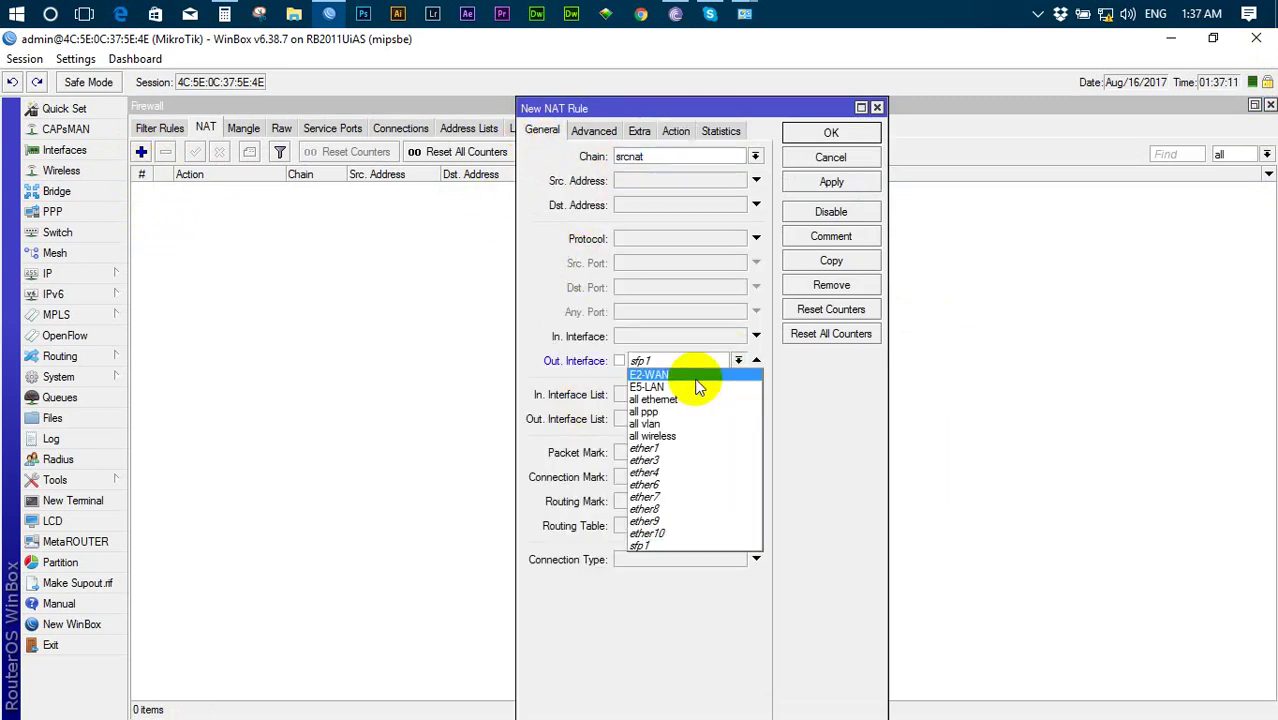
left_click(688, 385)
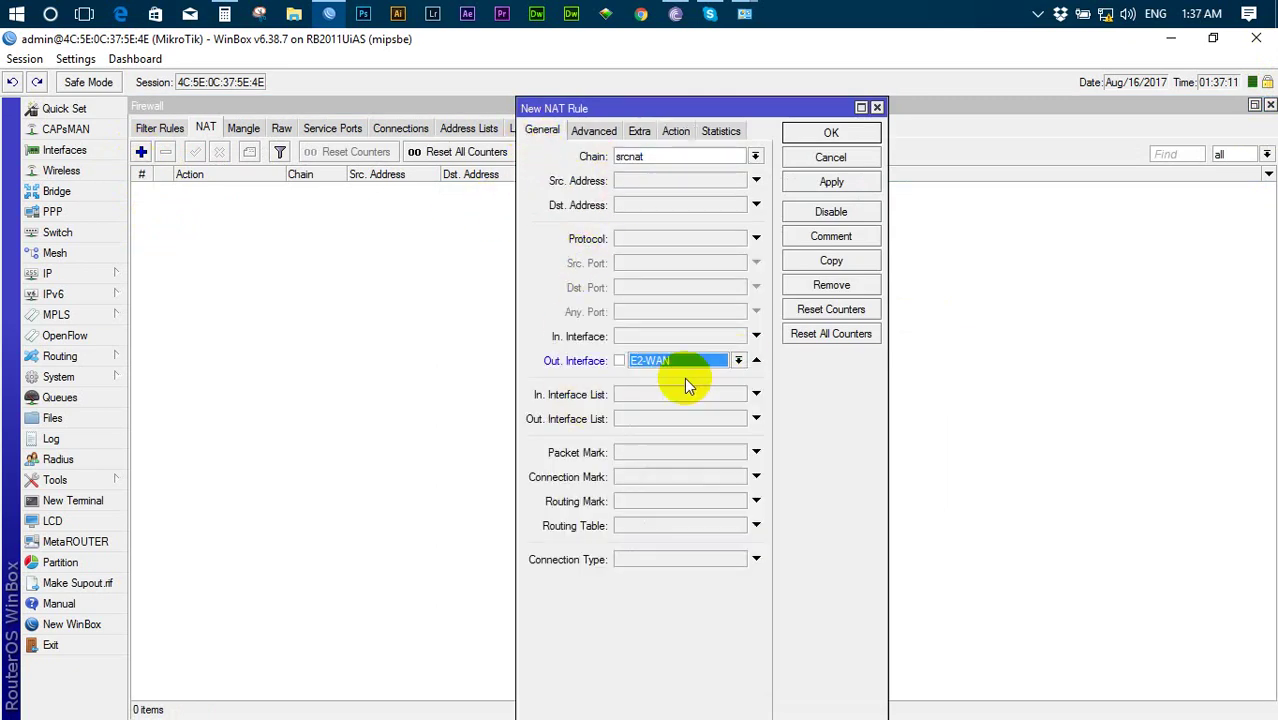
left_click(677, 131)
left_click(688, 157)
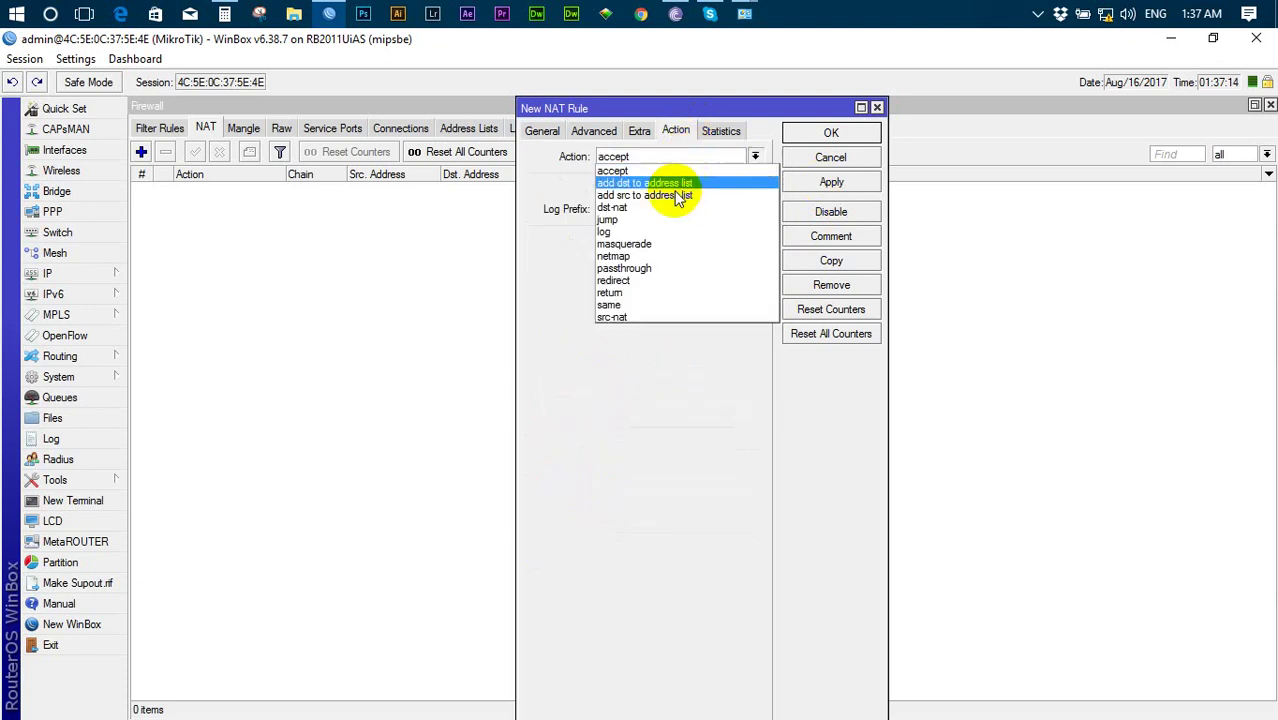
left_click(667, 242)
left_click(831, 185)
left_click(835, 133)
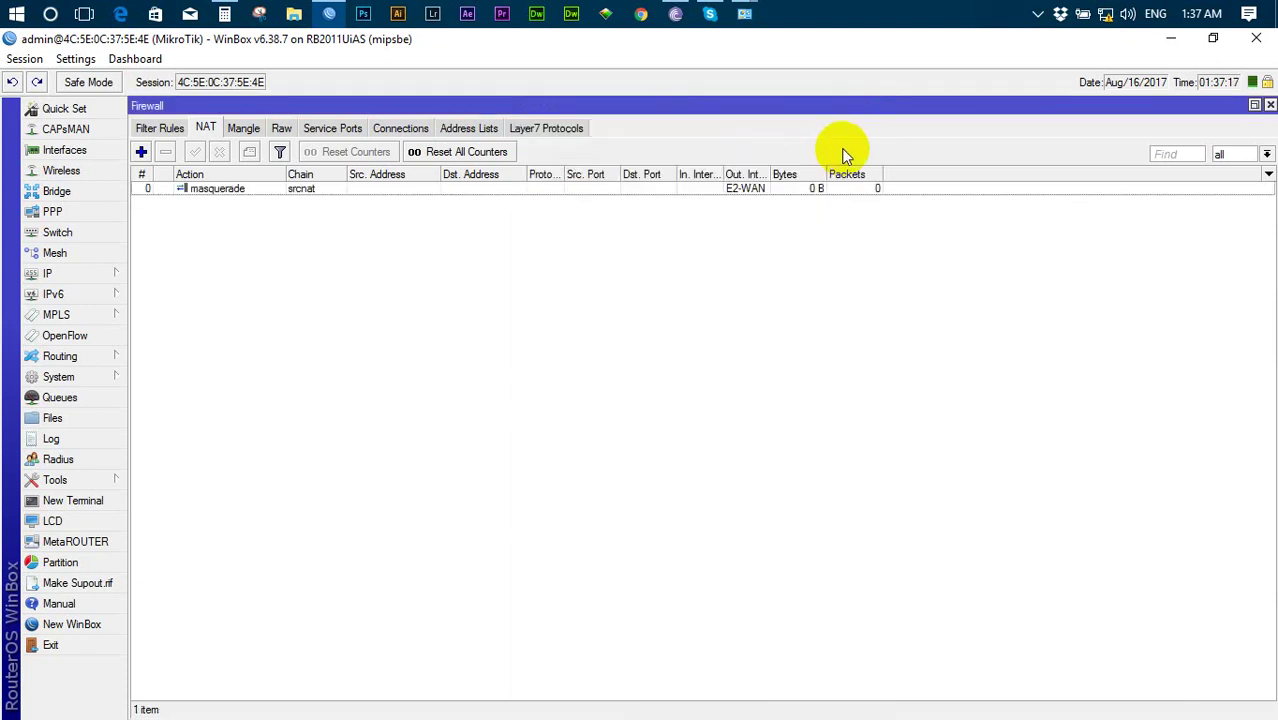
- Check the Ethernet connection's current details in the Network and Sharing Center
right_click(1104, 14)
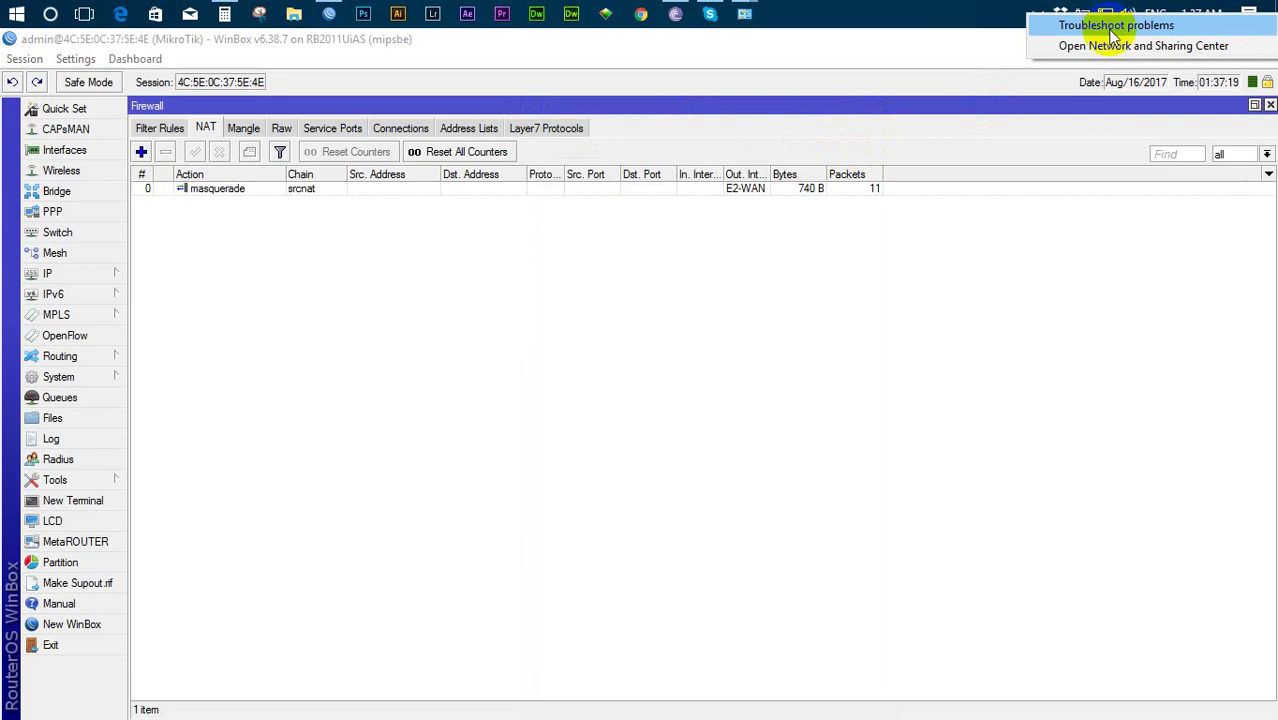
left_click(1112, 48)
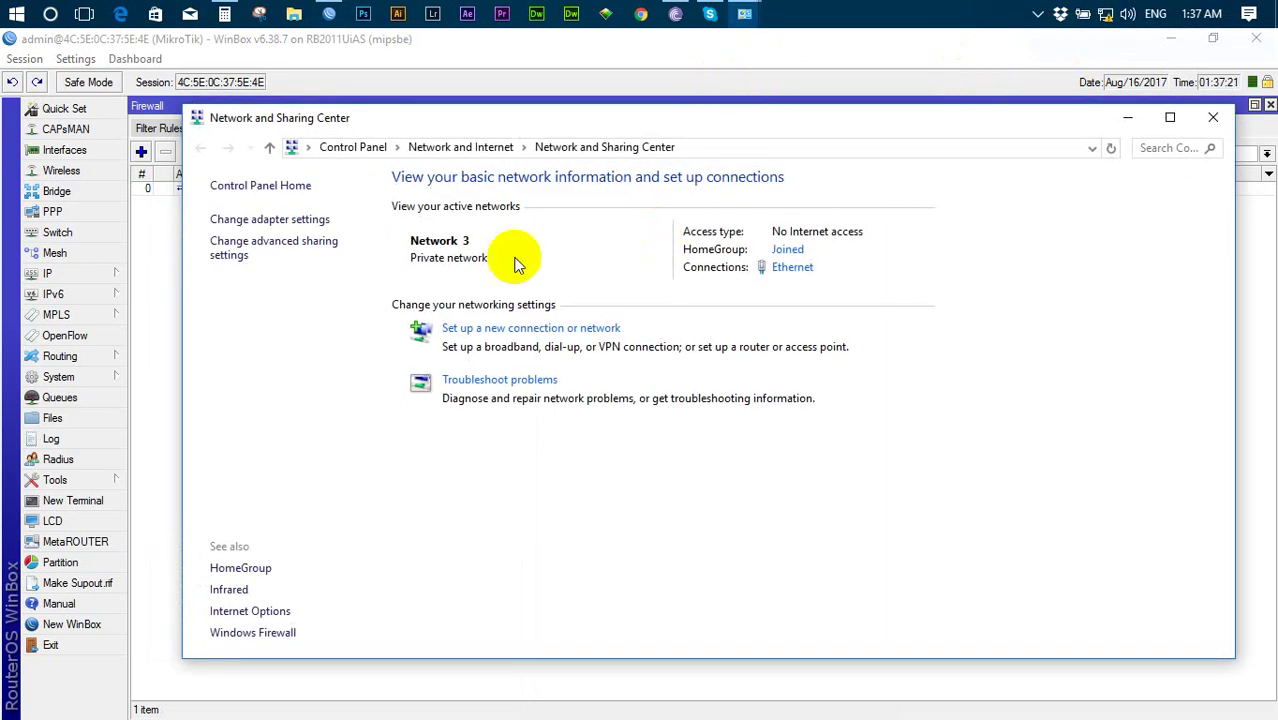
left_click(790, 268)
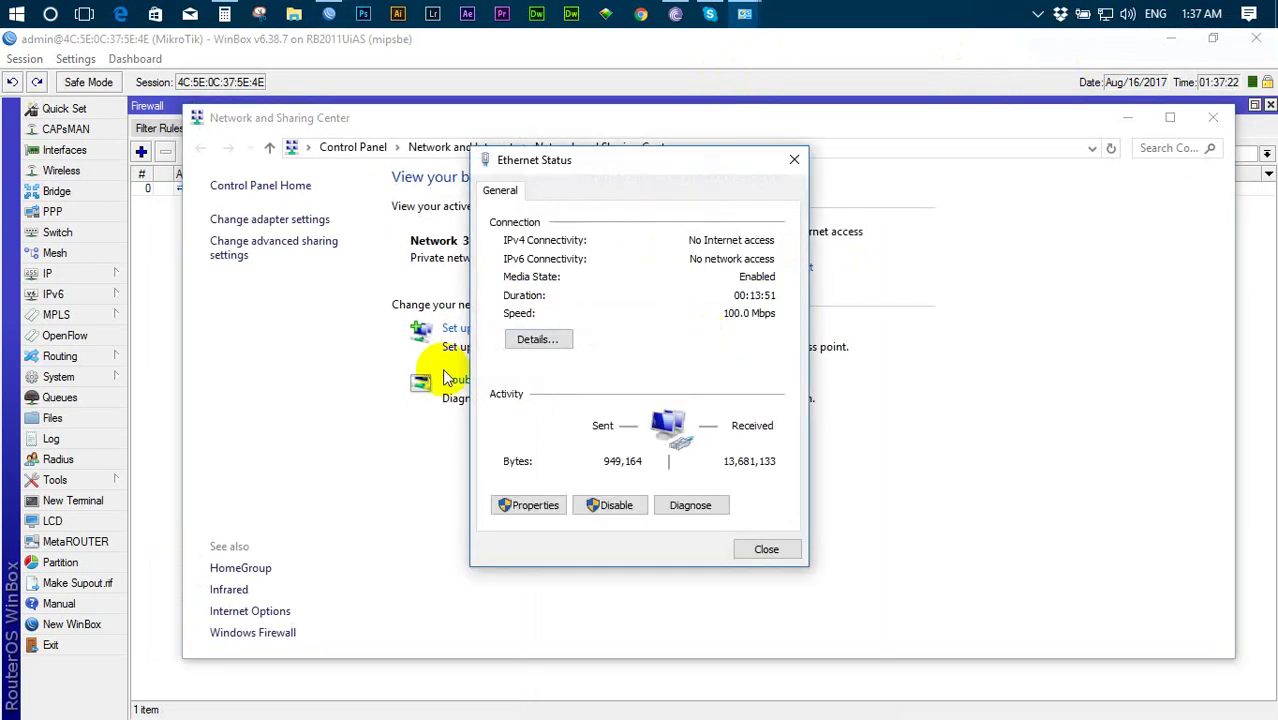
left_click(530, 340)
left_click(770, 560)
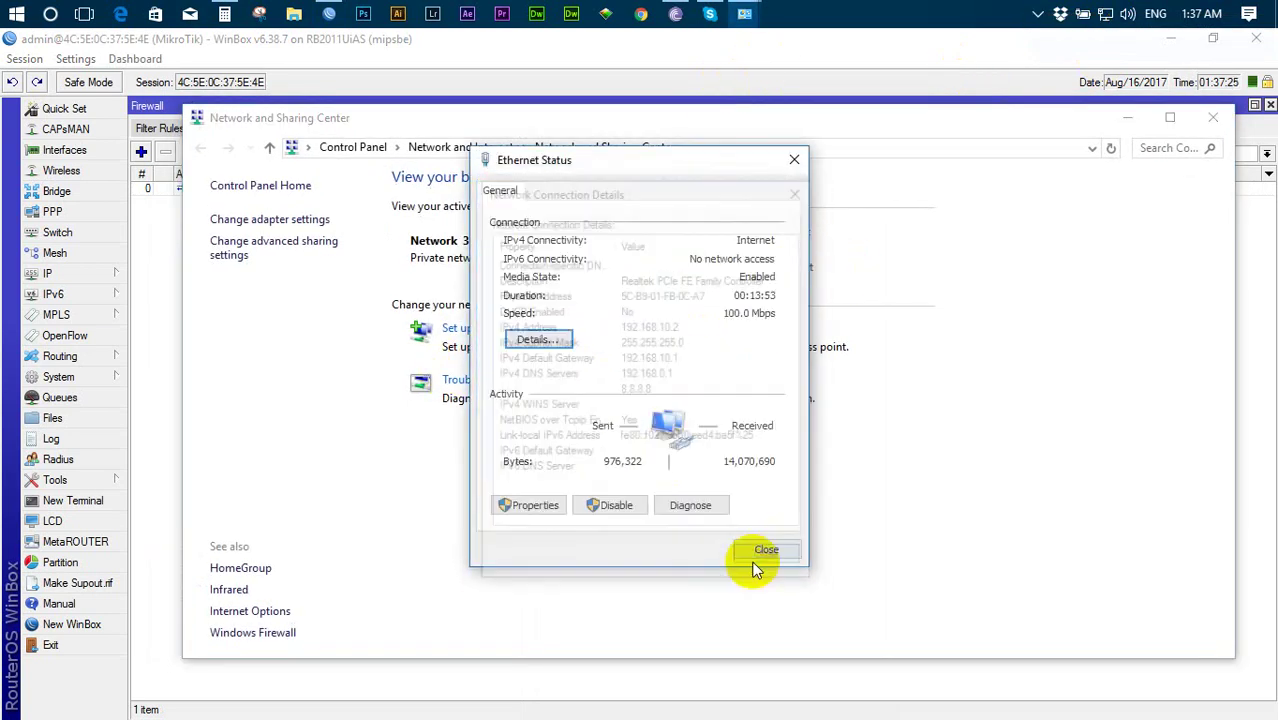
- Change the Ethernet IPv4 address to 192.168.11.2 with gateway 192.168.11.1
left_click(505, 505)
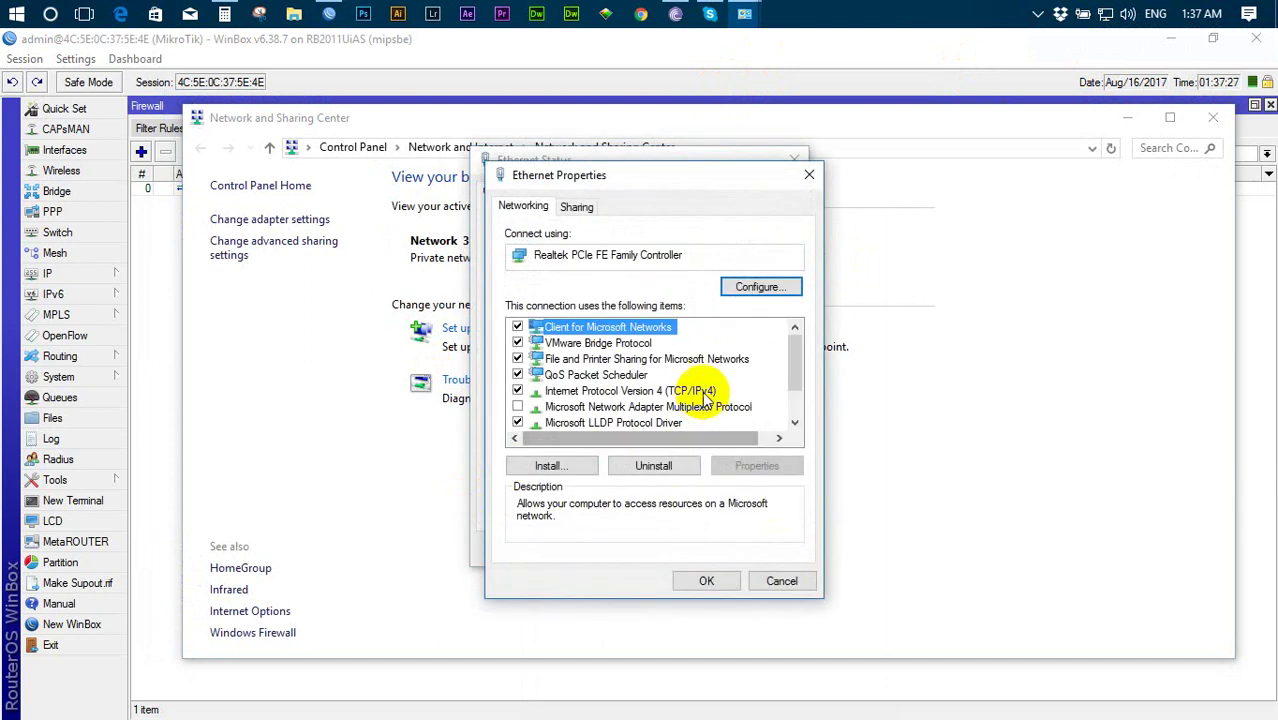
double_click(628, 378)
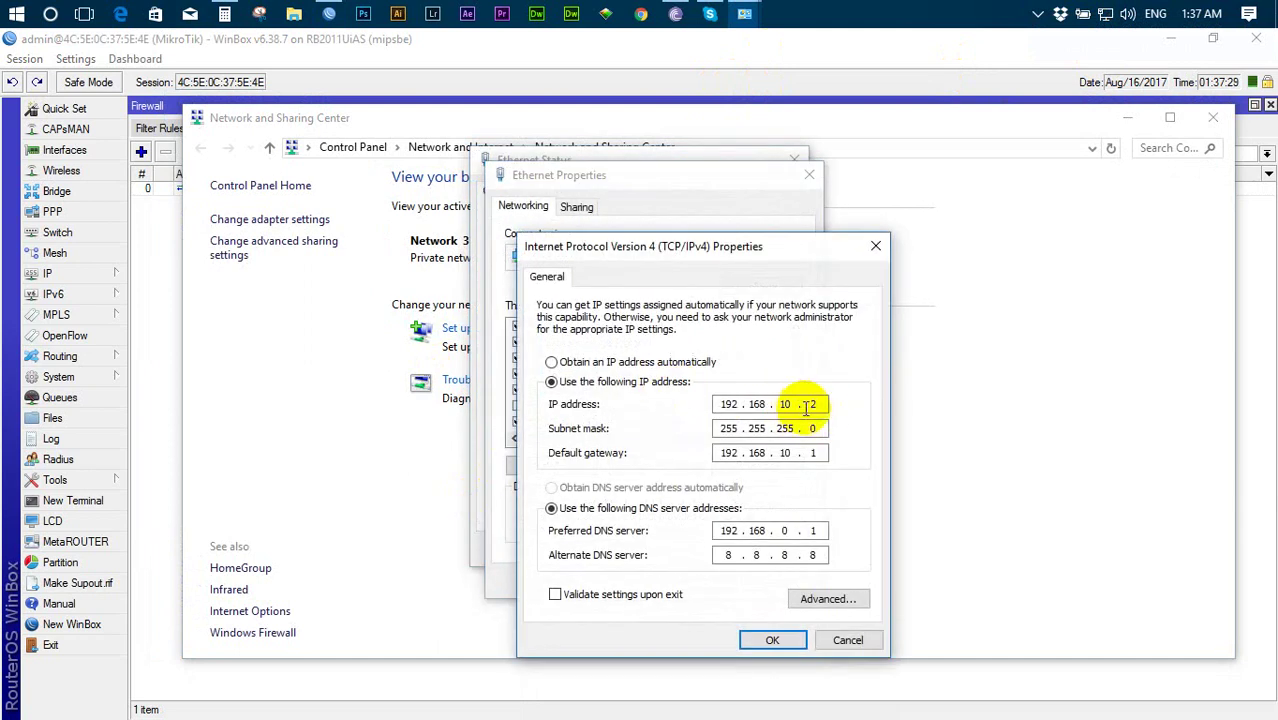
left_click(785, 404)
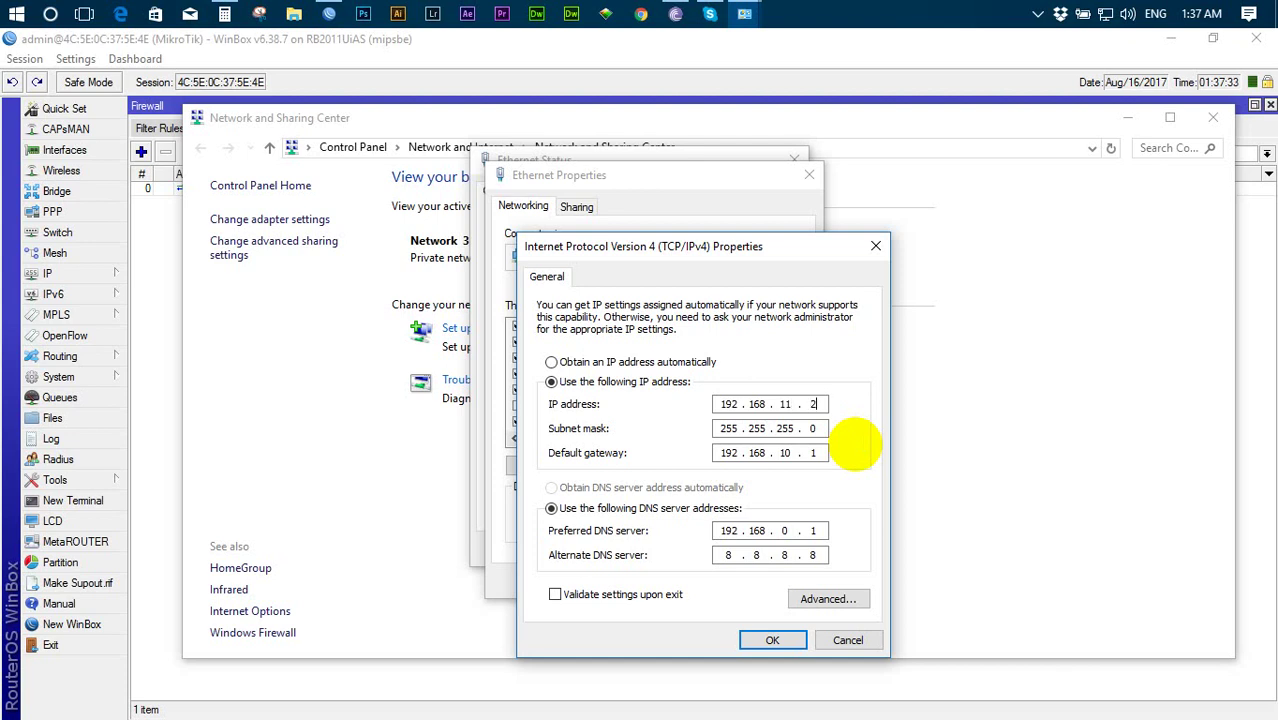
key("Tab")
key("Tab")
left_click(770, 640)
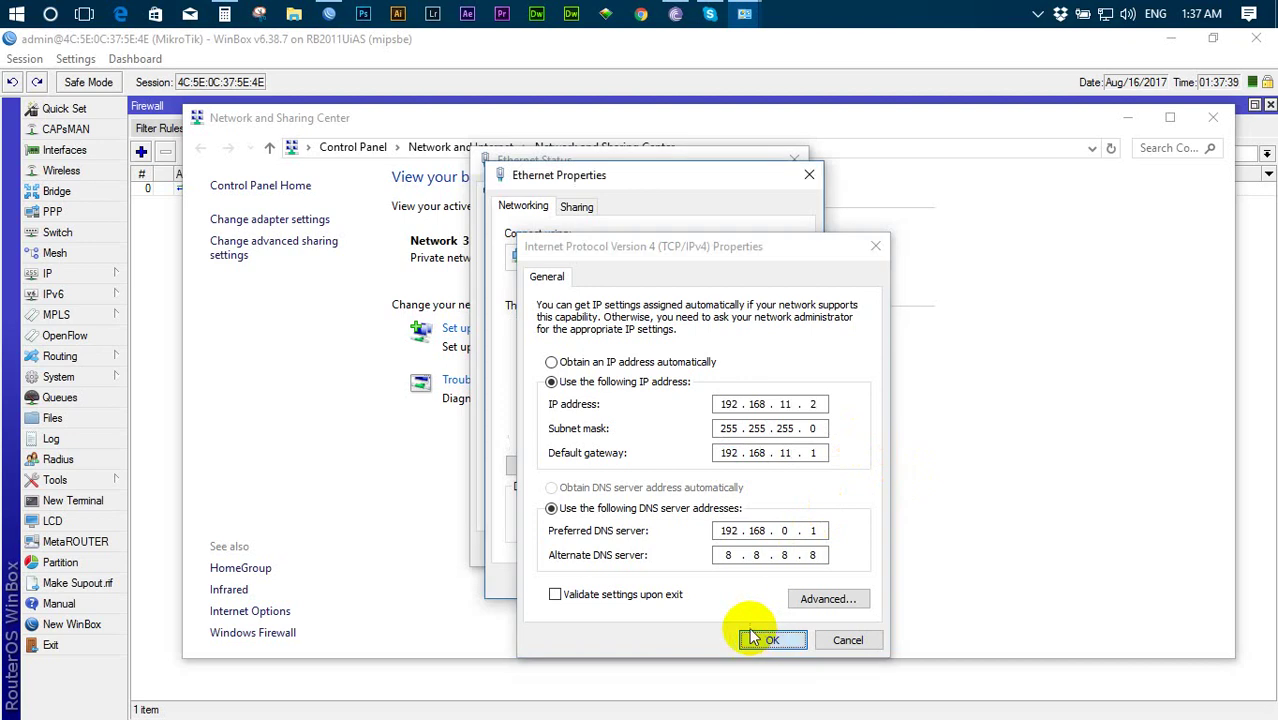
left_click(702, 584)
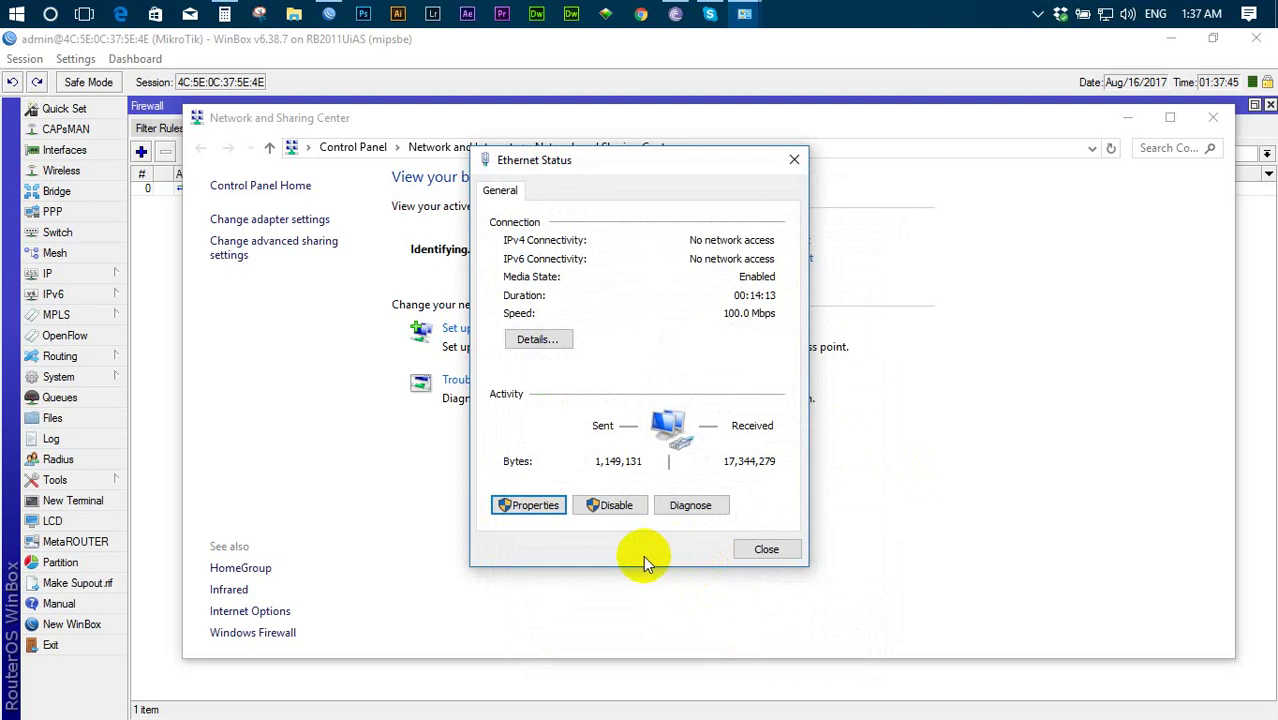
left_click(765, 550)
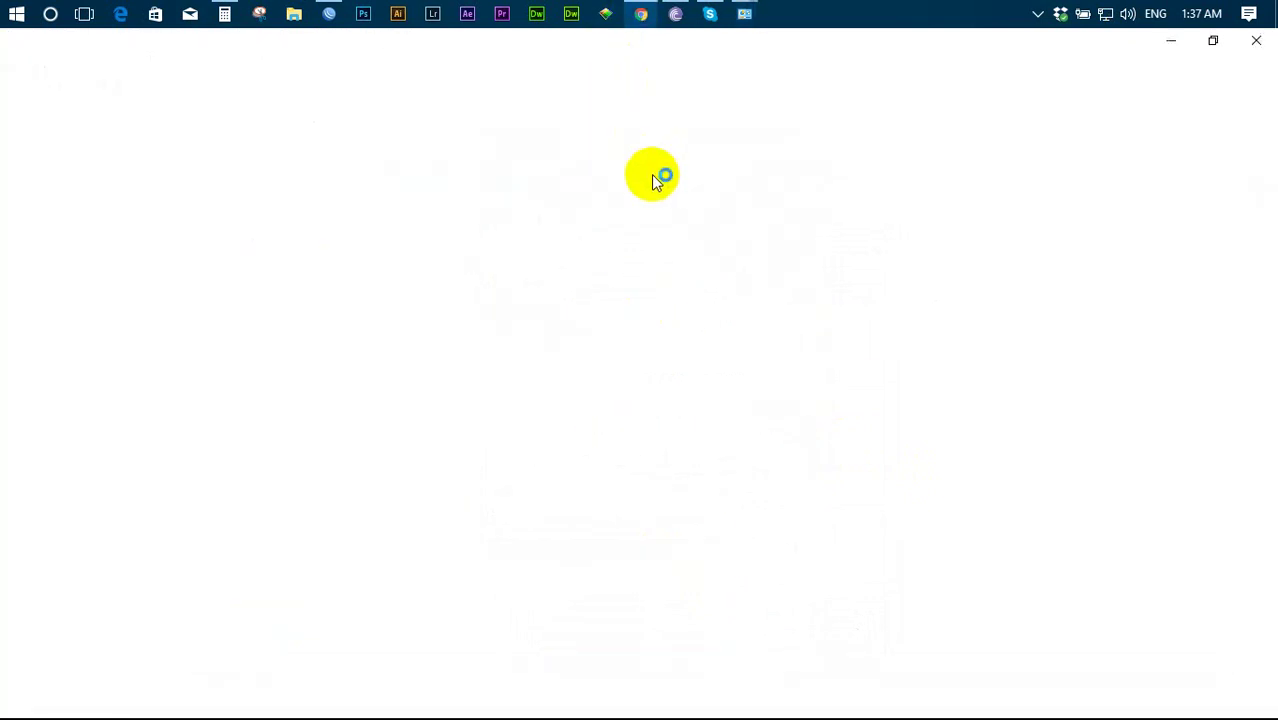
- Confirm in the Ethernet status details that the adapter now uses 192.168.11.2
mouse_move(744, 14)
left_click(801, 131)
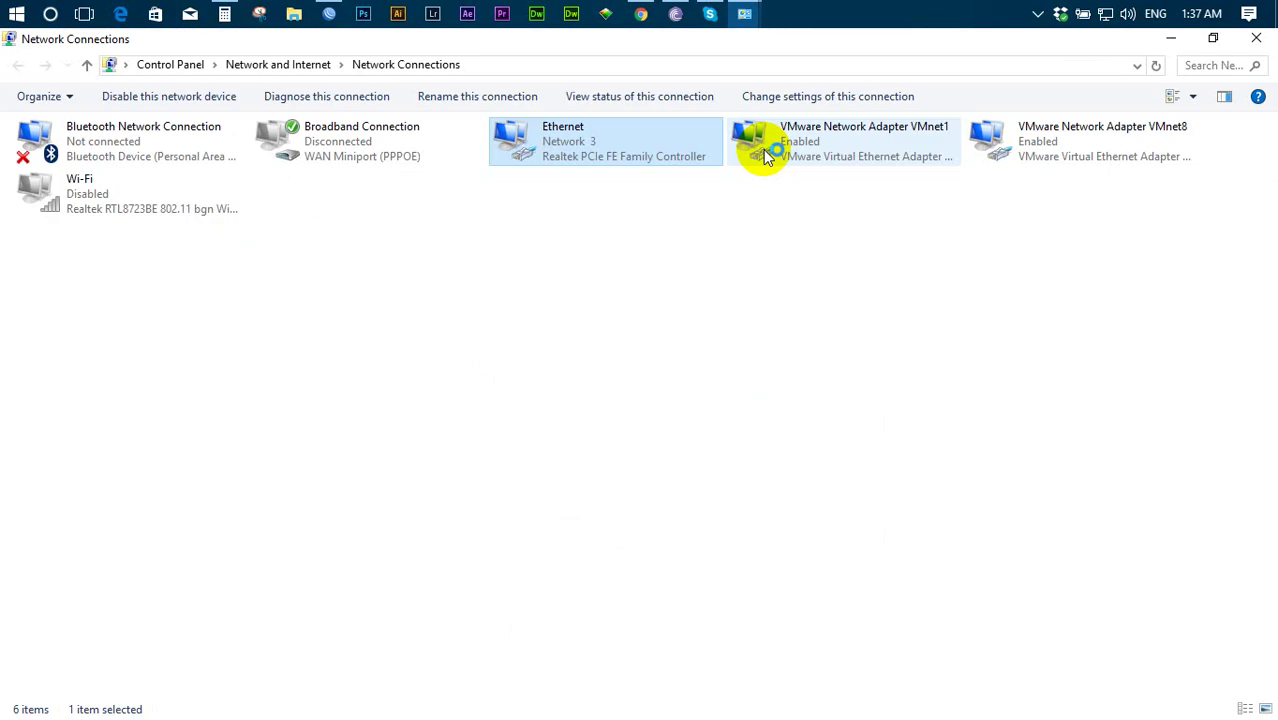
right_click(599, 151)
left_click(608, 176)
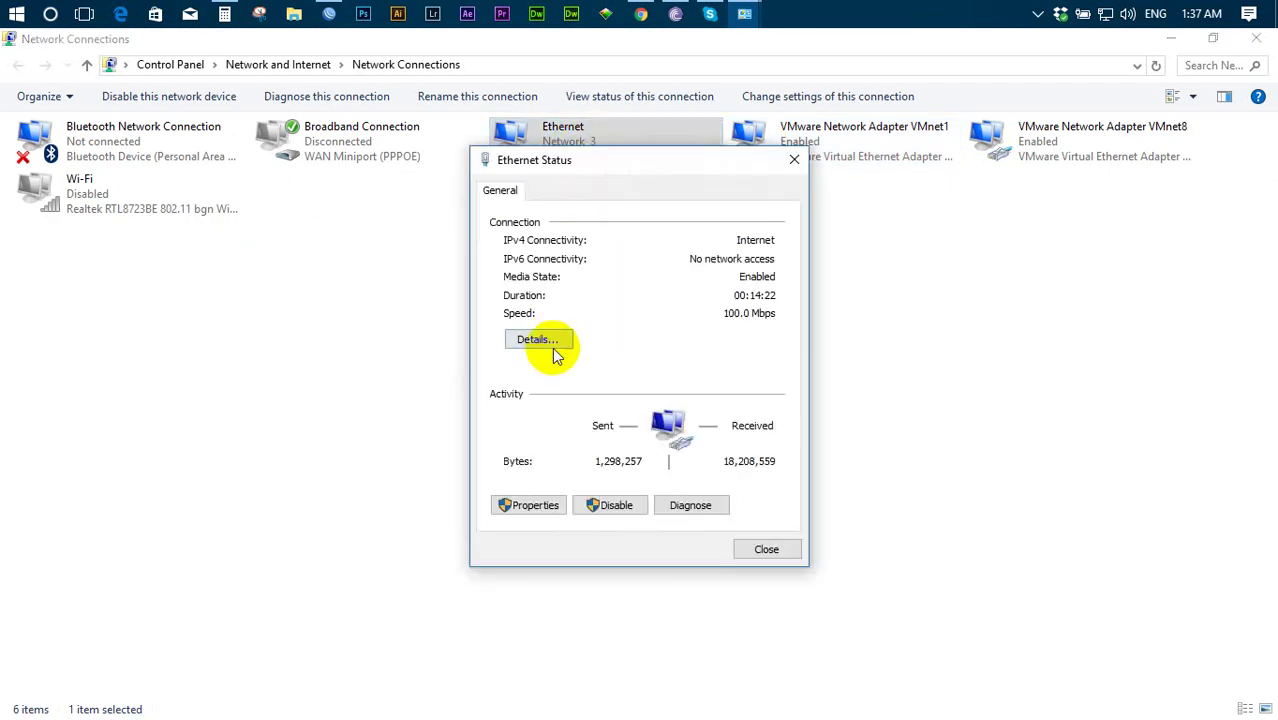
left_click(554, 347)
left_click(666, 328)
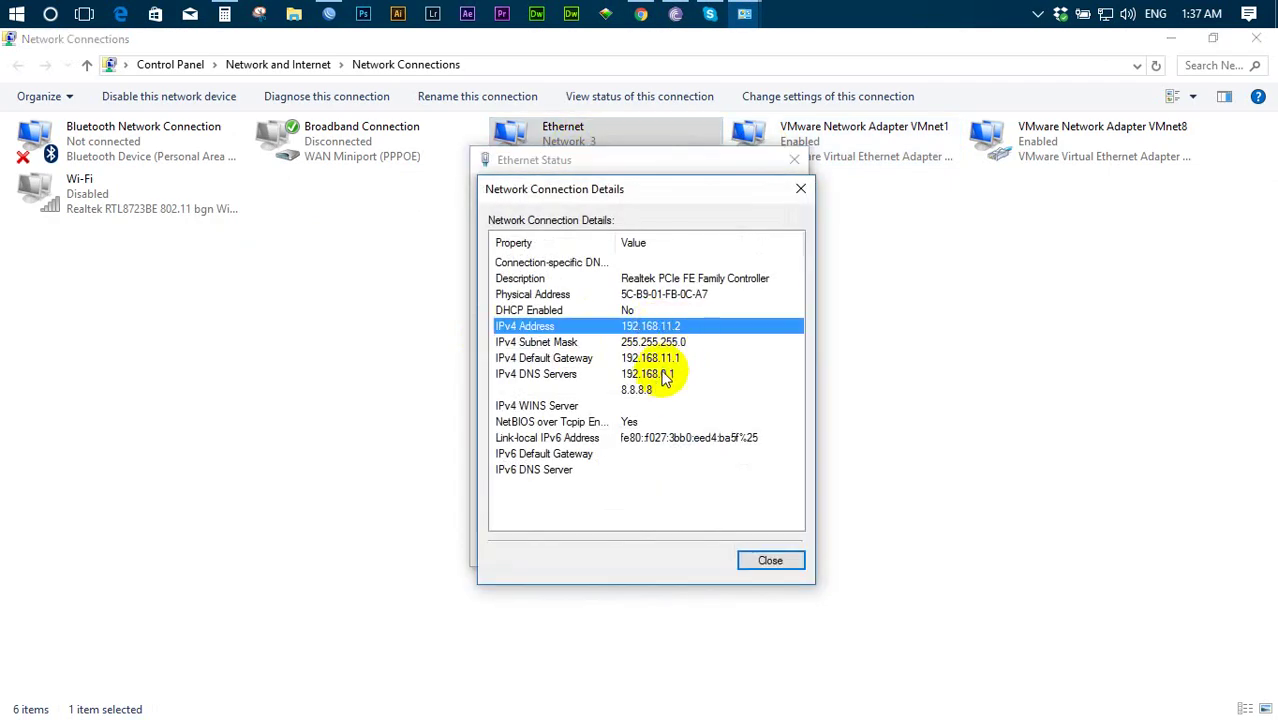
left_click(333, 14)
left_click(45, 273)
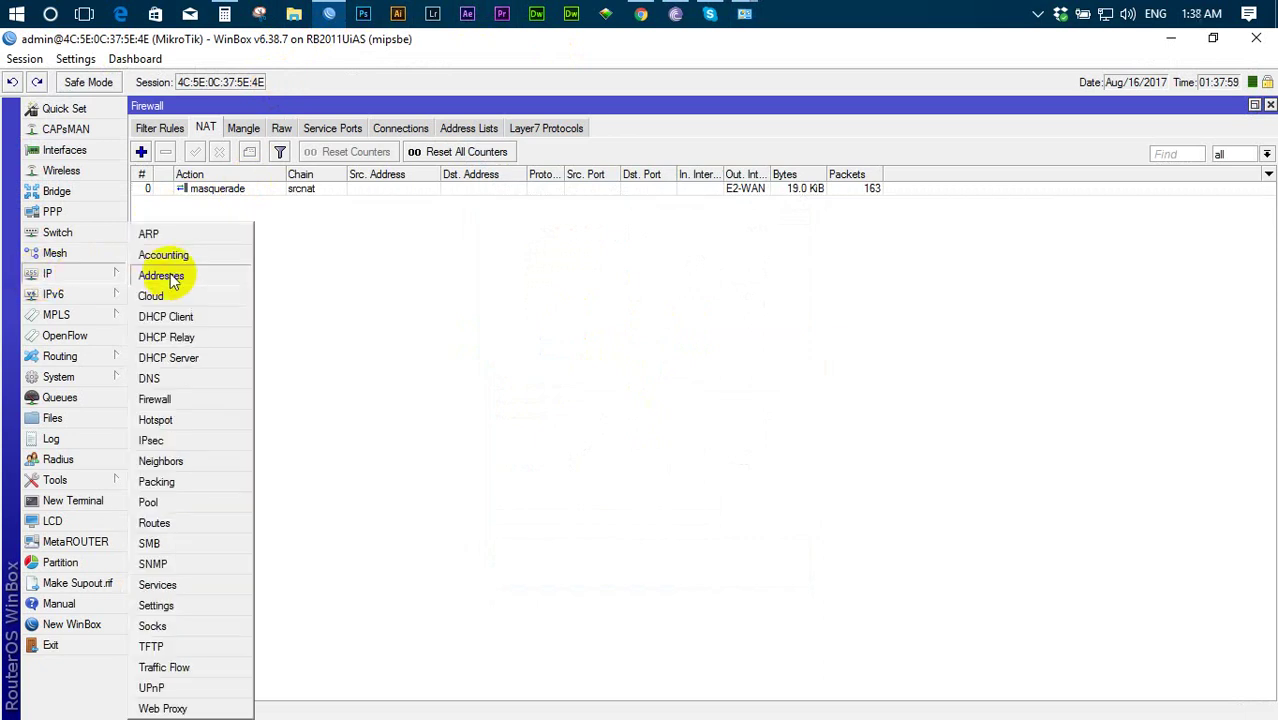
left_click(161, 276)
left_click(214, 193)
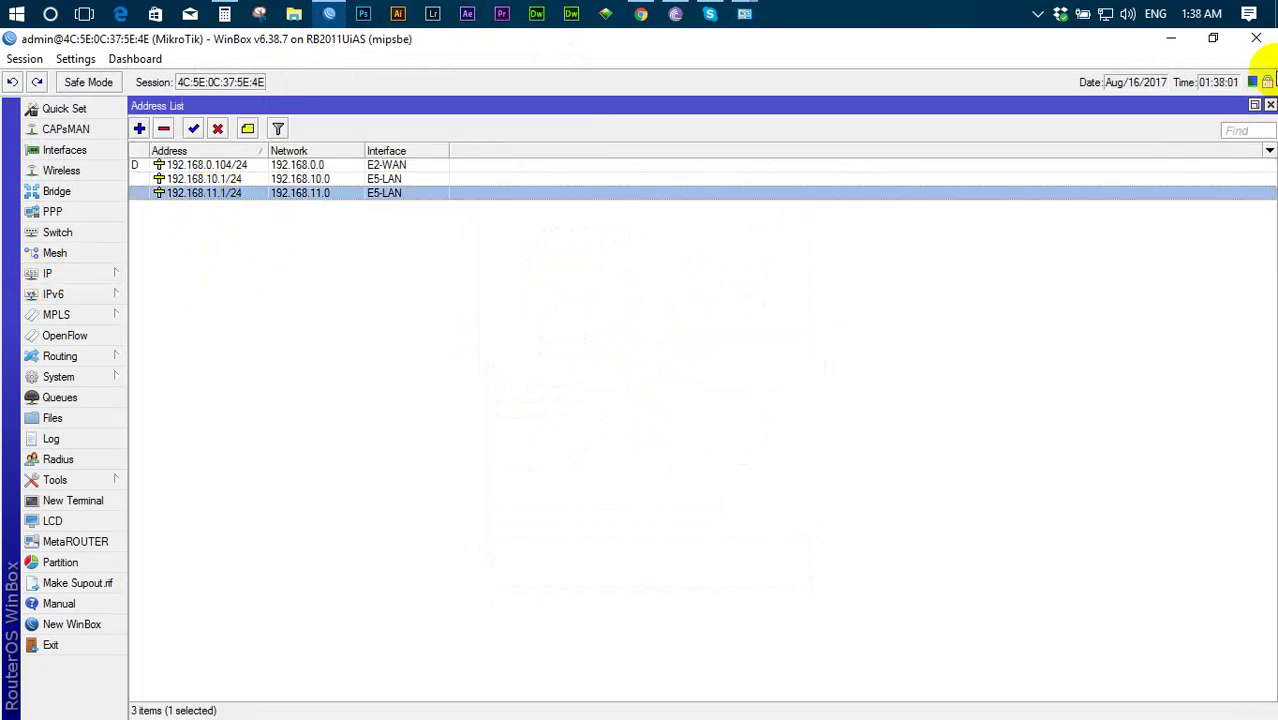
left_click(1270, 105)
left_click(269, 187)
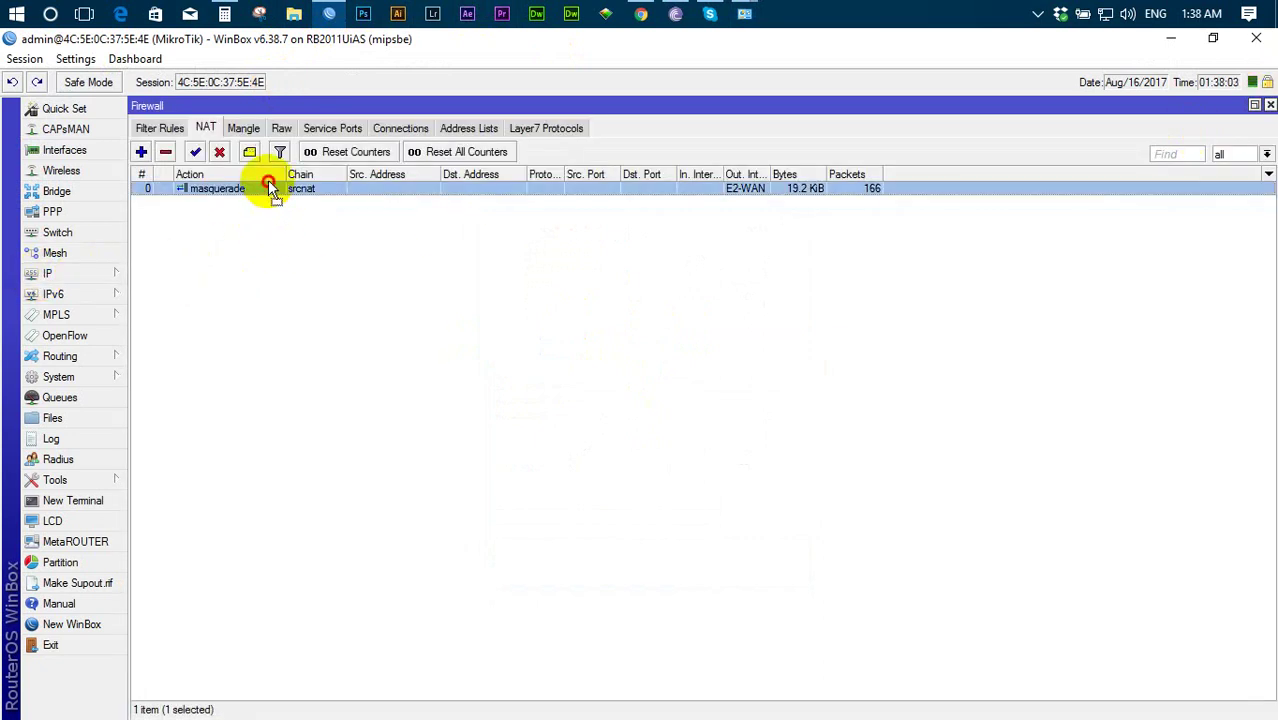
double_click(272, 188)
left_click(543, 132)
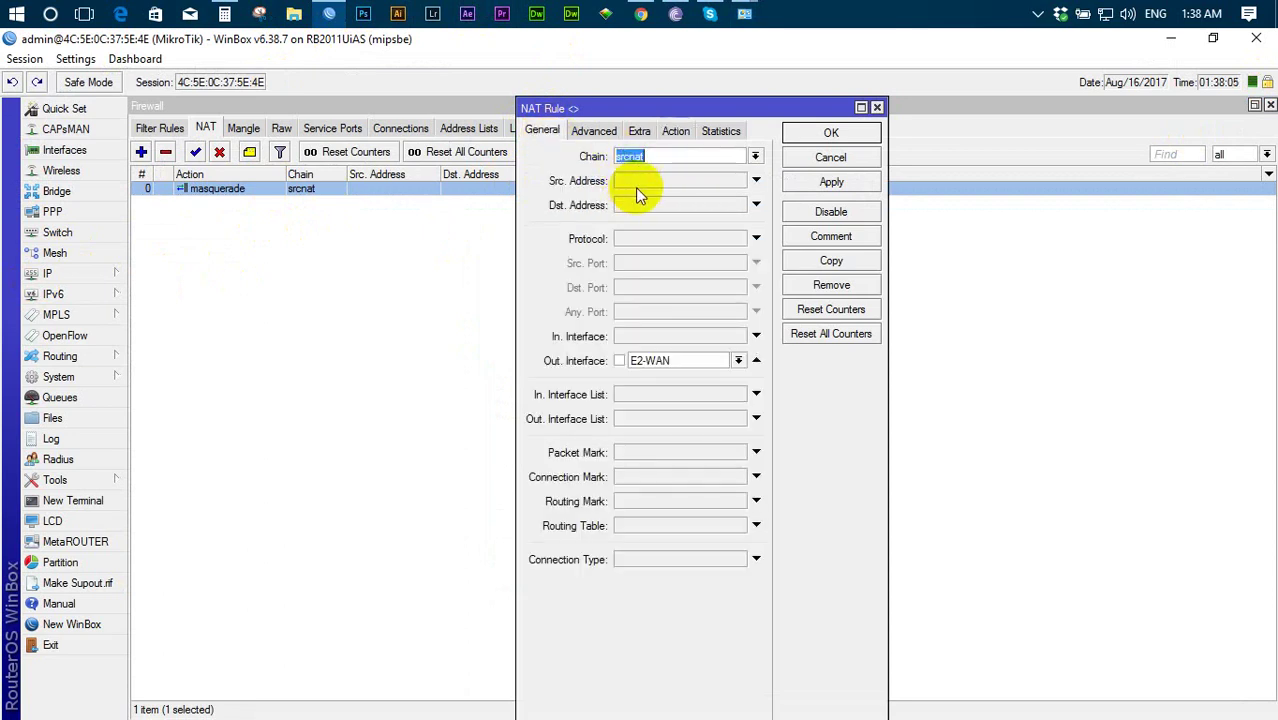
left_click(852, 134)
- Load the TRST Network YouTube channel in Chrome and scroll down through it
left_click(641, 14)
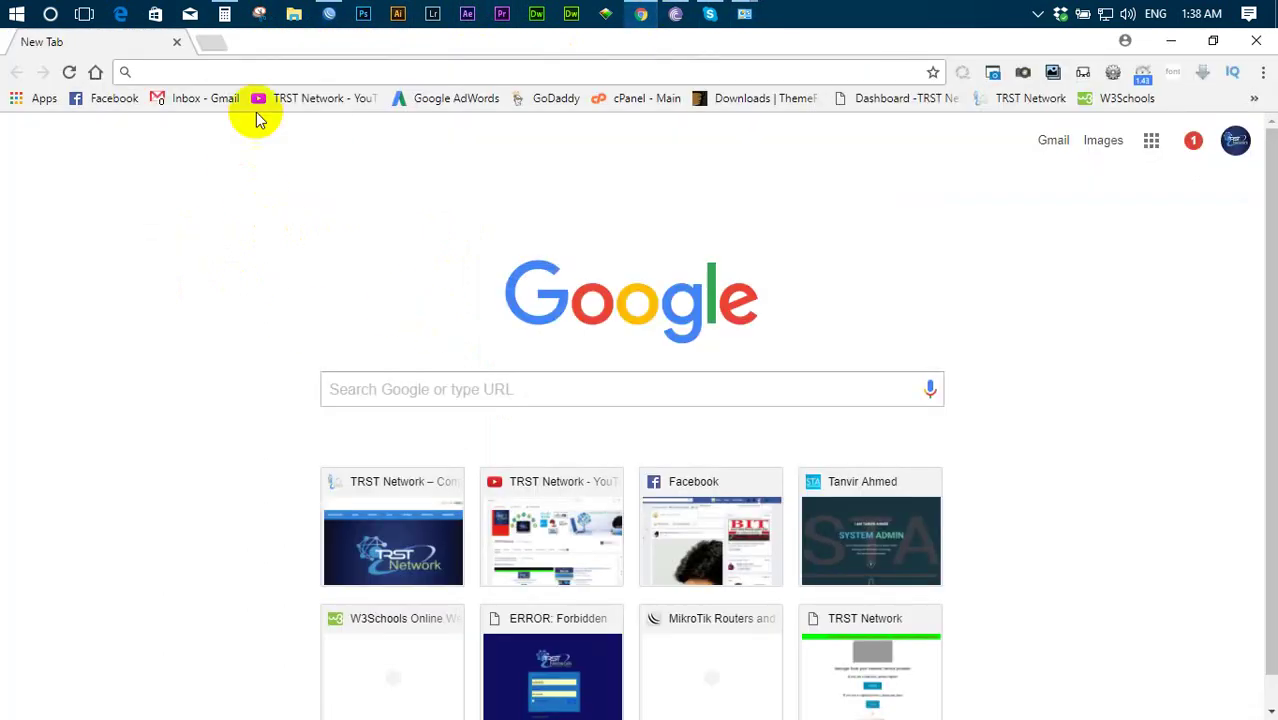
left_click(284, 106)
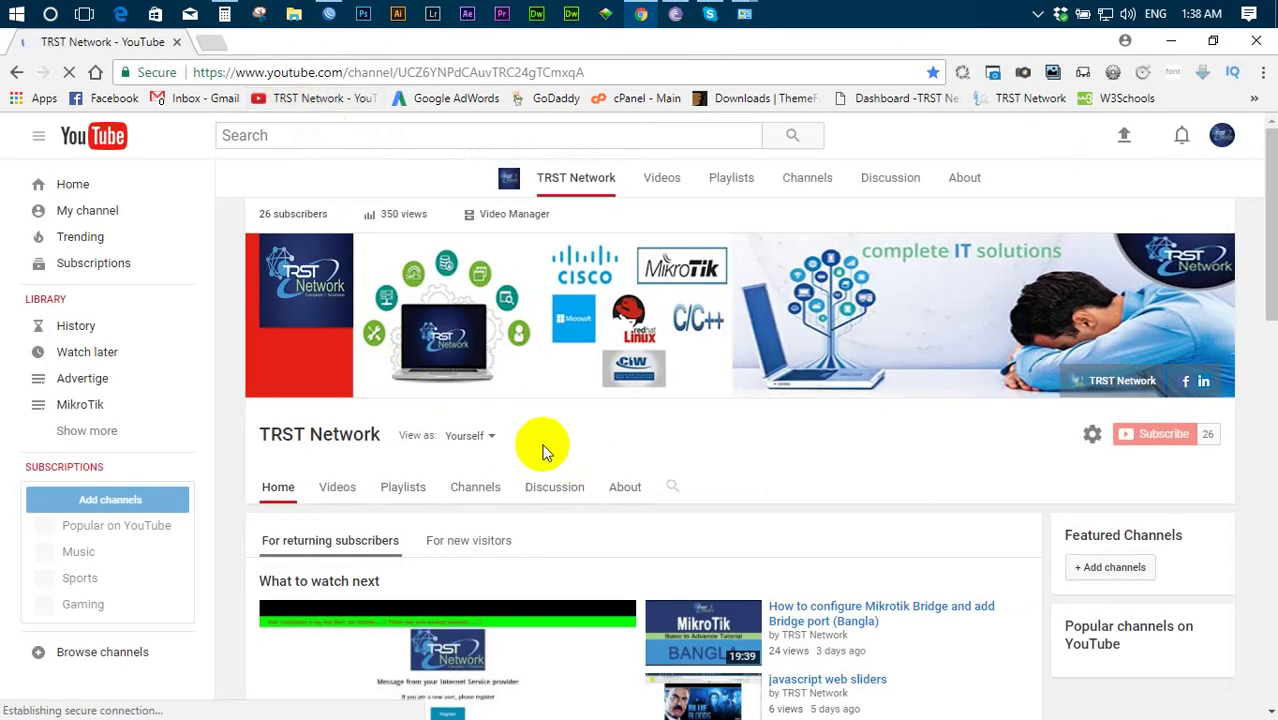
scroll(543, 450, "down", 3)
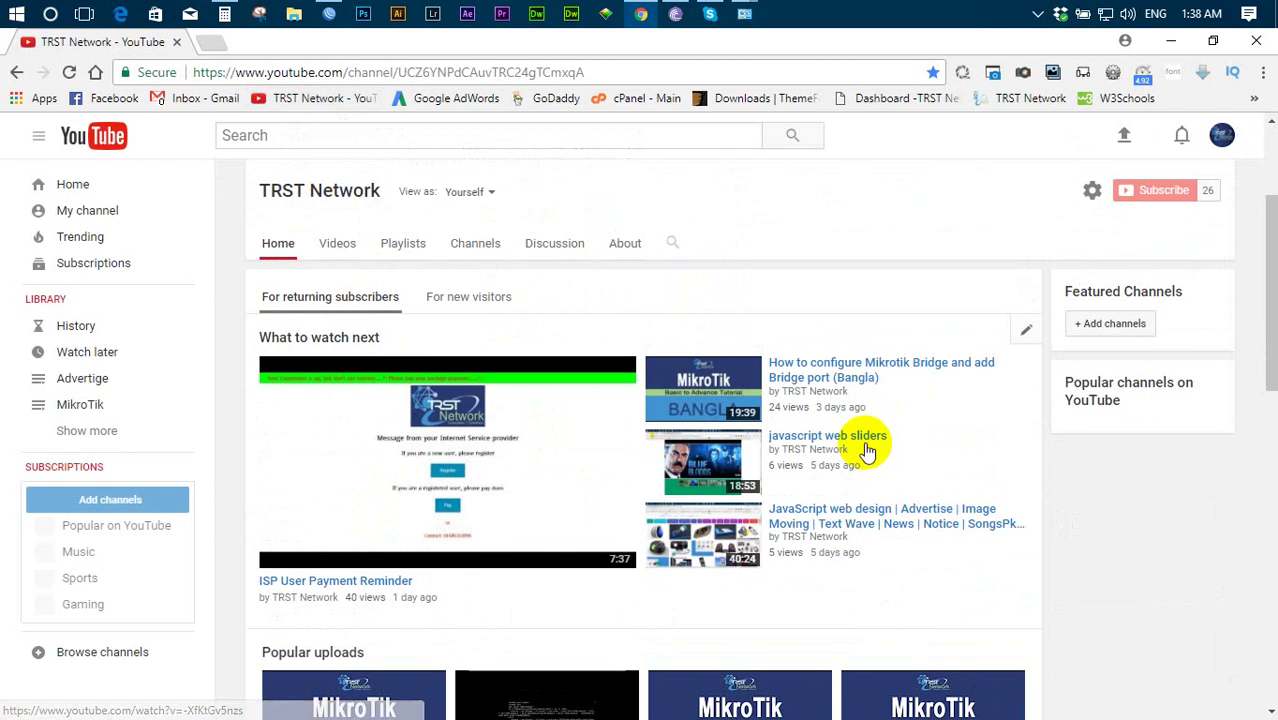
scroll(941, 451, "down", 1)
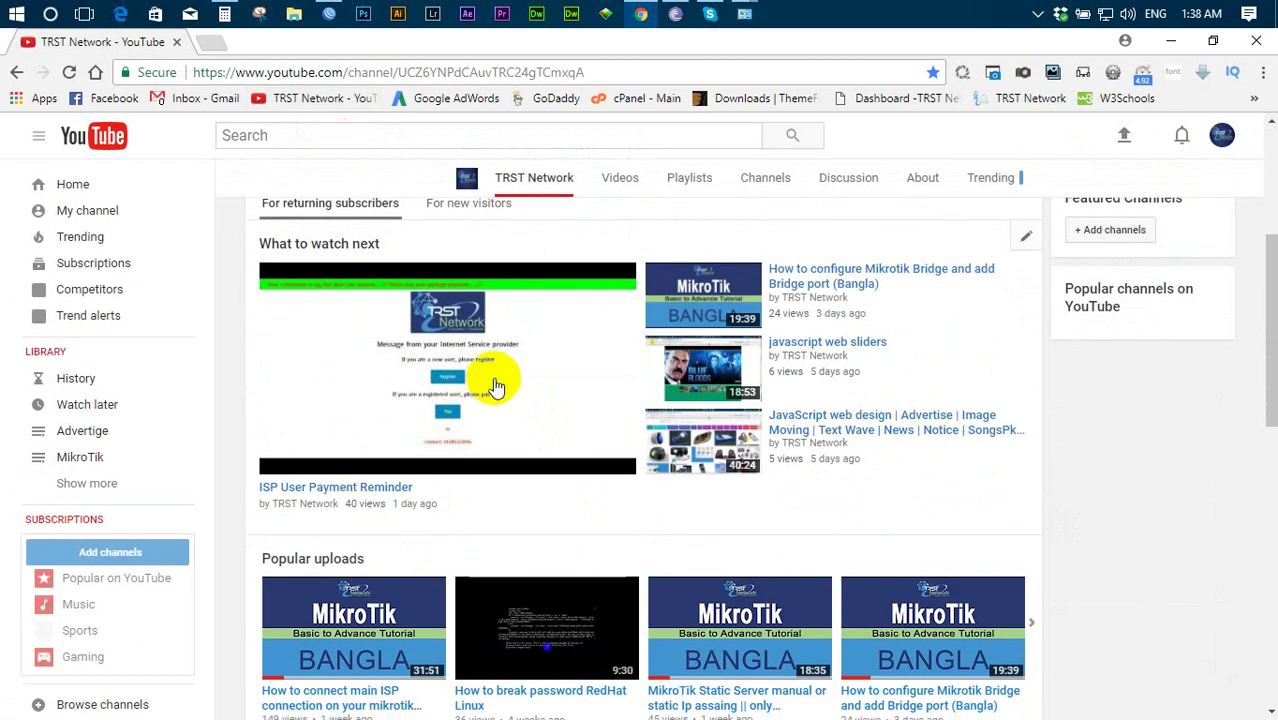
- Search Google for 'test', open trstnetwork.com from the bookmarks, then close Chrome
left_click(210, 42)
type("test")
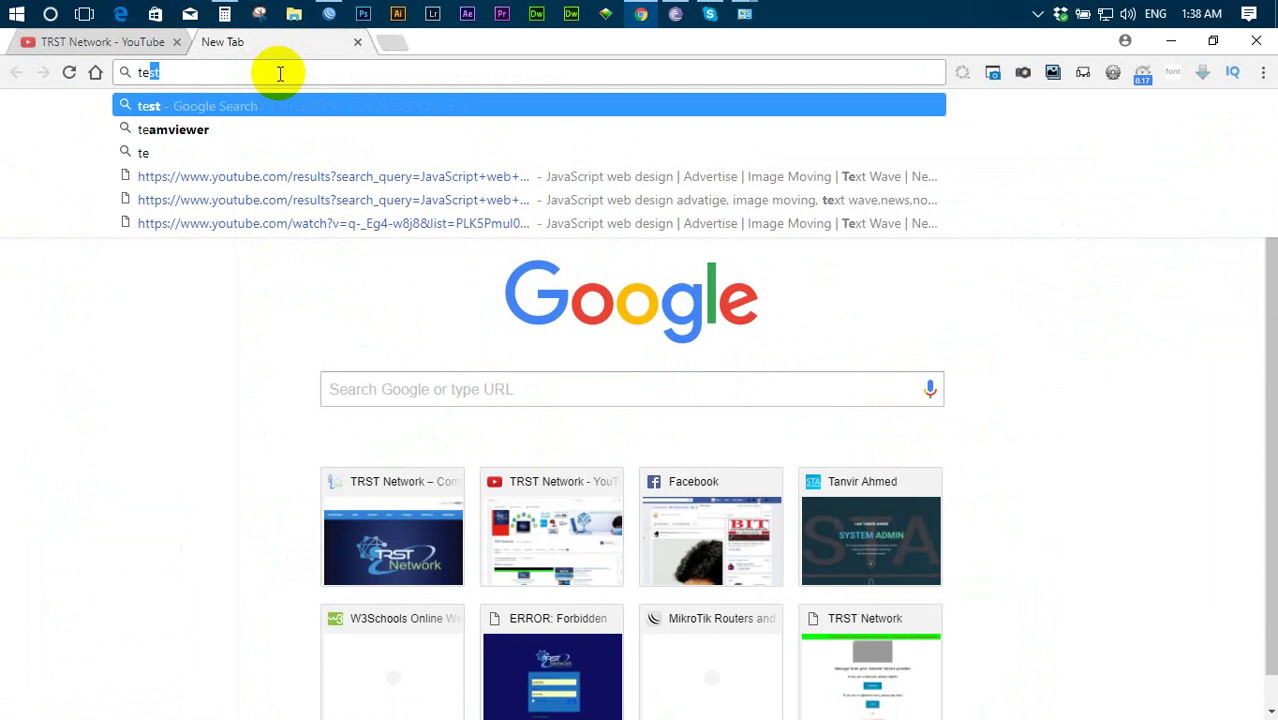
key("Return")
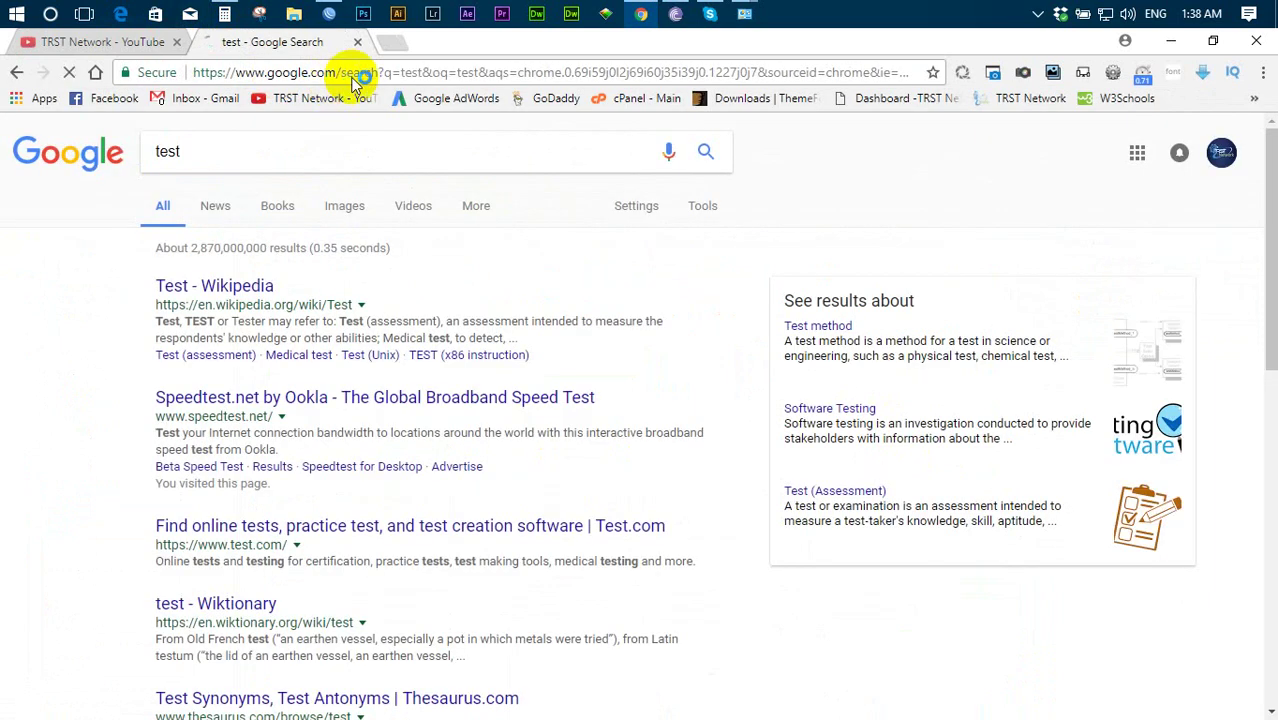
left_click(1037, 98)
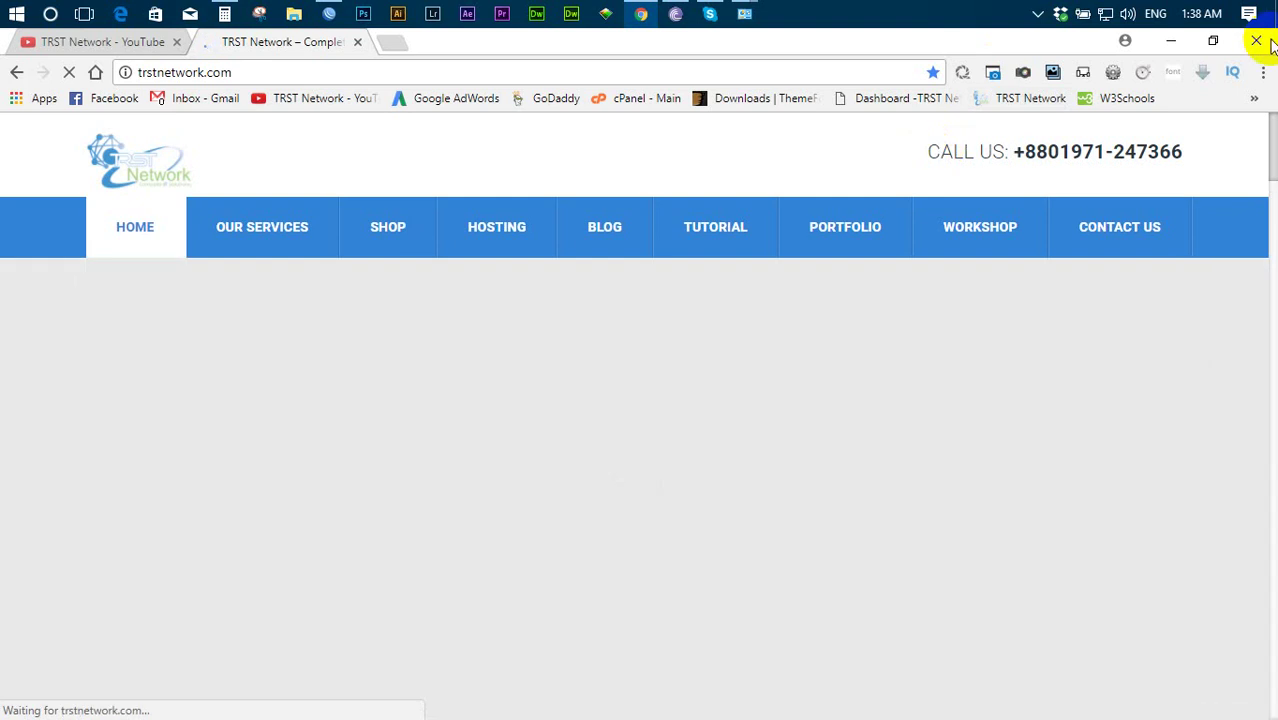
left_click(1266, 43)
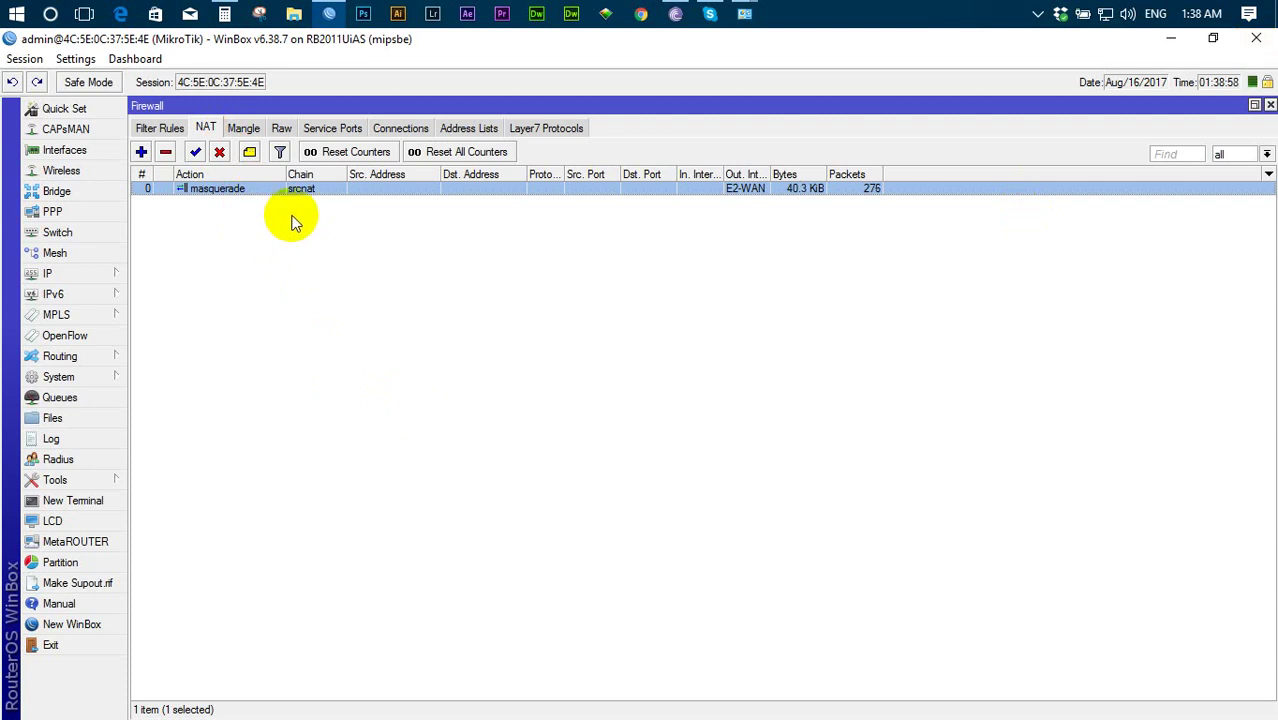
- Delete the masquerade NAT rule and bring up the router's IP address list
key("Delete")
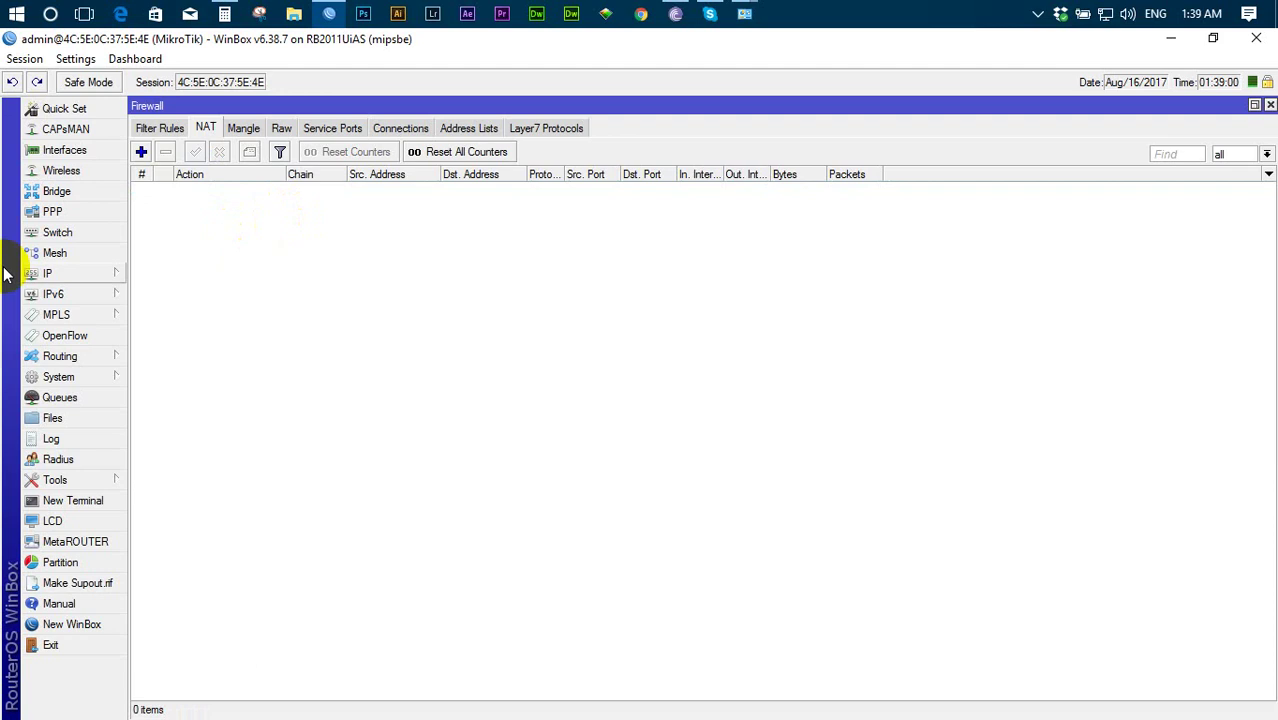
left_click(47, 273)
left_click(162, 276)
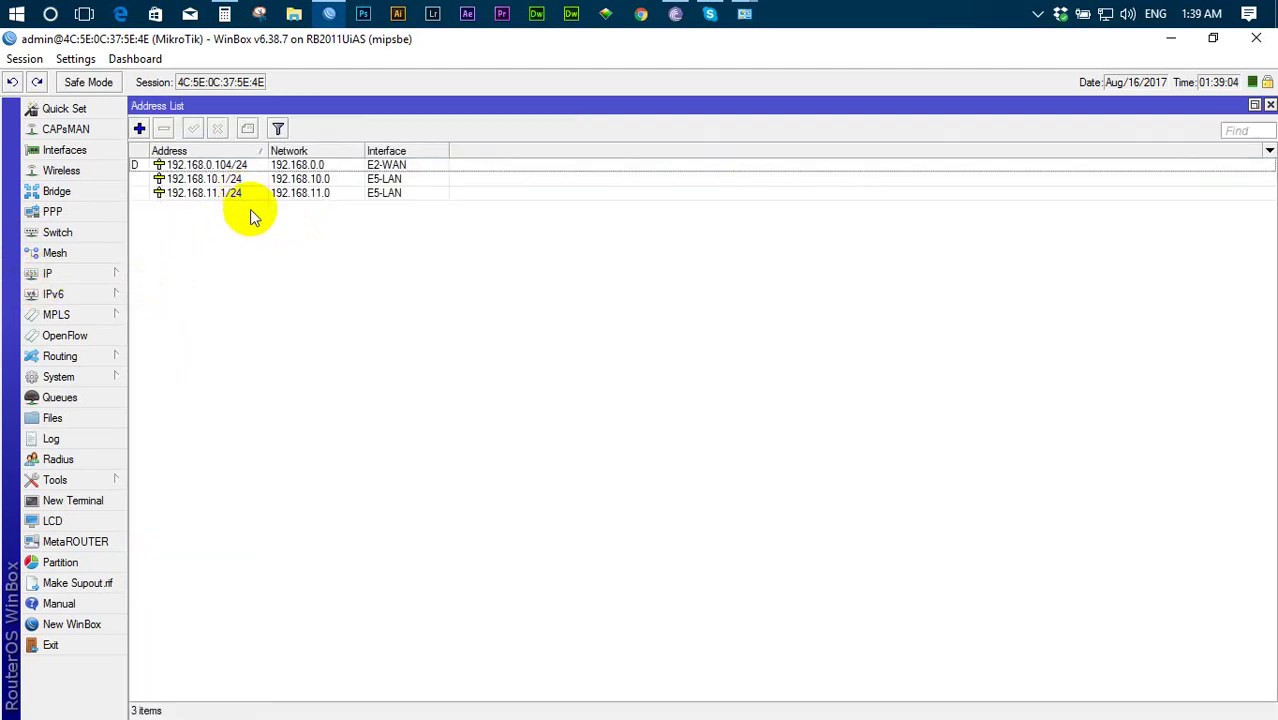
- Add the router address 192.168.12.1/24 on interface E5-LAN
left_click(140, 129)
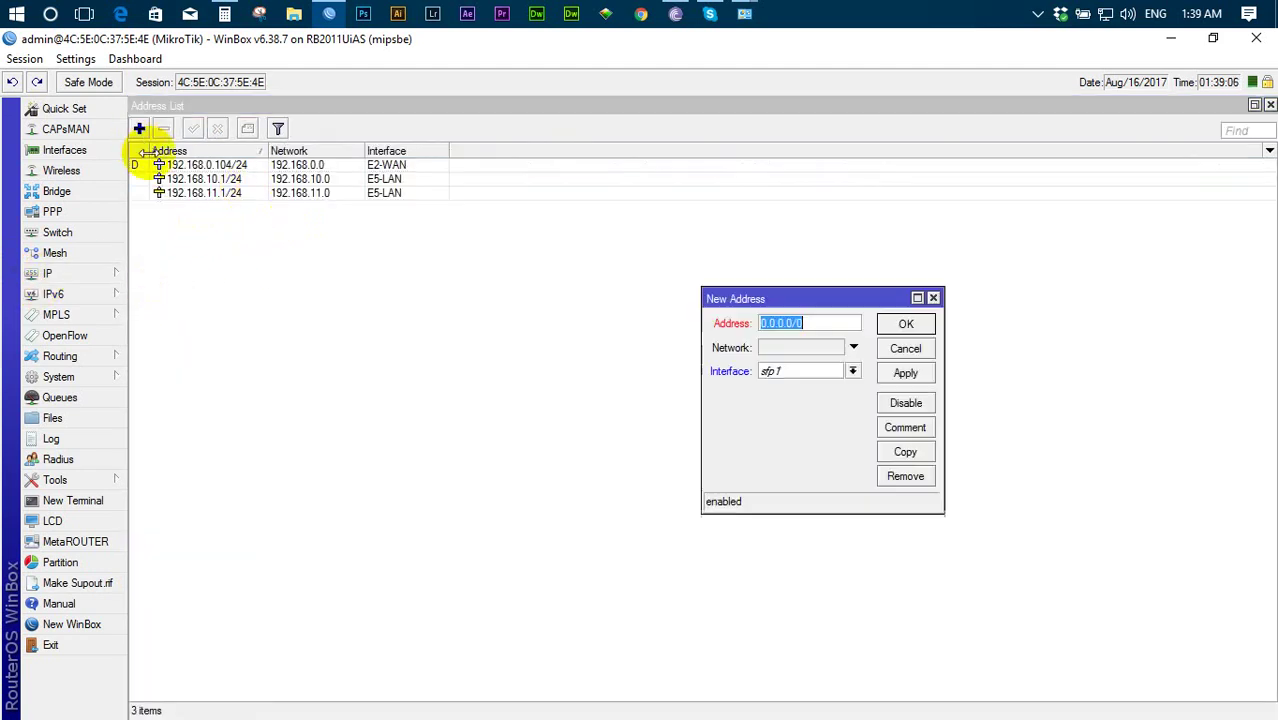
type("192.168.12.1/24")
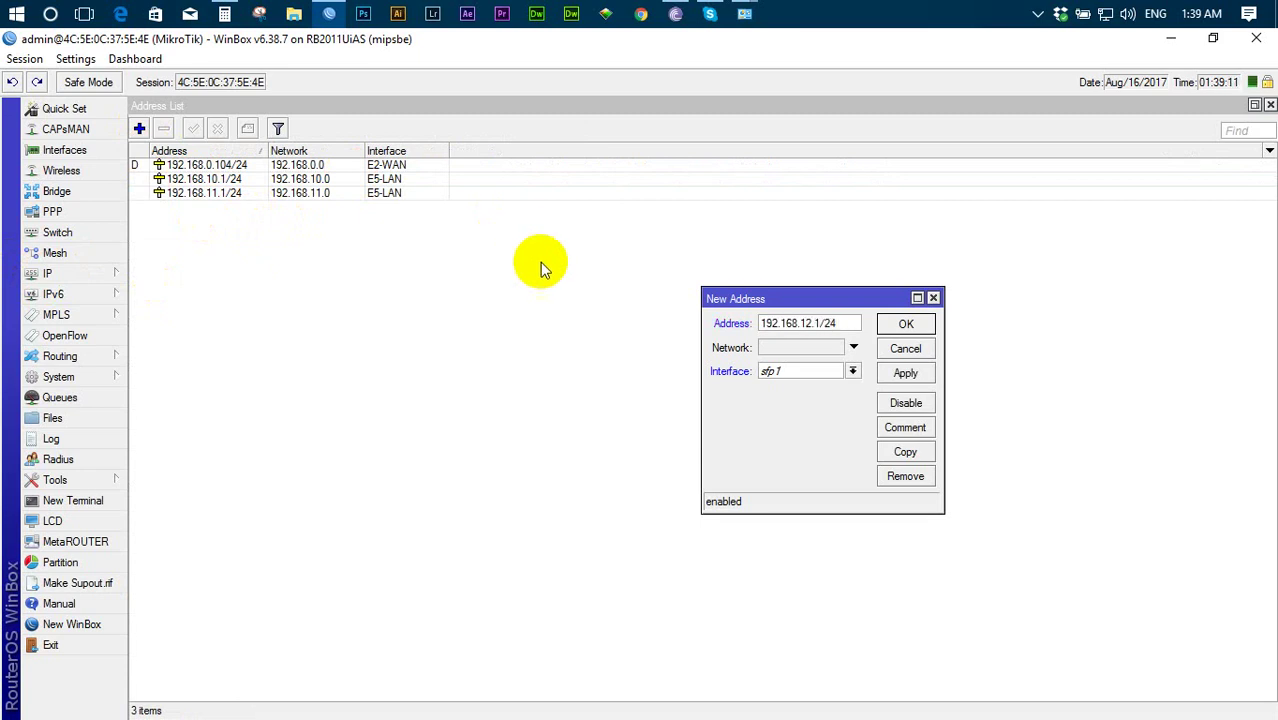
left_click(852, 371)
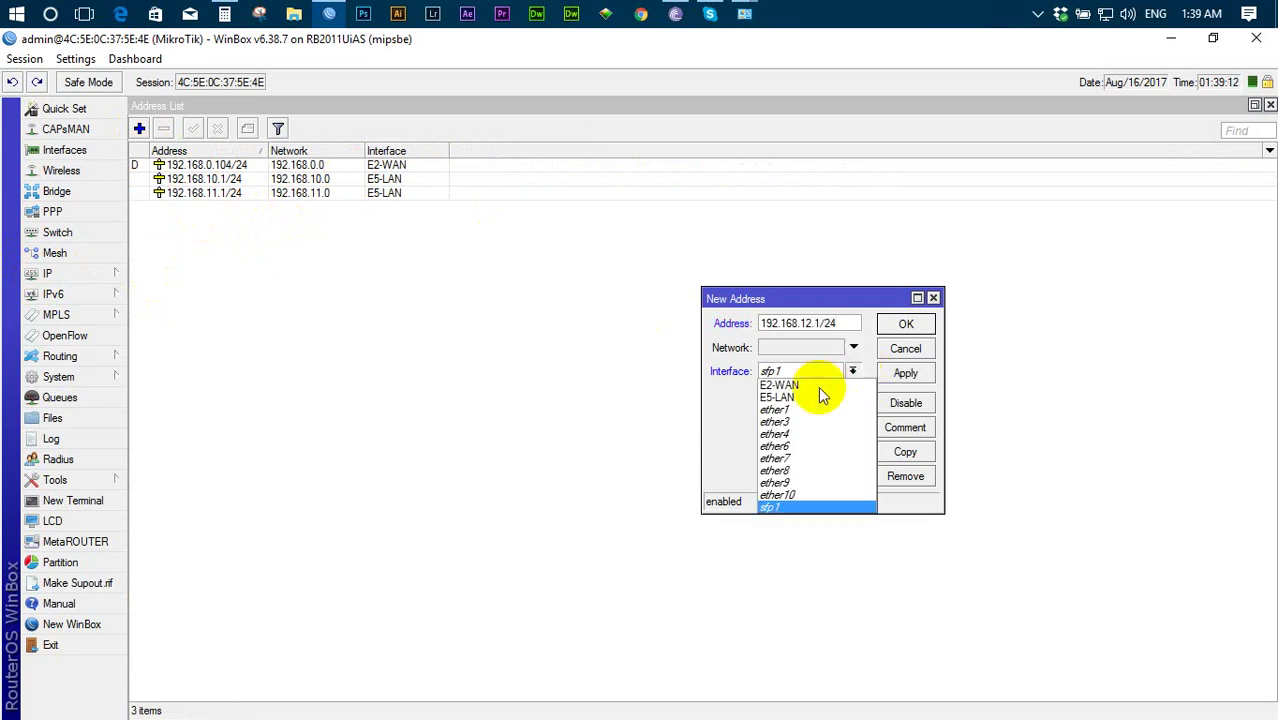
left_click(790, 397)
left_click(904, 378)
left_click(904, 323)
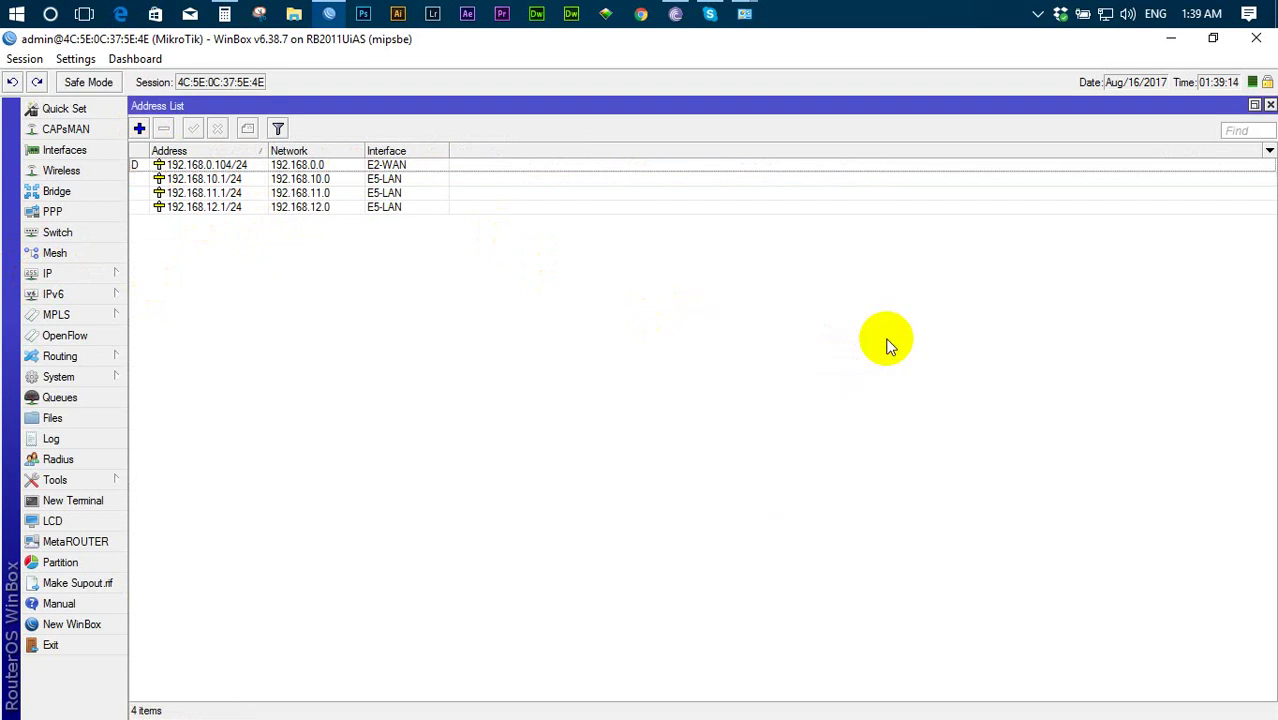
- Review the 192.168.10.1, 192.168.11.1 and 192.168.12.1 /24 addresses, then close the list
left_click(244, 180)
left_click(244, 193)
left_click(244, 207)
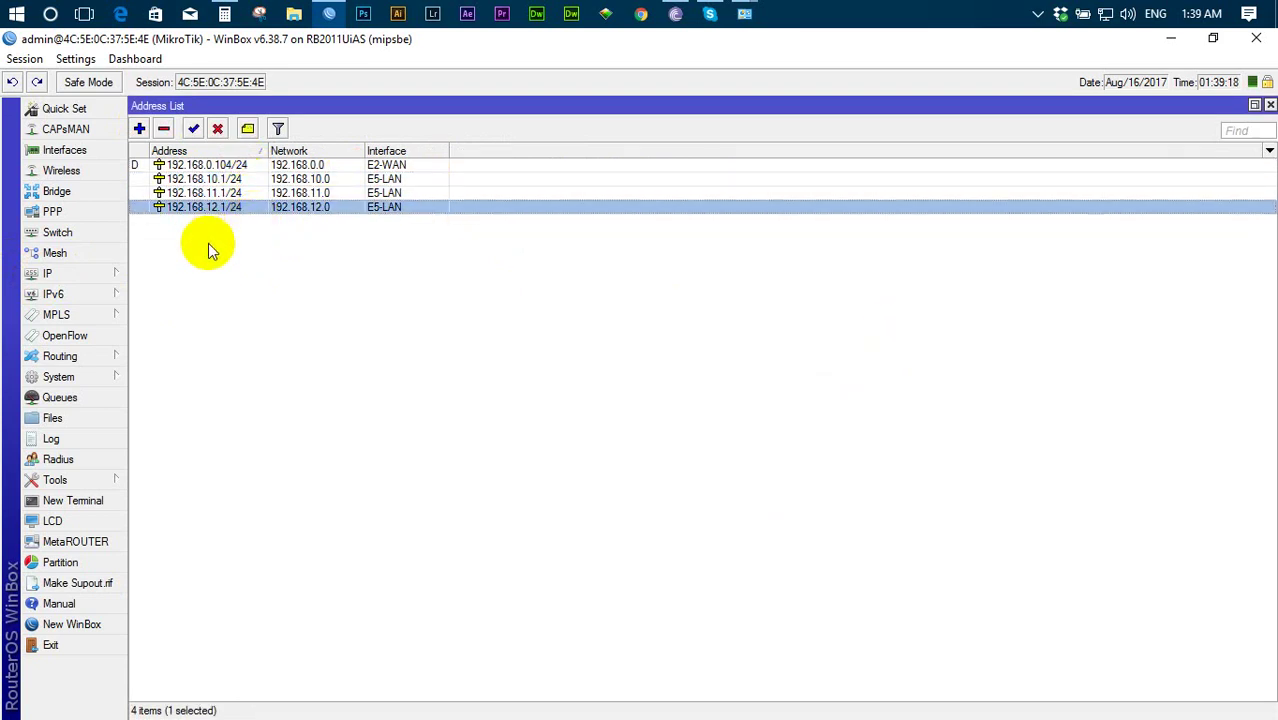
left_click(228, 179)
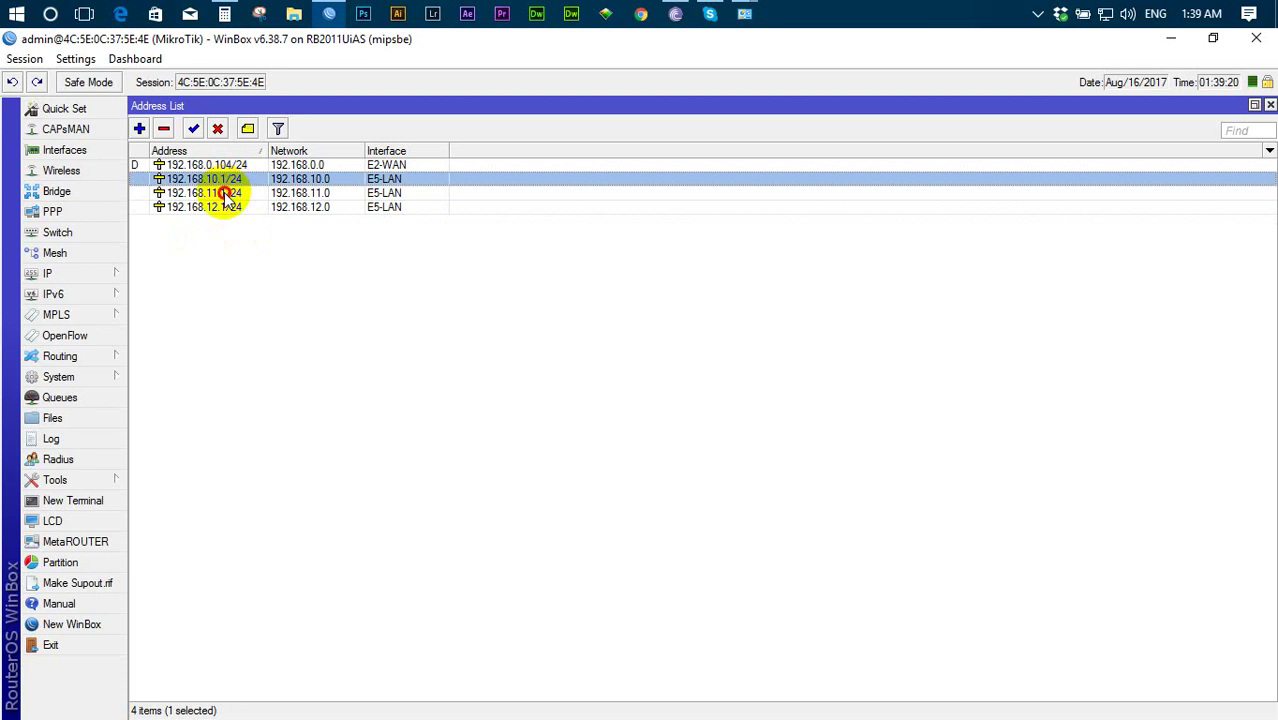
left_click(228, 193)
left_click(226, 206)
left_click(228, 179)
left_click(230, 192)
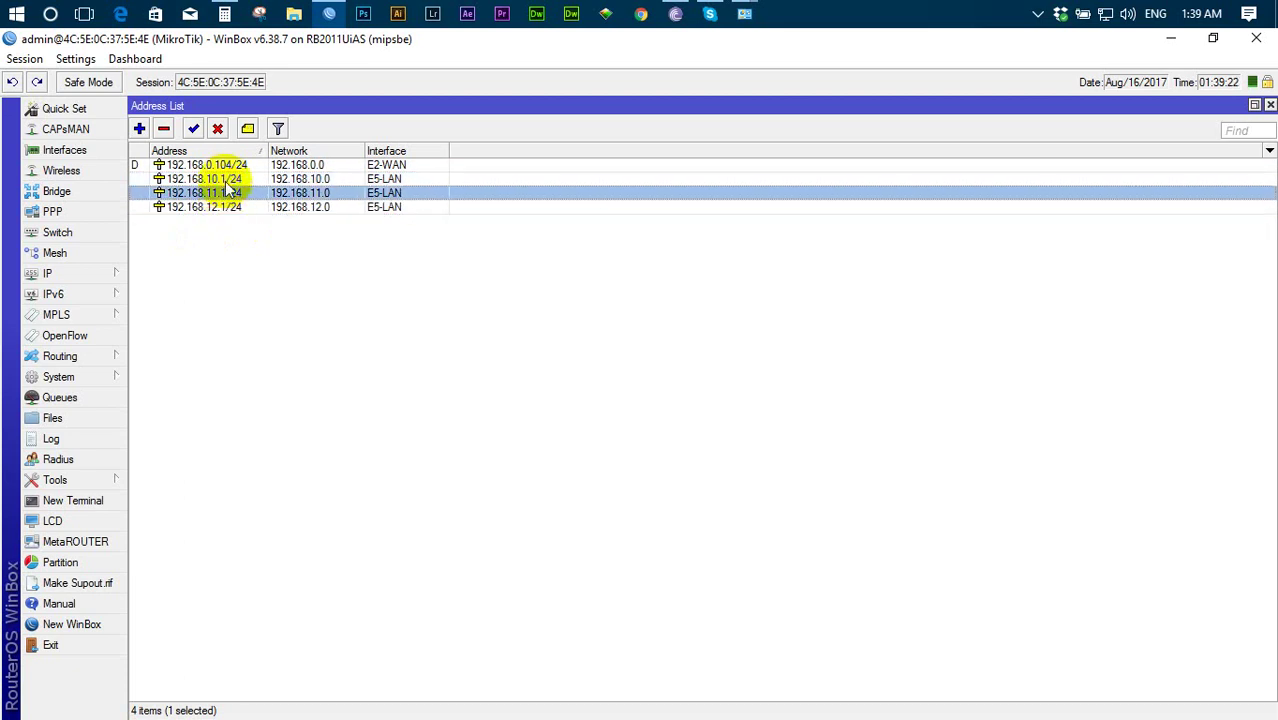
left_click(228, 179)
left_click(228, 193)
left_click(228, 206)
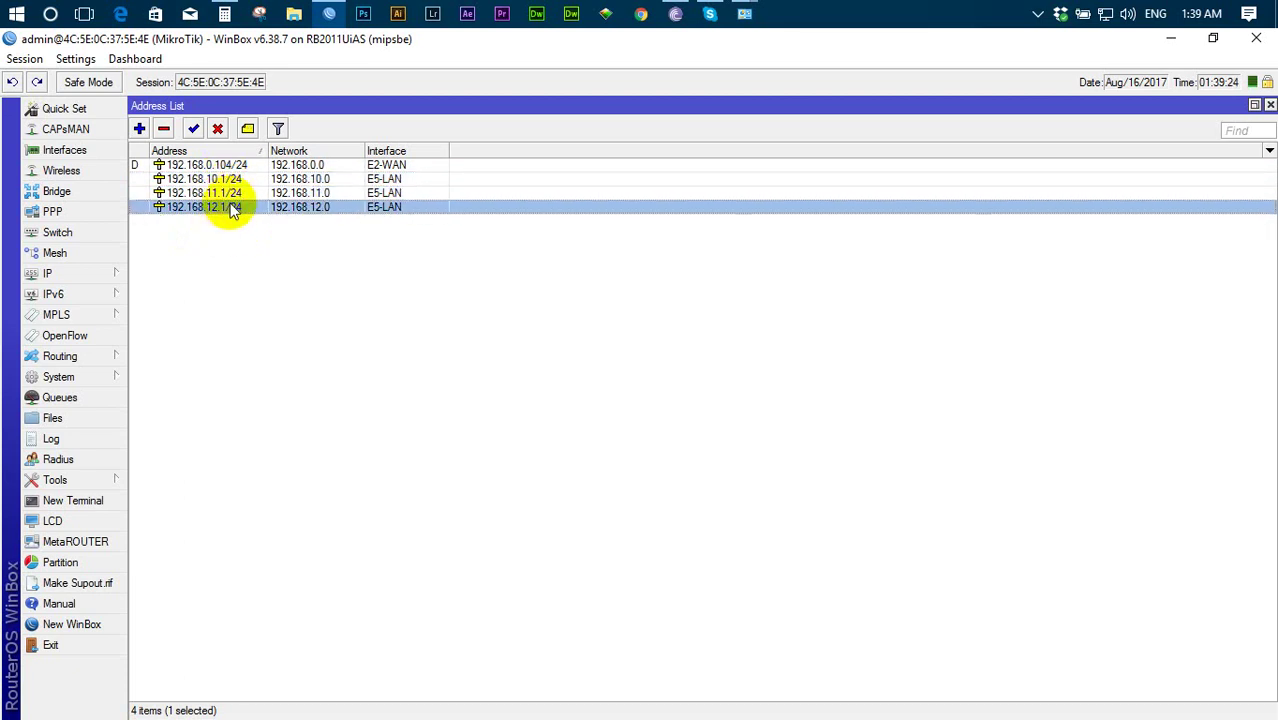
left_click(1271, 106)
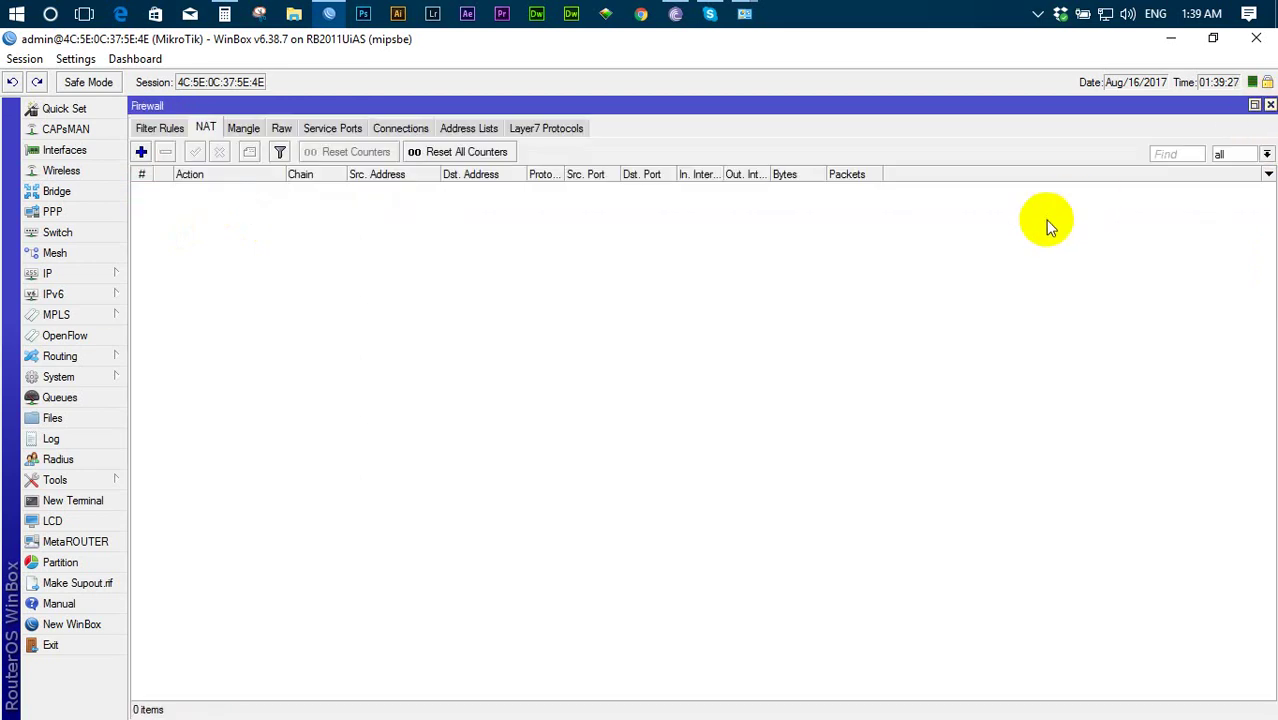
left_click(1270, 106)
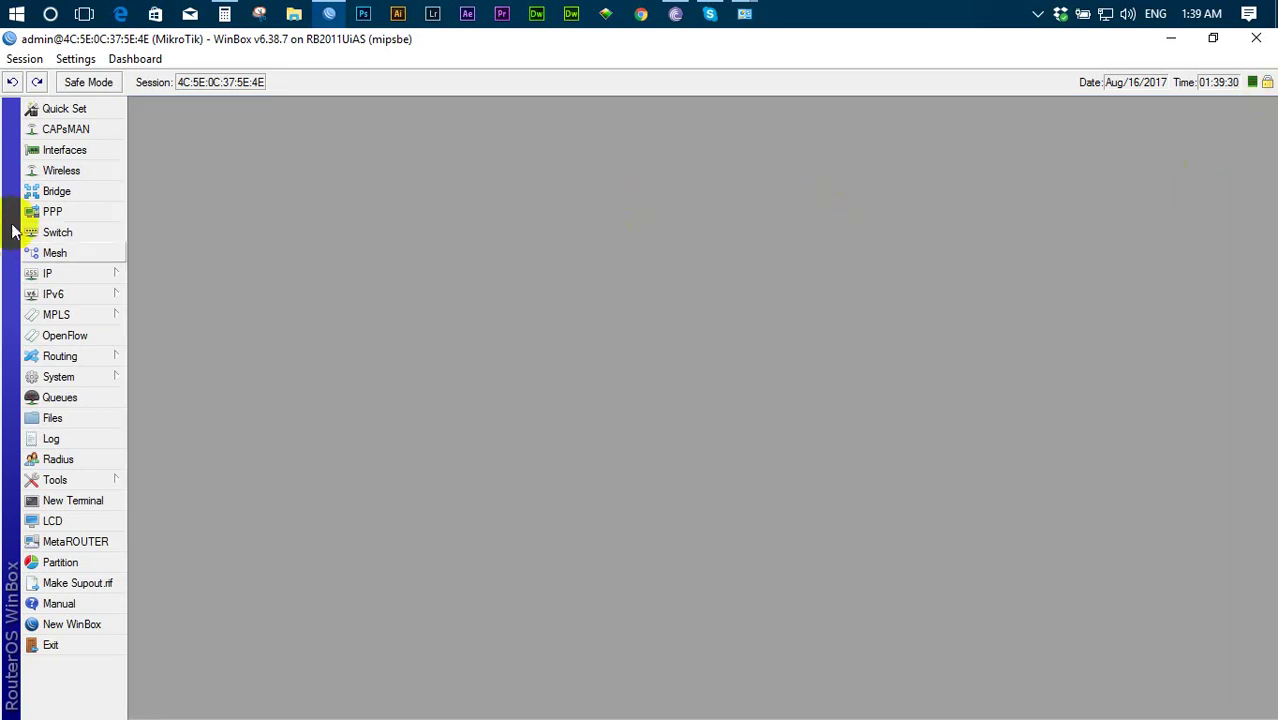
left_click(52, 273)
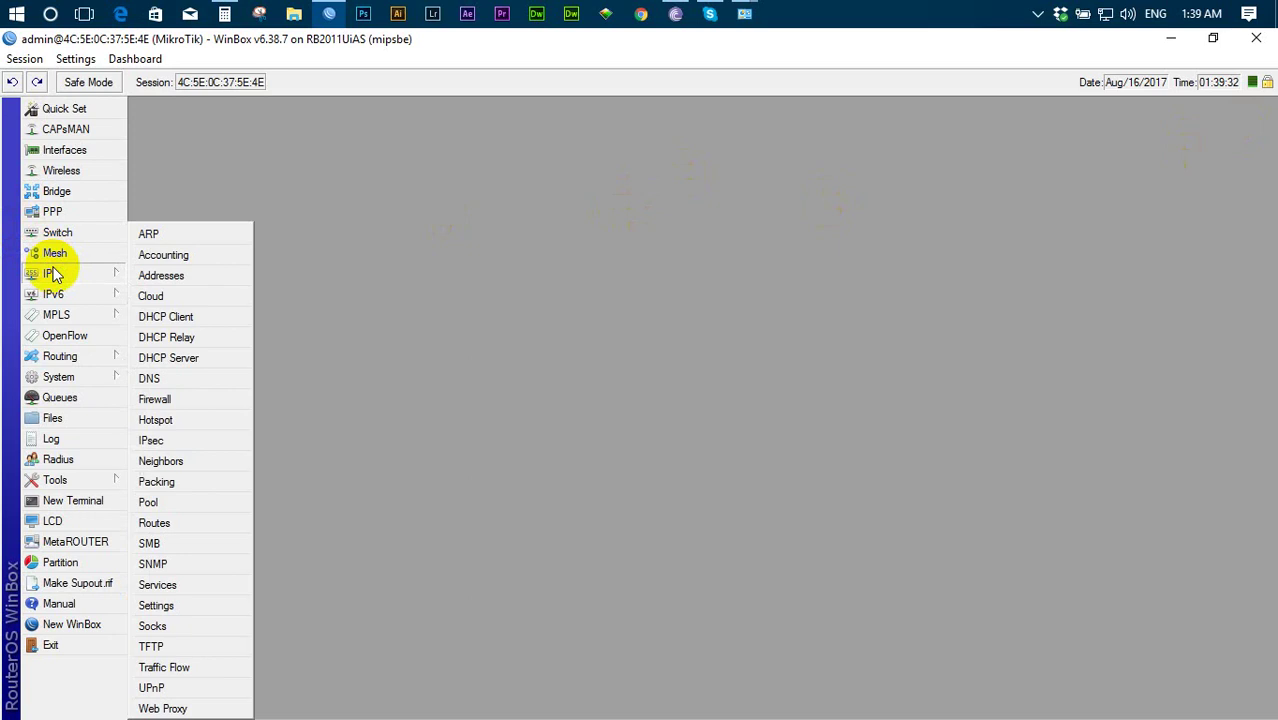
left_click(62, 273)
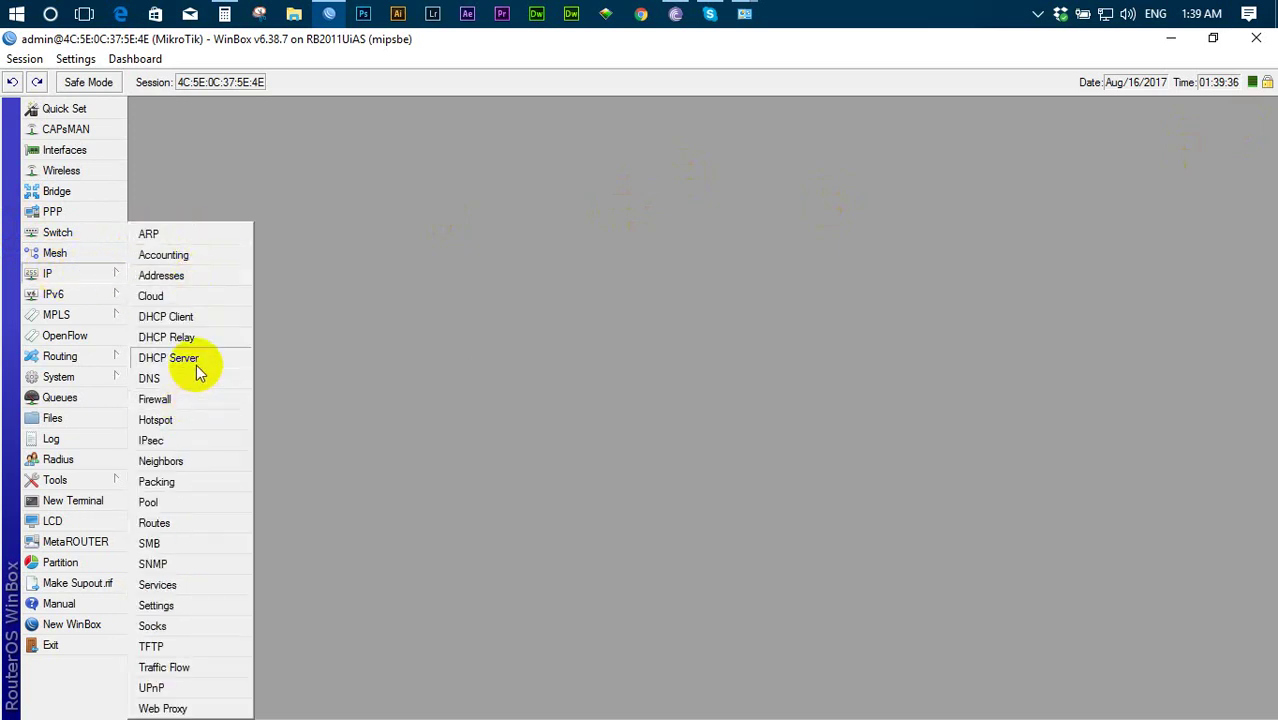
left_click(155, 399)
left_click(205, 128)
left_click(141, 152)
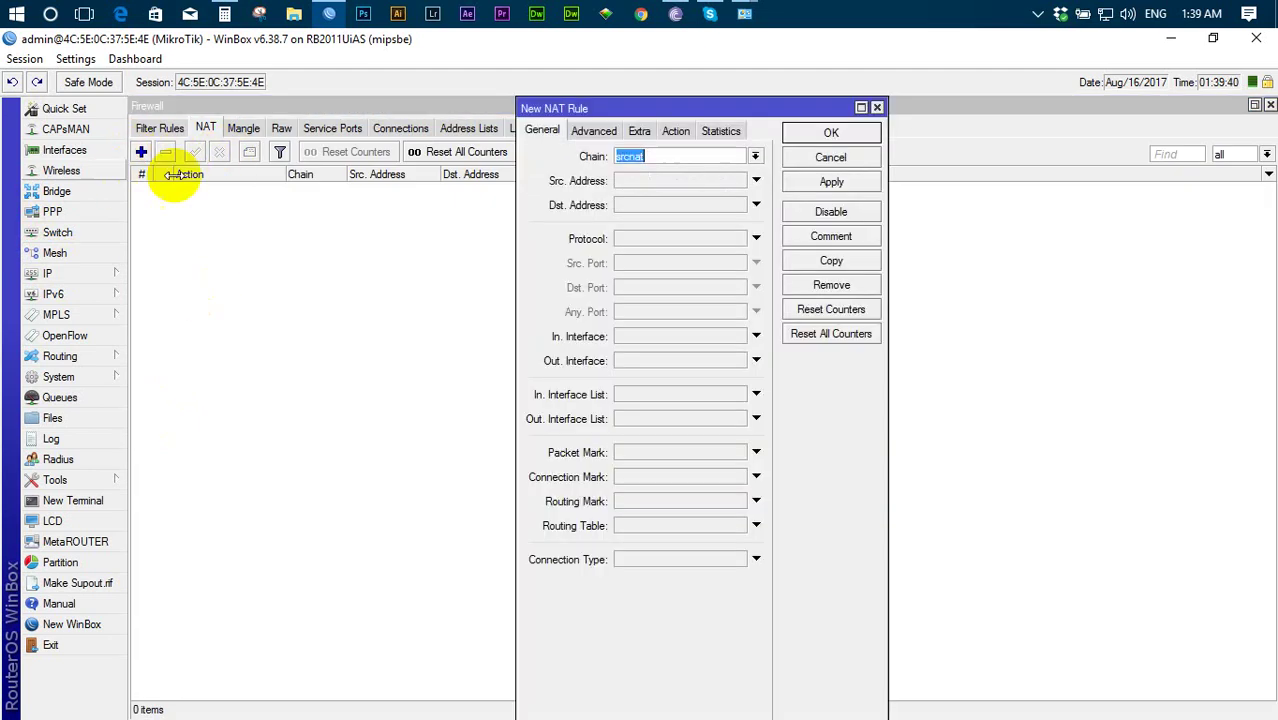
left_click(642, 182)
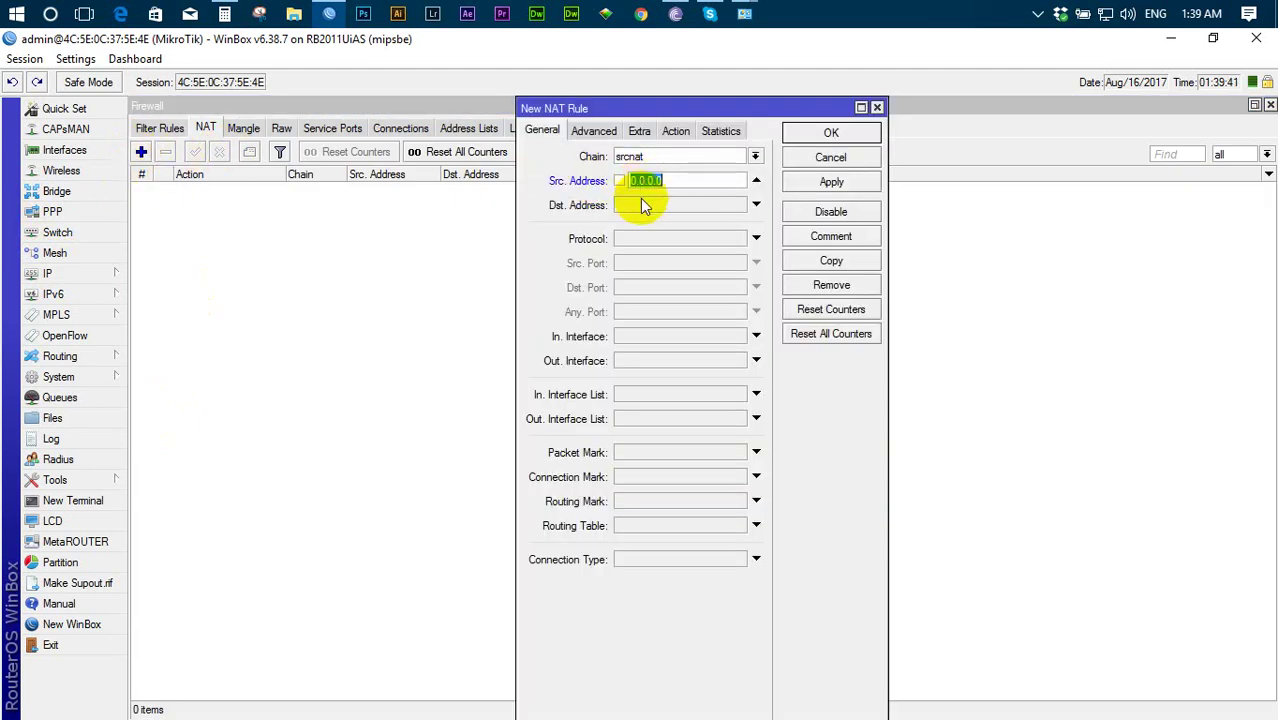
left_click(877, 107)
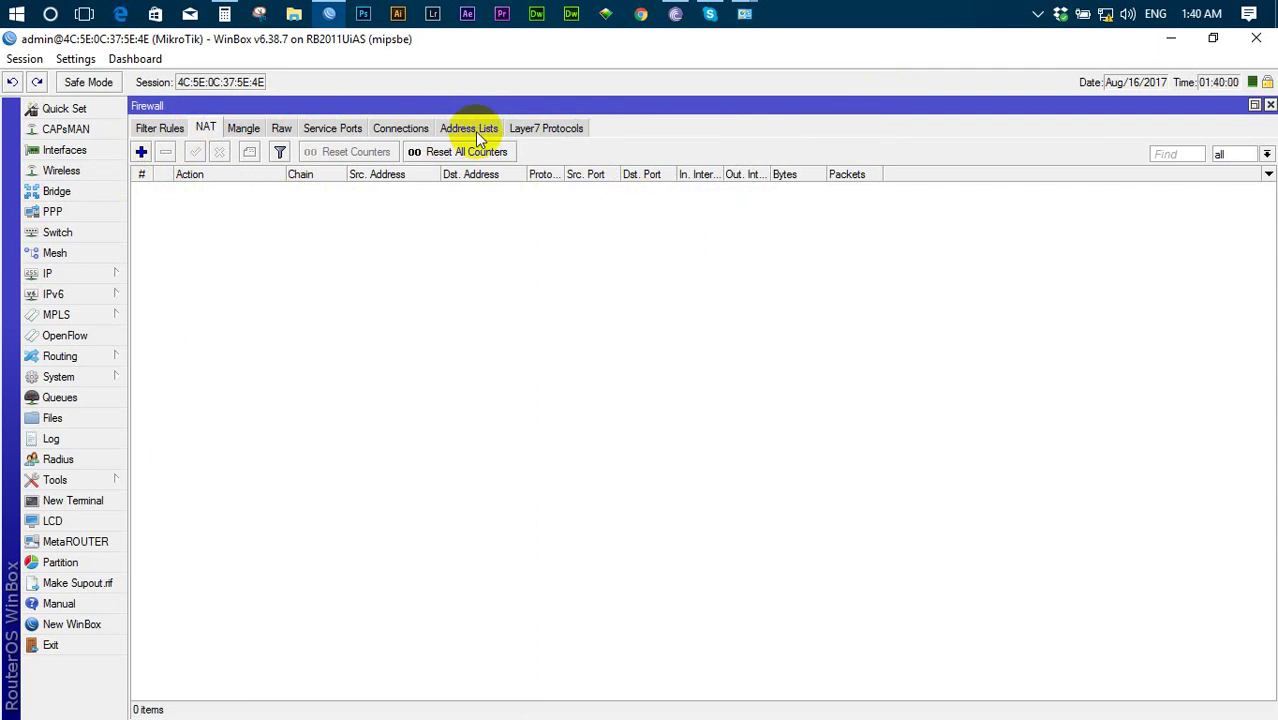
- Add 192.168.10.0/24 to a new firewall address list named Local-NAT
left_click(475, 131)
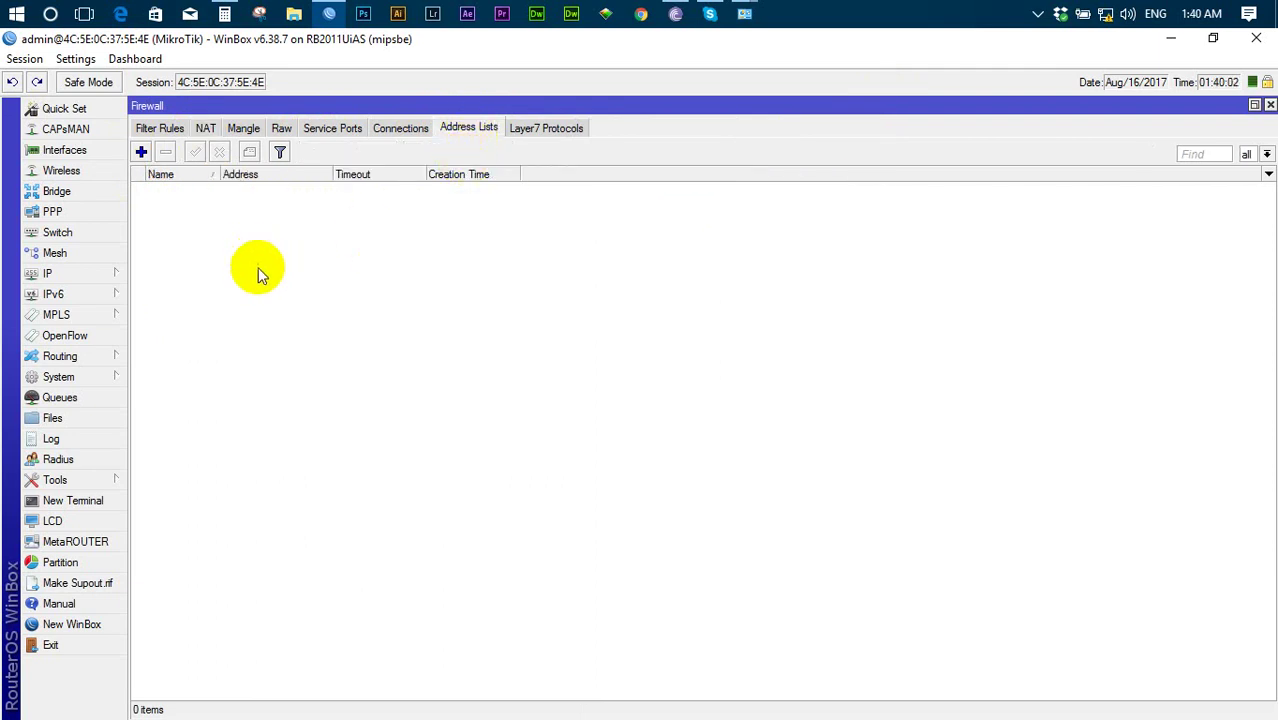
left_click(142, 155)
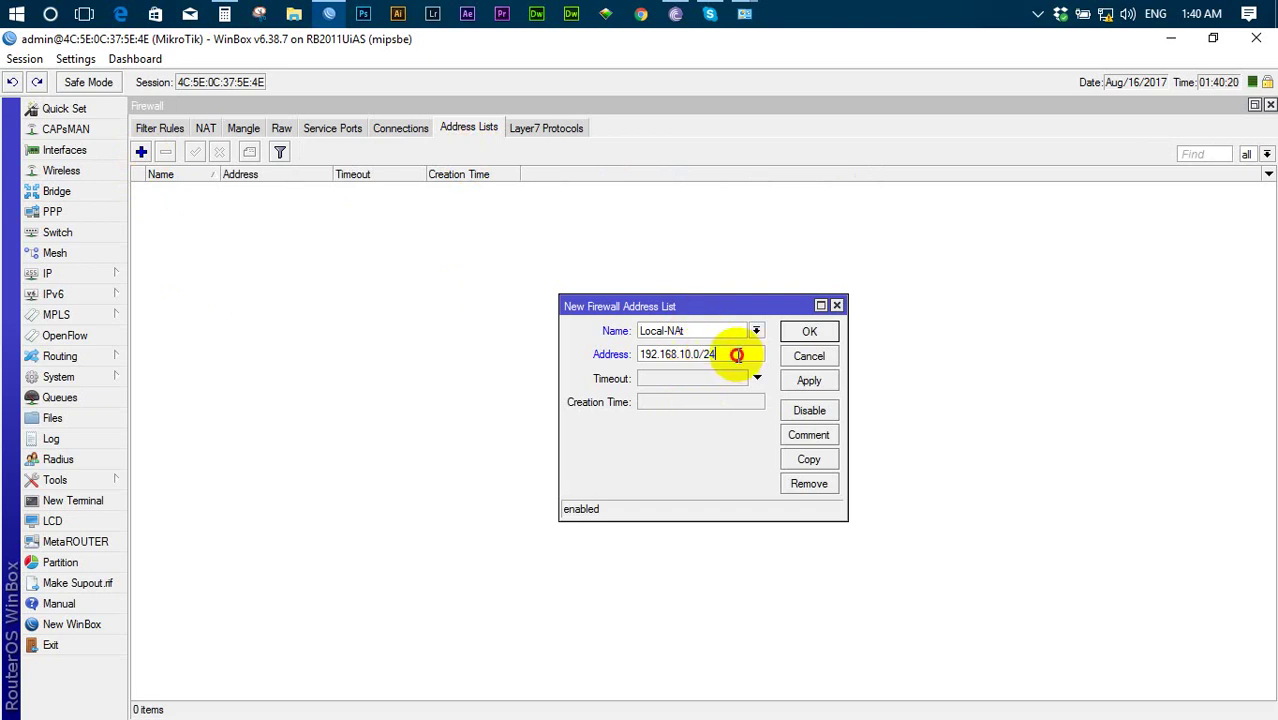
left_click_drag(720, 354, 588, 372)
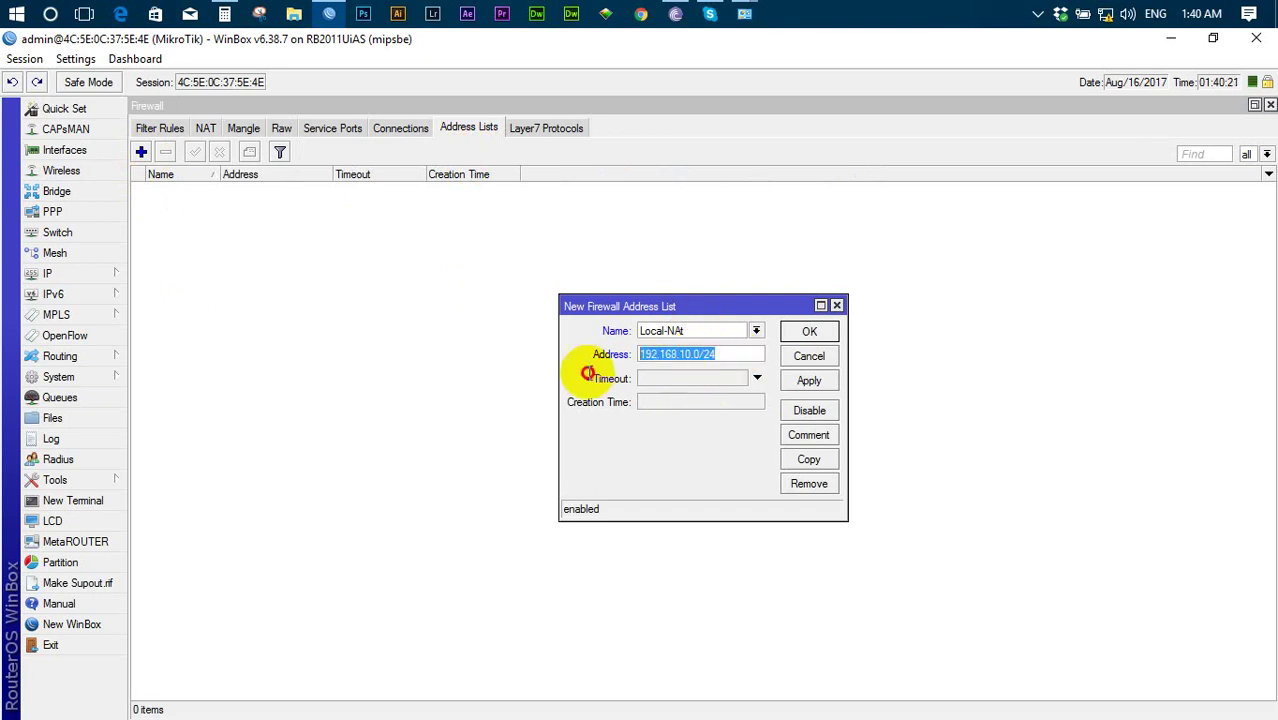
left_click(810, 383)
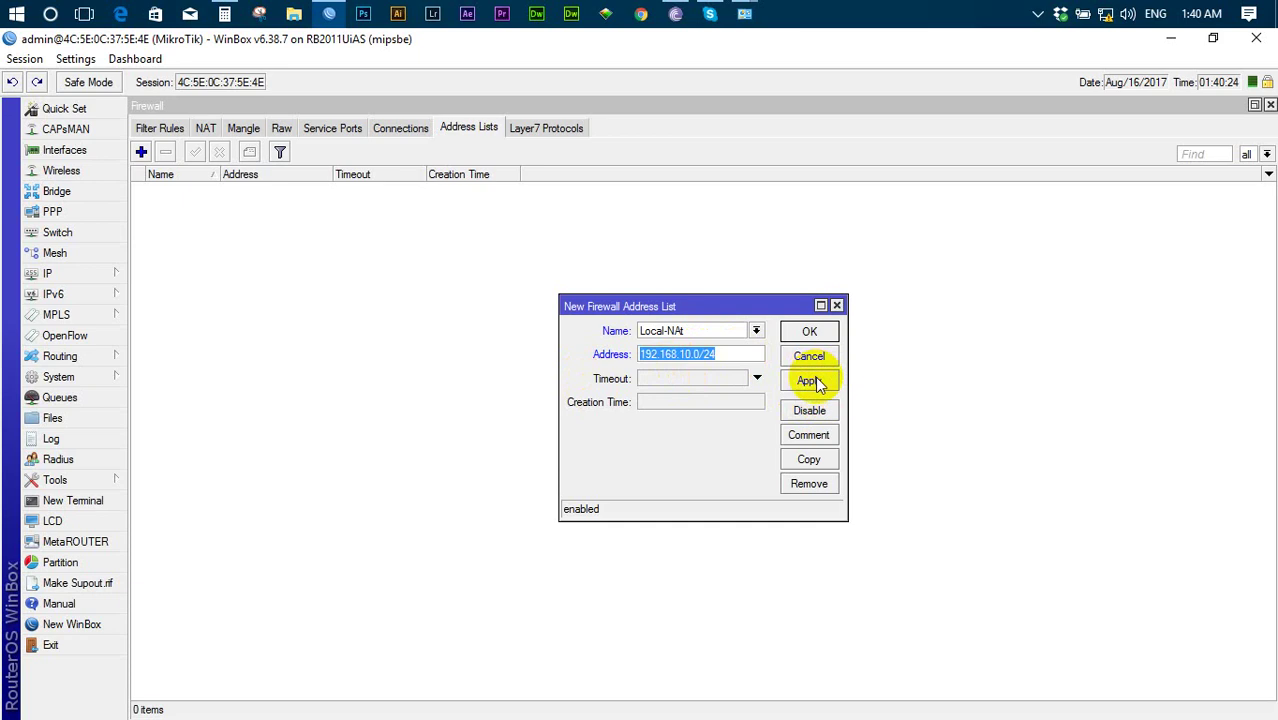
left_click(816, 385)
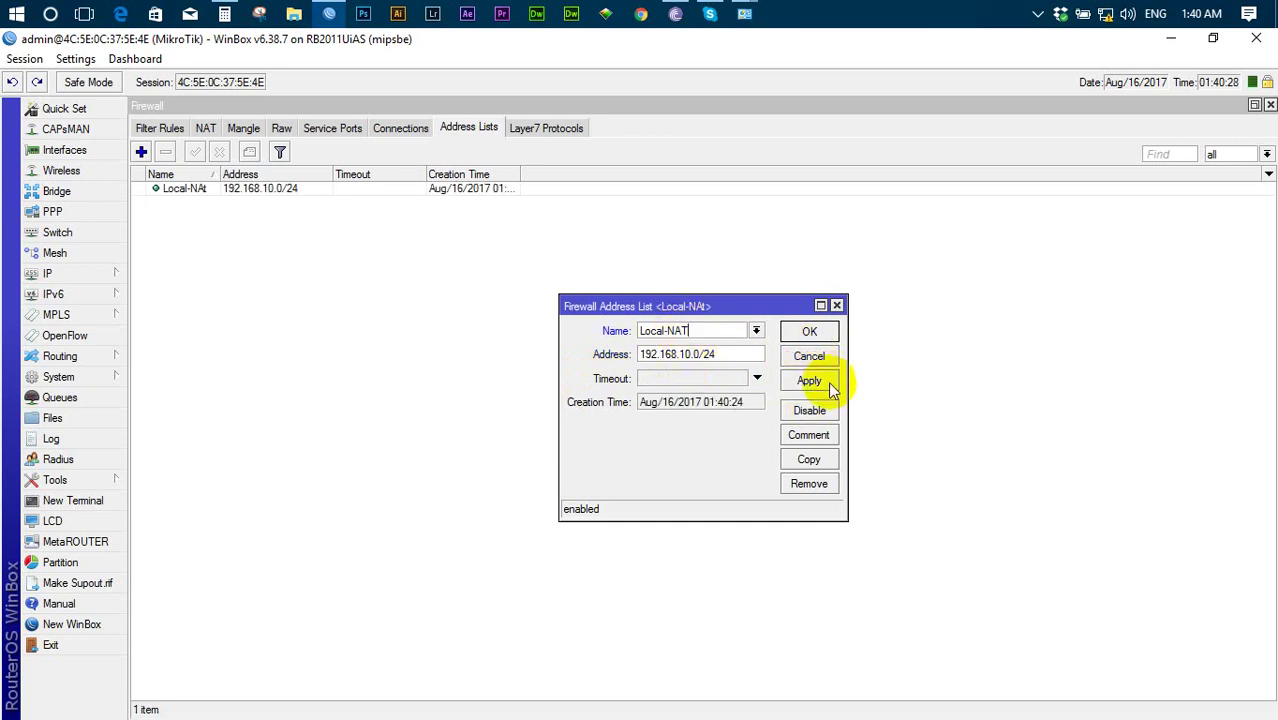
left_click(810, 333)
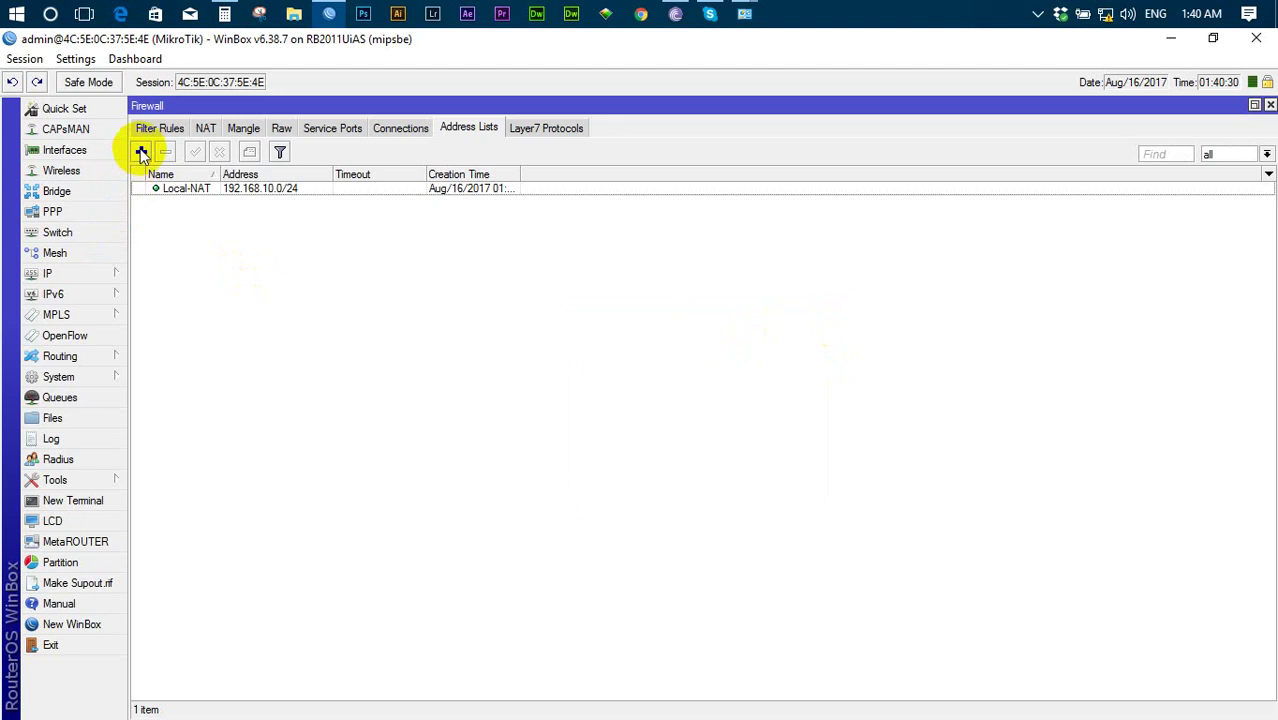
- Add 192.168.11.0/24 to the existing Local-NAT address list
left_click(141, 152)
left_click(756, 331)
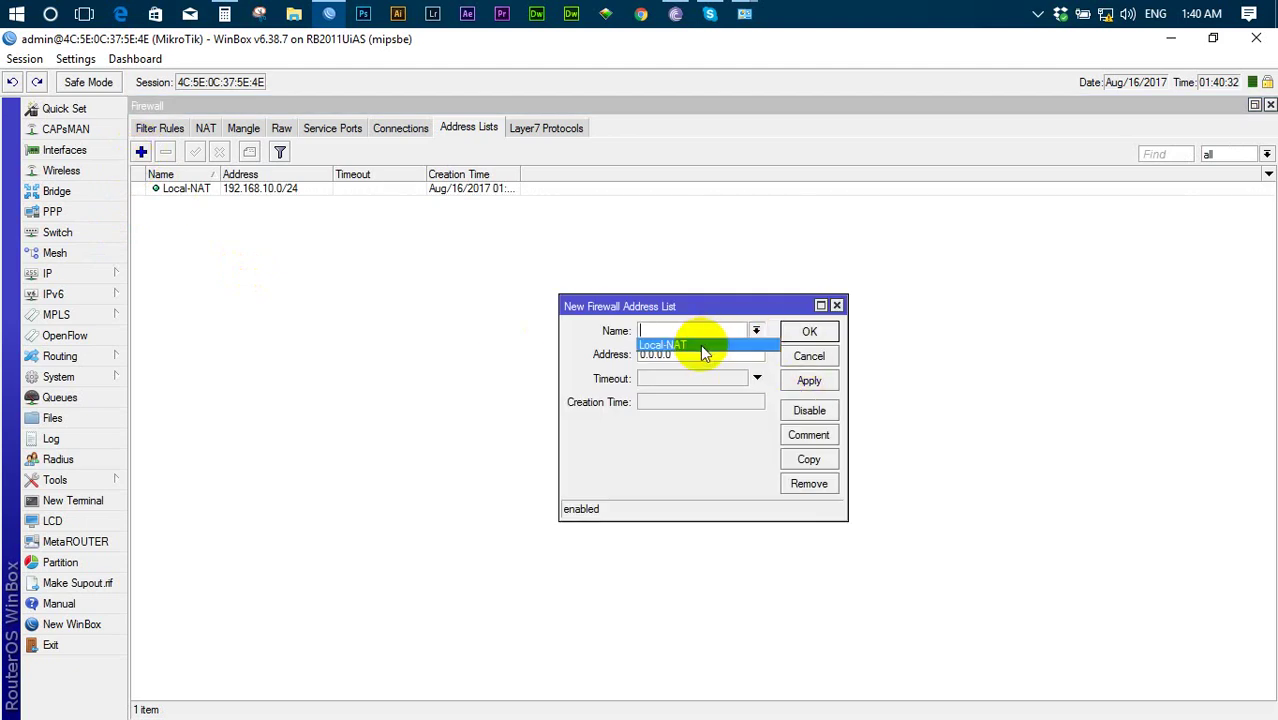
left_click(700, 344)
left_click(580, 355)
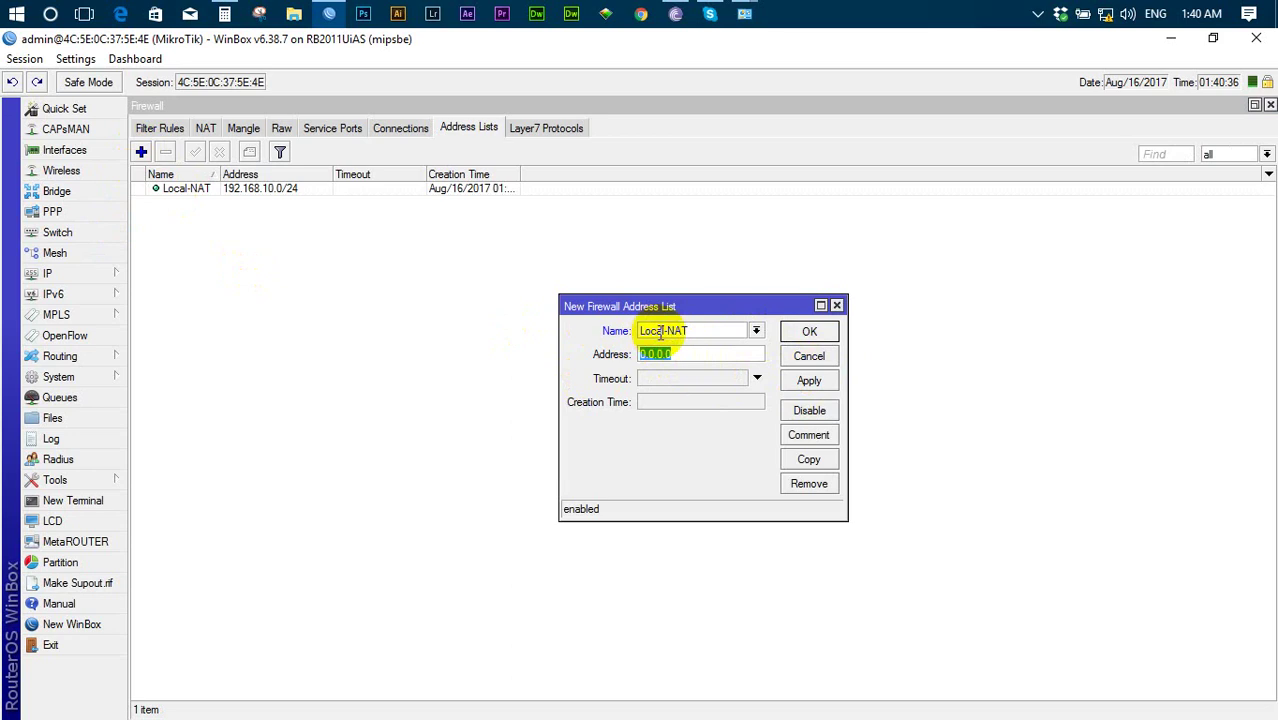
type("192.168.11.0/24")
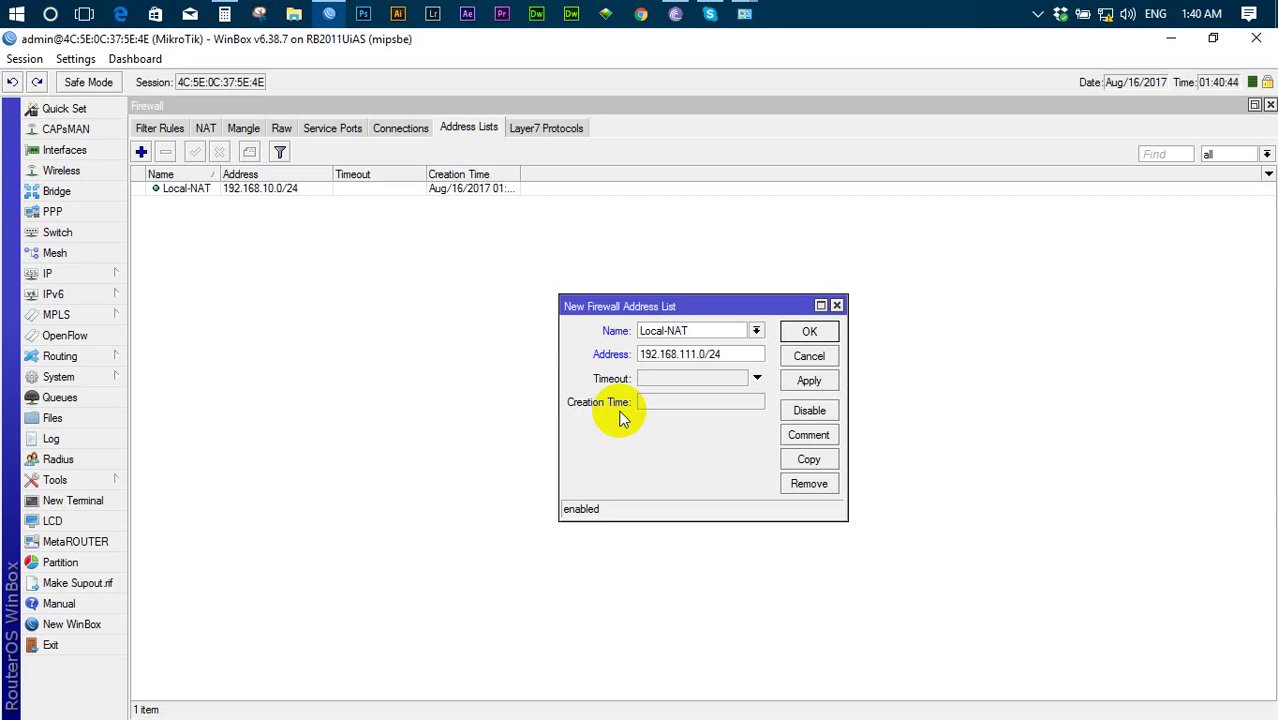
left_click(809, 381)
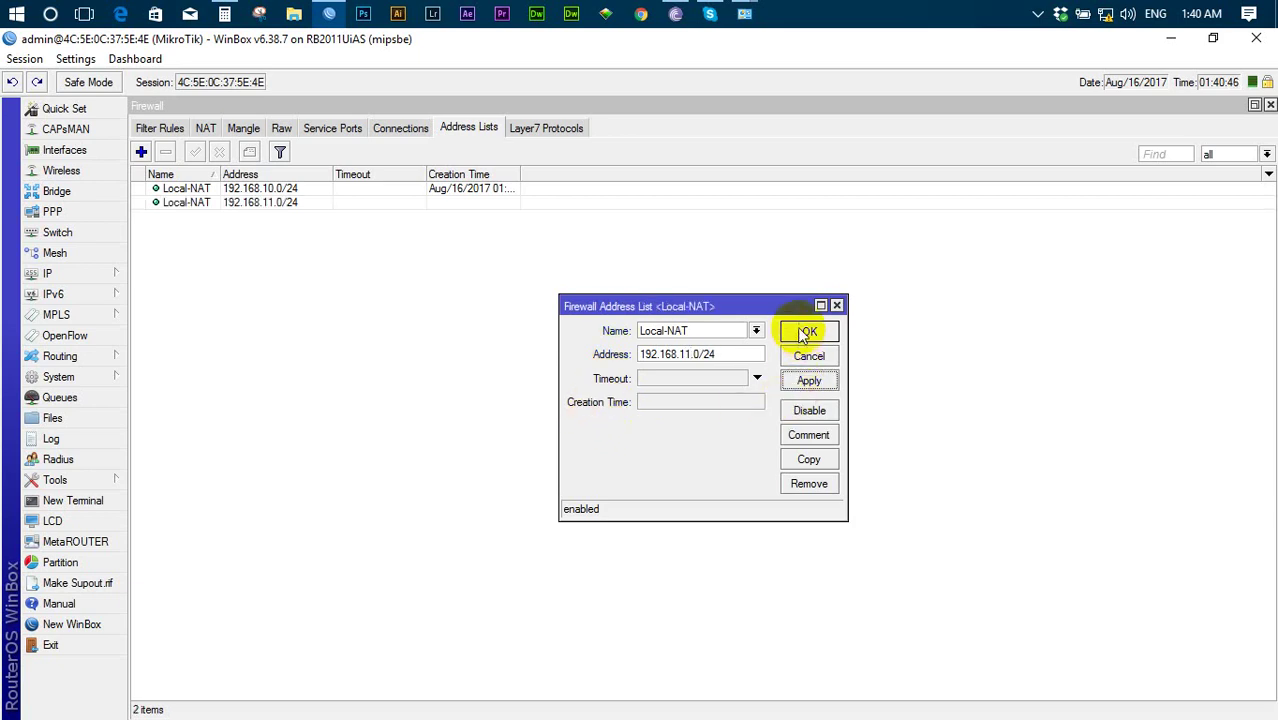
left_click(806, 333)
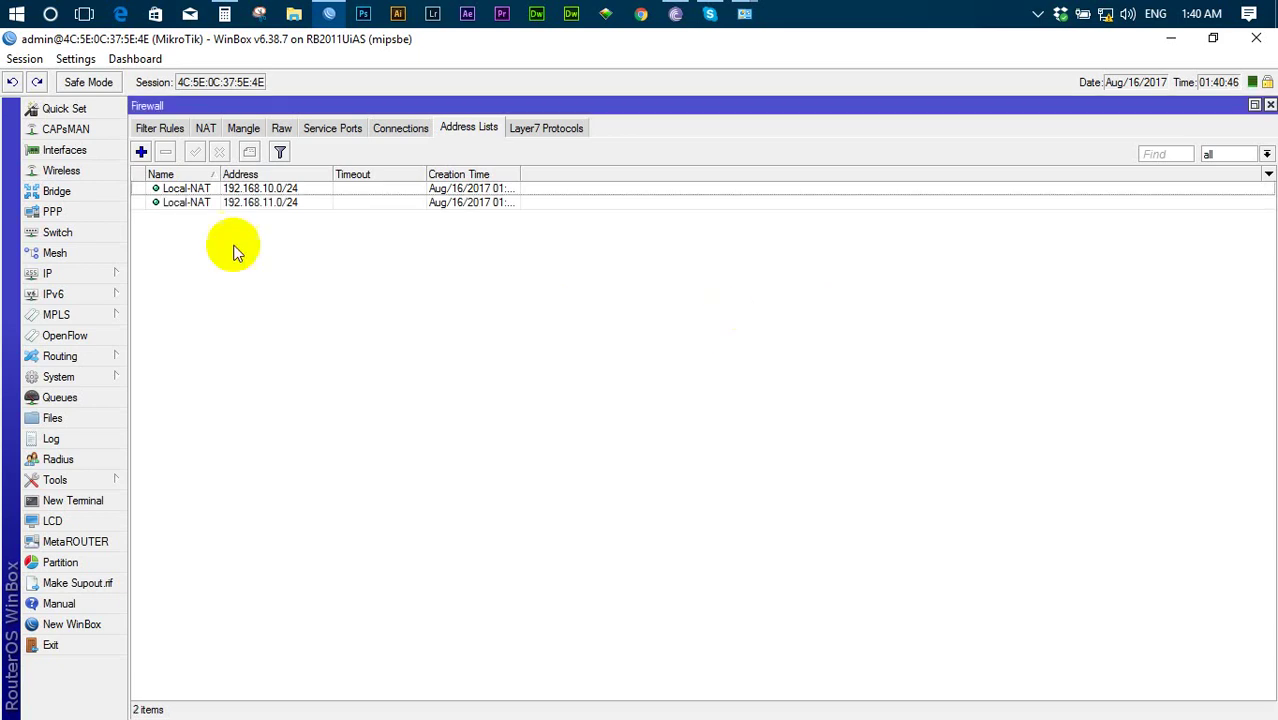
left_click(89, 272)
- Inspect the 192.168.10.1, 192.168.11.1 and 192.168.12.1 /24 router addresses, then close the list
left_click(177, 277)
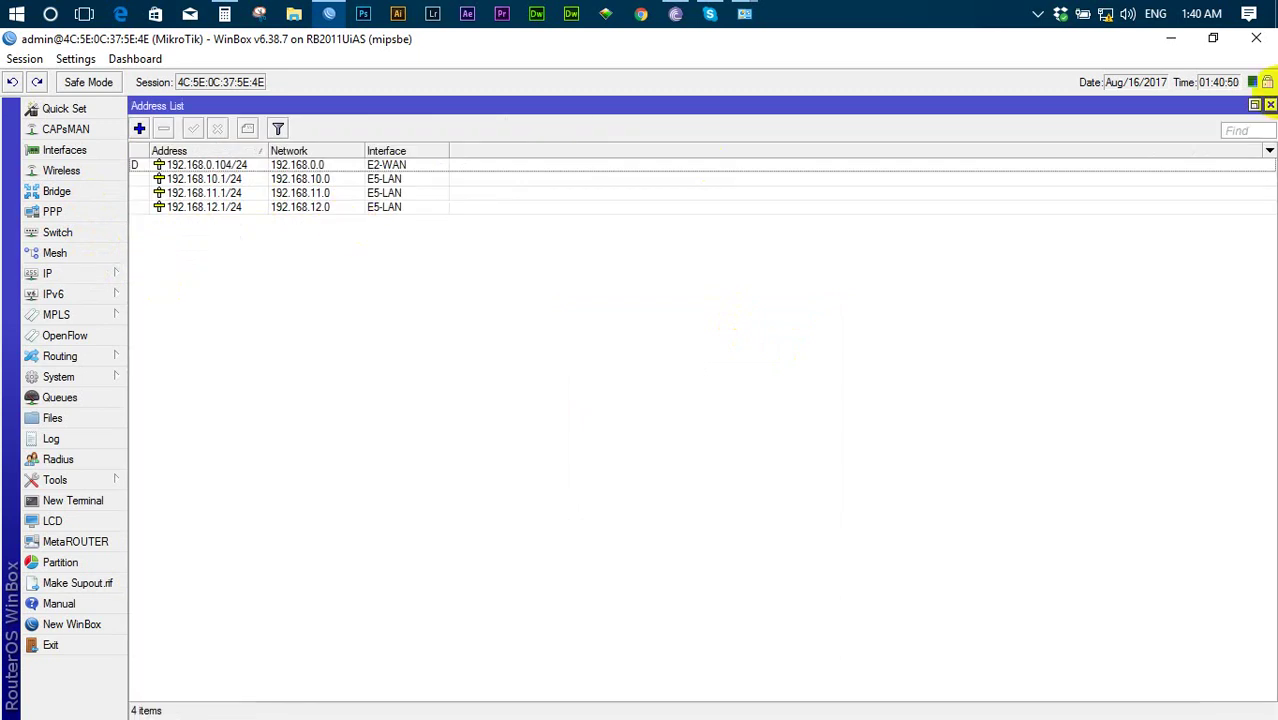
left_click(1254, 105)
left_click_drag(414, 251, 442, 256)
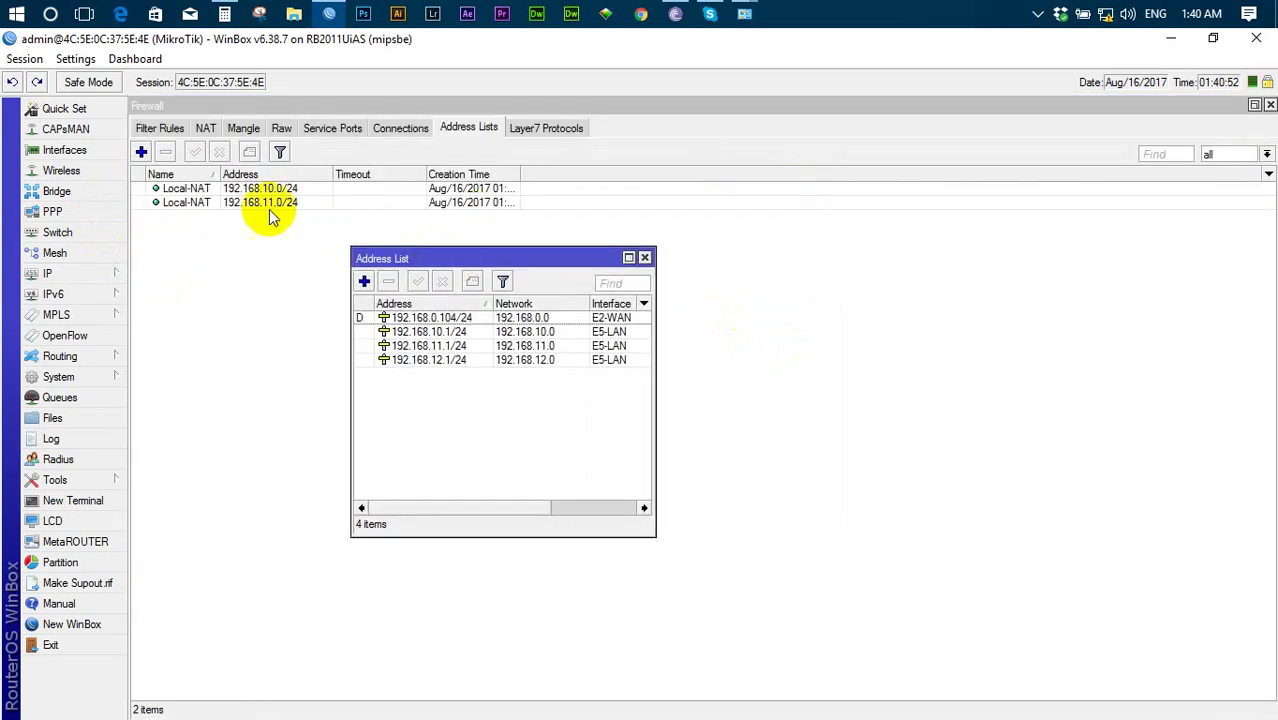
left_click(443, 332)
left_click(443, 347)
left_click(448, 361)
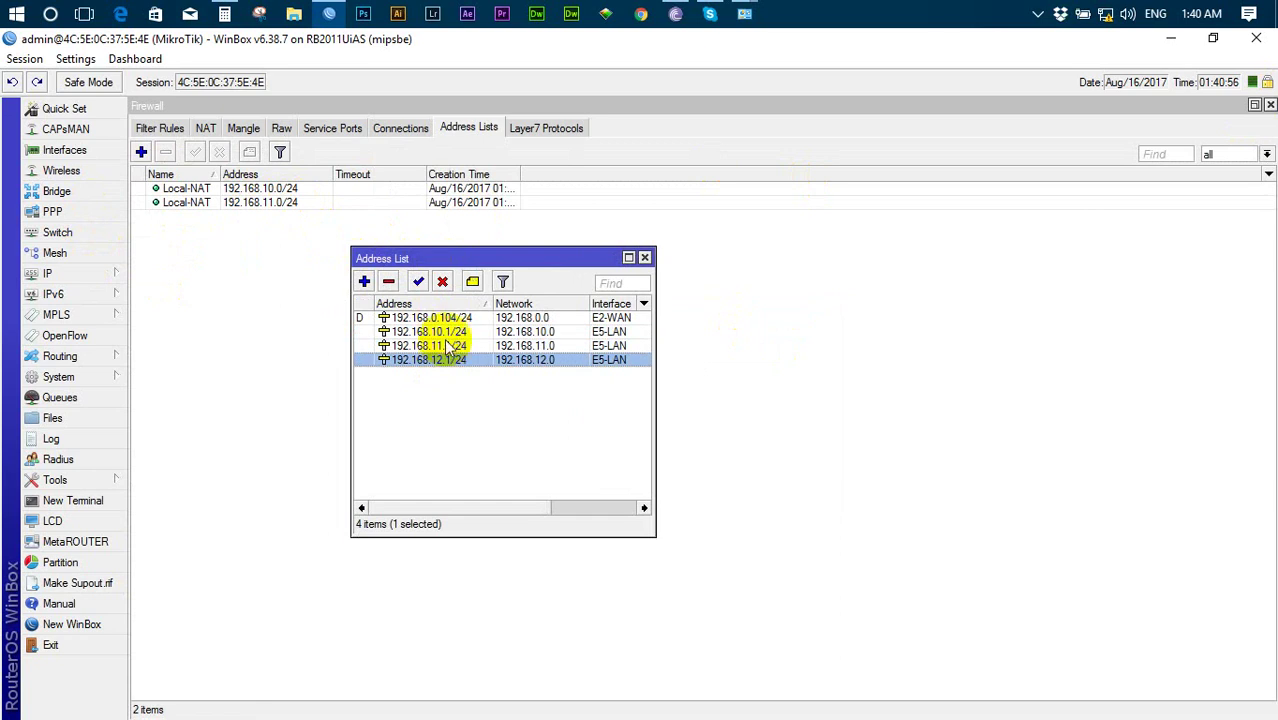
left_click(445, 332)
left_click(447, 346)
left_click(440, 360)
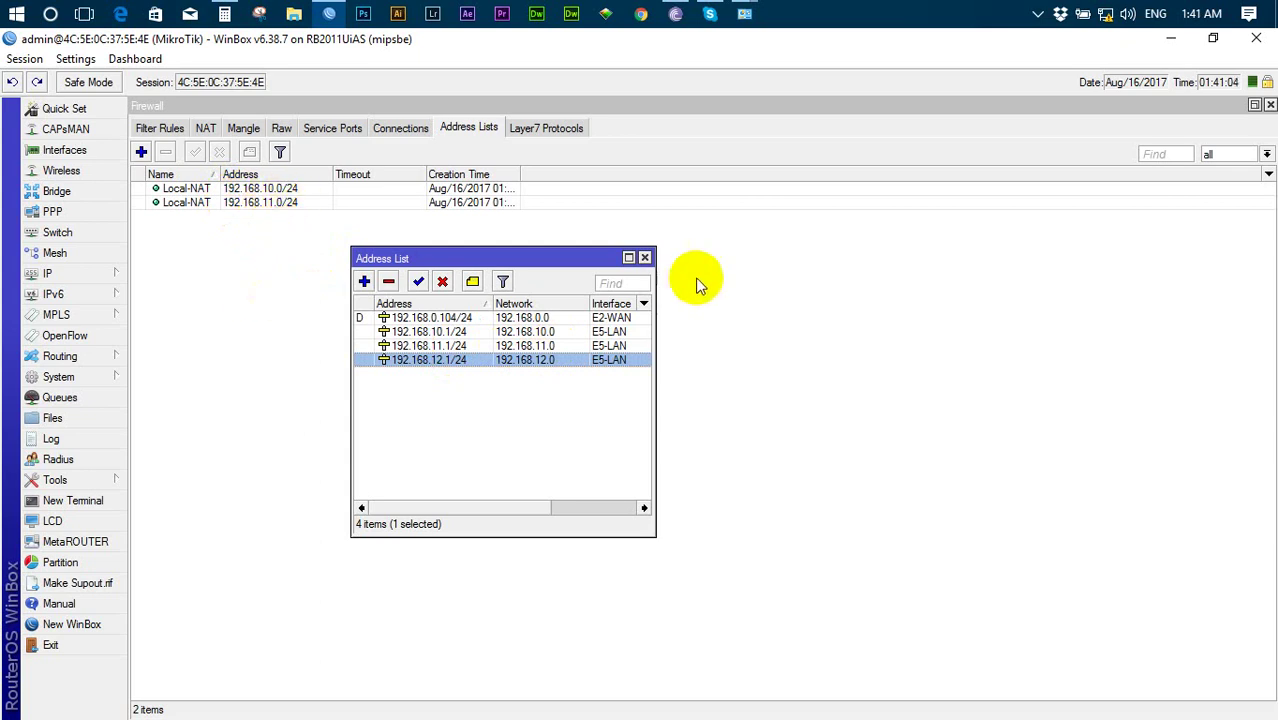
left_click(644, 257)
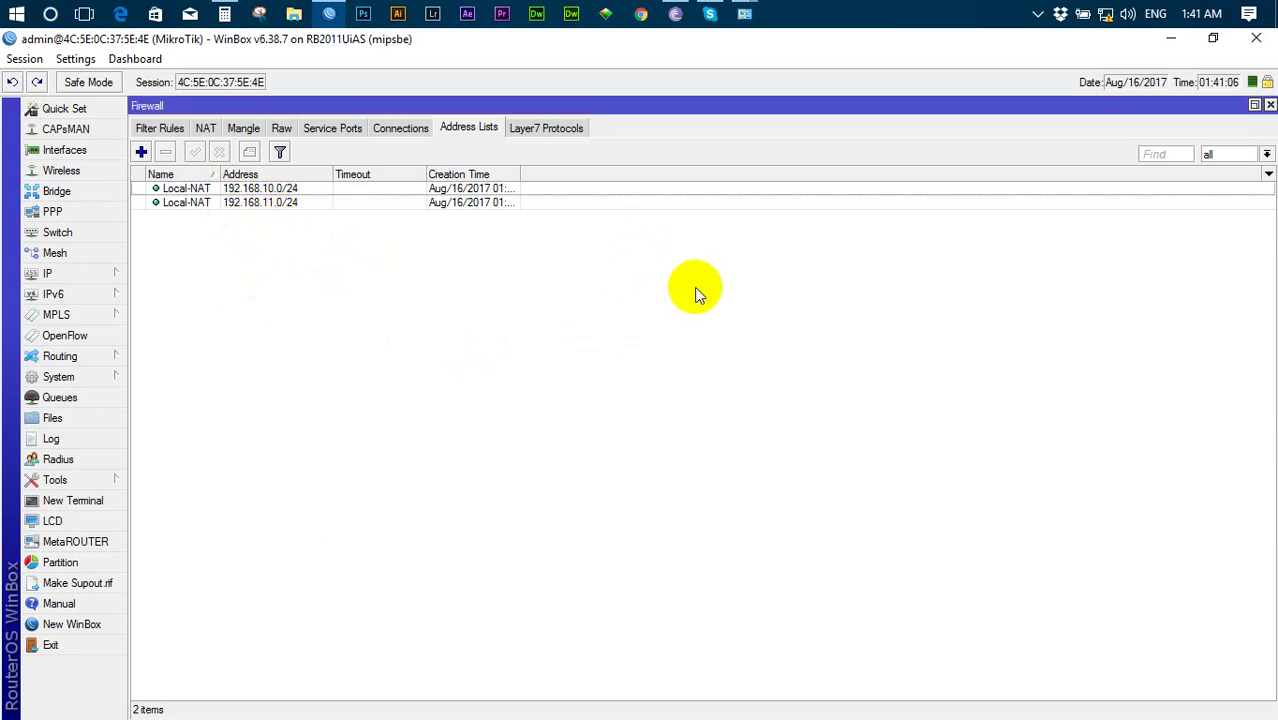
- Show the empty NAT rules, then recheck the 192.168.12.1/24 address and close the list
left_click(206, 130)
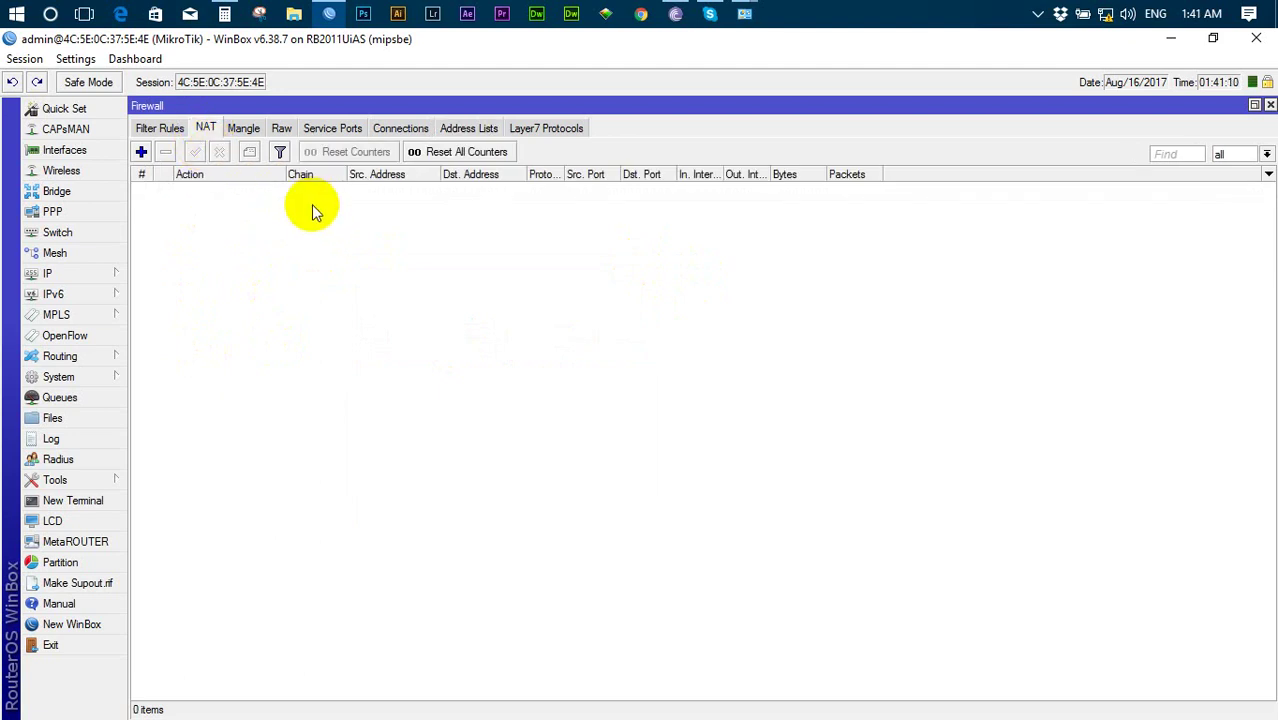
left_click(50, 273)
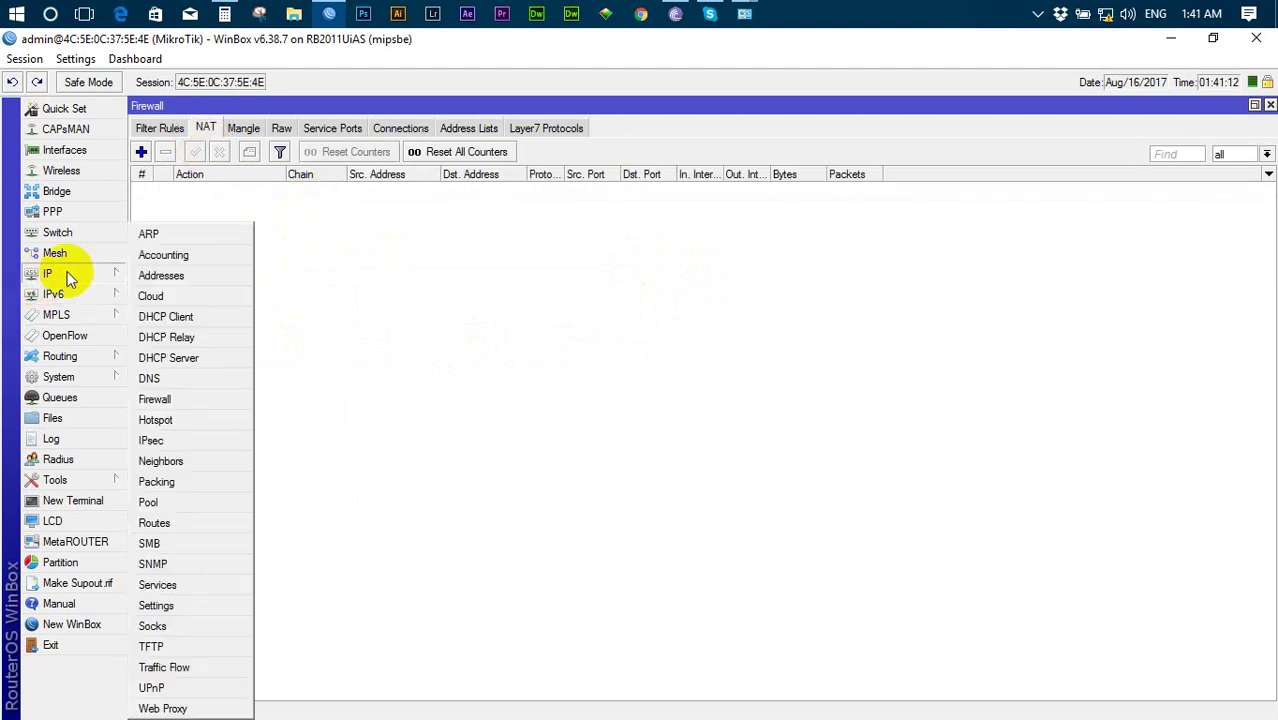
left_click(162, 276)
left_click(432, 360)
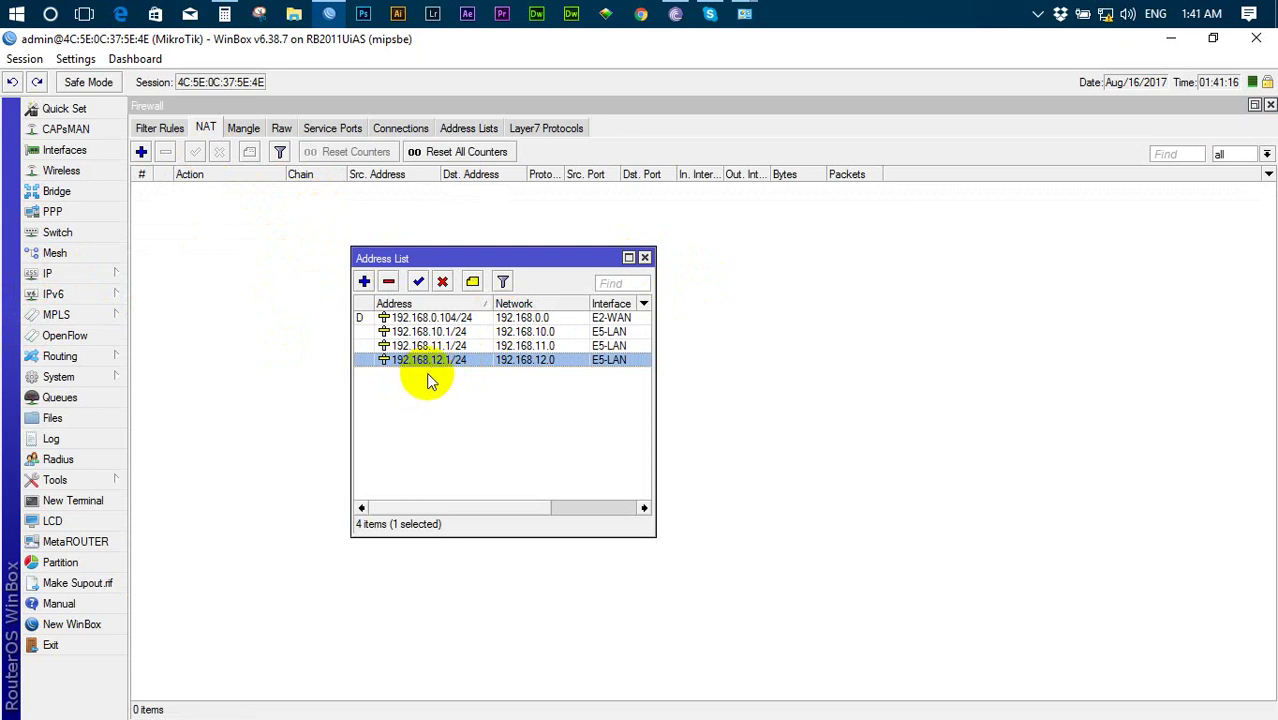
left_click(644, 258)
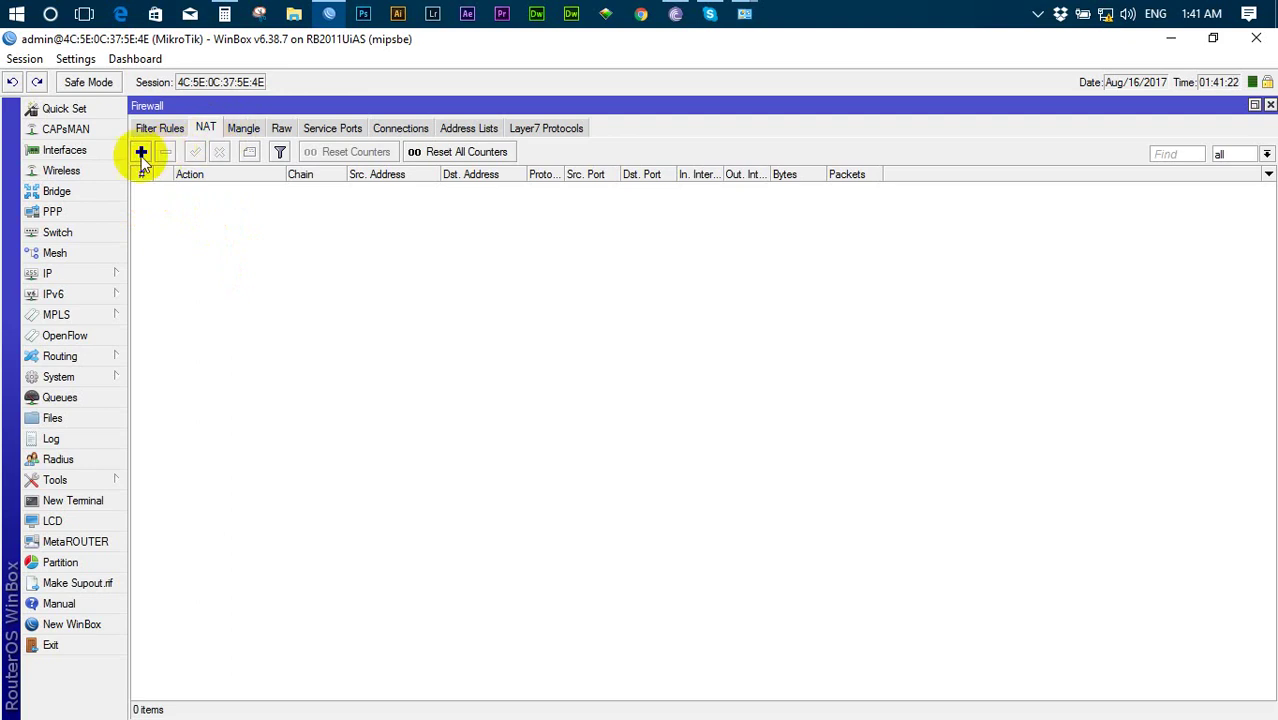
- Create a new NAT rule matching source address list Local-NAT
left_click(141, 151)
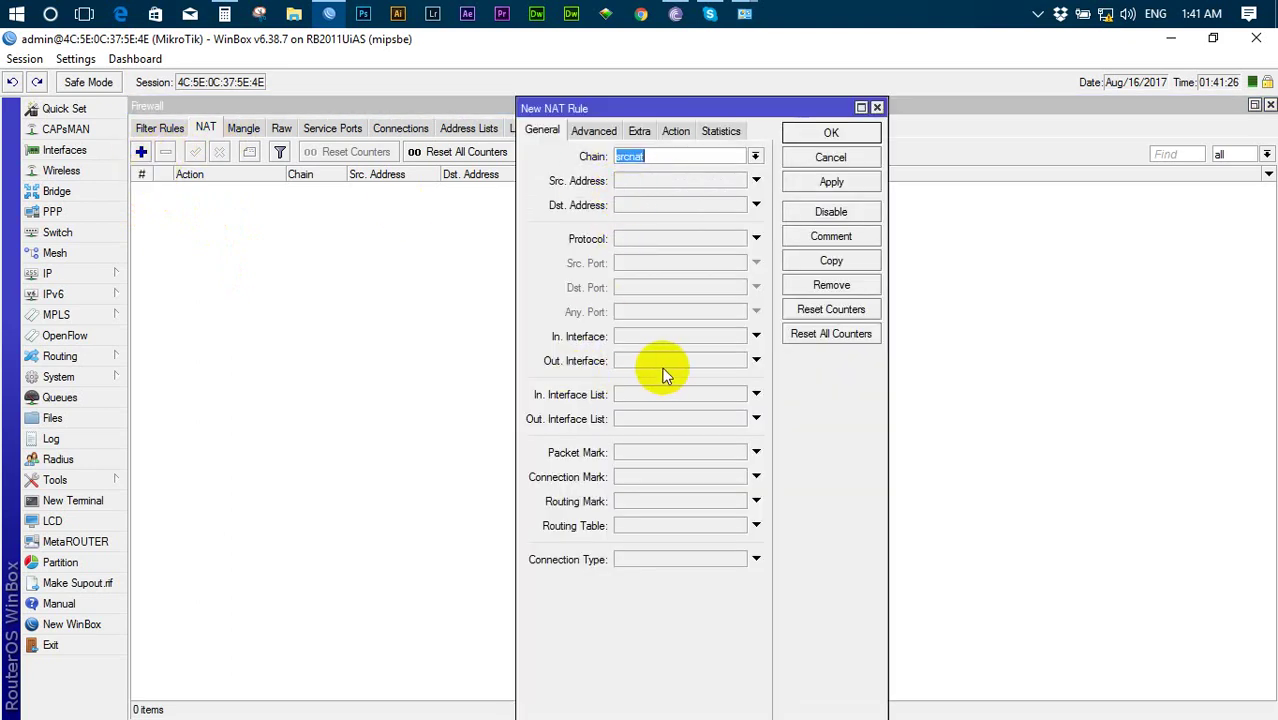
left_click(588, 132)
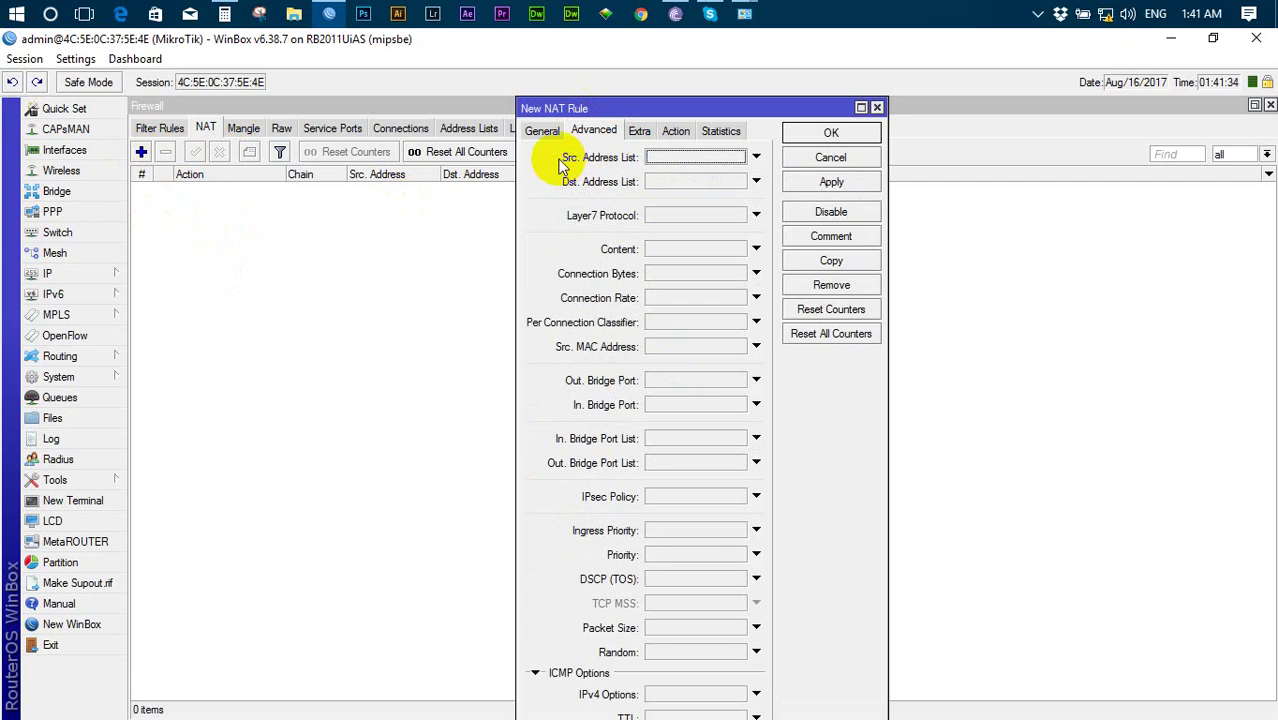
left_click(627, 158)
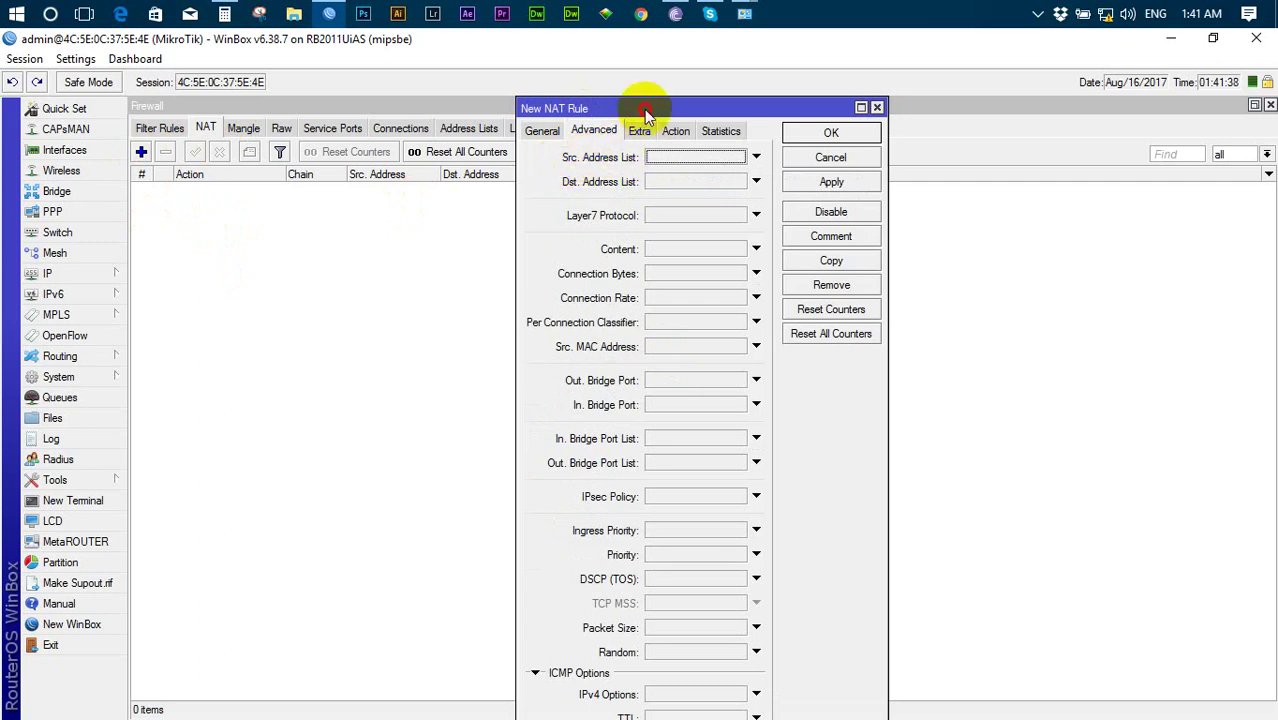
left_click_drag(645, 106, 475, 185)
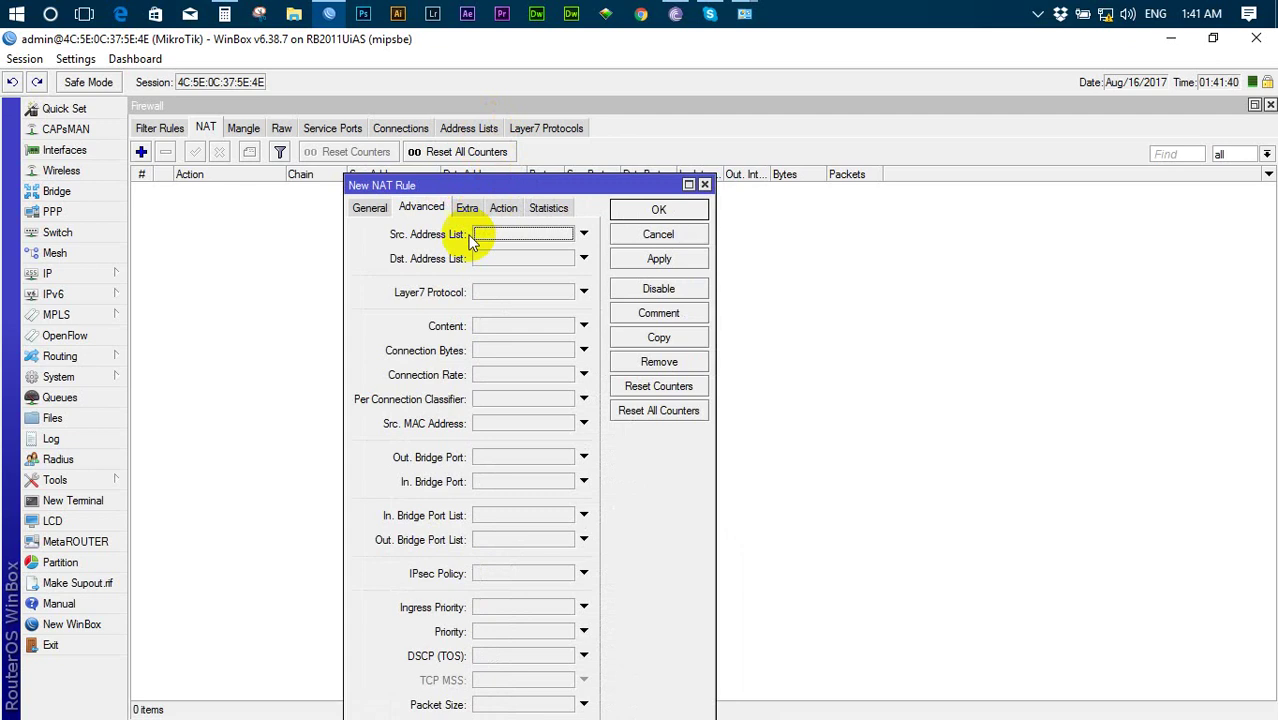
left_click(545, 240)
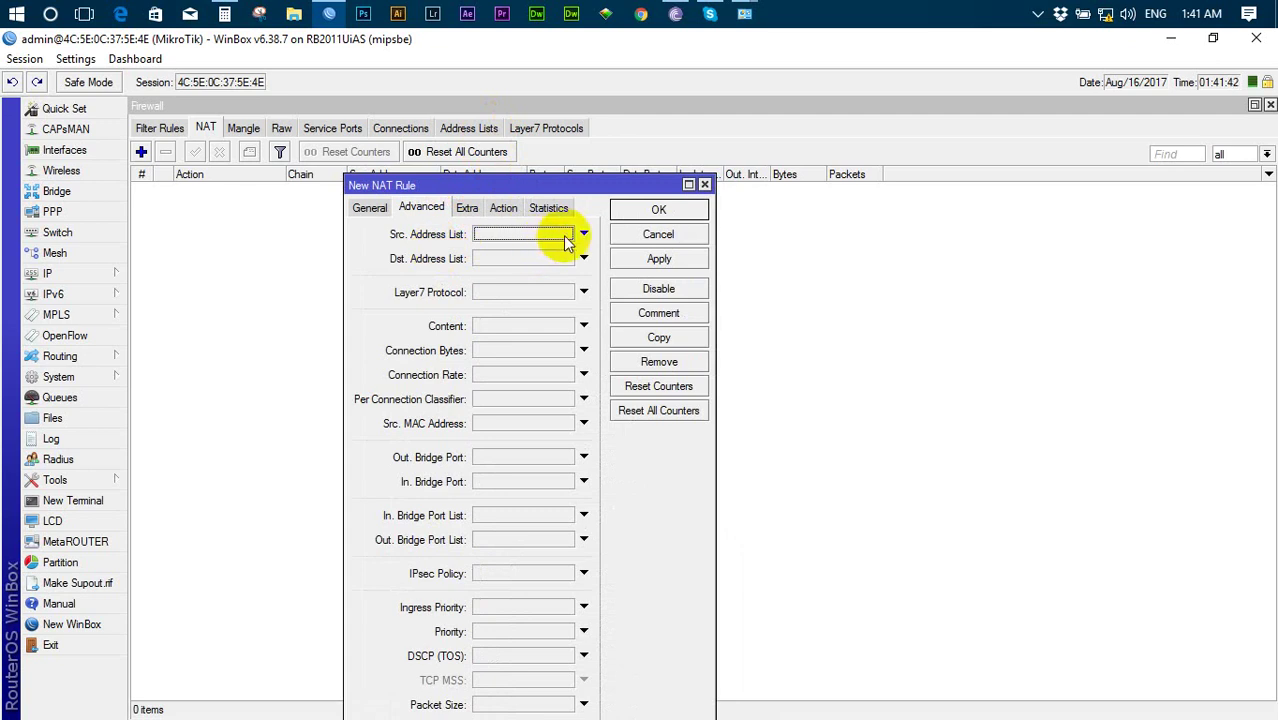
left_click(565, 234)
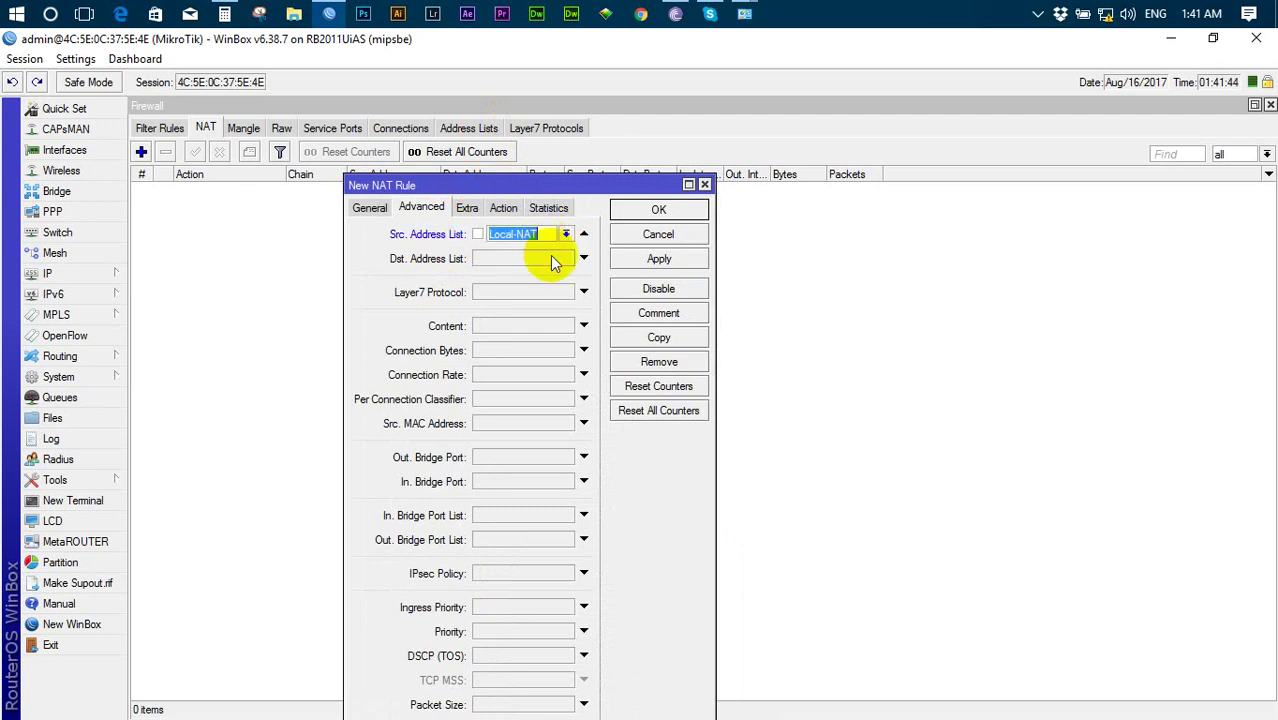
left_click_drag(487, 235, 540, 234)
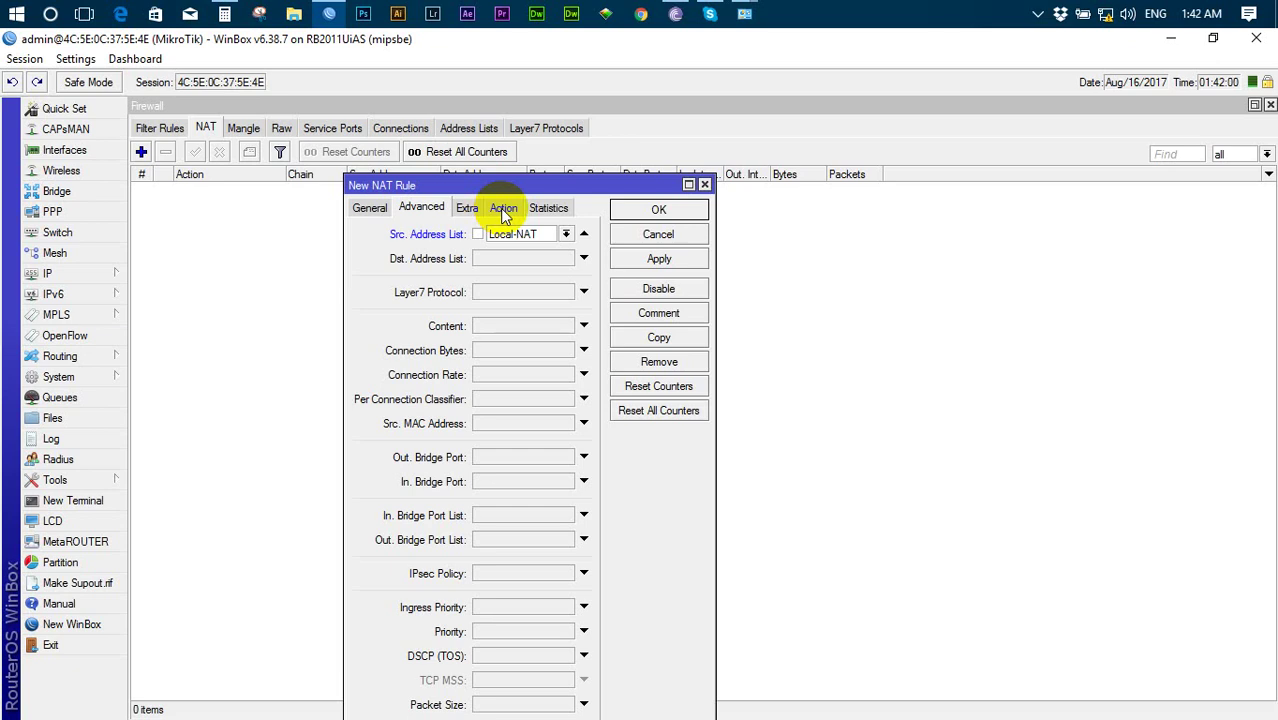
- Set the rule's action to masquerade and save the rule
left_click(503, 210)
left_click(582, 233)
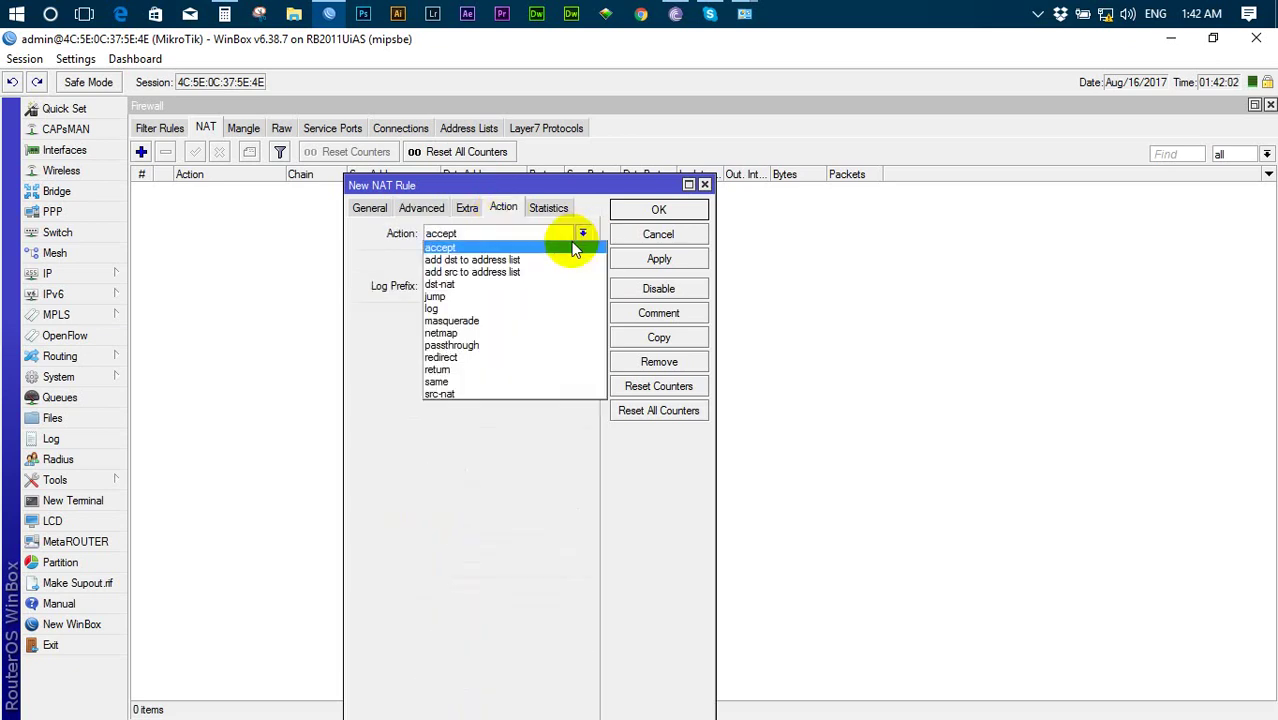
left_click(462, 321)
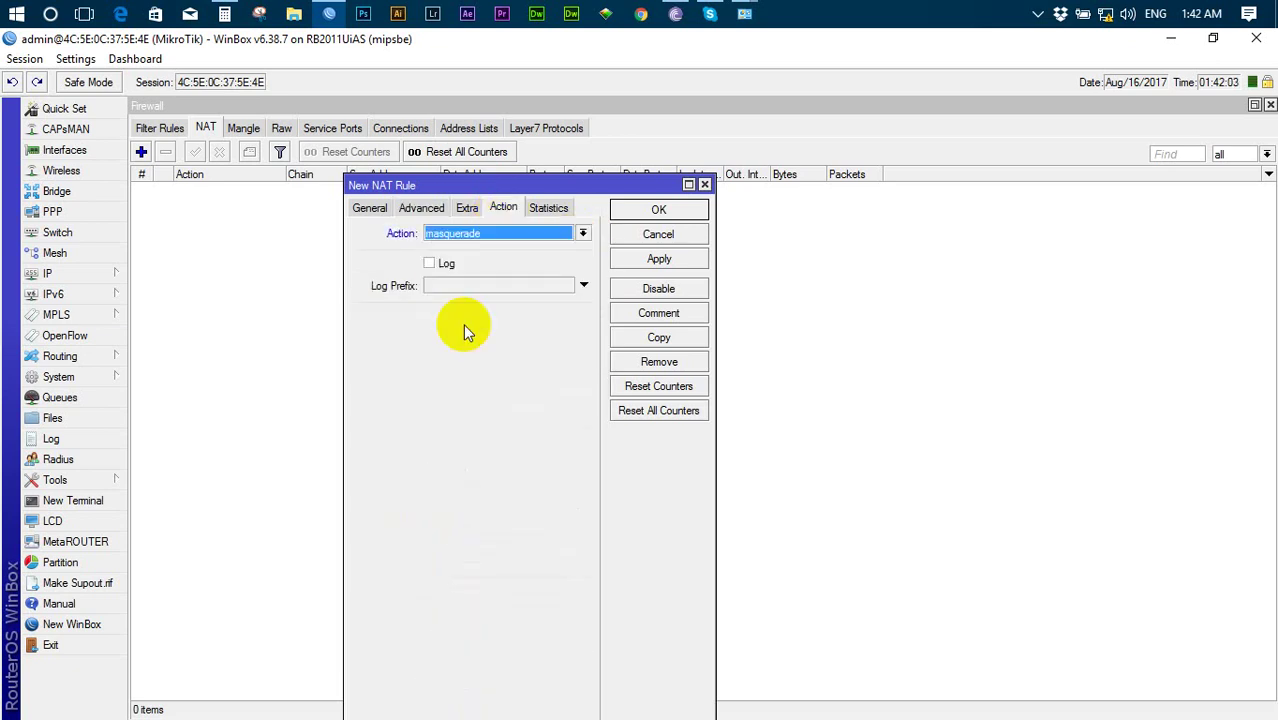
left_click(643, 261)
left_click(648, 210)
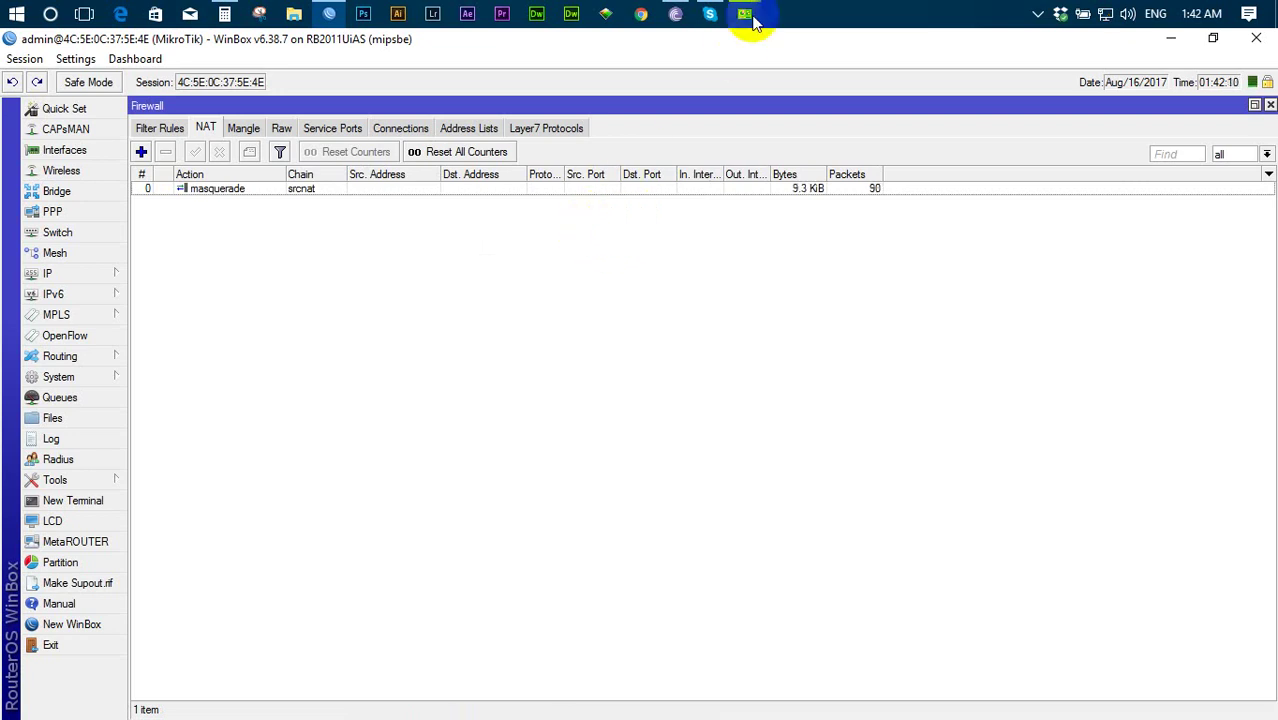
- Confirm in the Ethernet status details that the PC's address is 192.168.11.2
mouse_move(750, 20)
left_click(762, 108)
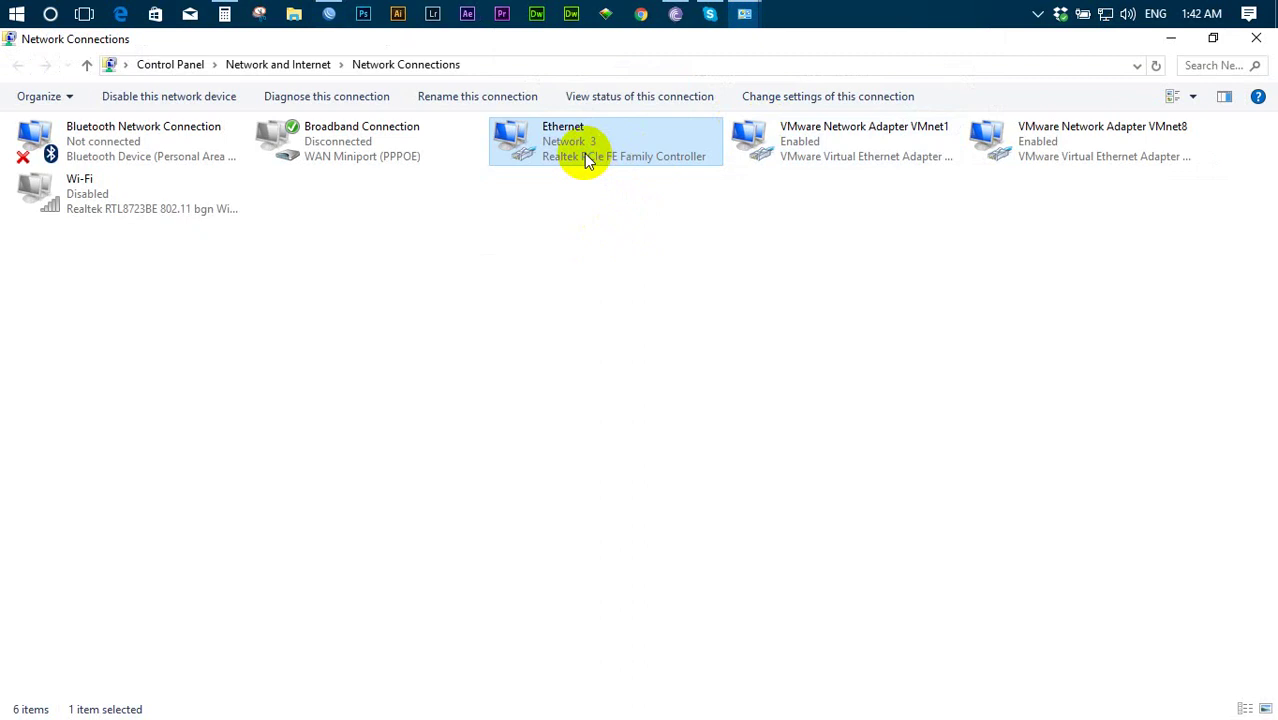
right_click(588, 162)
left_click(640, 190)
left_click(593, 277)
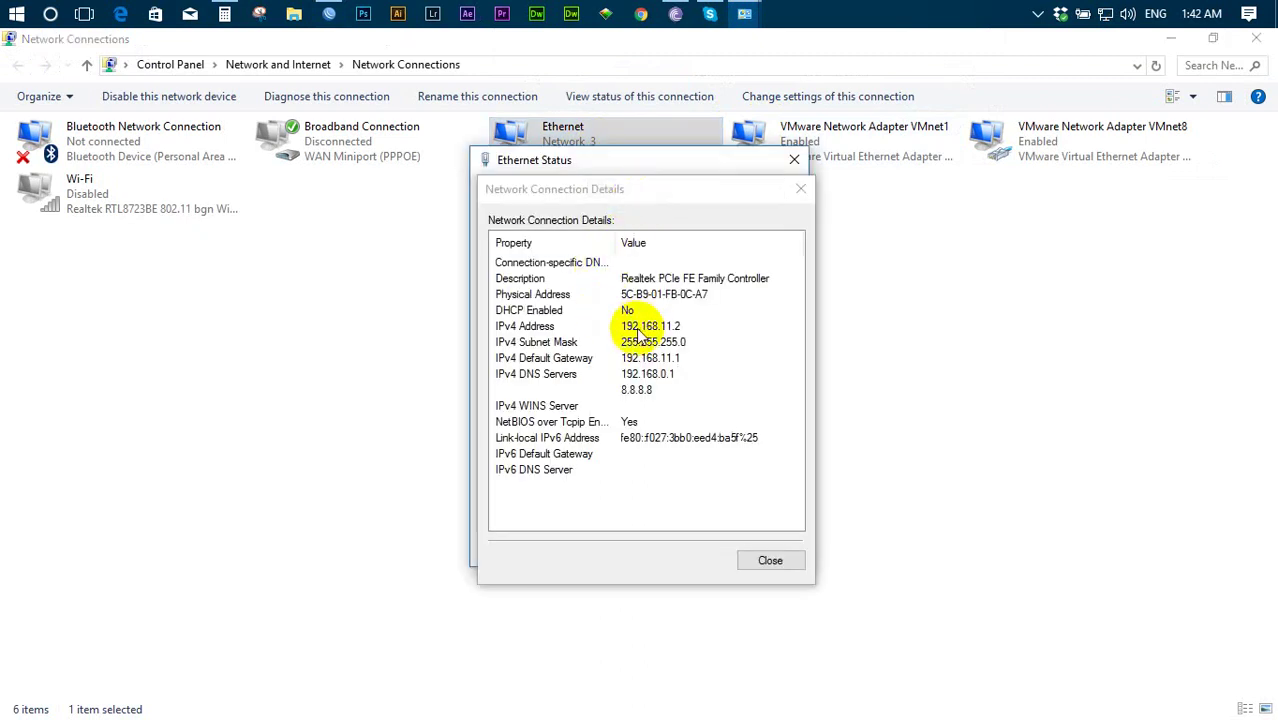
left_click(637, 330)
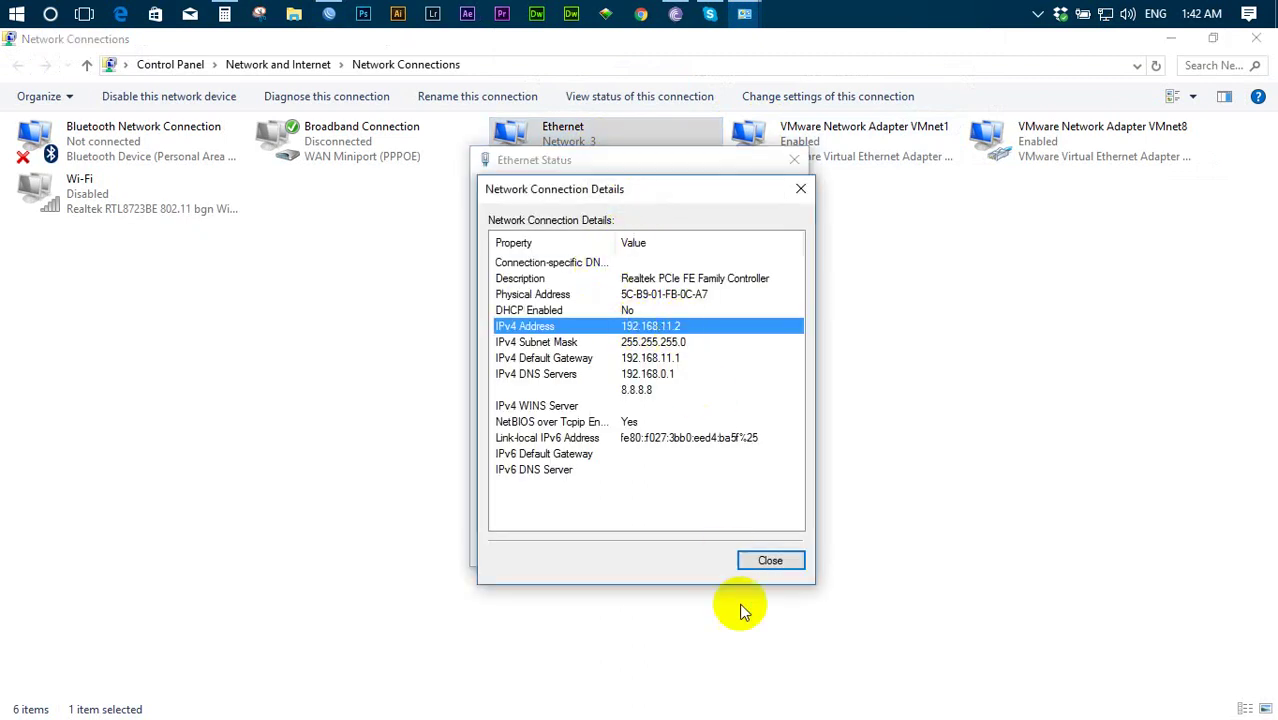
left_click(765, 561)
- Close the Ethernet status and load the TRST Network YouTube channel in Chrome
left_click(792, 159)
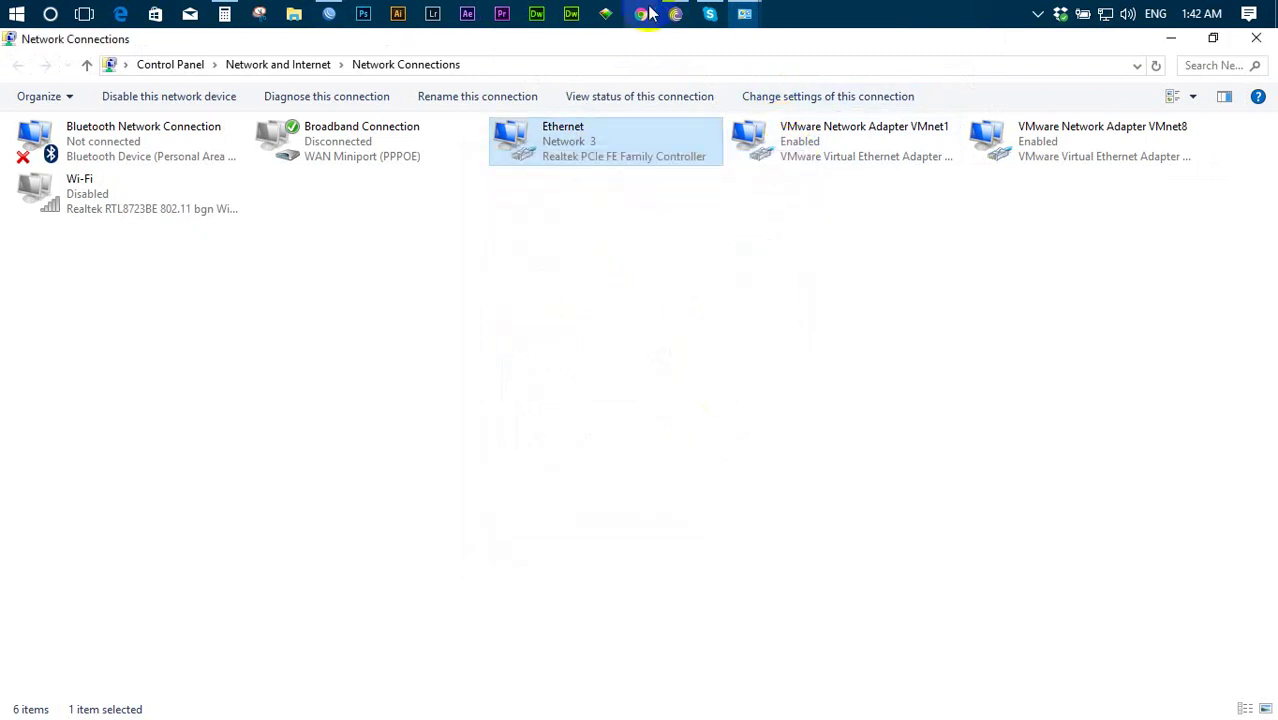
left_click(646, 14)
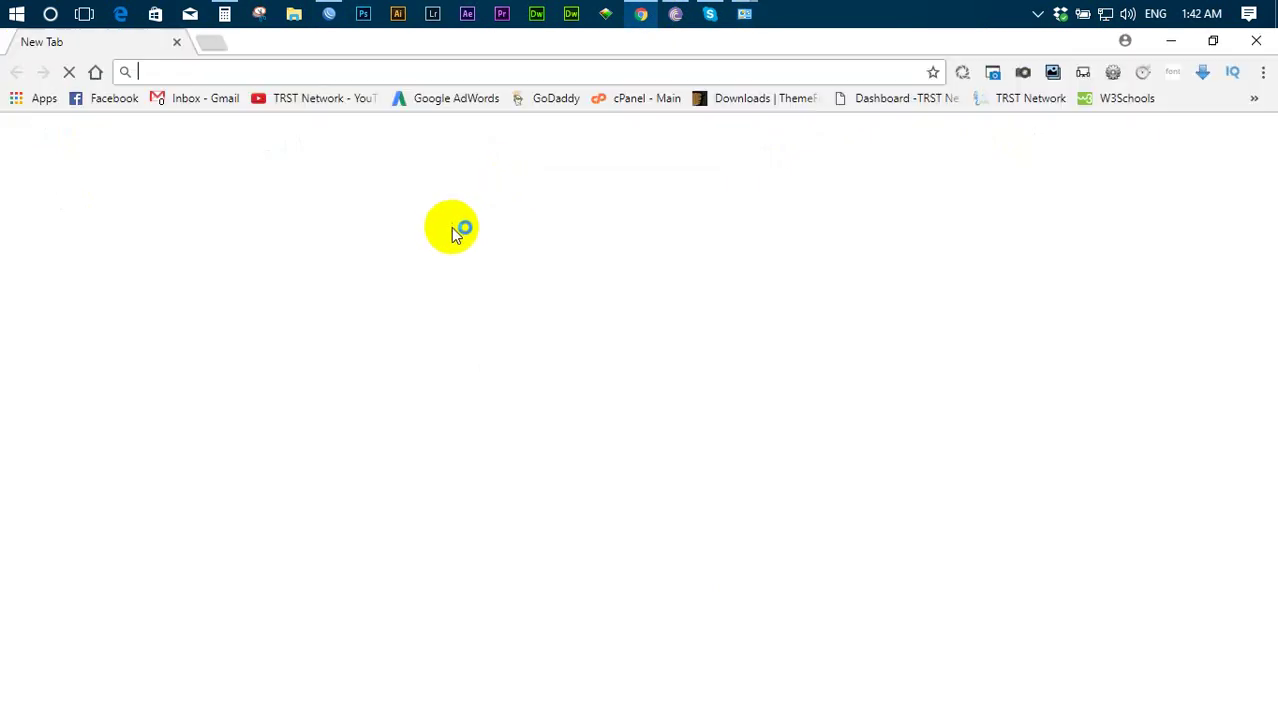
left_click(322, 98)
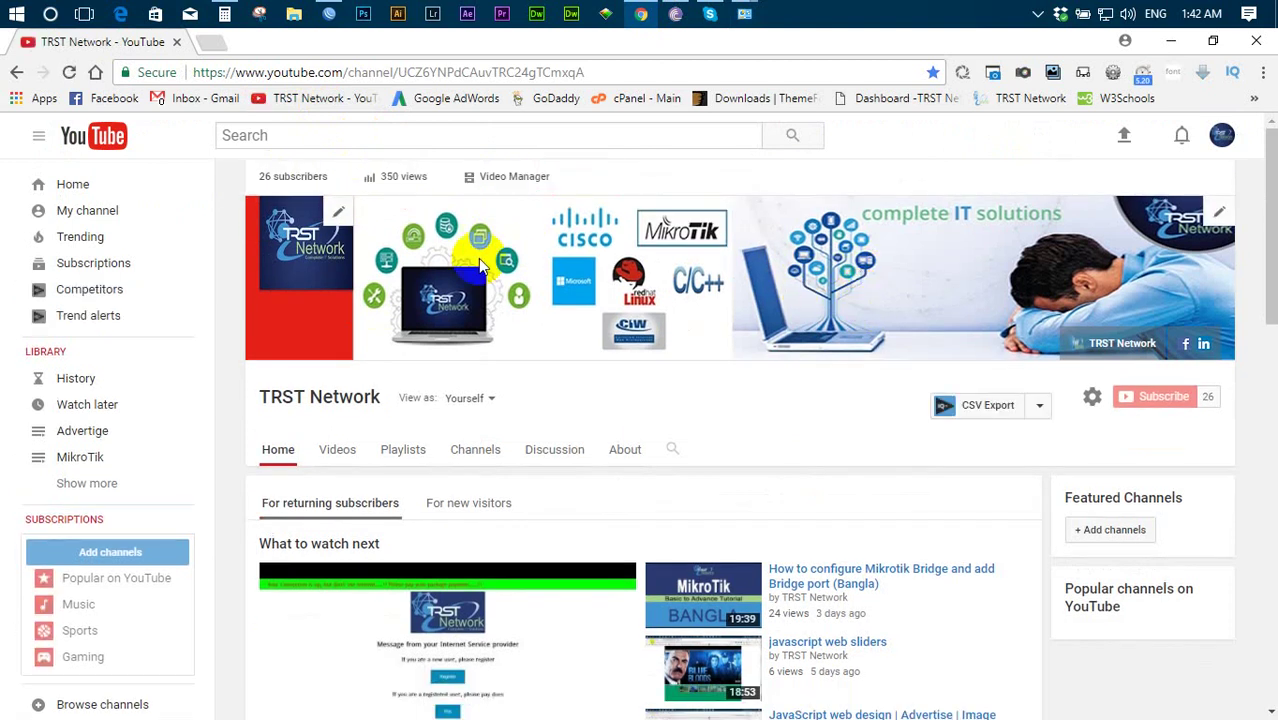
mouse_move(744, 13)
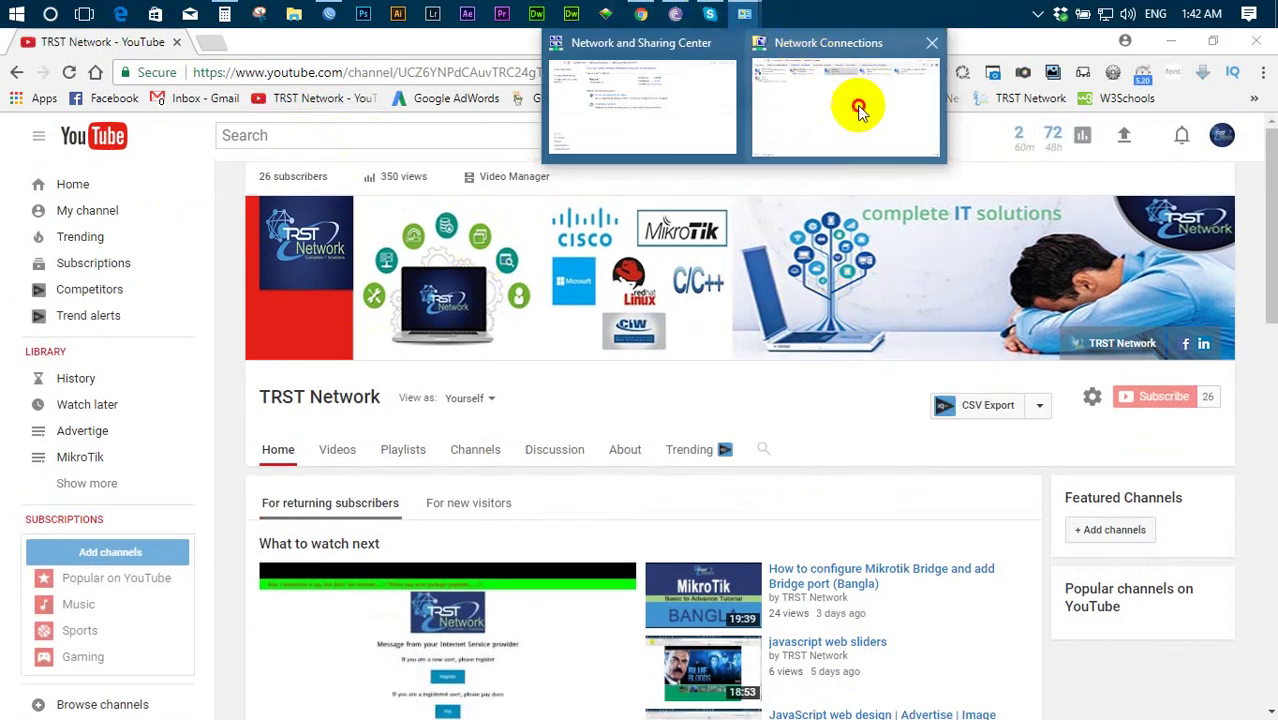
left_click(850, 110)
- Change the Ethernet IPv4 address to 192.168.10.2 with gateway 192.168.10.1
right_click(568, 145)
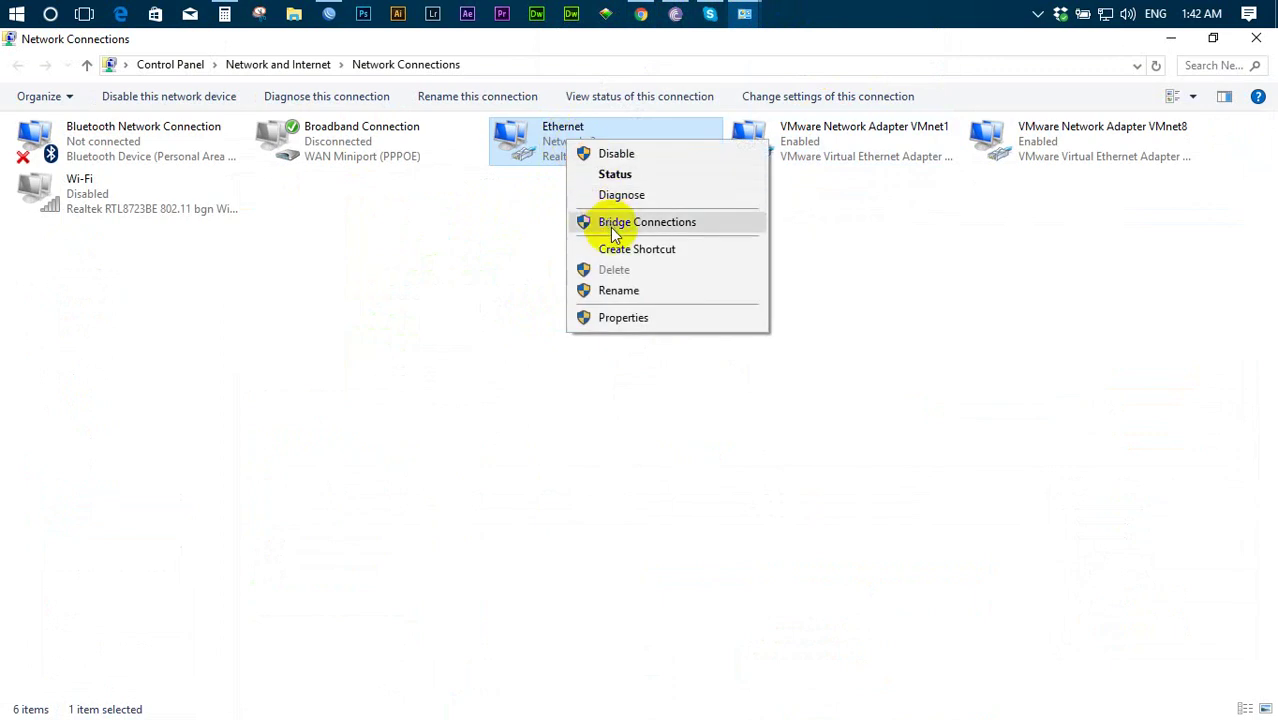
left_click(626, 318)
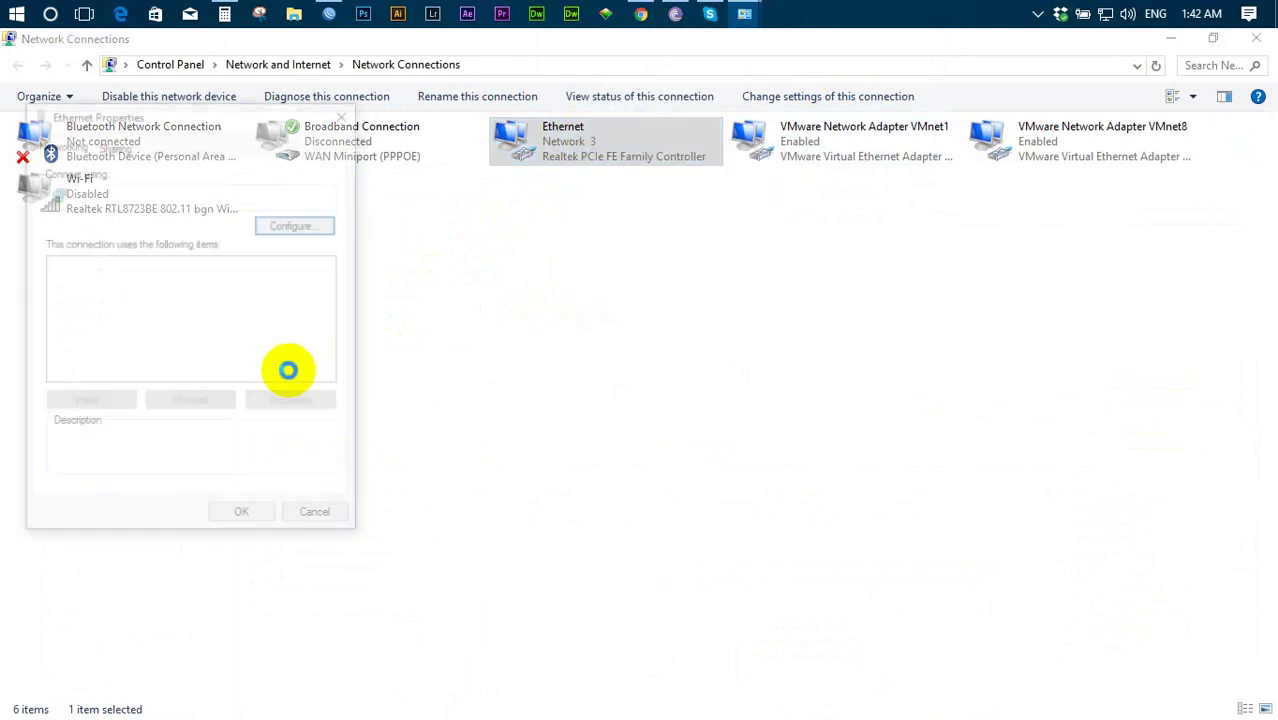
double_click(303, 328)
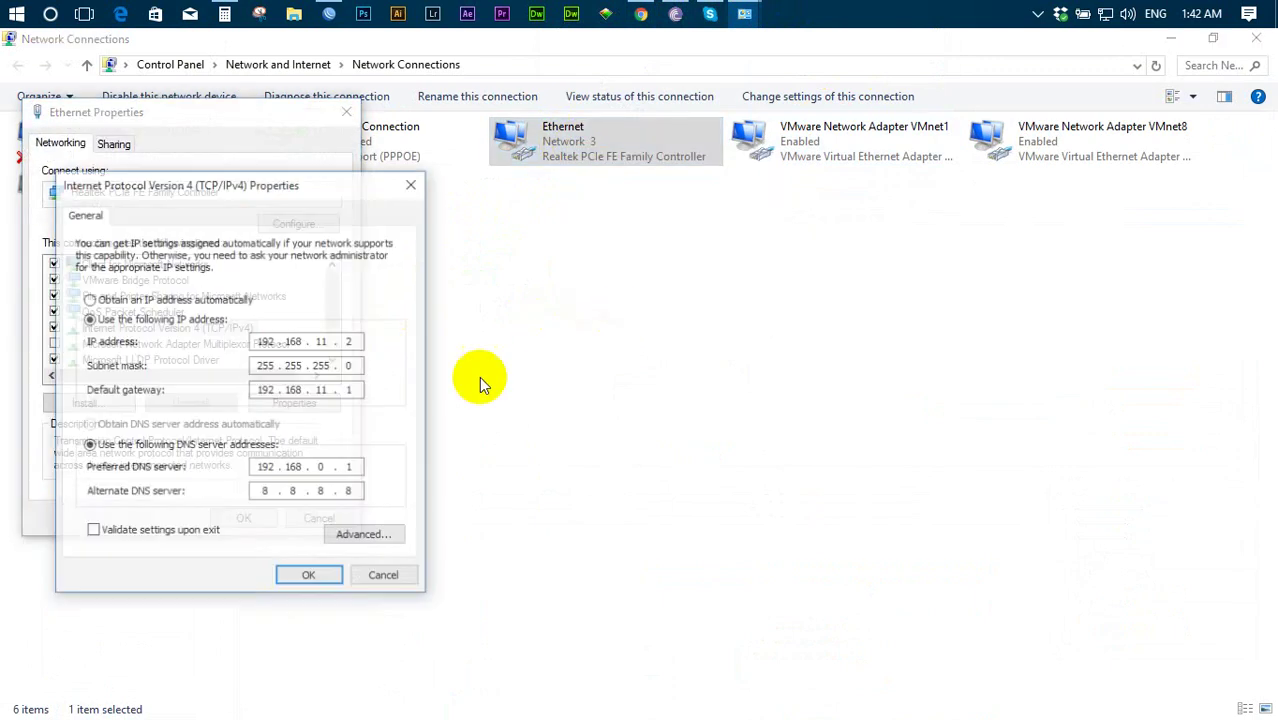
left_click(322, 341)
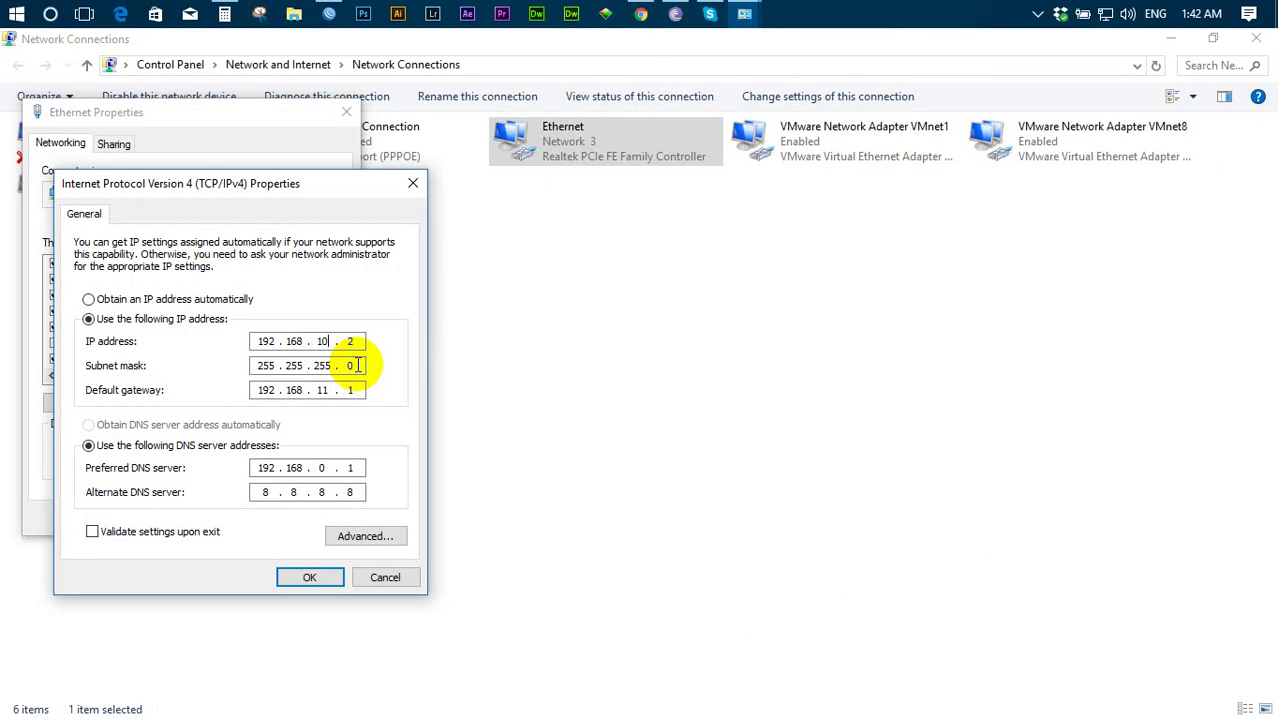
key("Tab")
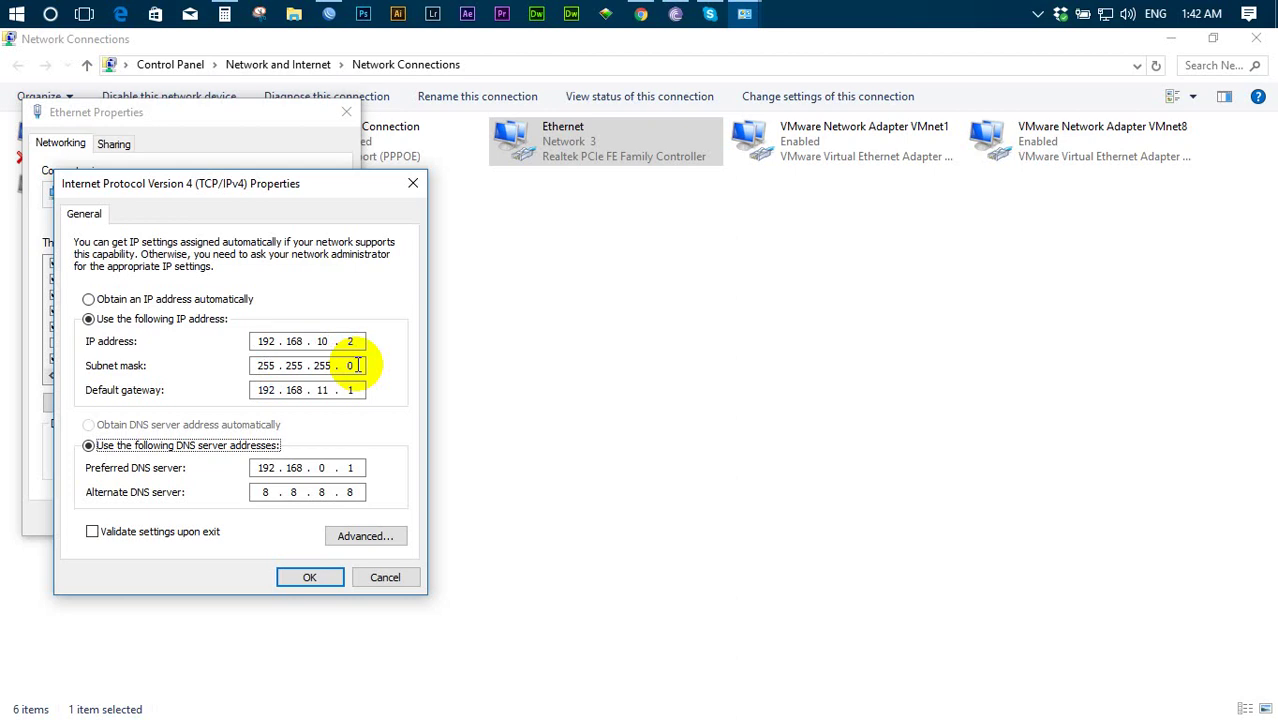
left_click(331, 390)
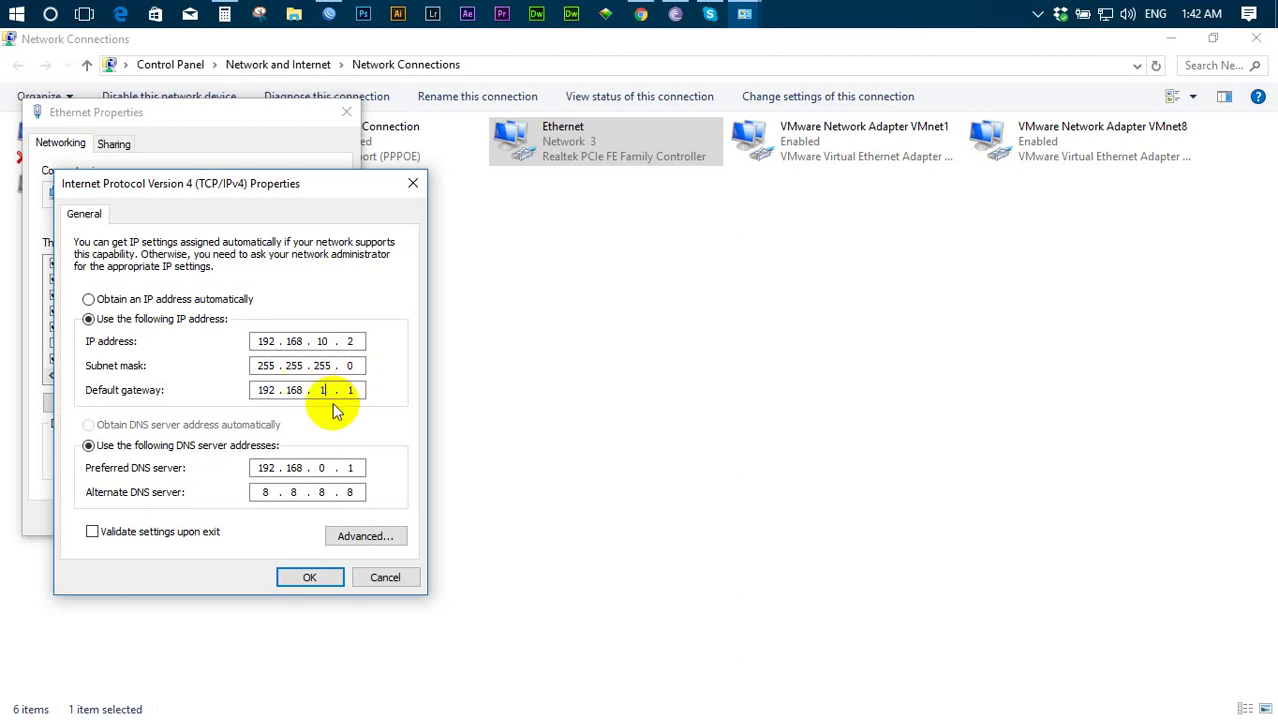
left_click(312, 577)
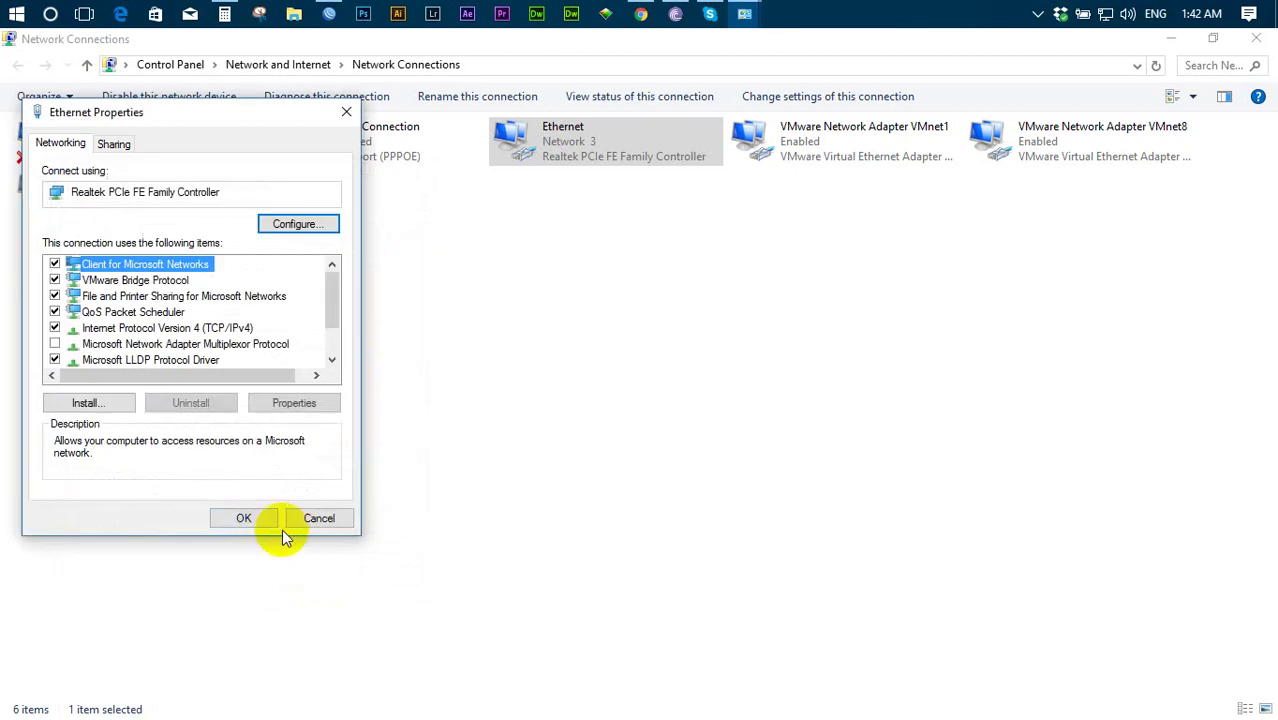
left_click(245, 519)
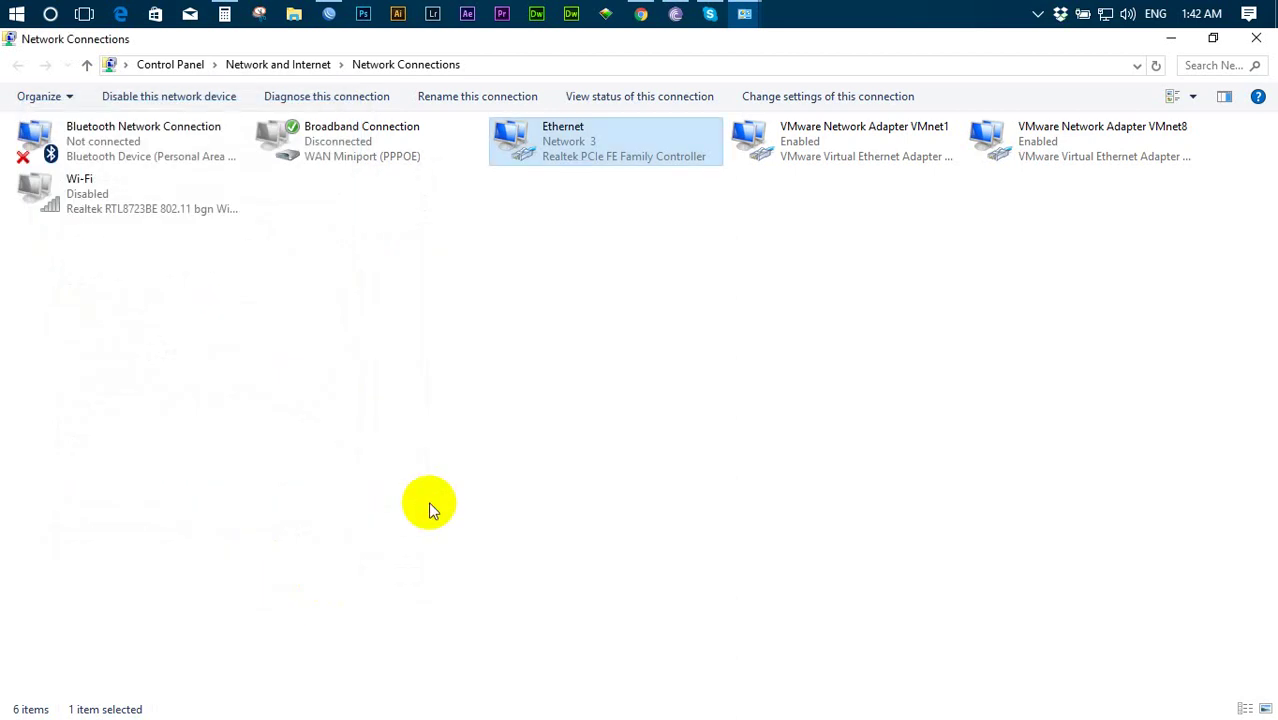
- Verify in the Ethernet status details that the address is now 192.168.10.2
right_click(605, 136)
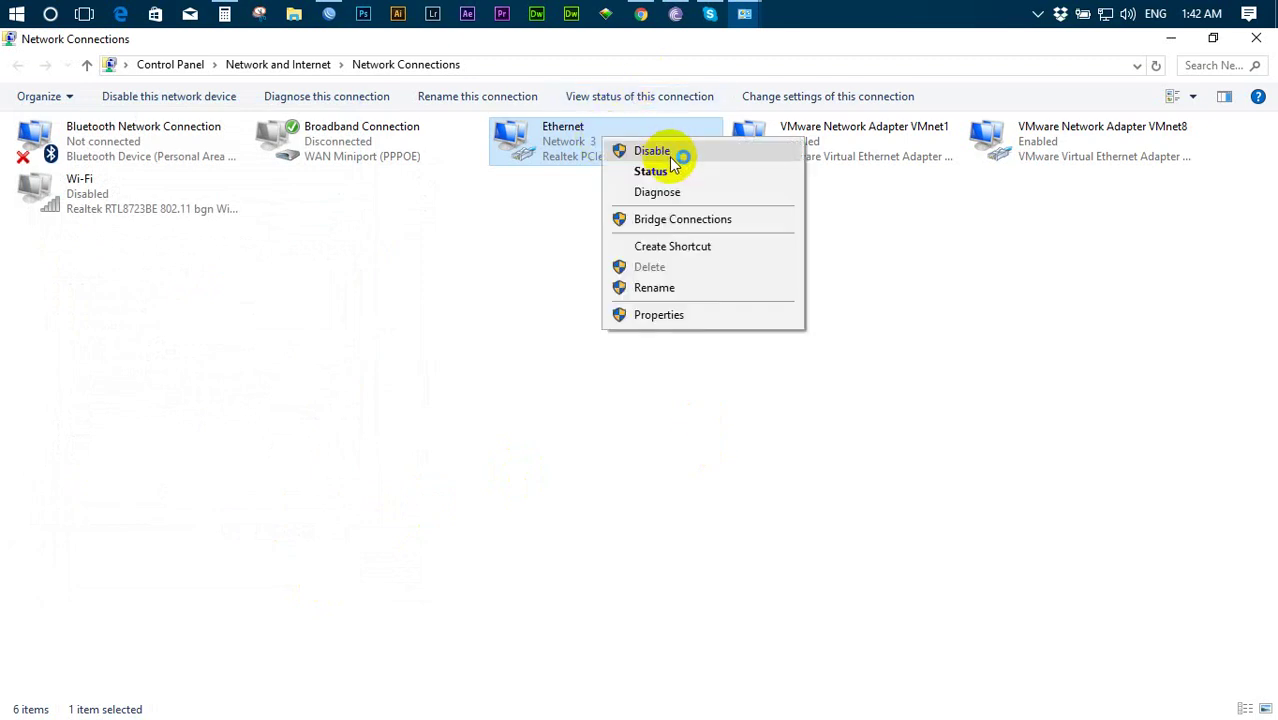
left_click(668, 175)
left_click(553, 340)
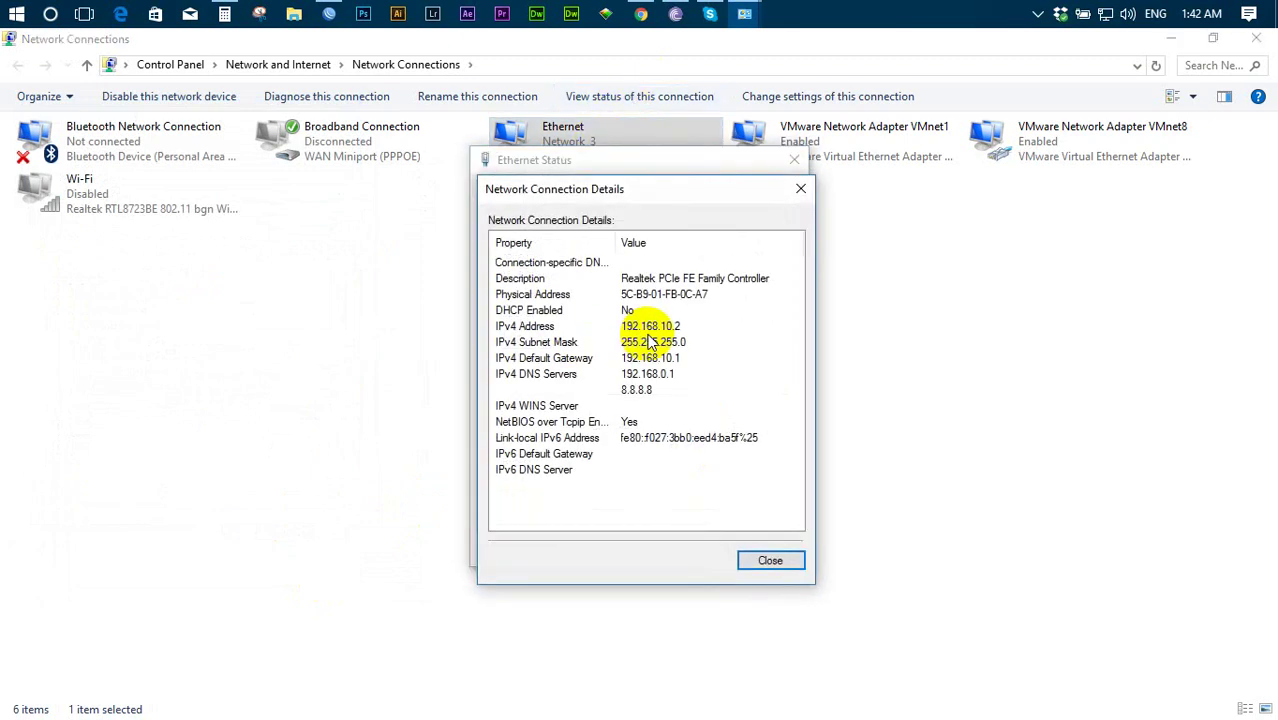
left_click(668, 328)
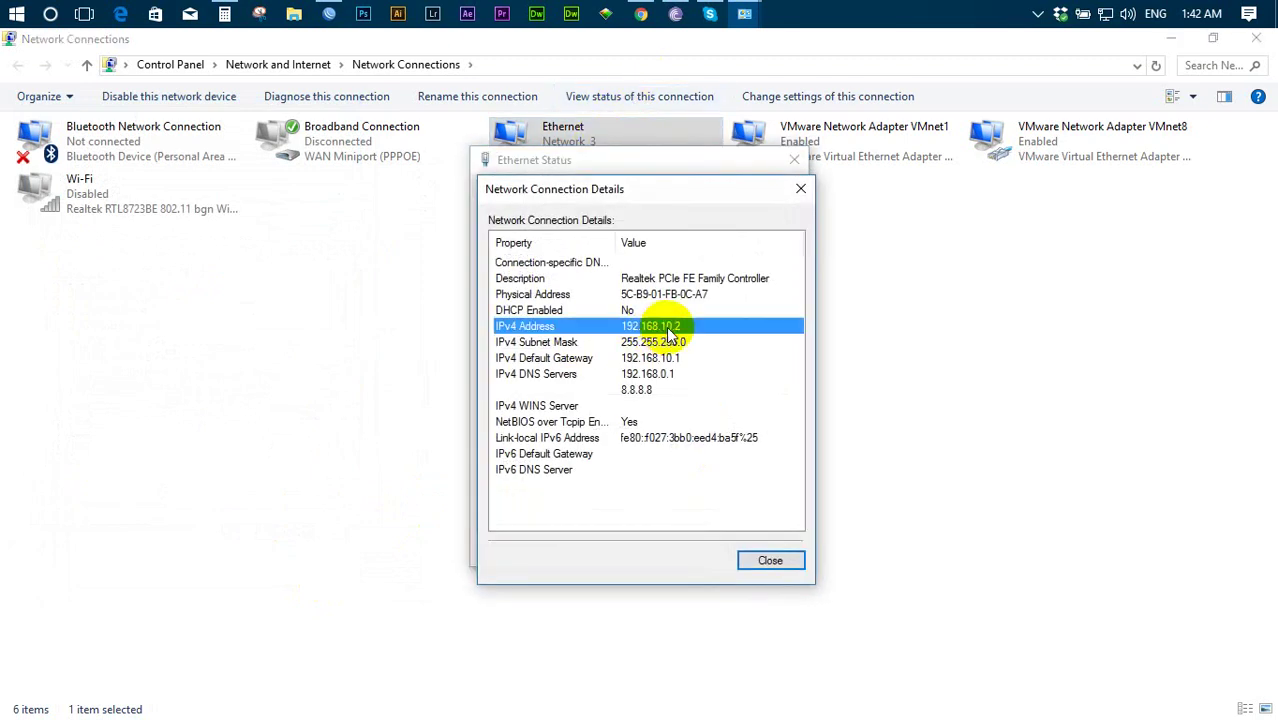
left_click(641, 14)
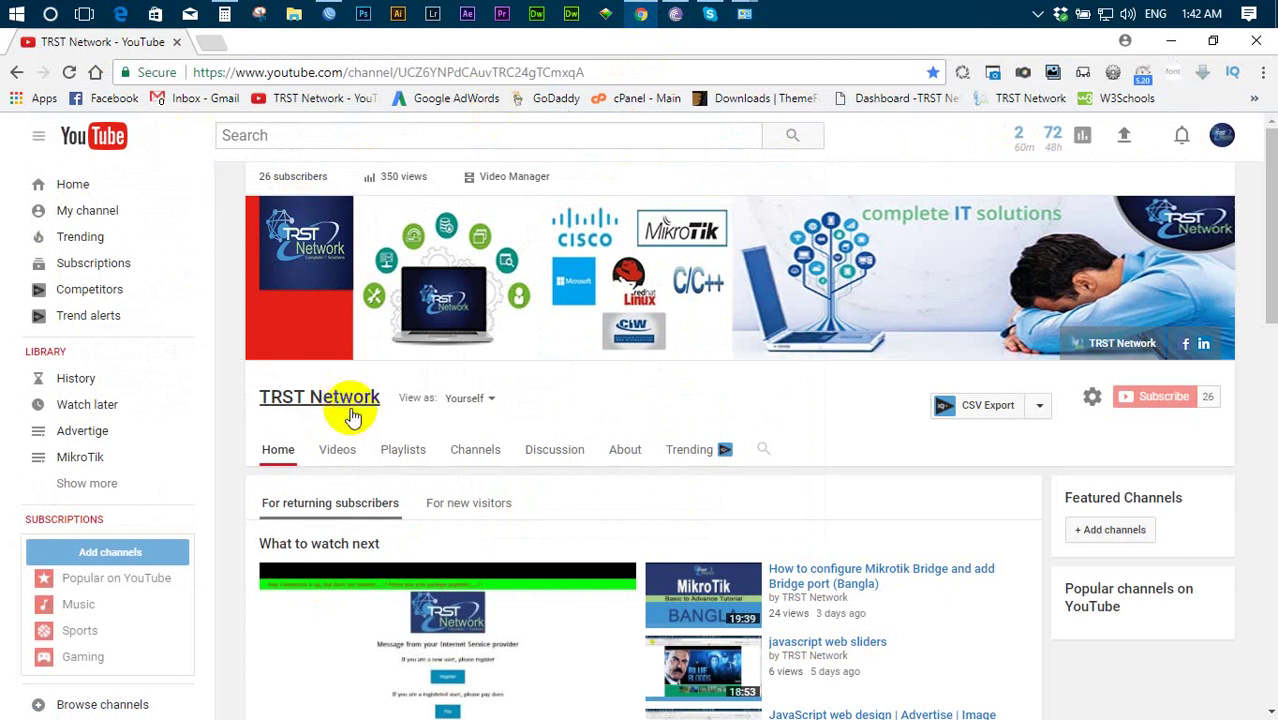
- Open trstnetwork.com in a new tab, reload its homepage and scroll through it to confirm it loads
scroll(548, 490, "down", 1)
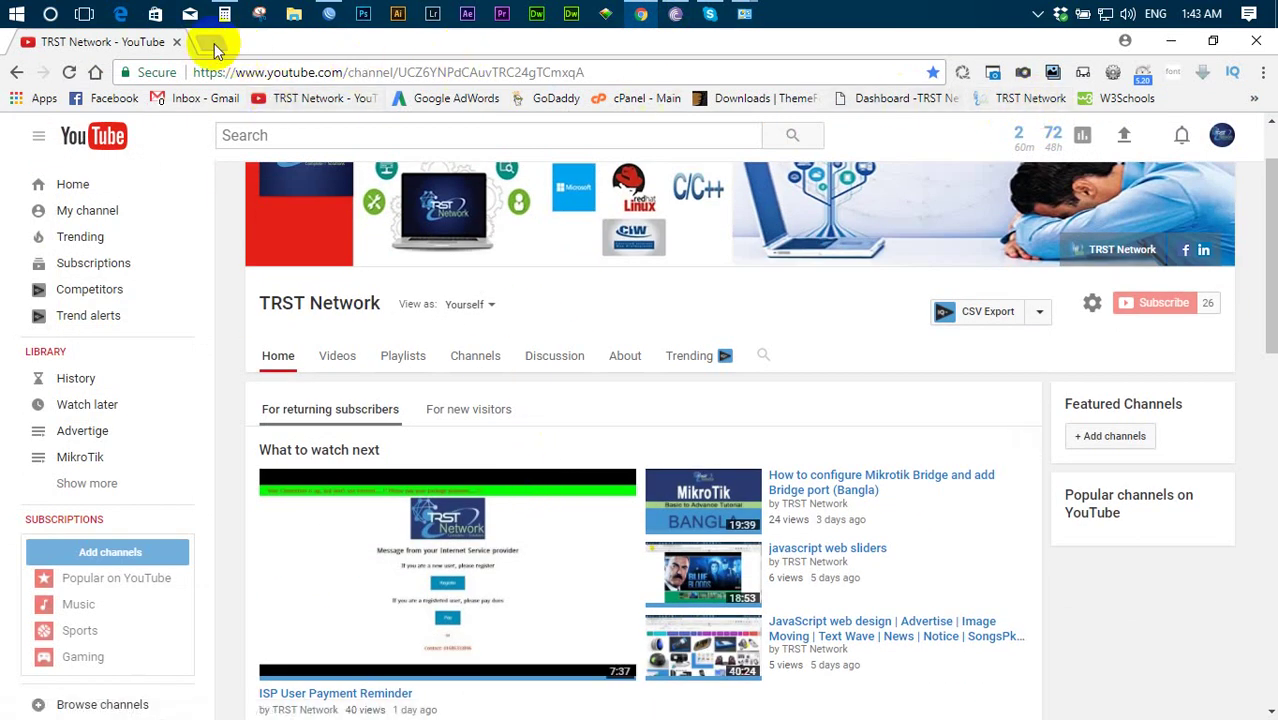
left_click(211, 42)
left_click(1025, 98)
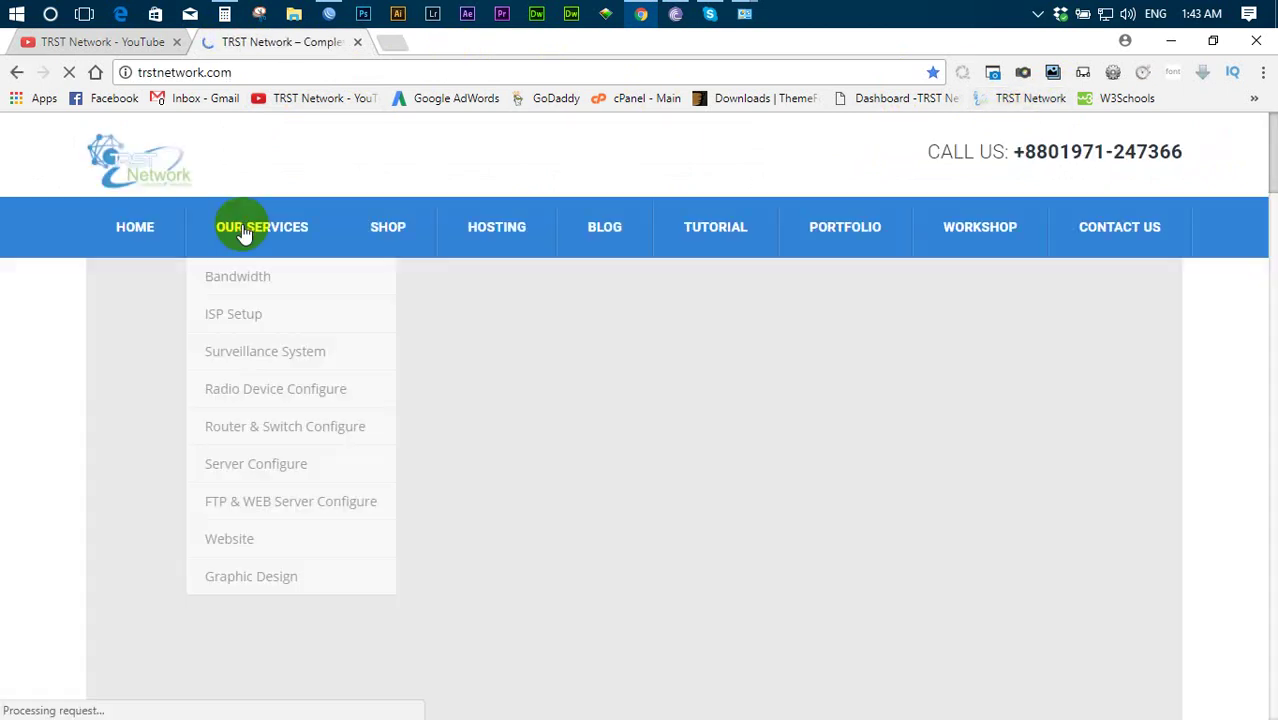
left_click(242, 228)
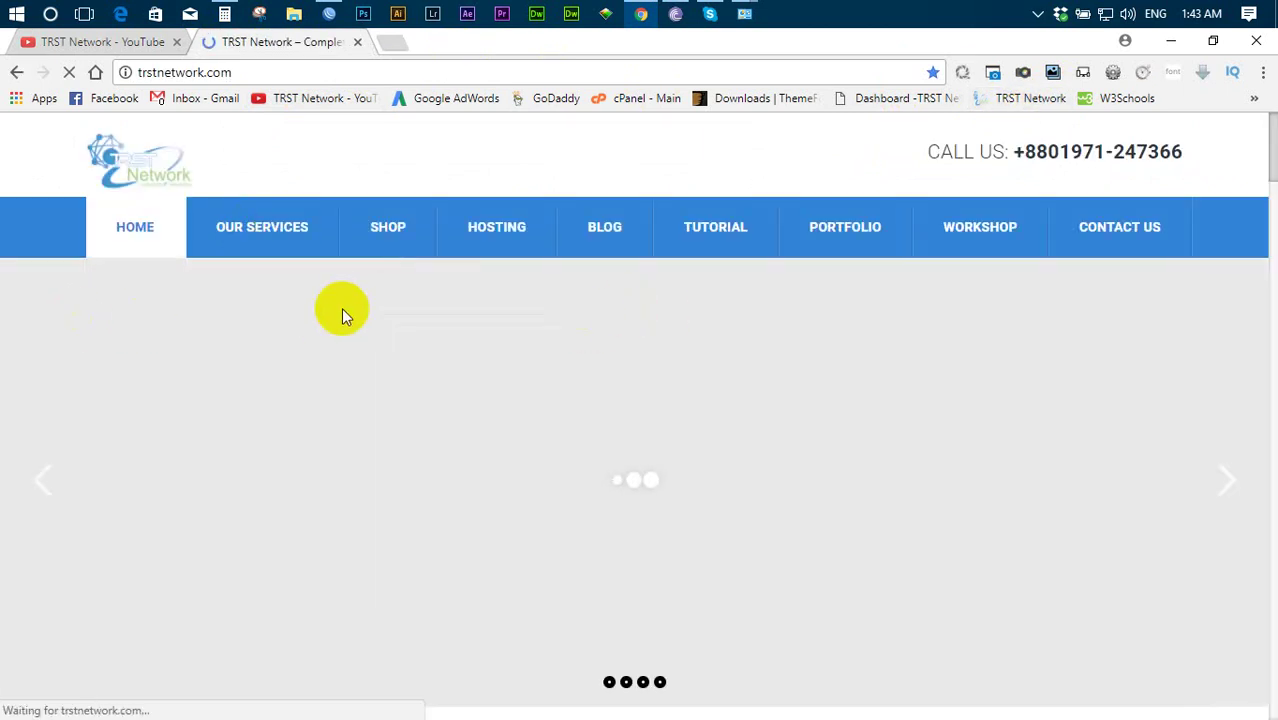
scroll(345, 305, "down", 5)
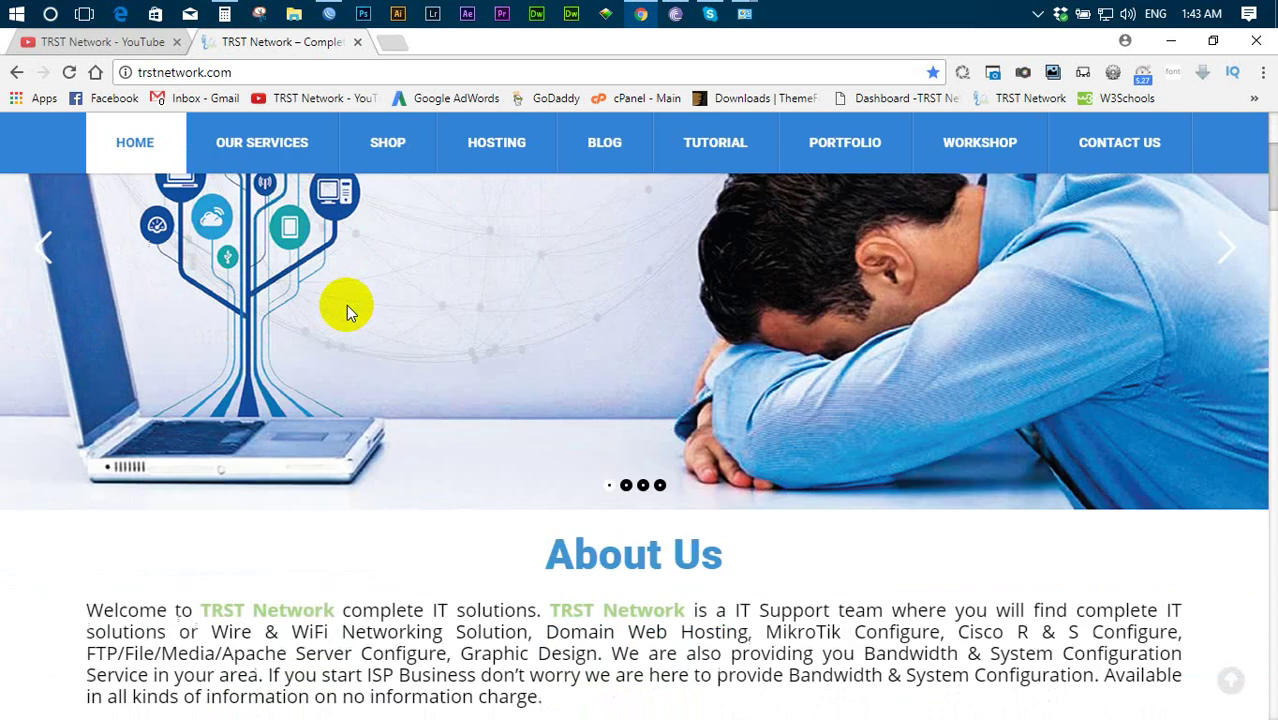
scroll(348, 305, "down", 5)
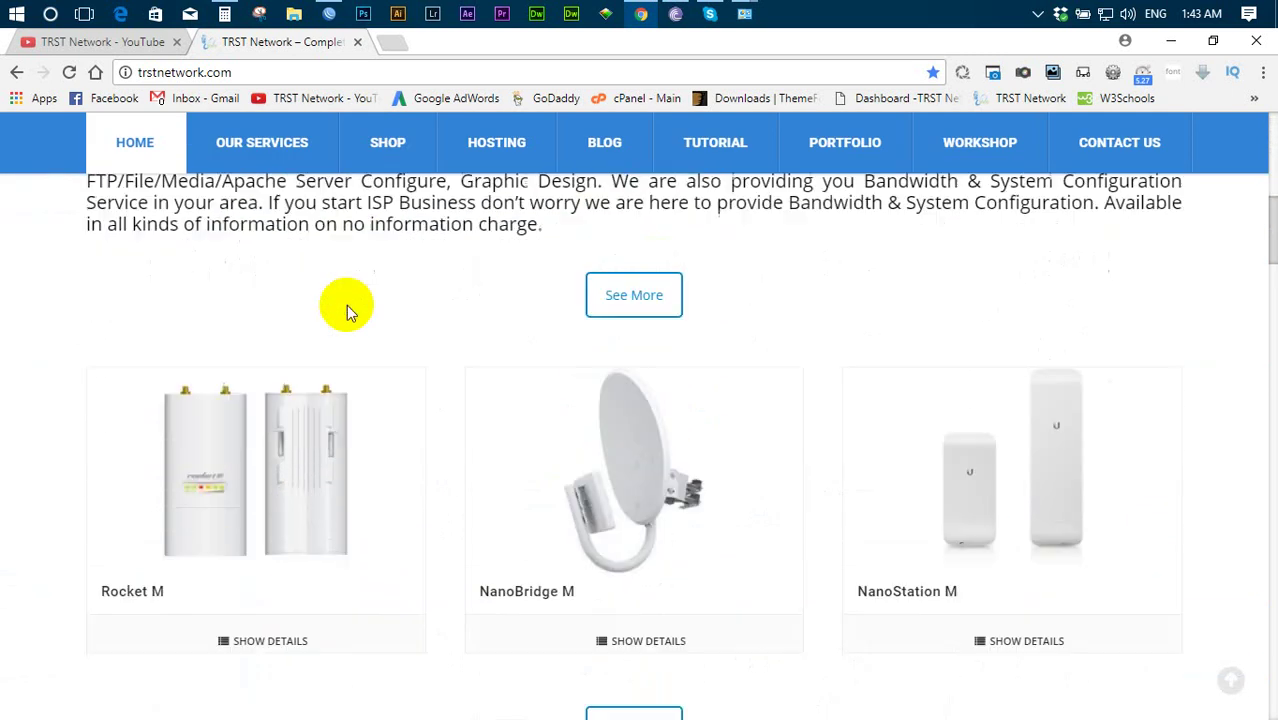
scroll(348, 313, "down", 4)
scroll(348, 313, "down", 7)
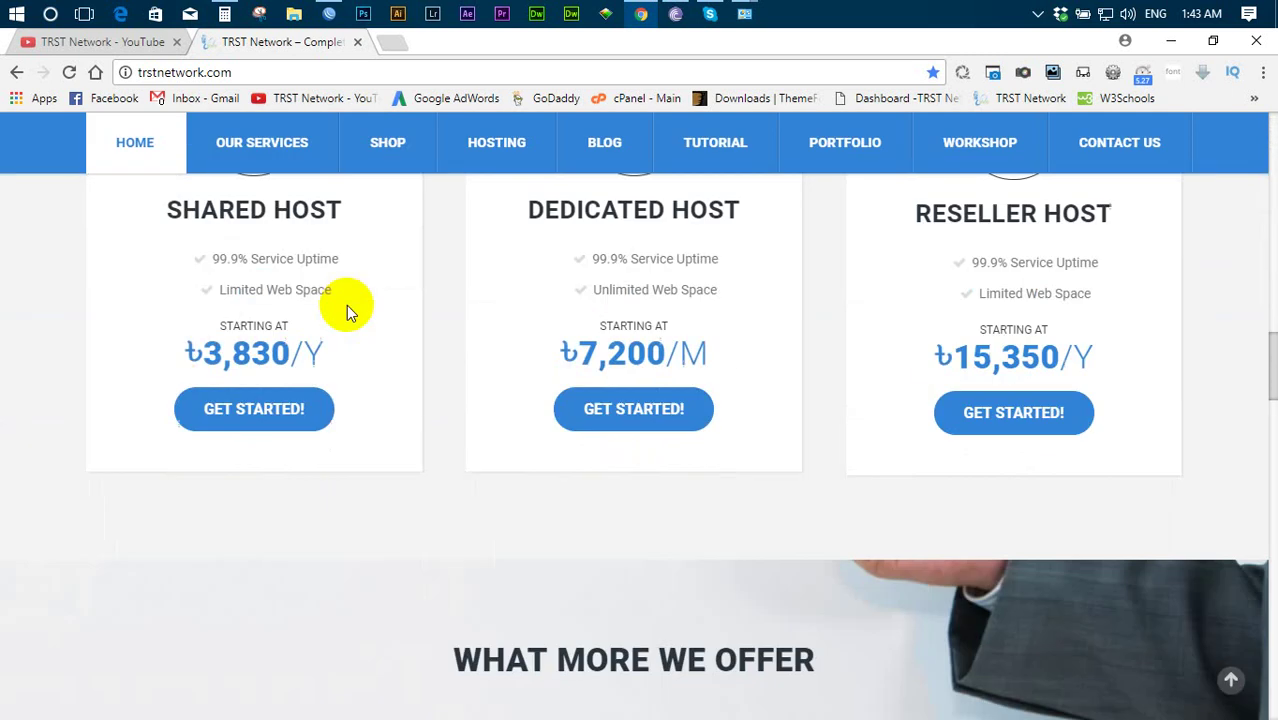
scroll(346, 306, "up", 8)
scroll(348, 305, "up", 10)
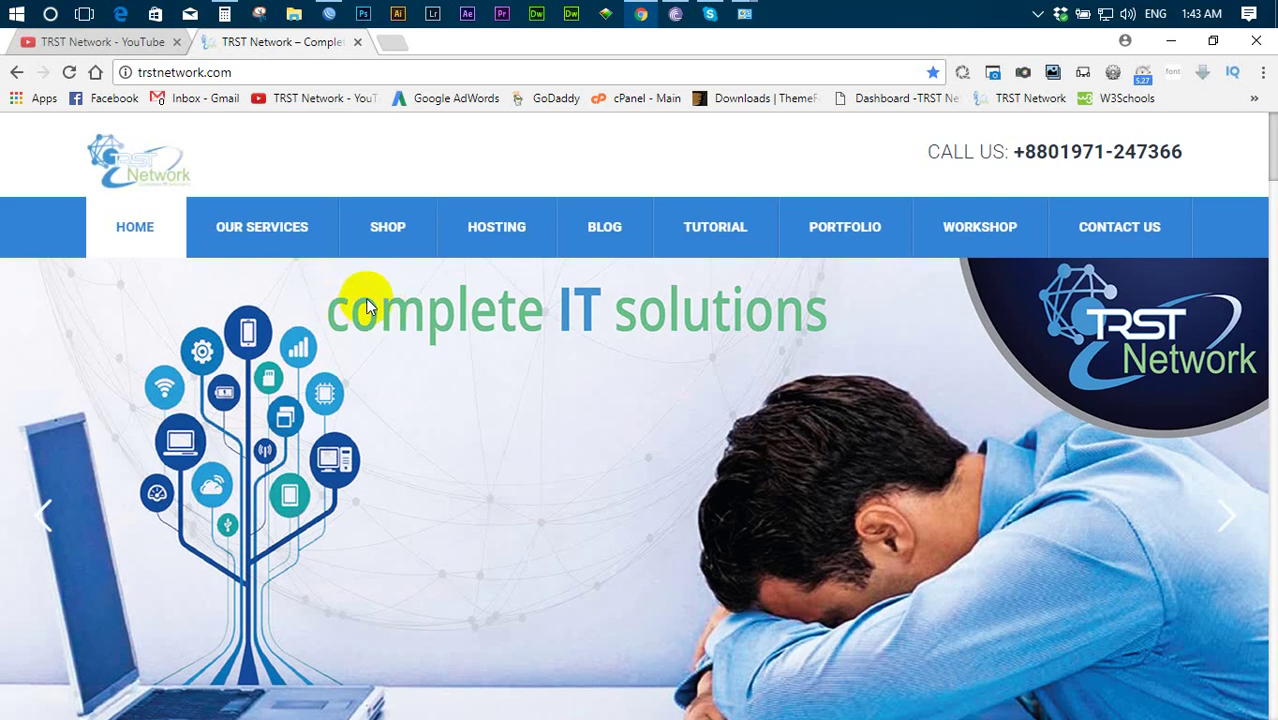
left_click(744, 14)
- Back in WinBox, view the 192.168.12.1/24 entry in IP Addresses, then close the list
left_click(804, 118)
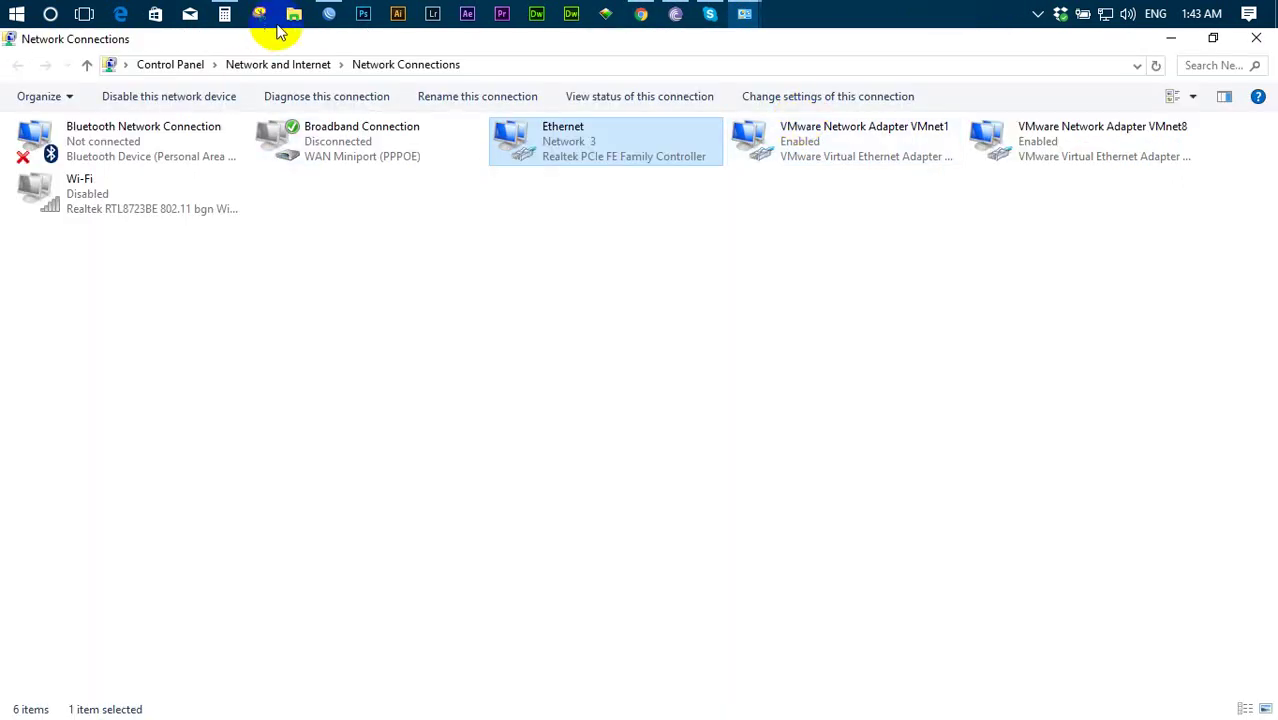
left_click(325, 14)
left_click(76, 278)
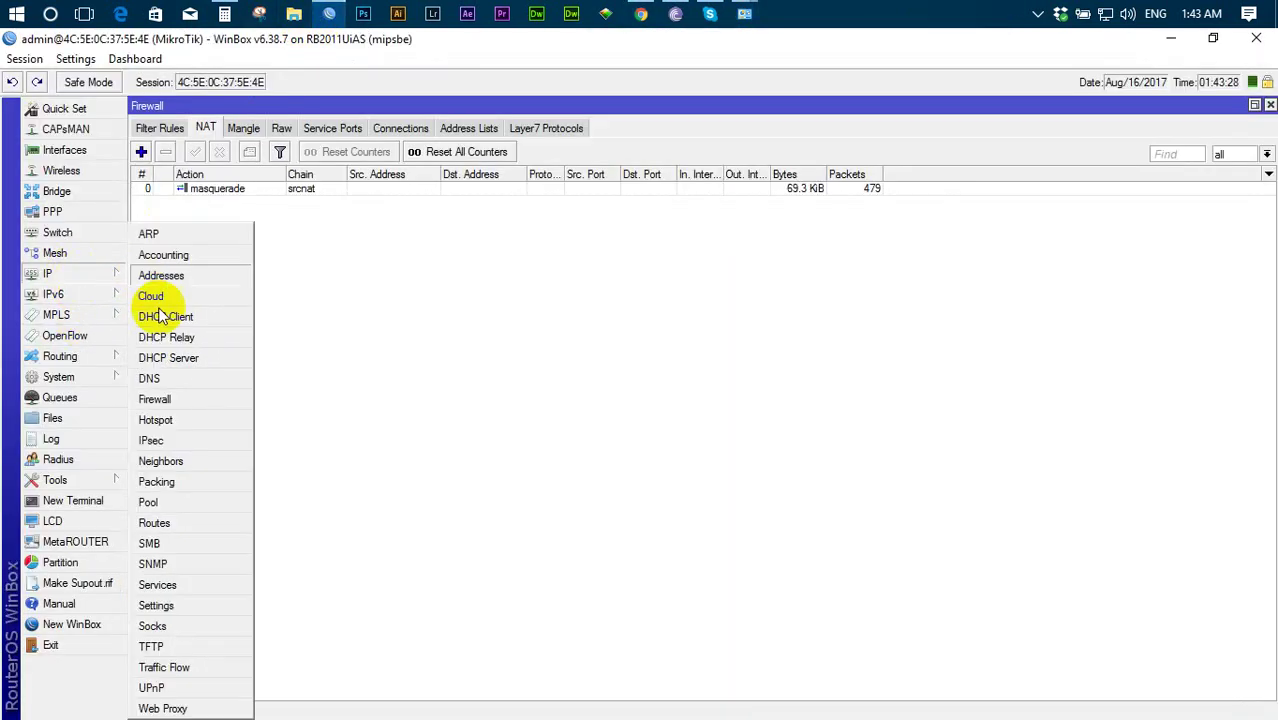
left_click(200, 276)
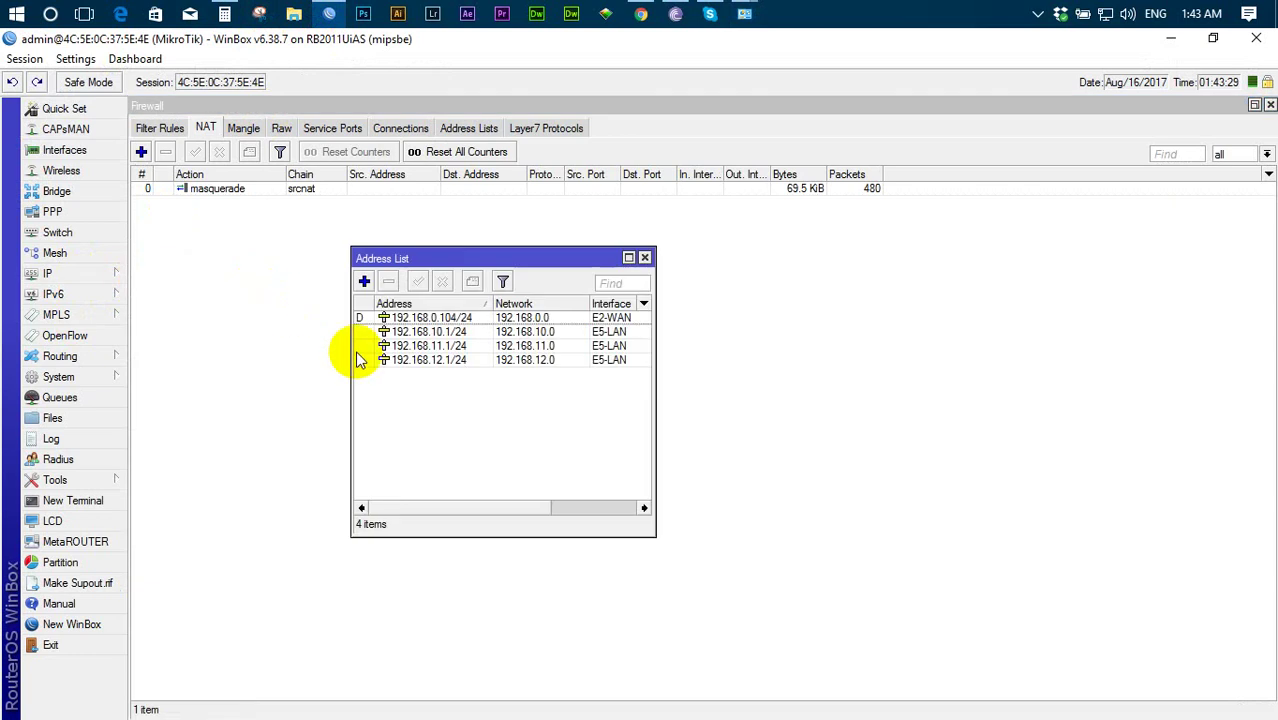
left_click(435, 362)
left_click(644, 258)
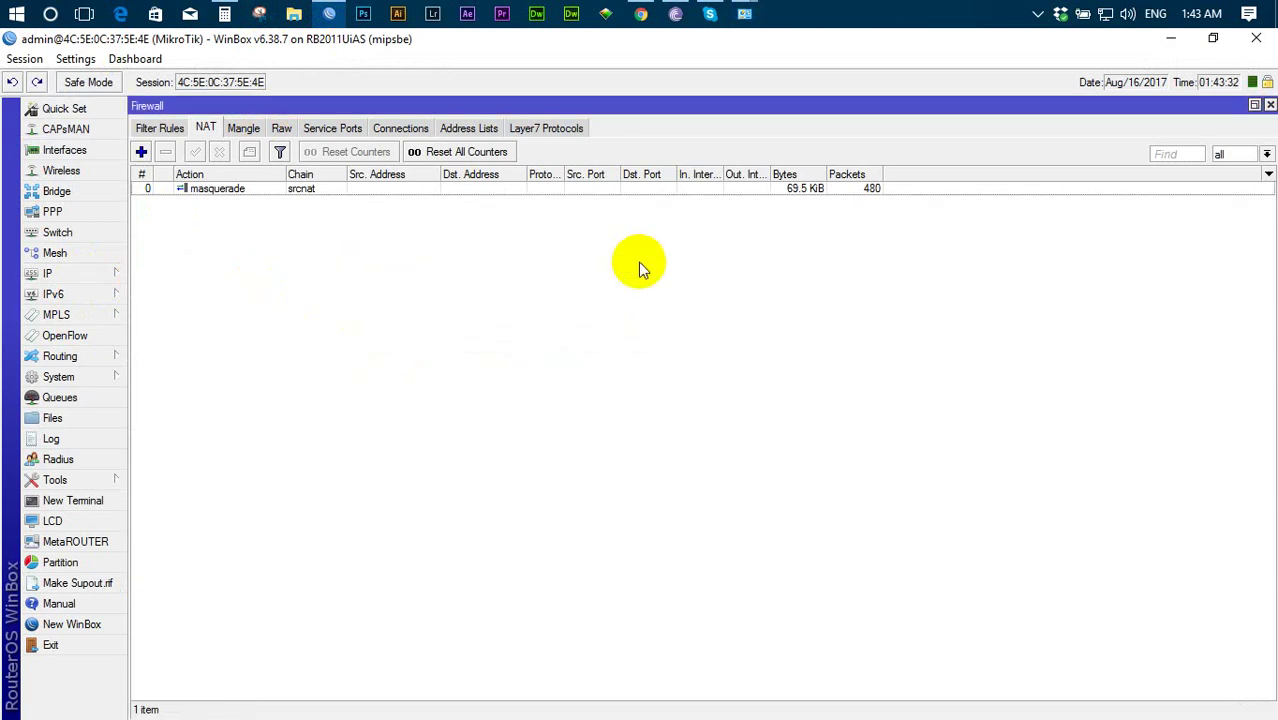
- Give the Ethernet adapter IPv4 address 192.168.12.2 with default gateway 192.168.12.1
mouse_move(752, 14)
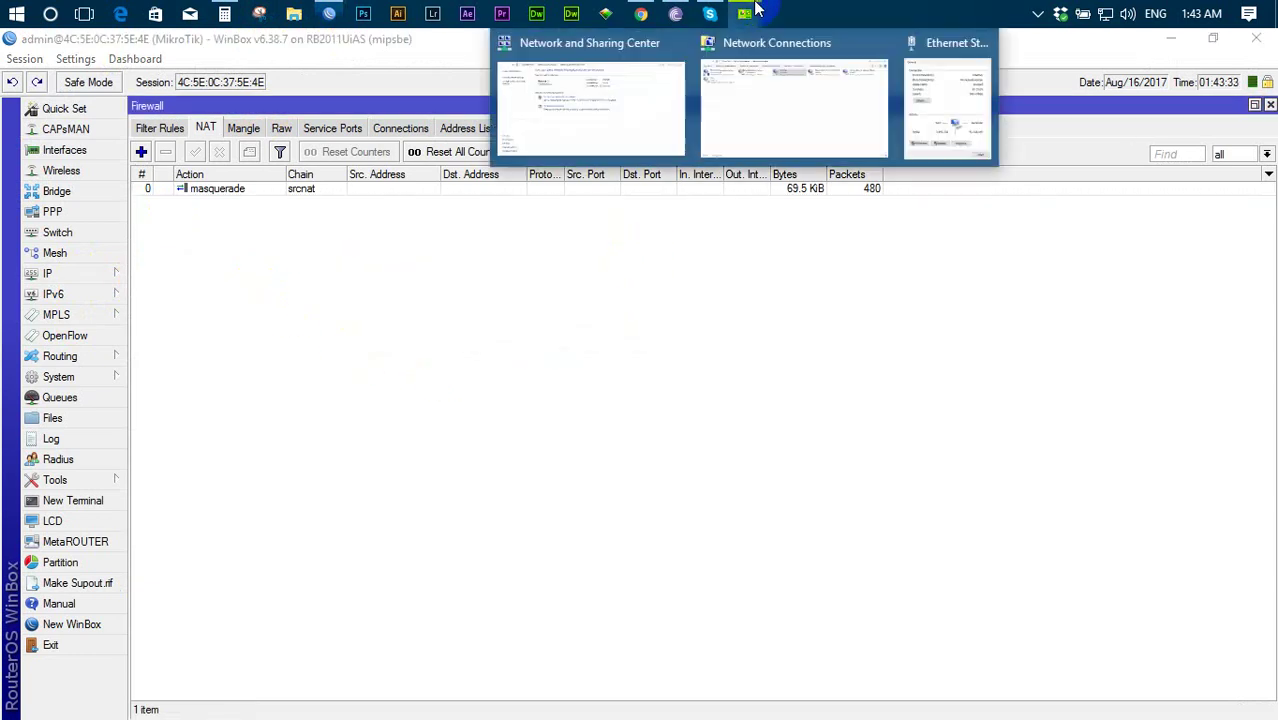
left_click(922, 104)
left_click(772, 560)
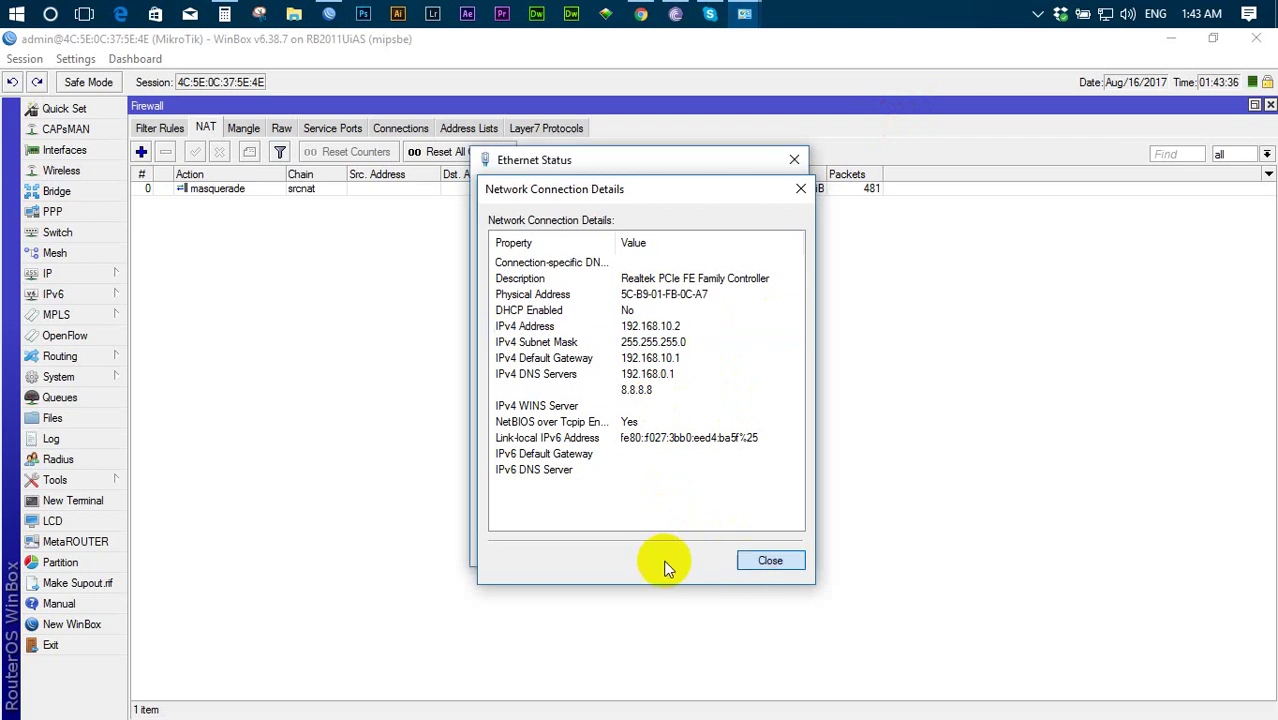
left_click(538, 512)
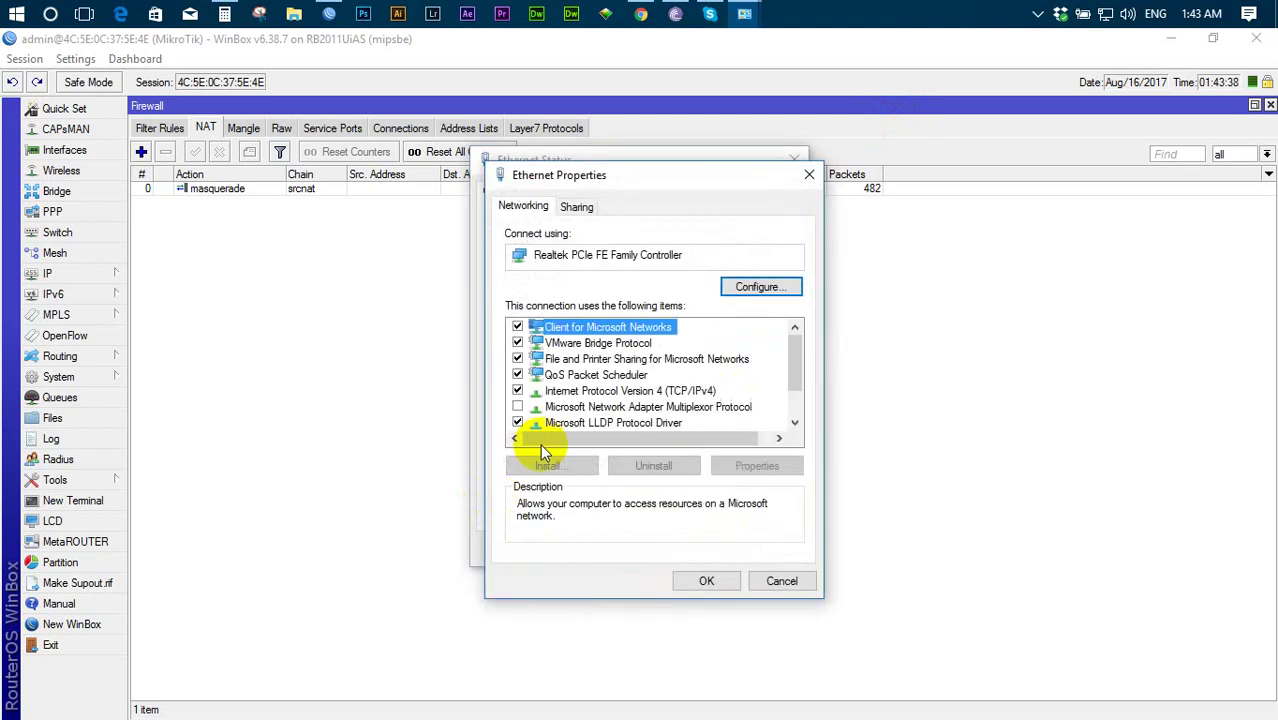
double_click(622, 391)
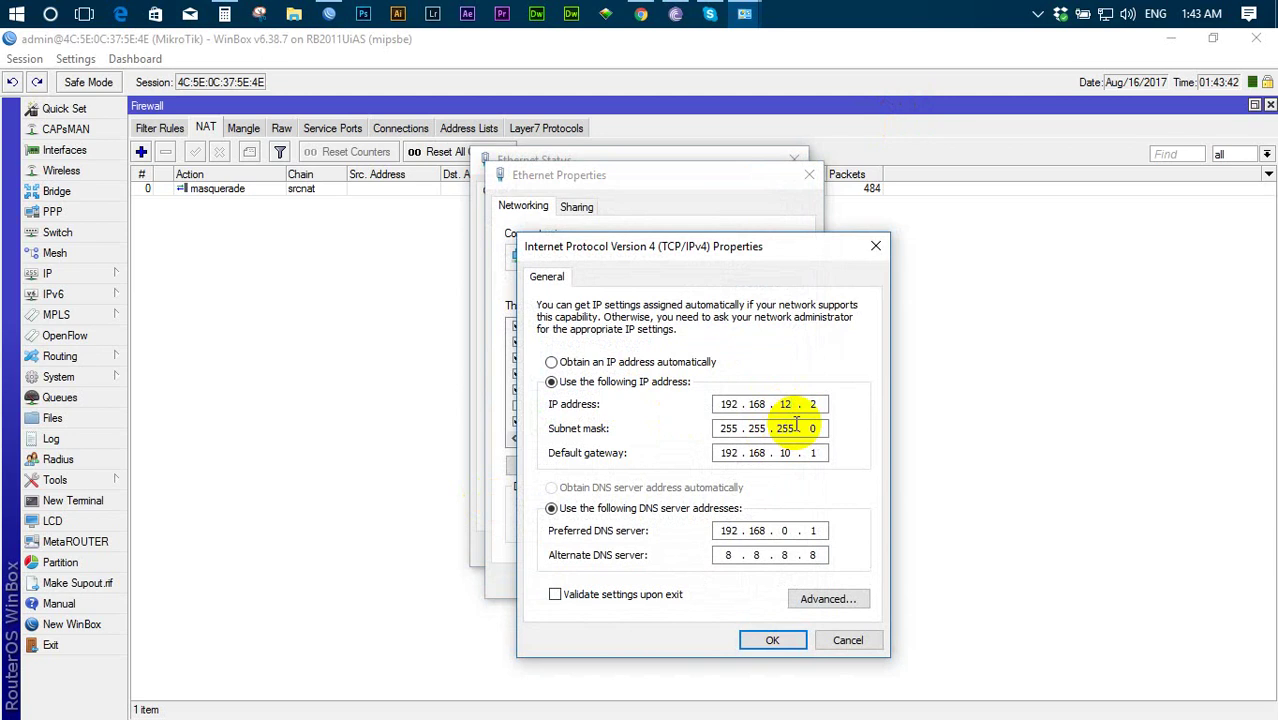
key("Tab")
key("Tab")
type("192")
left_click(772, 640)
left_click(702, 577)
left_click(767, 550)
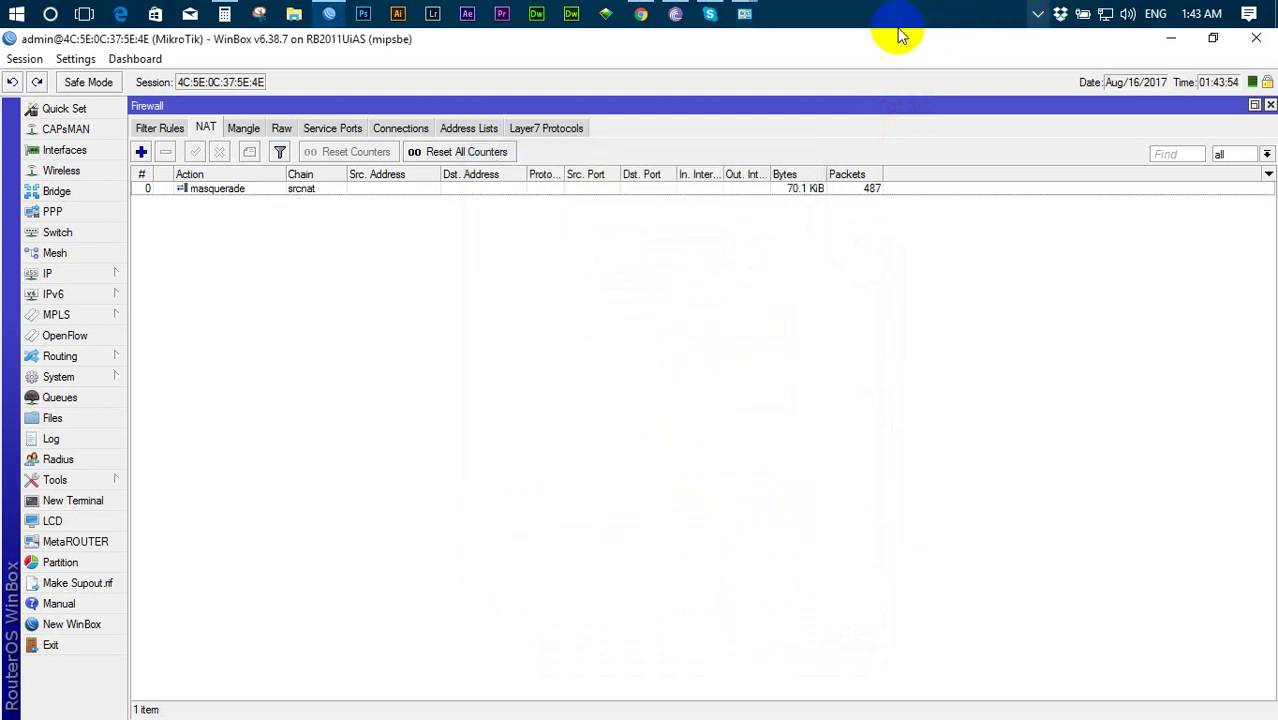
- Verify the Ethernet connection details show 192.168.12.2 and gateway 192.168.12.1
mouse_move(742, 14)
left_click(804, 108)
right_click(654, 172)
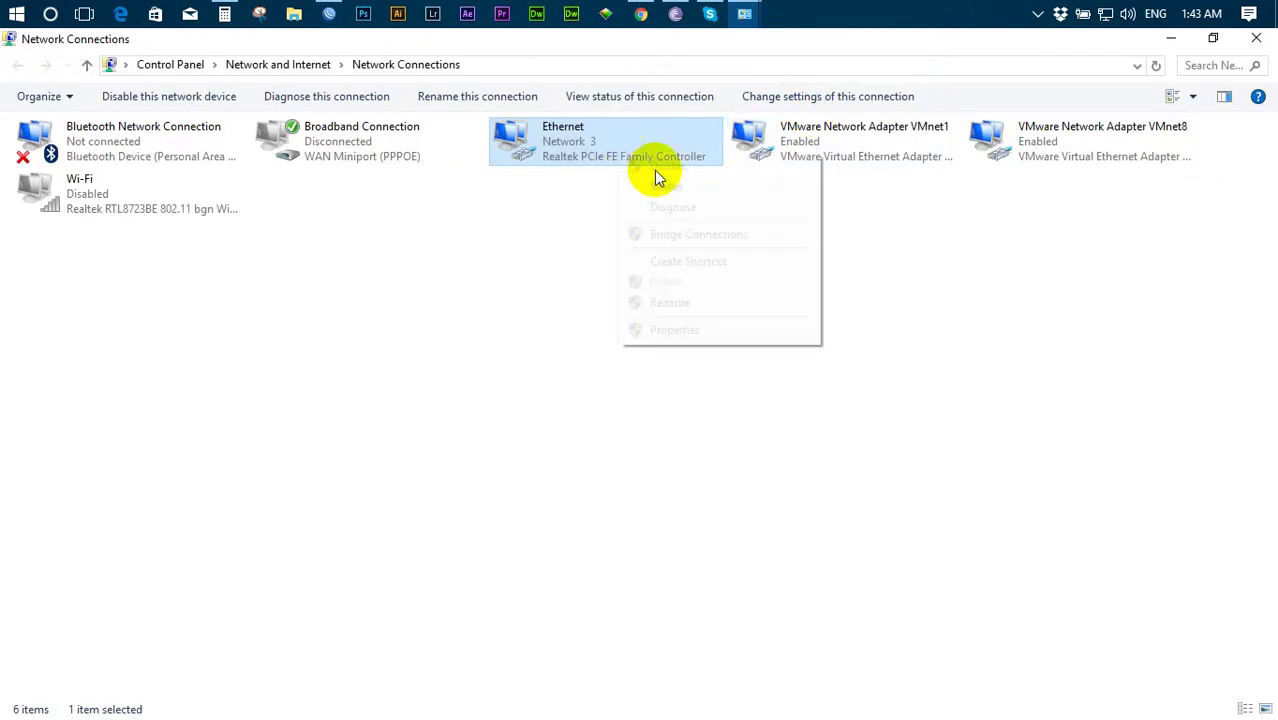
left_click(676, 188)
left_click(543, 341)
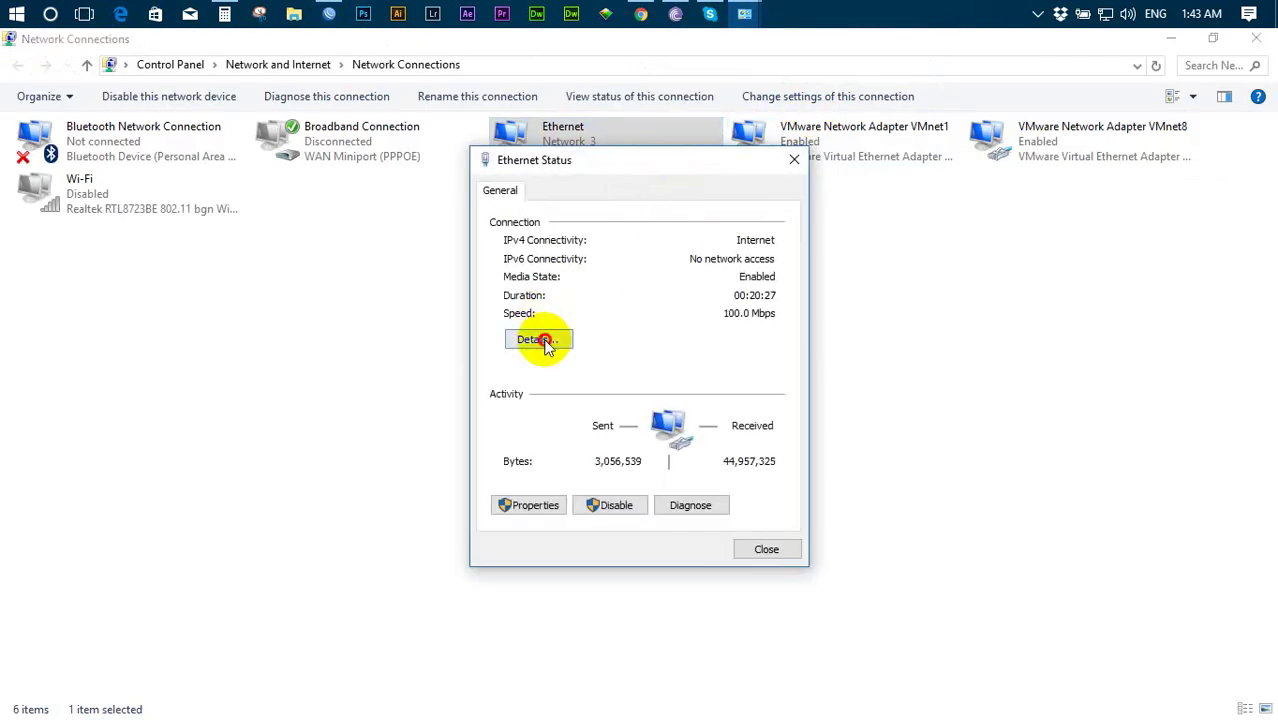
left_click(668, 328)
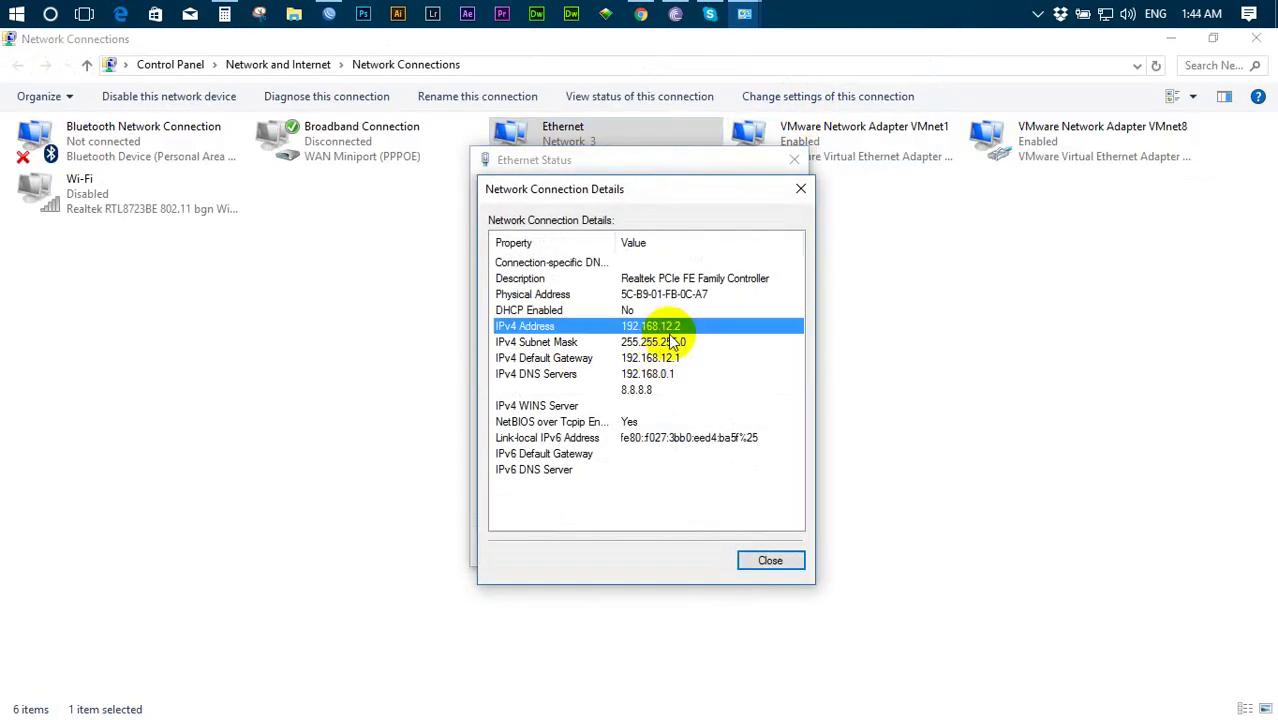
left_click(800, 189)
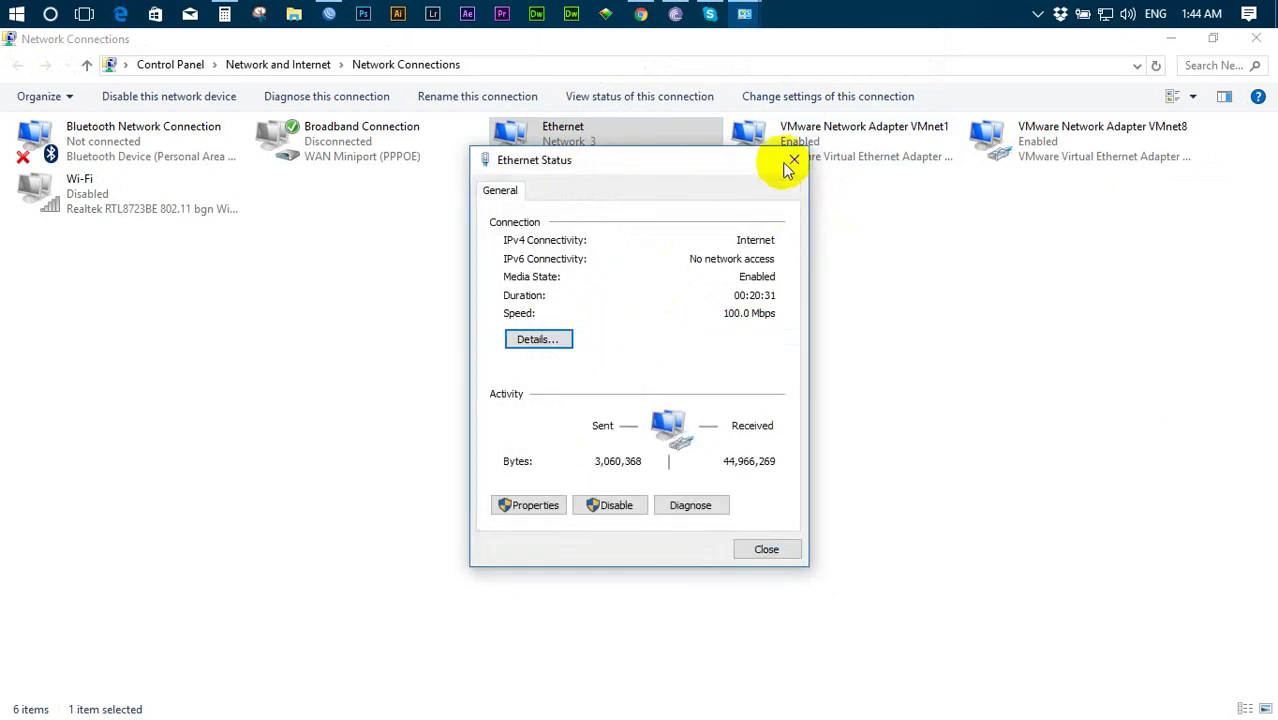
left_click(790, 164)
- Replace the old TRST Network tab with a new Chrome tab and load trstnetwork.com from the bookmark
left_click(641, 14)
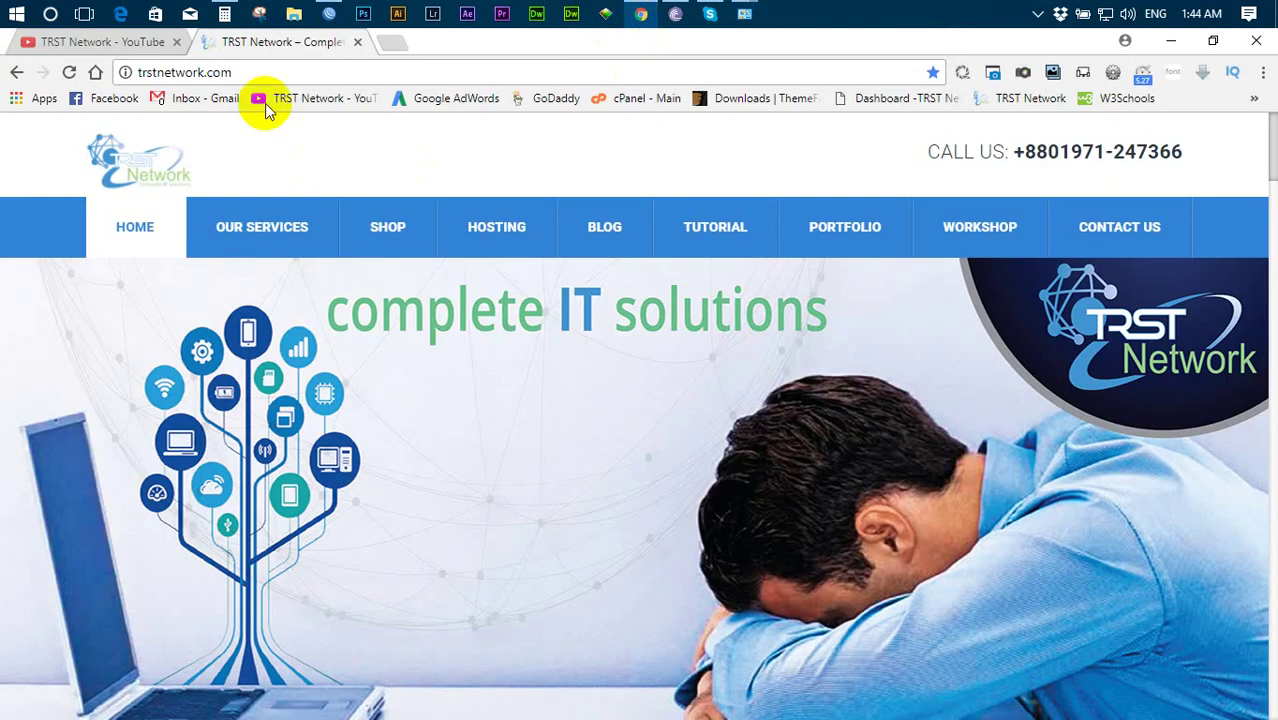
left_click(393, 44)
left_click(358, 43)
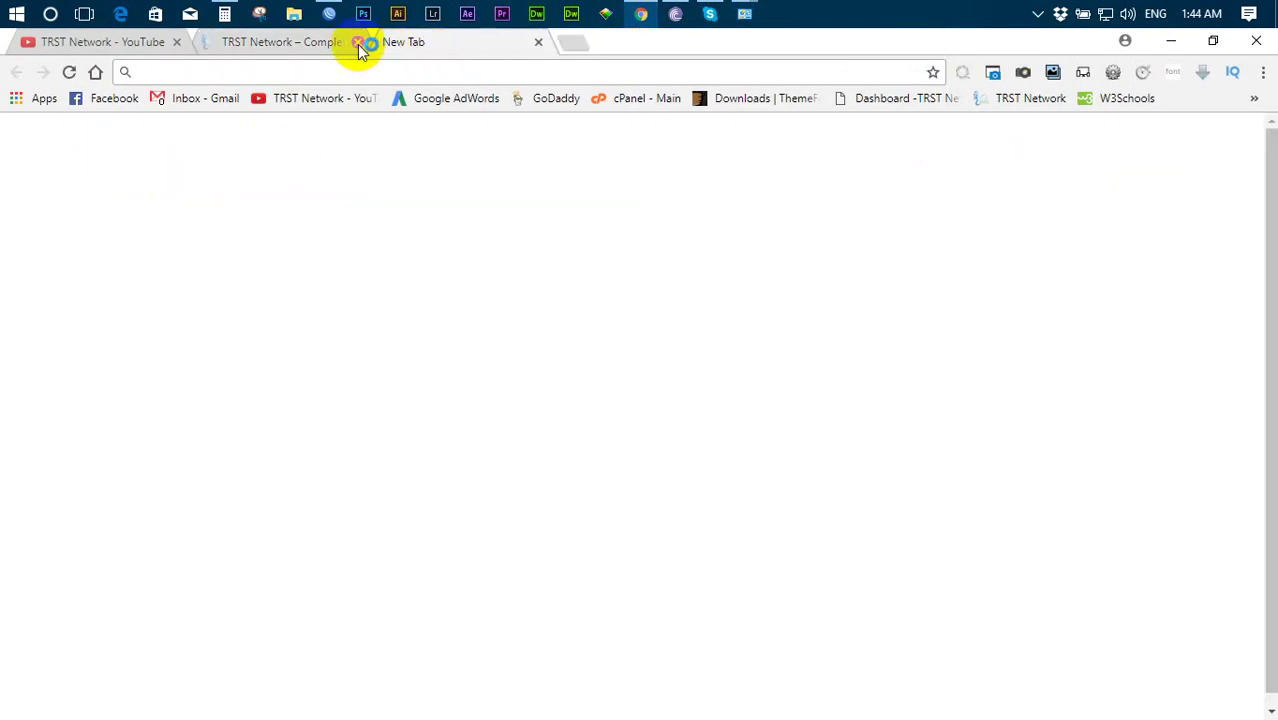
left_click(1025, 100)
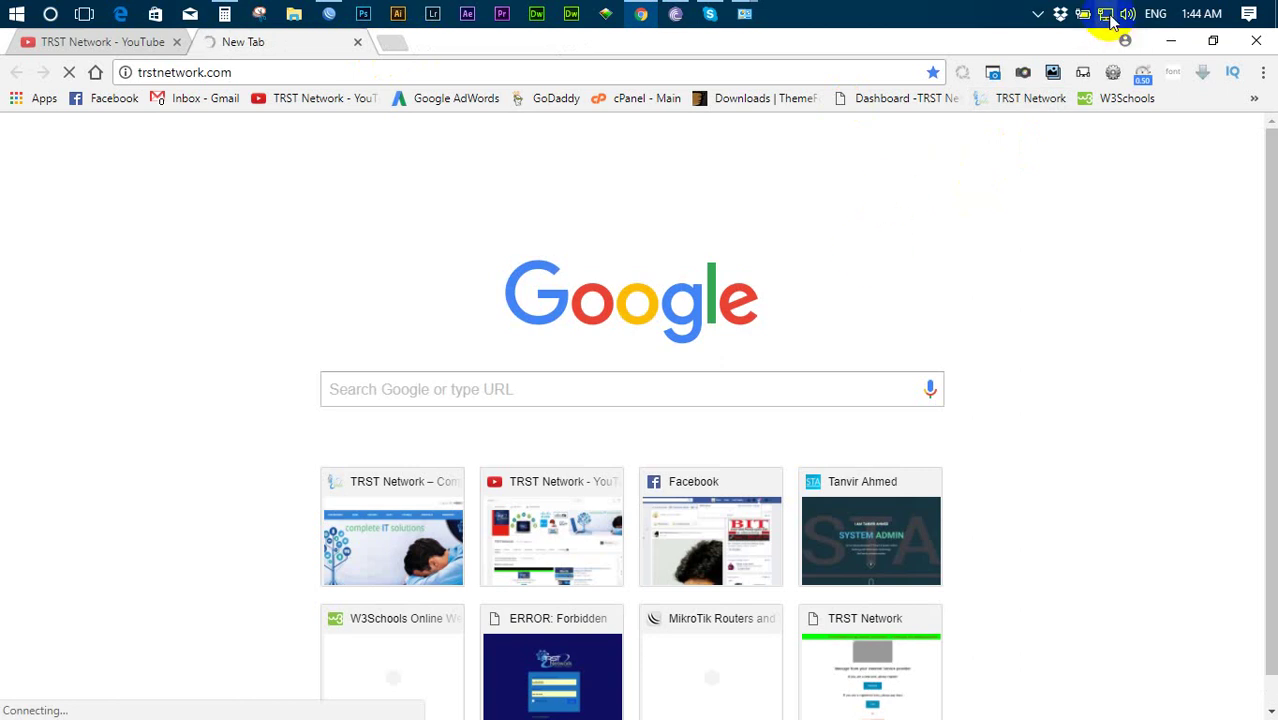
- Select the whole trstnetwork.com web address in the Chrome address bar
mouse_move(1111, 18)
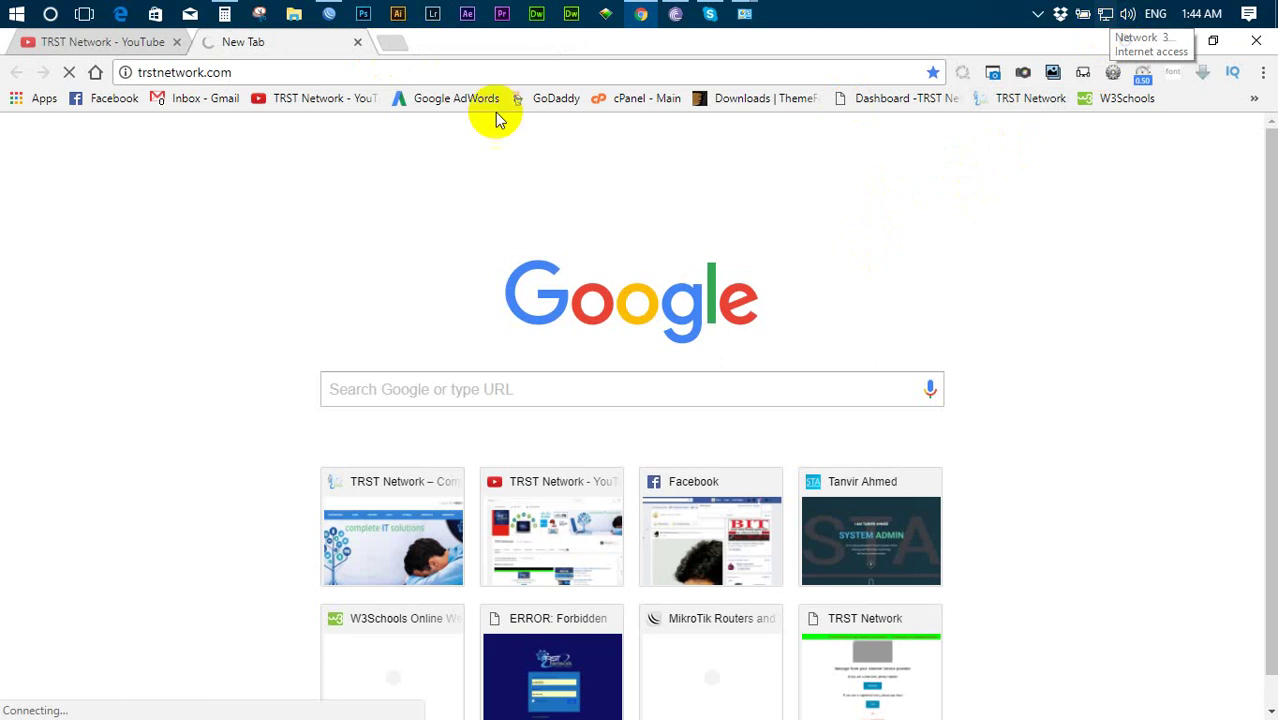
left_click_drag(277, 77, 100, 78)
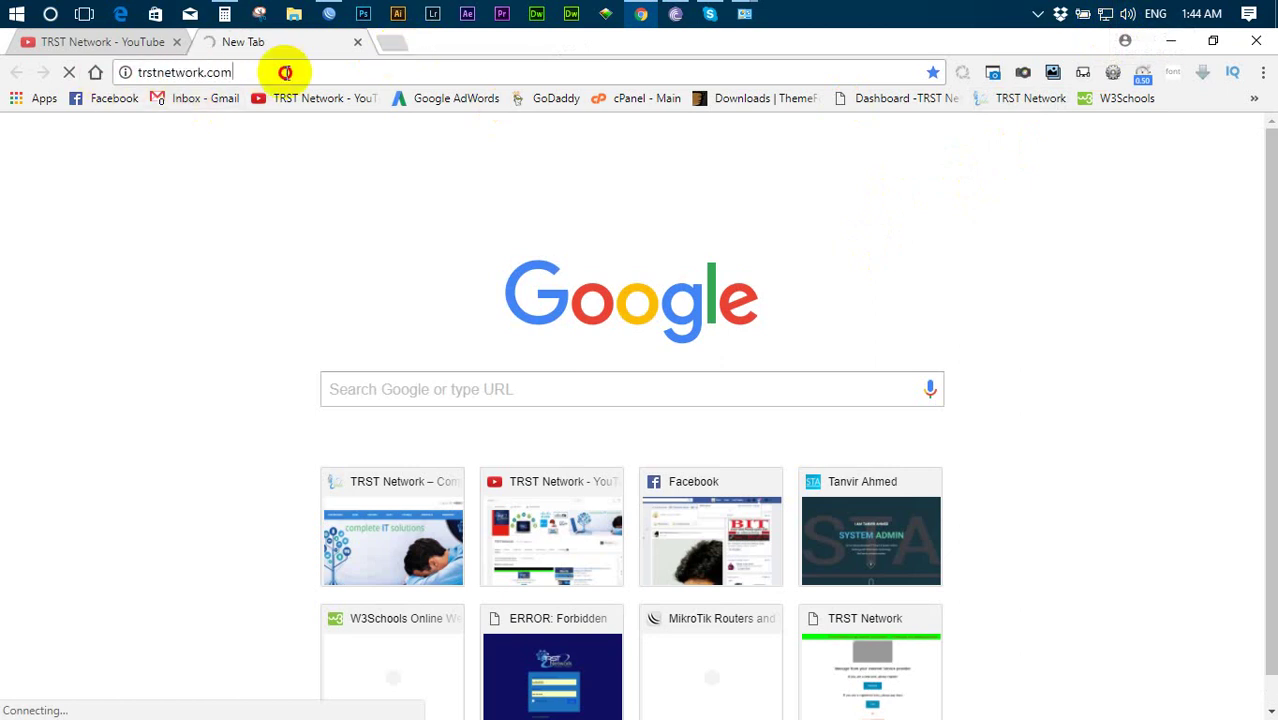
left_click_drag(285, 71, 123, 77)
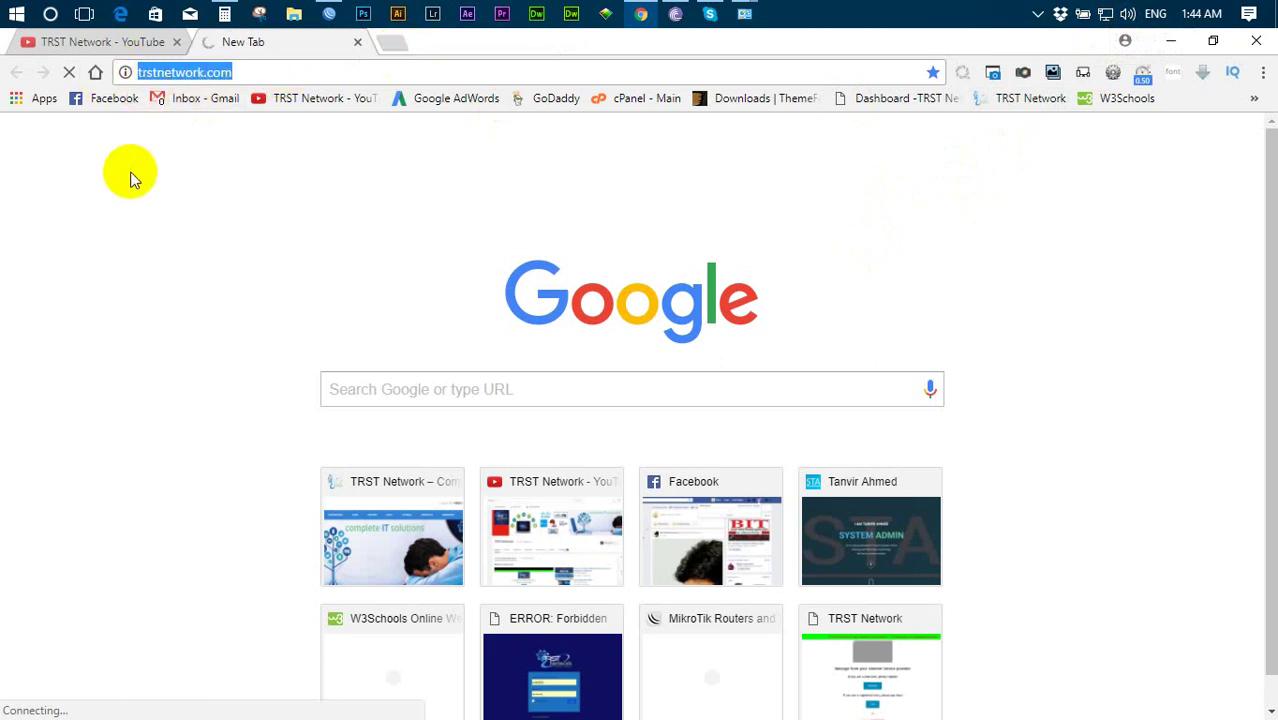
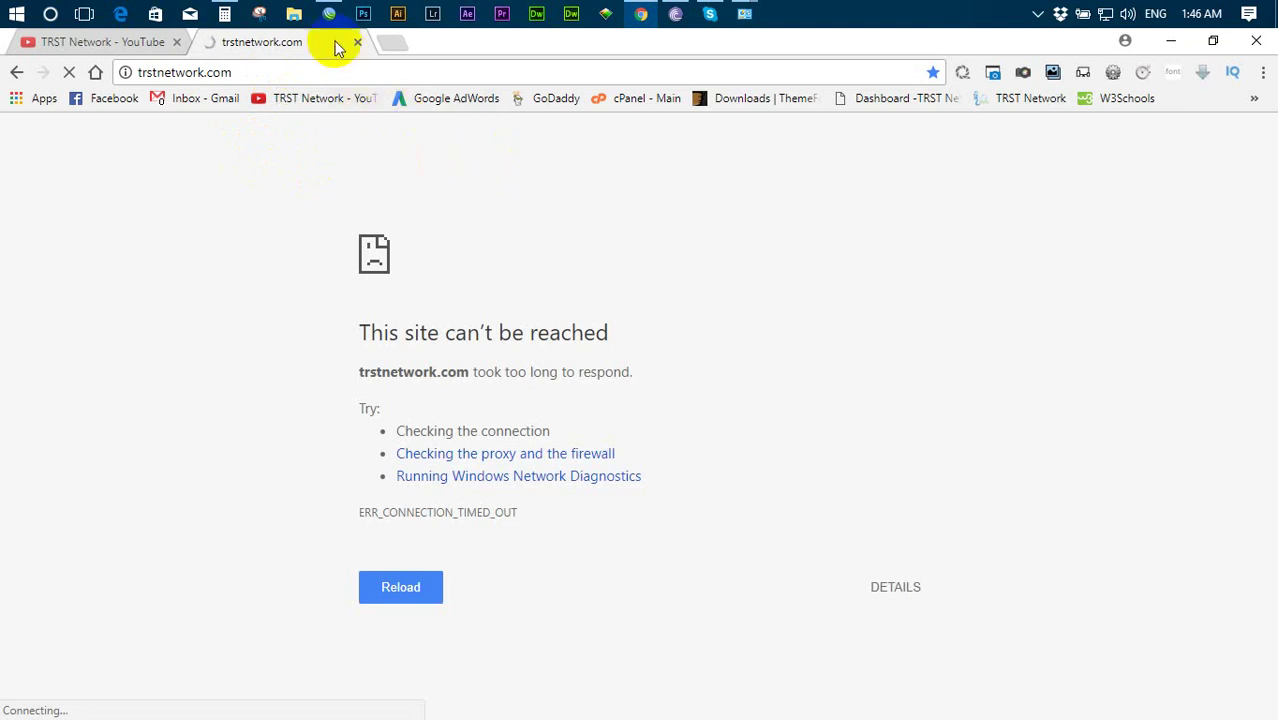
- Bring the WinBox firewall window with the NAT masquerade rule back to the front
left_click(330, 16)
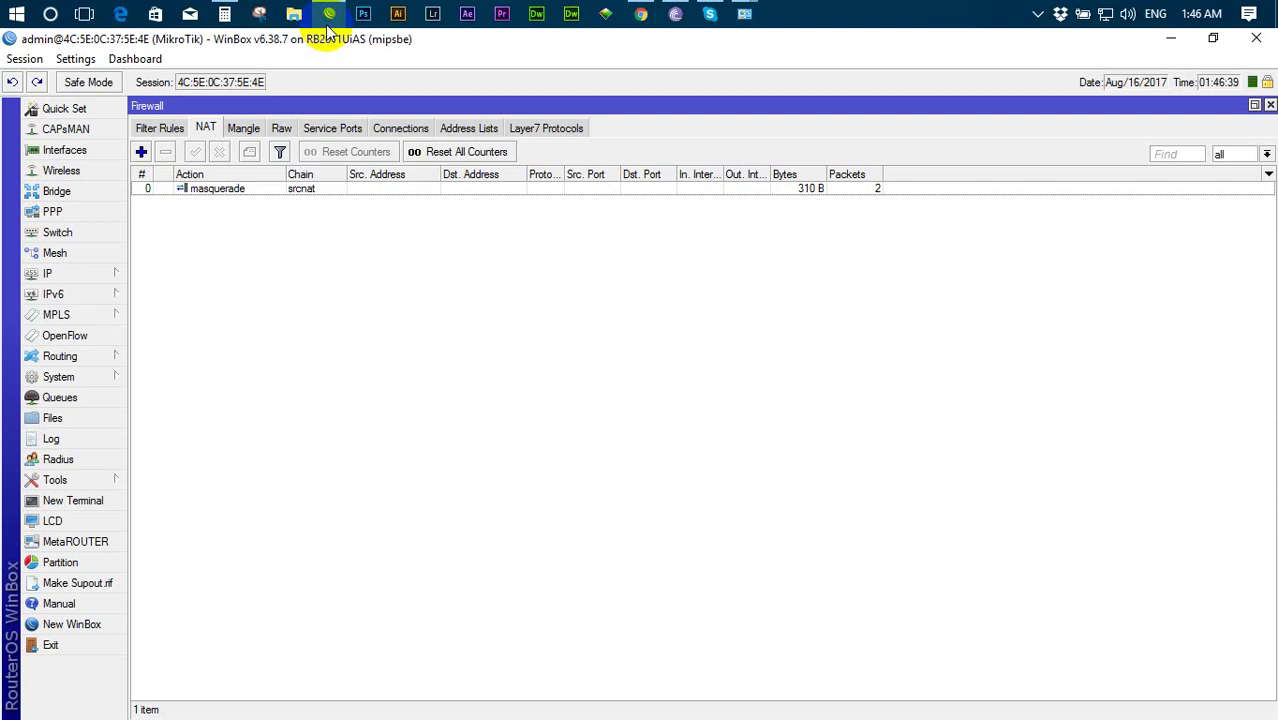
- Review the Local-NAT address list entries 192.168.10.0/24 and 192.168.11.0/24
left_click(480, 130)
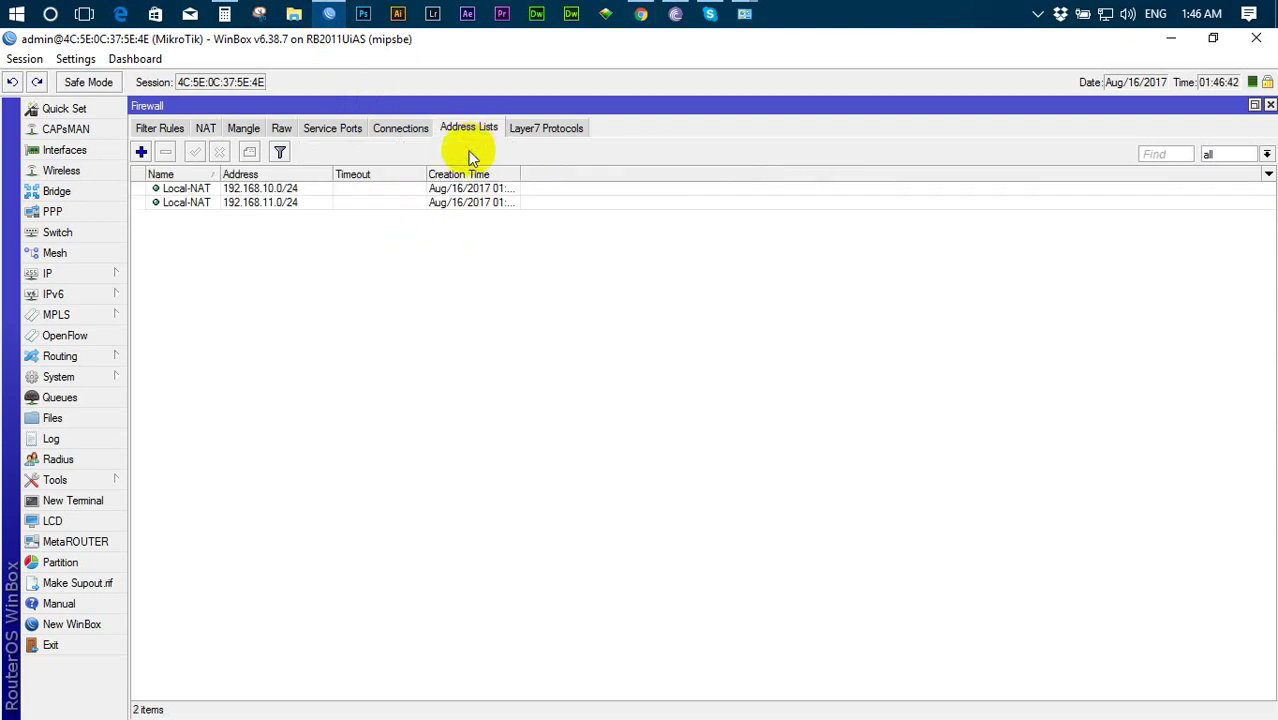
left_click(277, 190)
left_click(271, 207)
left_click(270, 189)
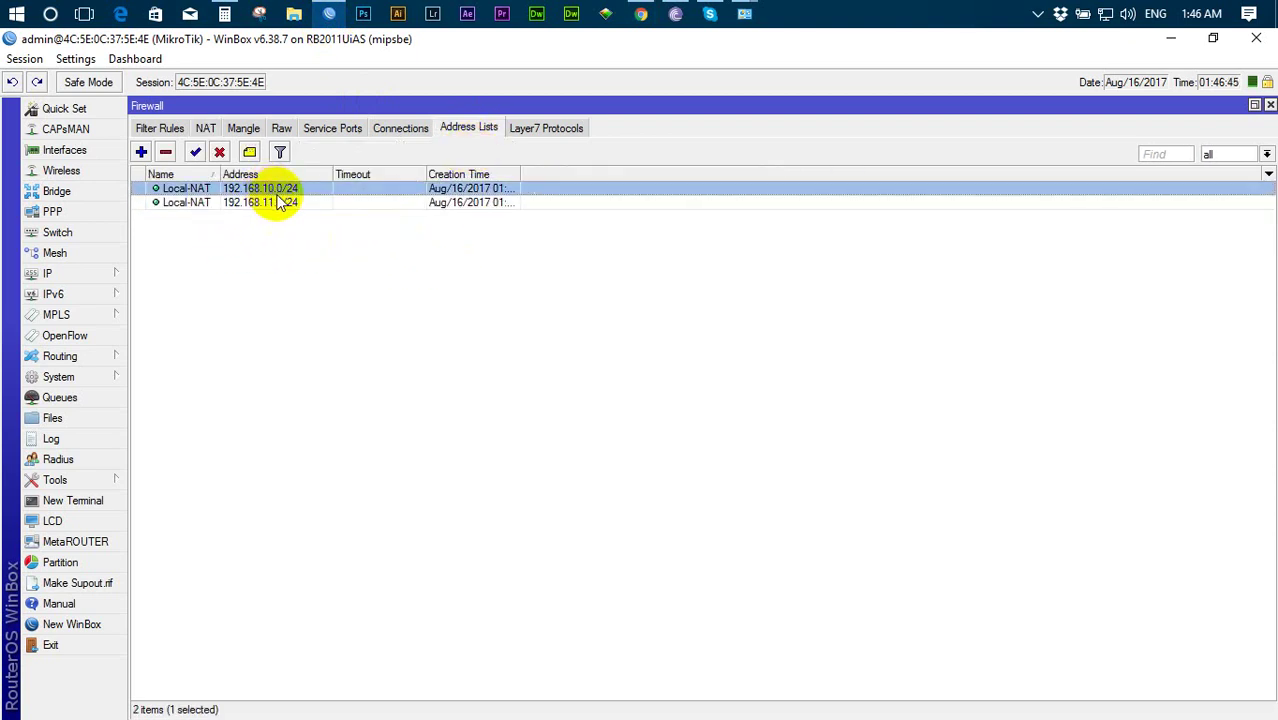
left_click(269, 205)
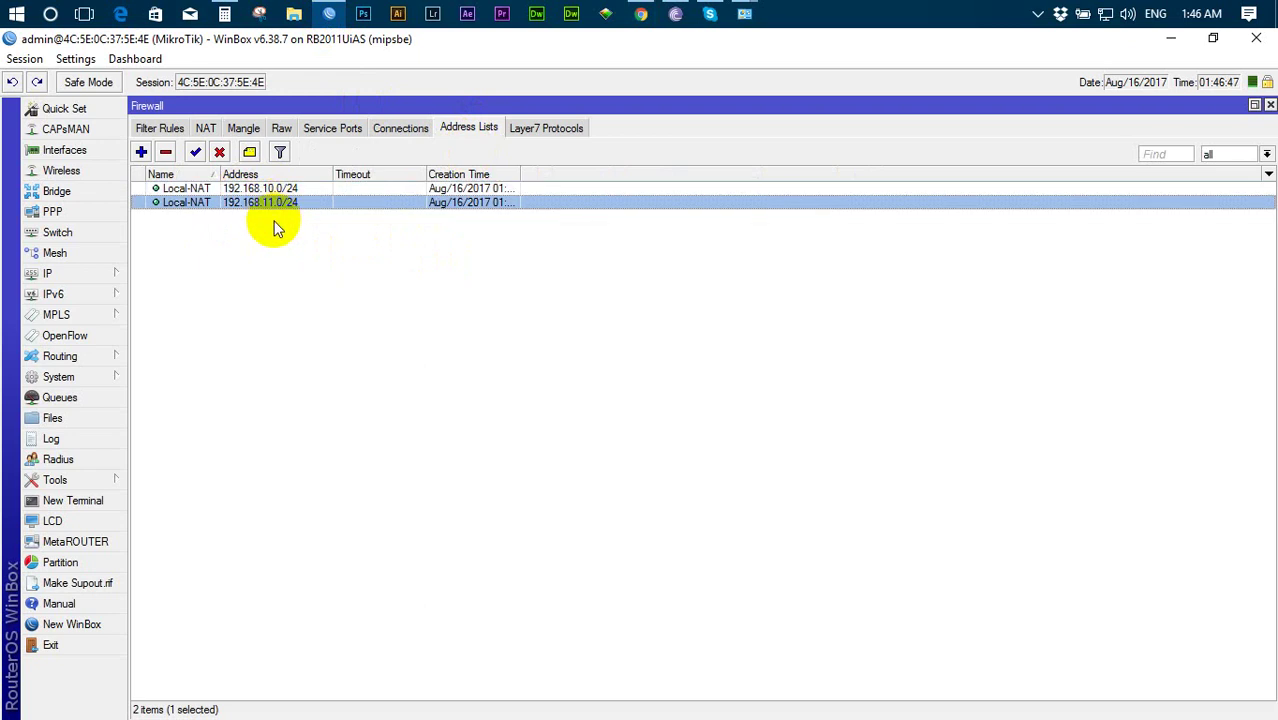
left_click(206, 128)
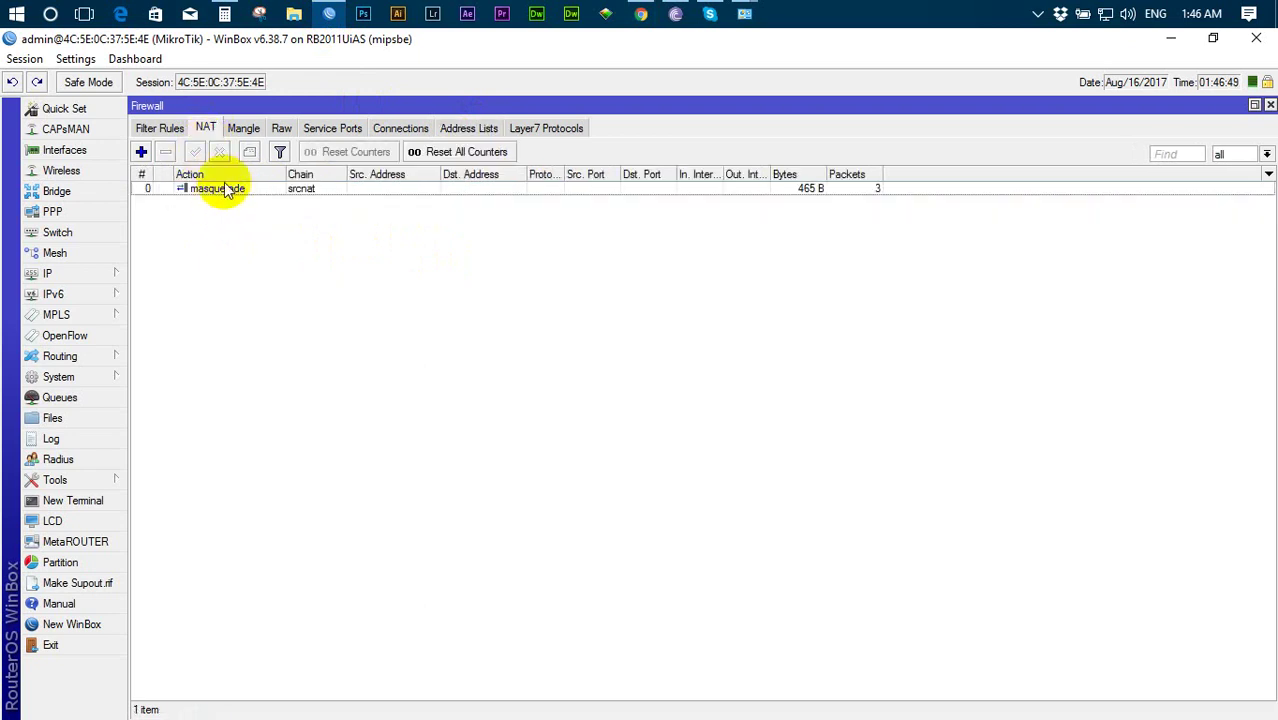
- Open the masquerade rule and apply it with Local-NAT as the source address list
double_click(222, 189)
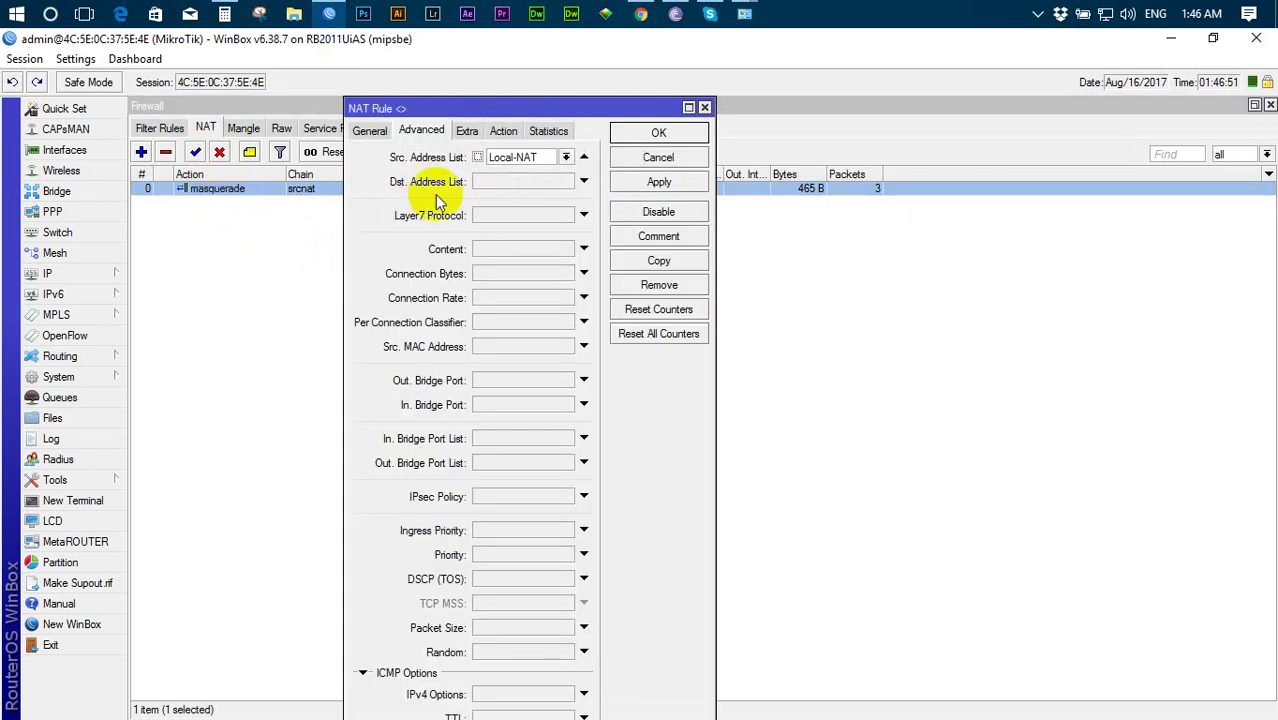
left_click(369, 130)
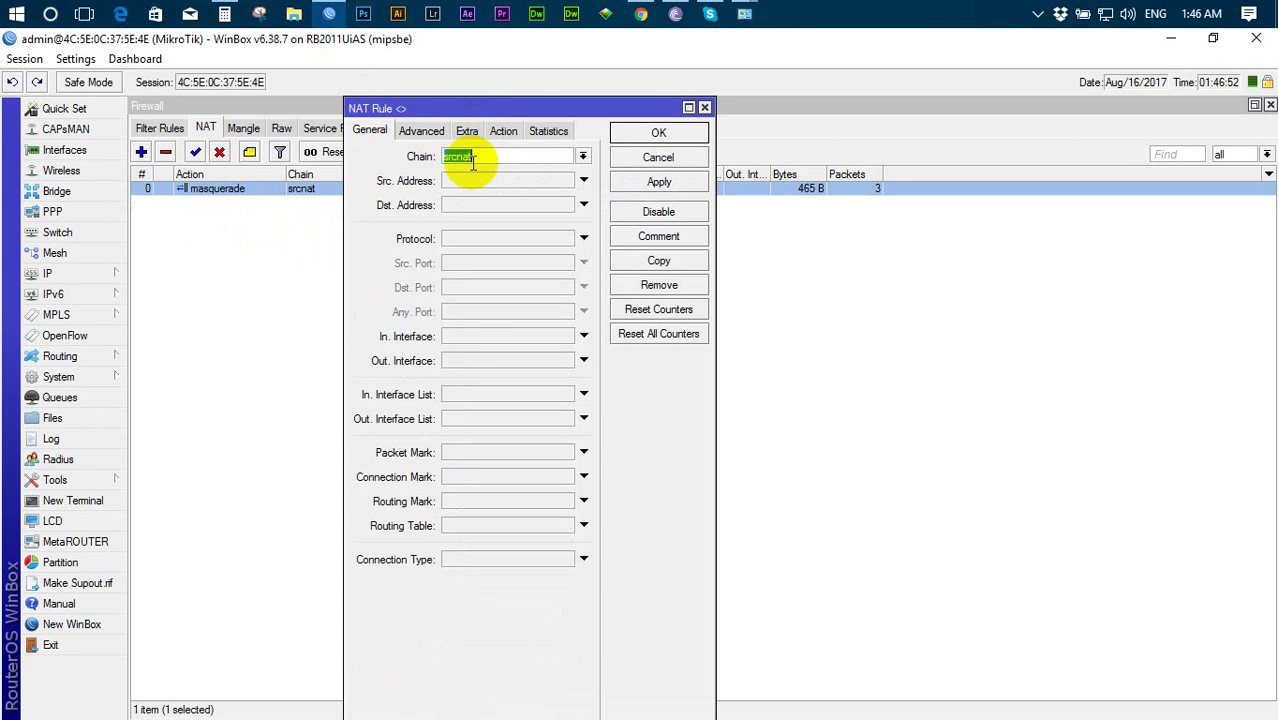
left_click(421, 130)
left_click(565, 157)
left_click(548, 170)
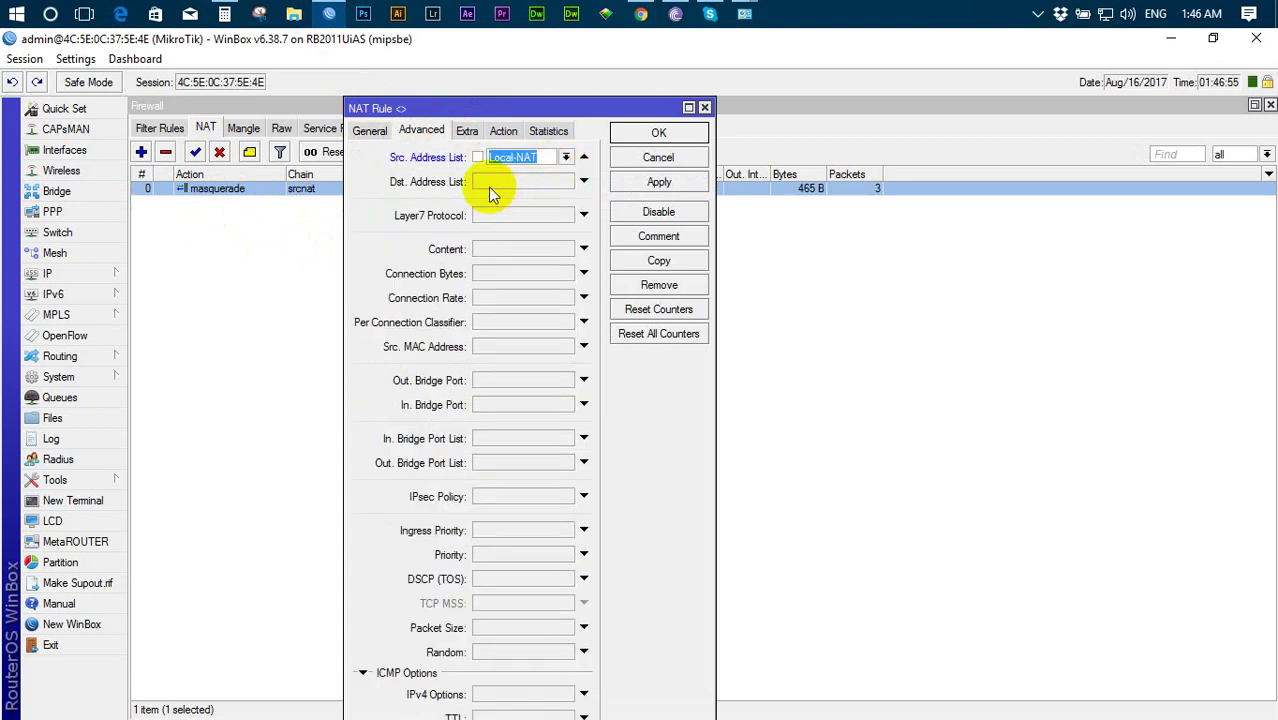
left_click(630, 183)
left_click(510, 137)
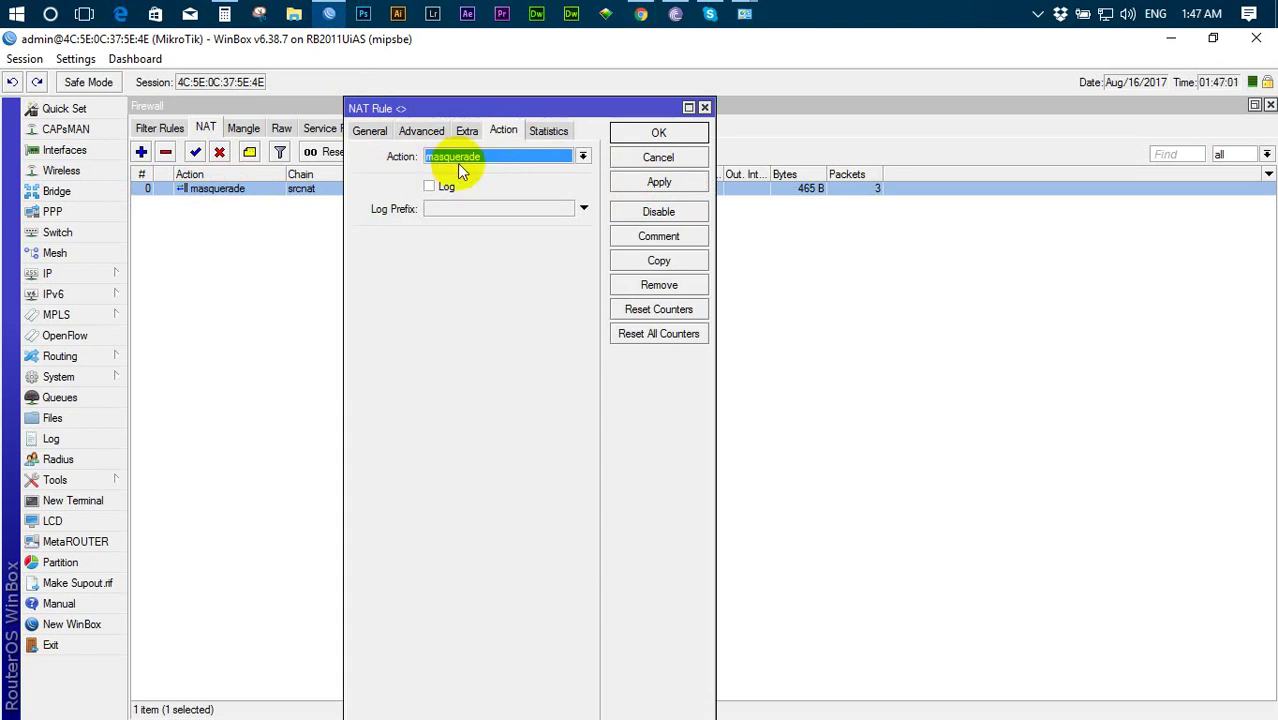
left_click(421, 130)
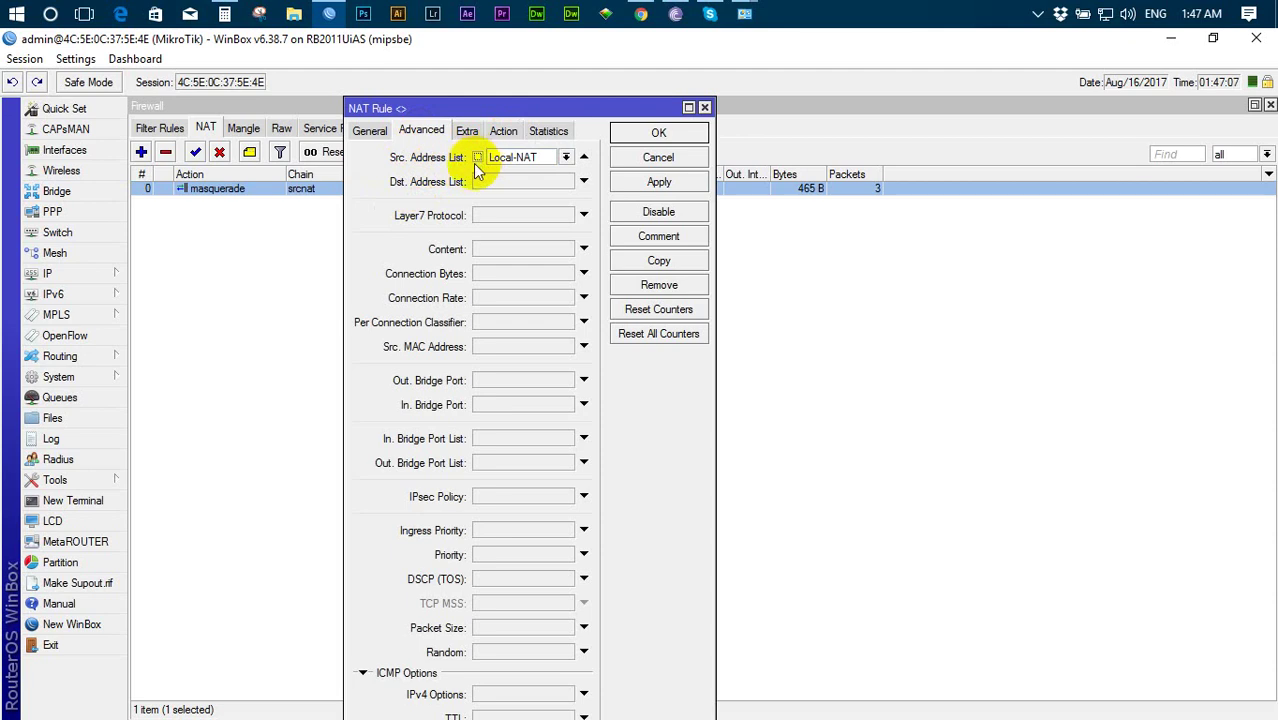
- Negate the Local-NAT source address list with '!', then apply and save the rule
left_click(476, 159)
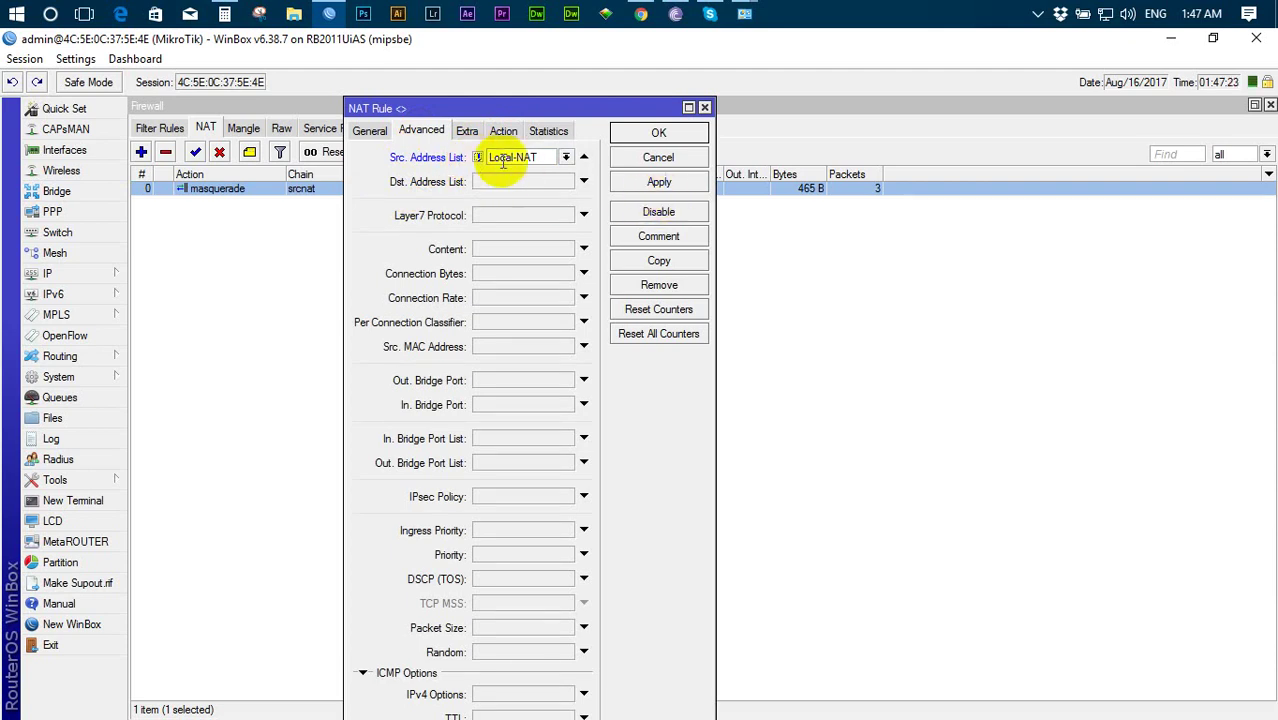
left_click(478, 157)
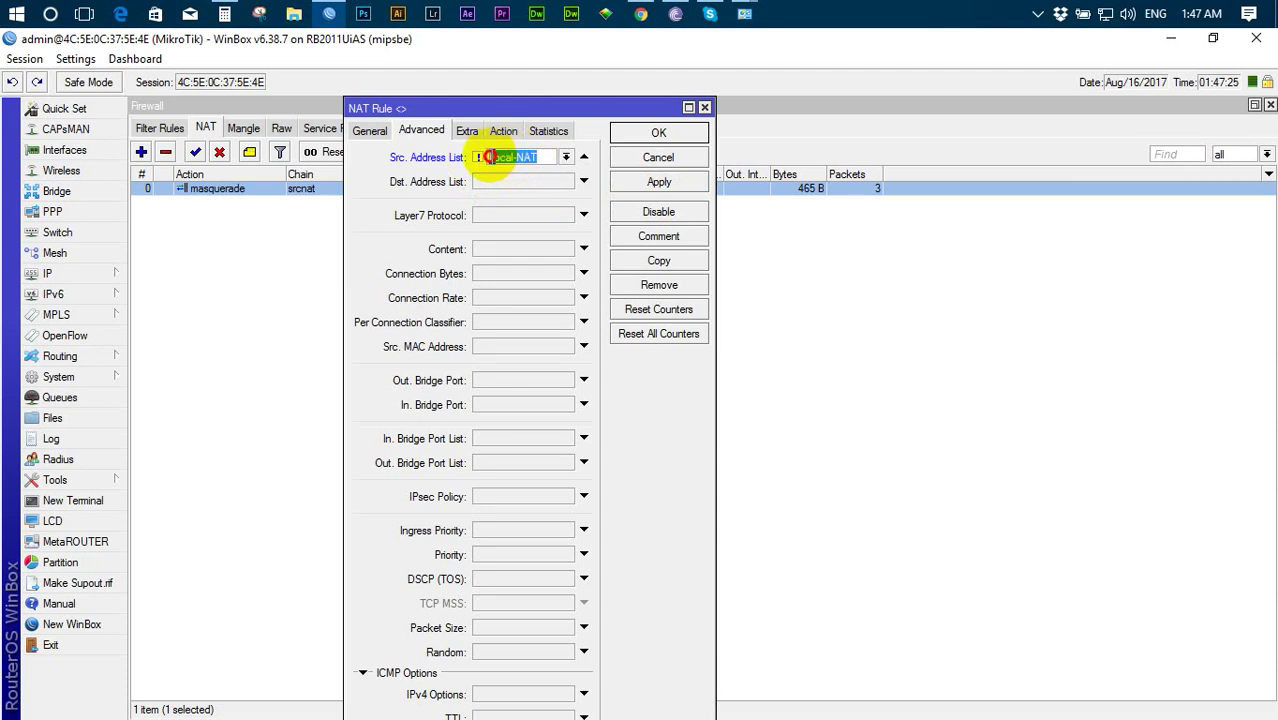
left_click_drag(585, 107, 879, 185)
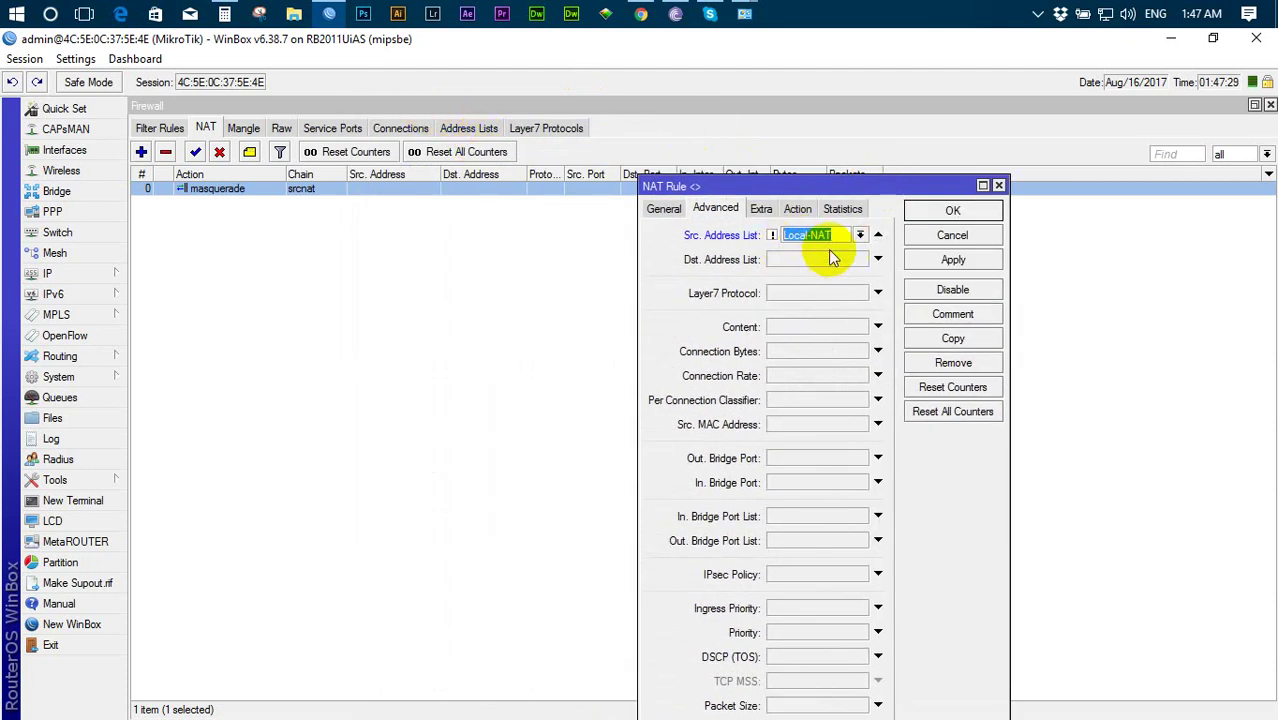
left_click(797, 208)
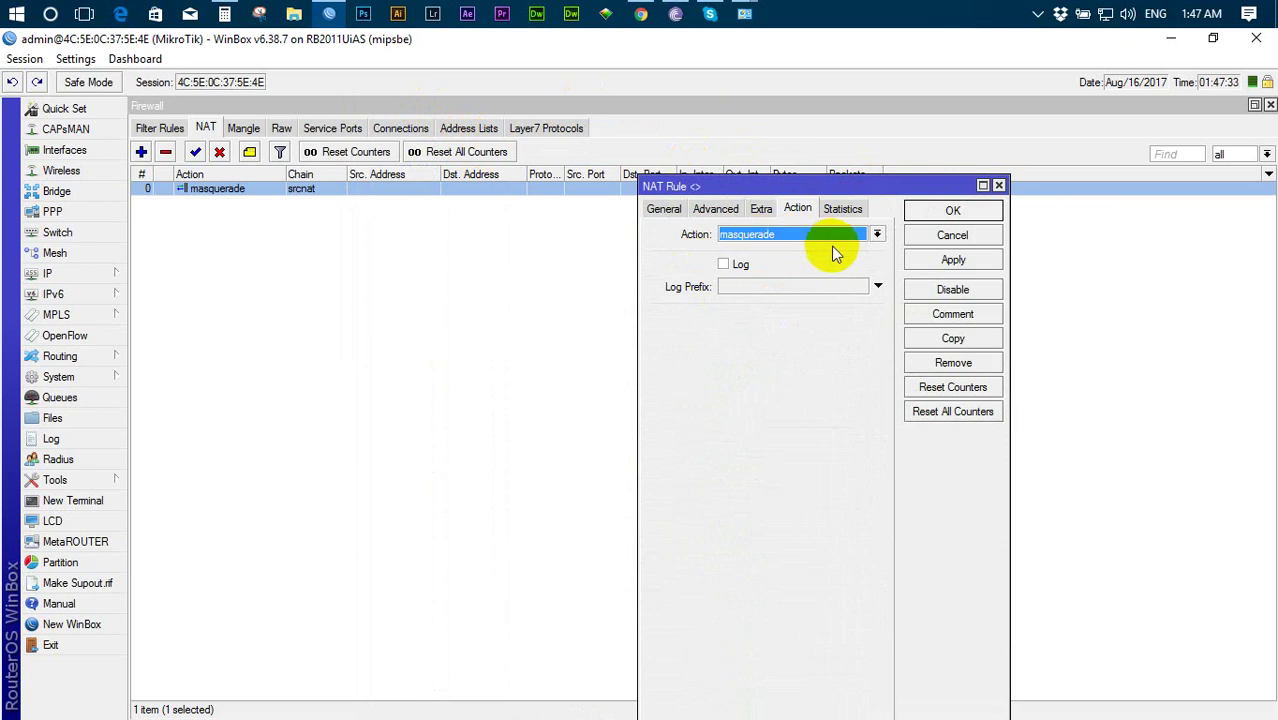
left_click(712, 210)
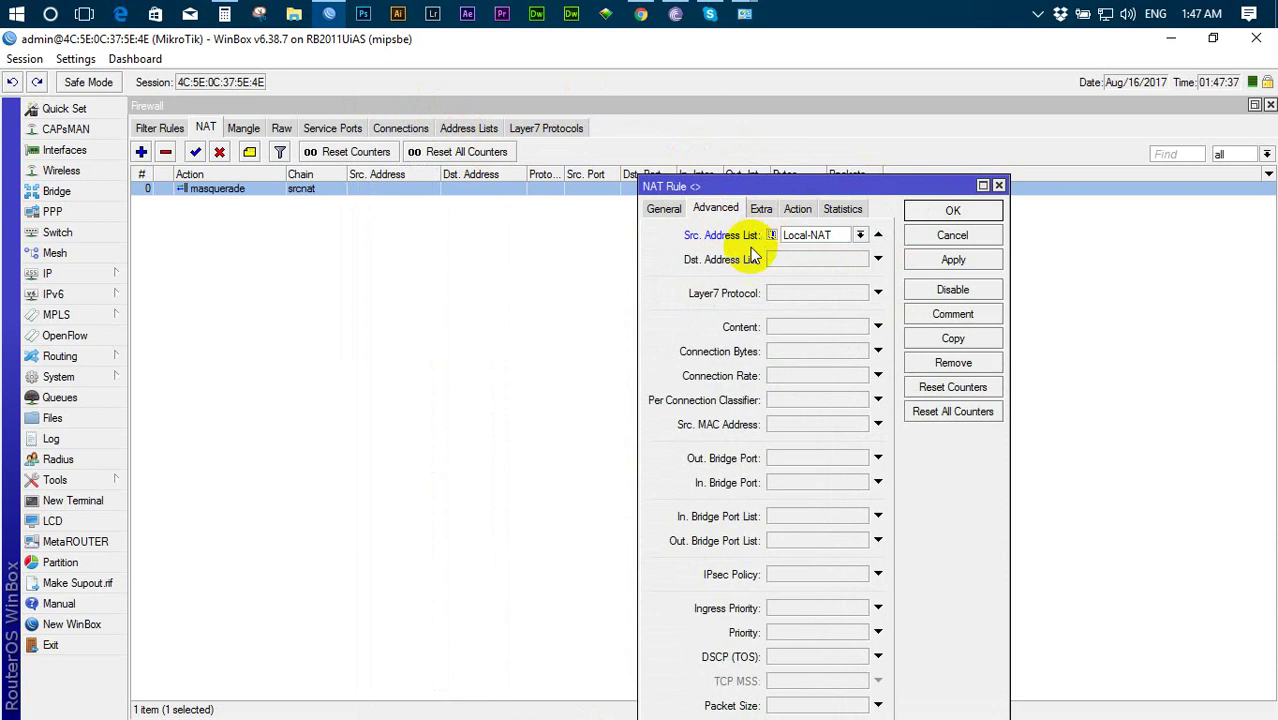
left_click(792, 213)
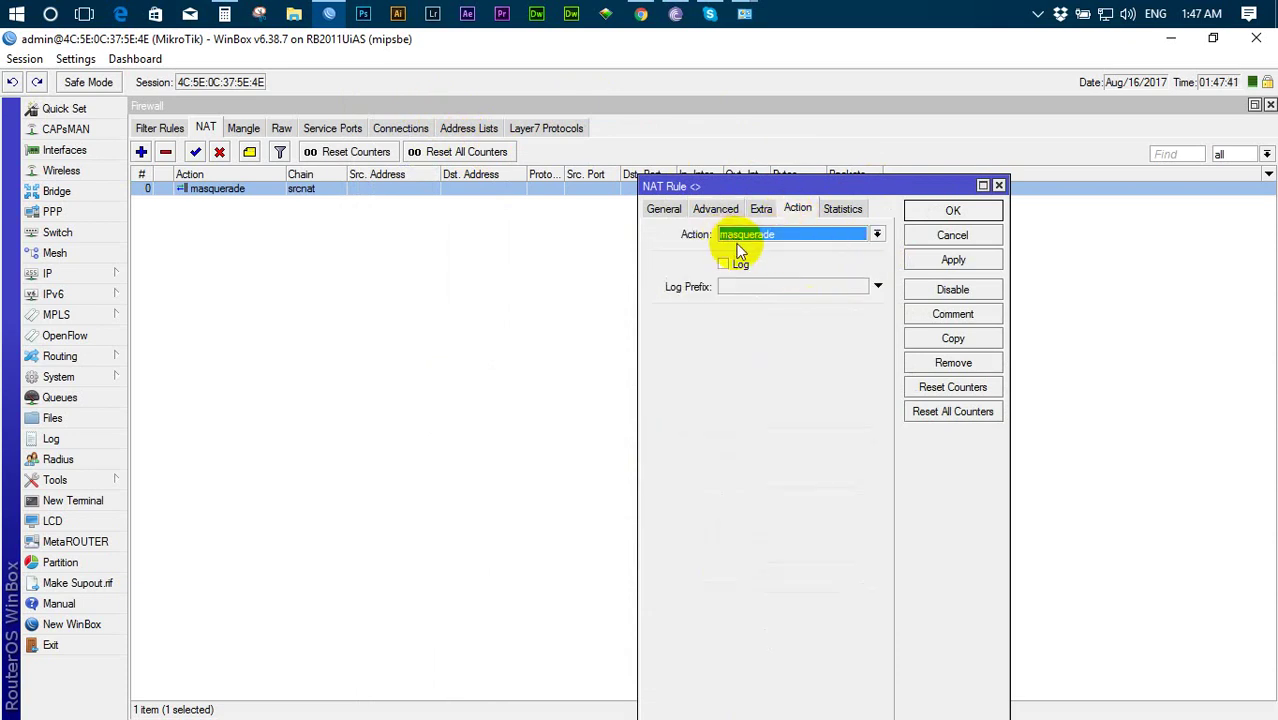
left_click(950, 260)
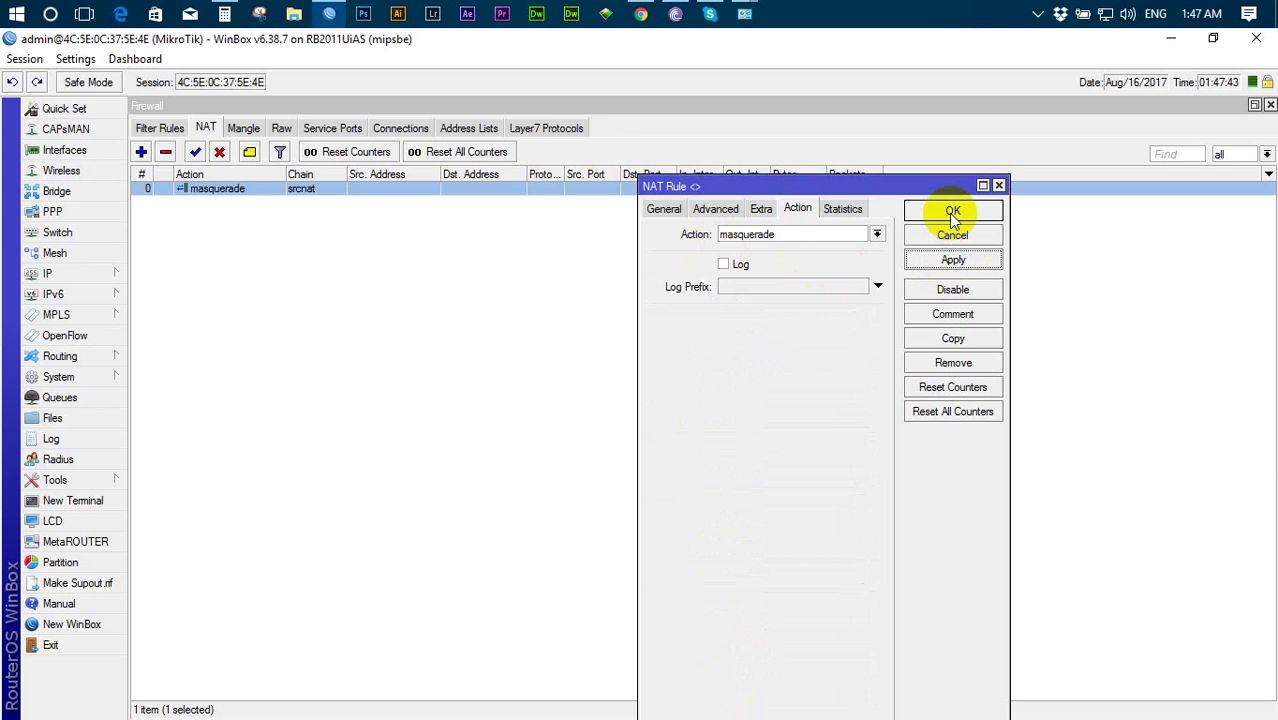
left_click(950, 211)
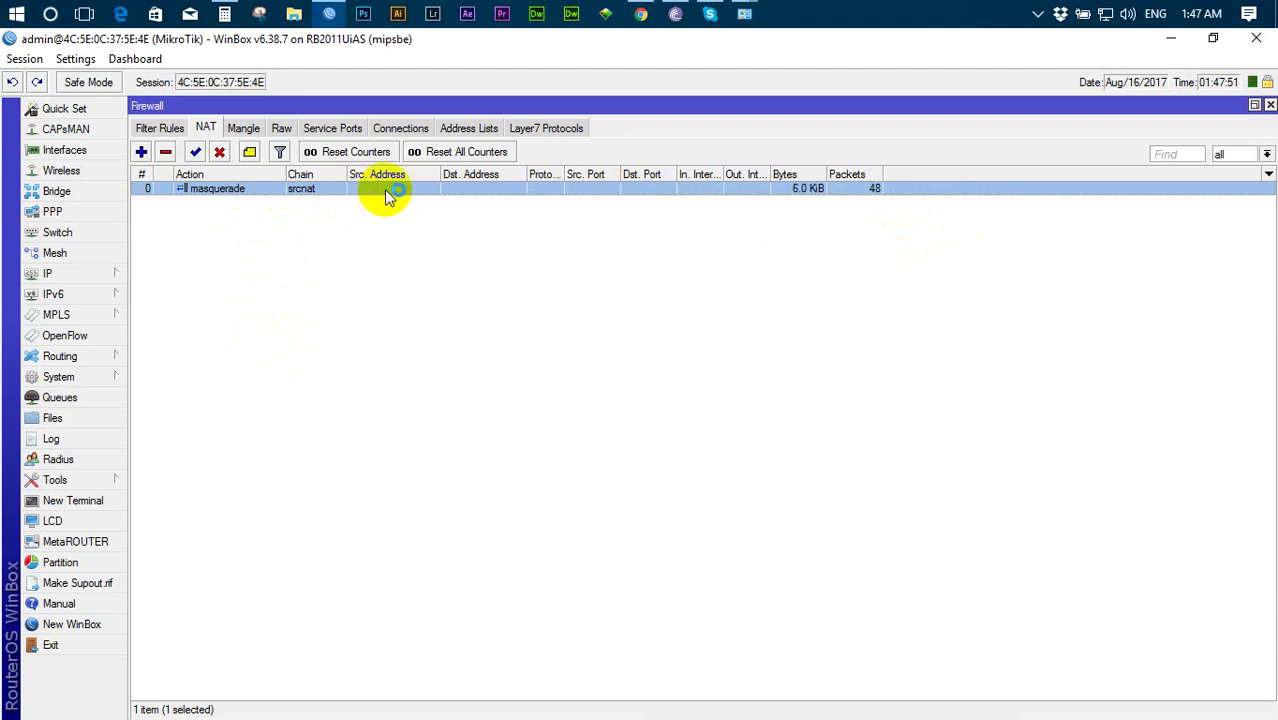
- Confirm the router's 192.168.12.1/24 E5-LAN address falls outside the Local-NAT list
left_click(452, 135)
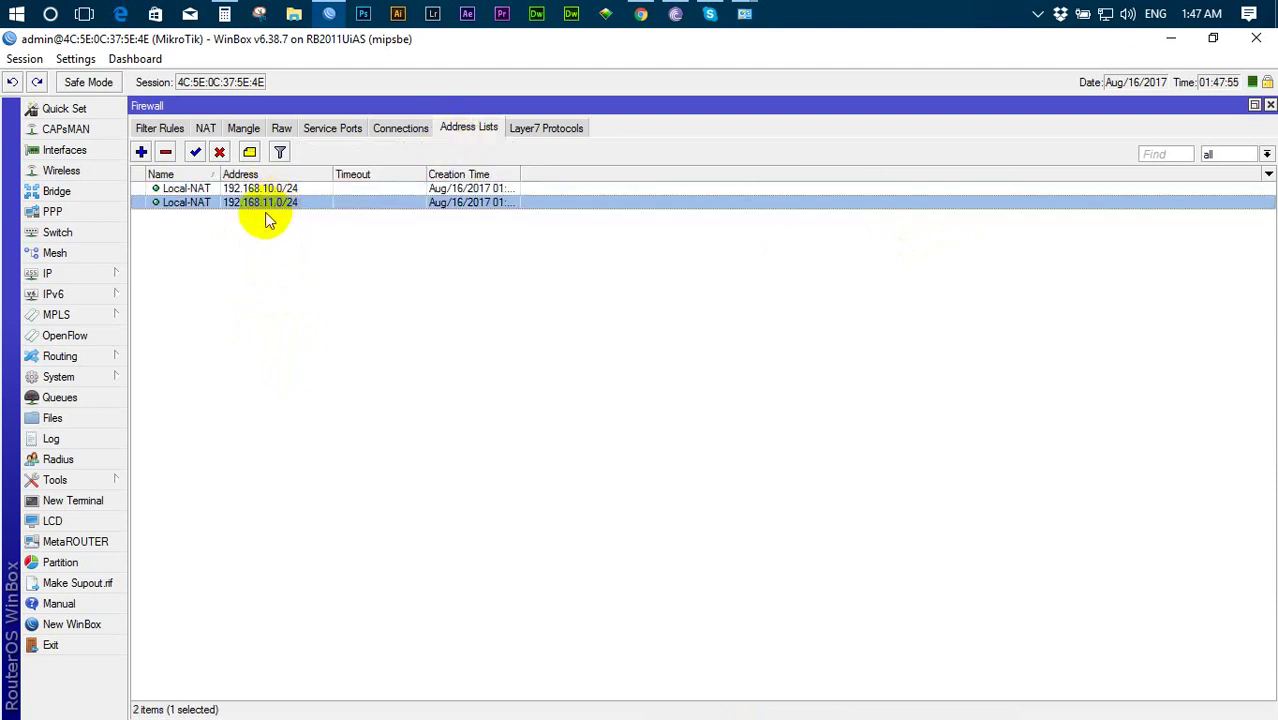
left_click(57, 274)
left_click(195, 277)
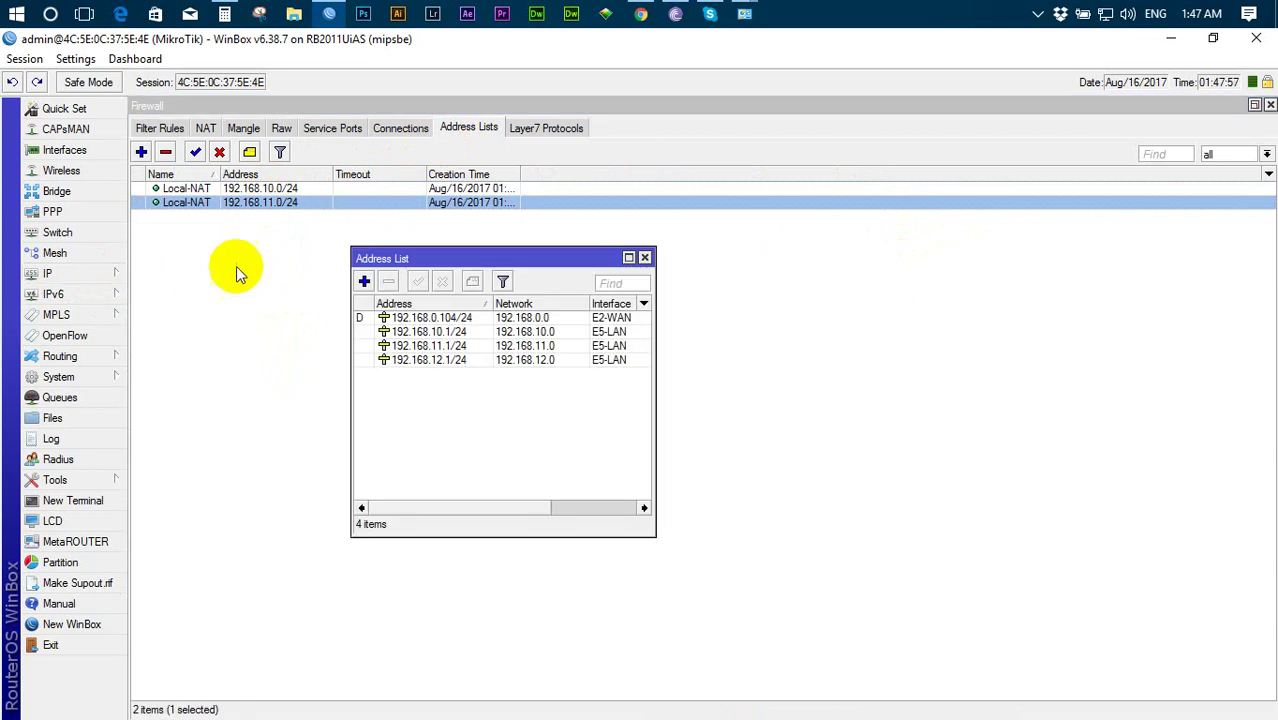
left_click(427, 362)
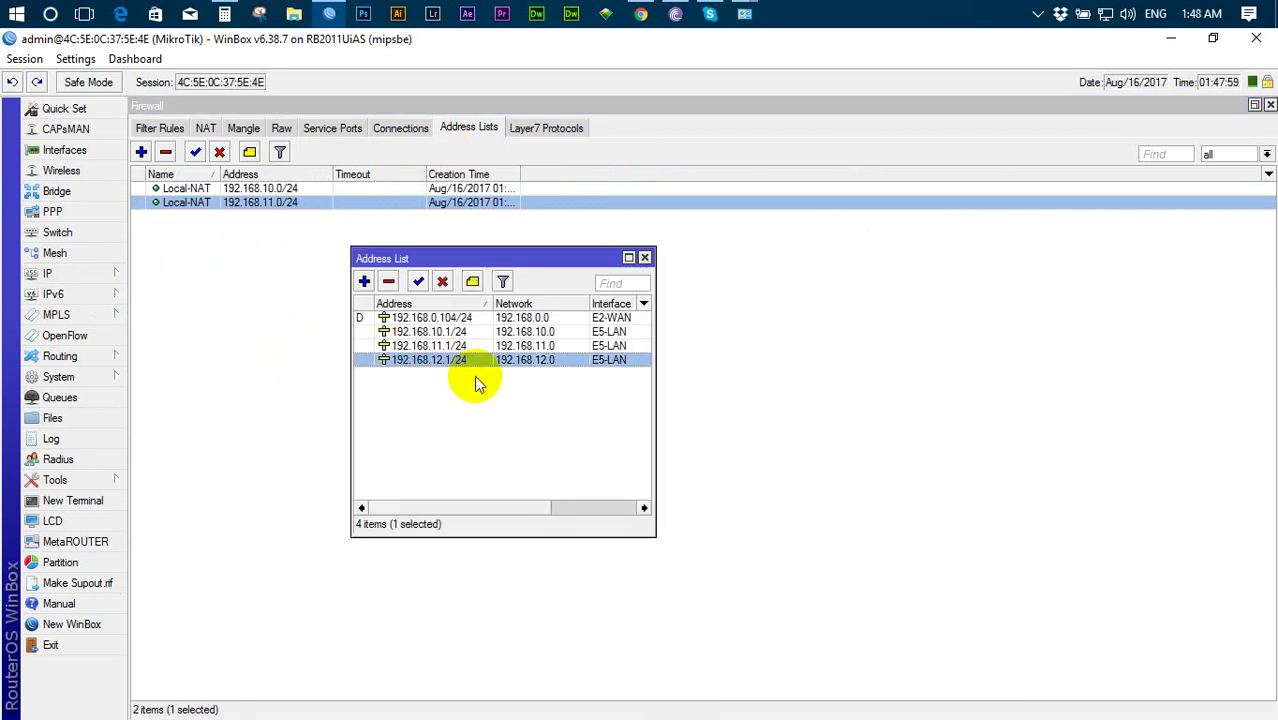
left_click(645, 258)
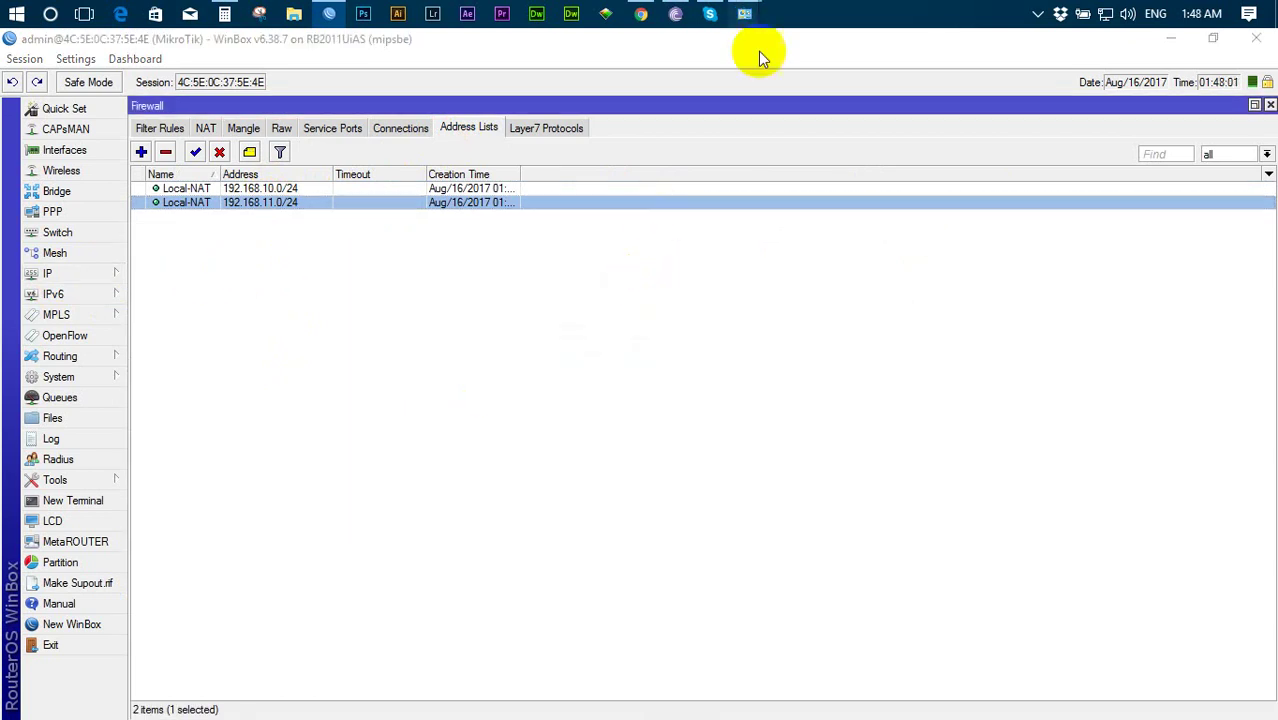
mouse_move(744, 14)
left_click(776, 120)
- Confirm in the Ethernet status details that the PC's IPv4 address is 192.168.12.2
right_click(612, 138)
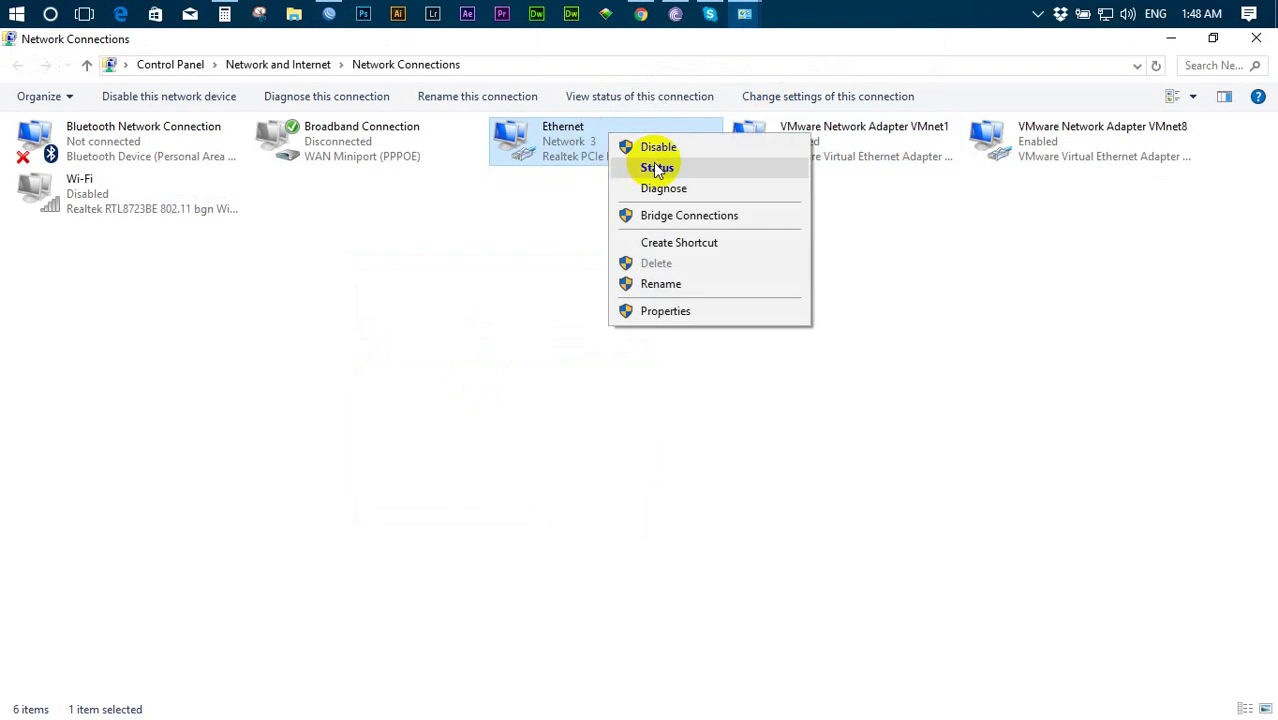
left_click(640, 166)
left_click(537, 340)
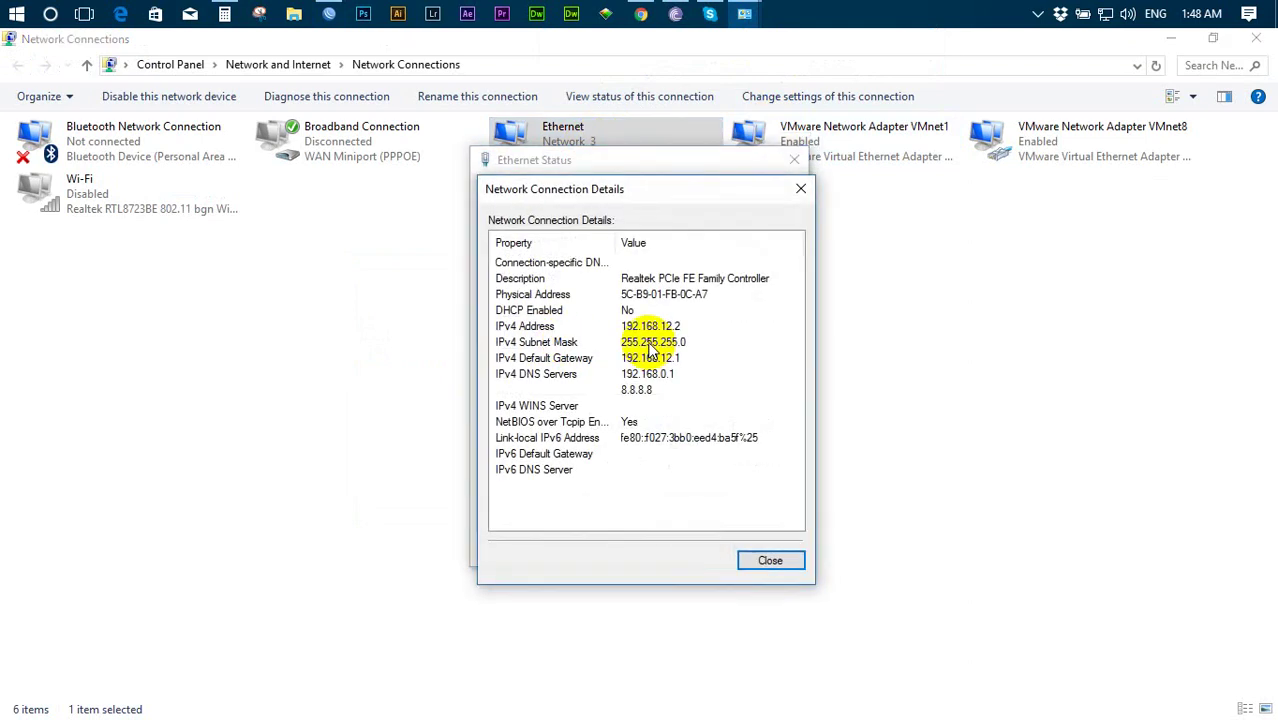
left_click(660, 328)
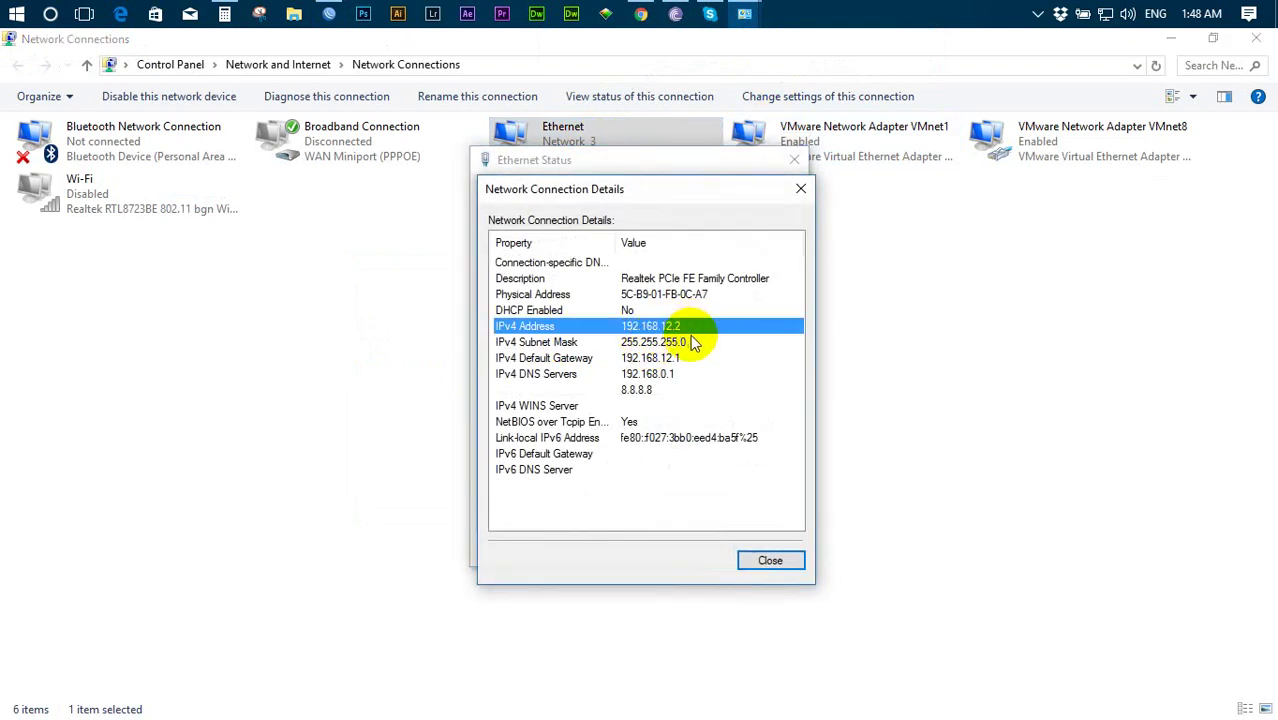
left_click(760, 556)
left_click(764, 550)
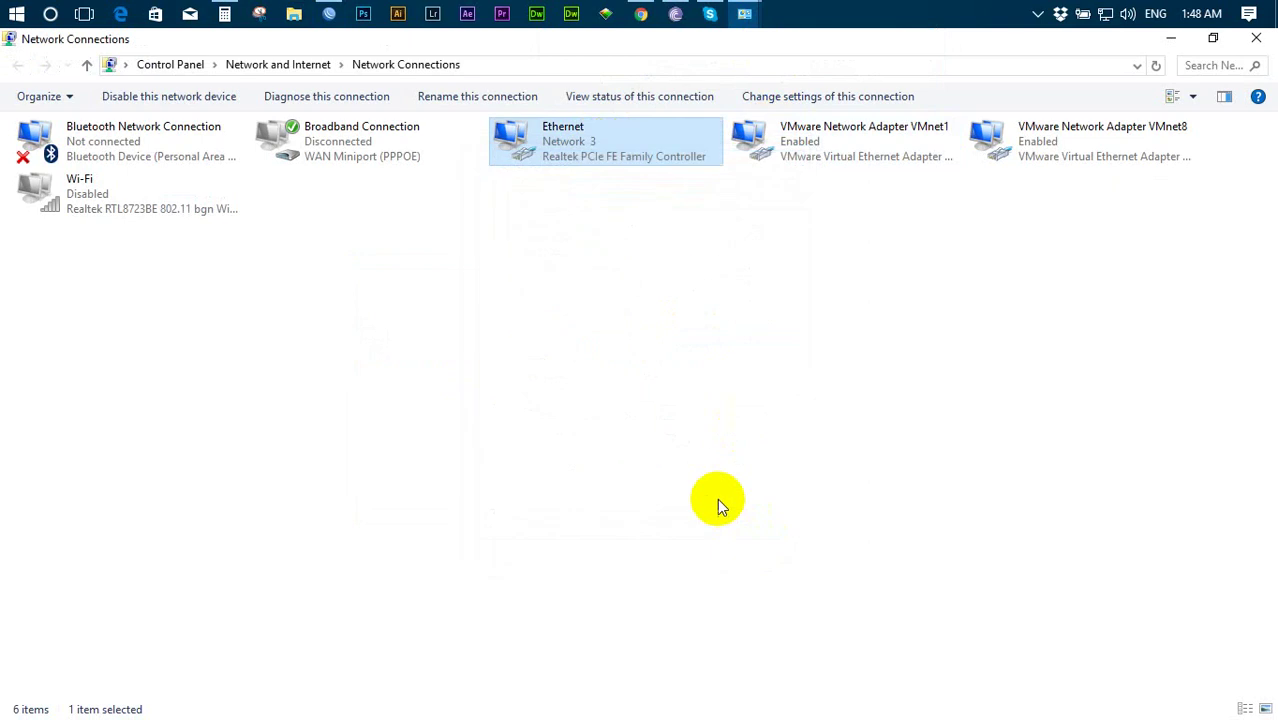
left_click(641, 14)
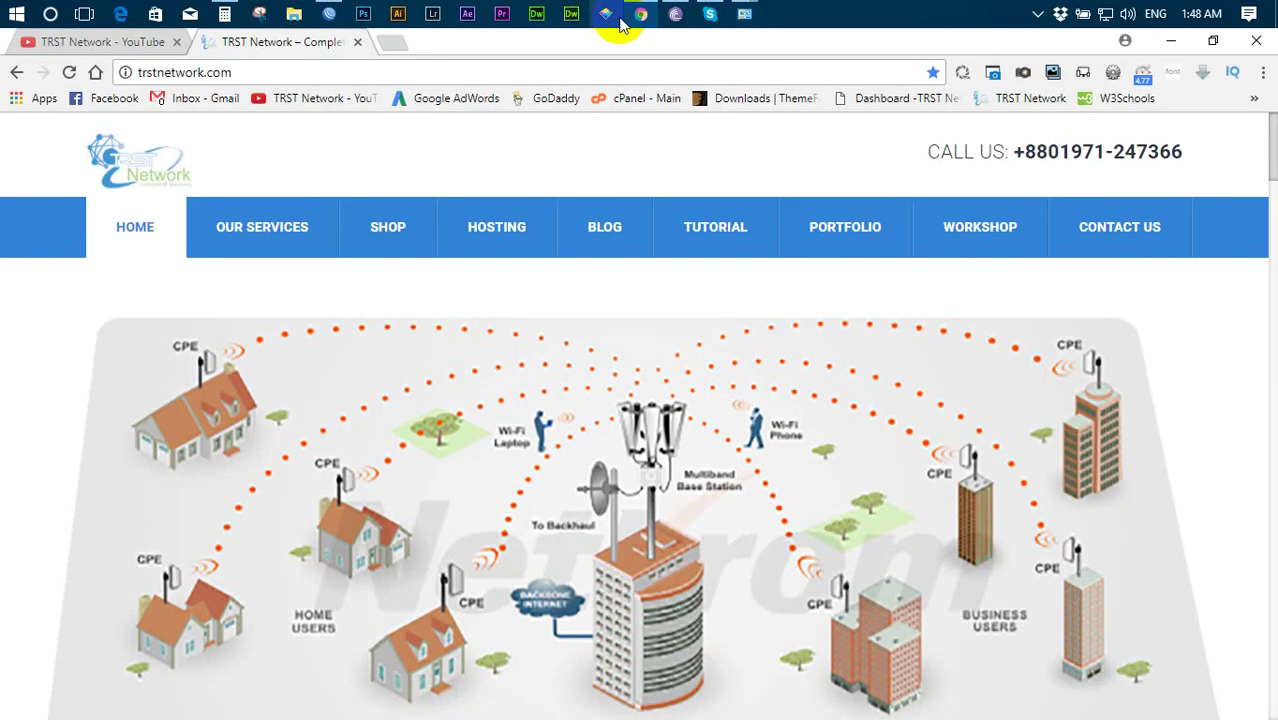
- Replace the old TRST Network tab and load trstnetwork.com from the bookmark
left_click(393, 47)
left_click(357, 42)
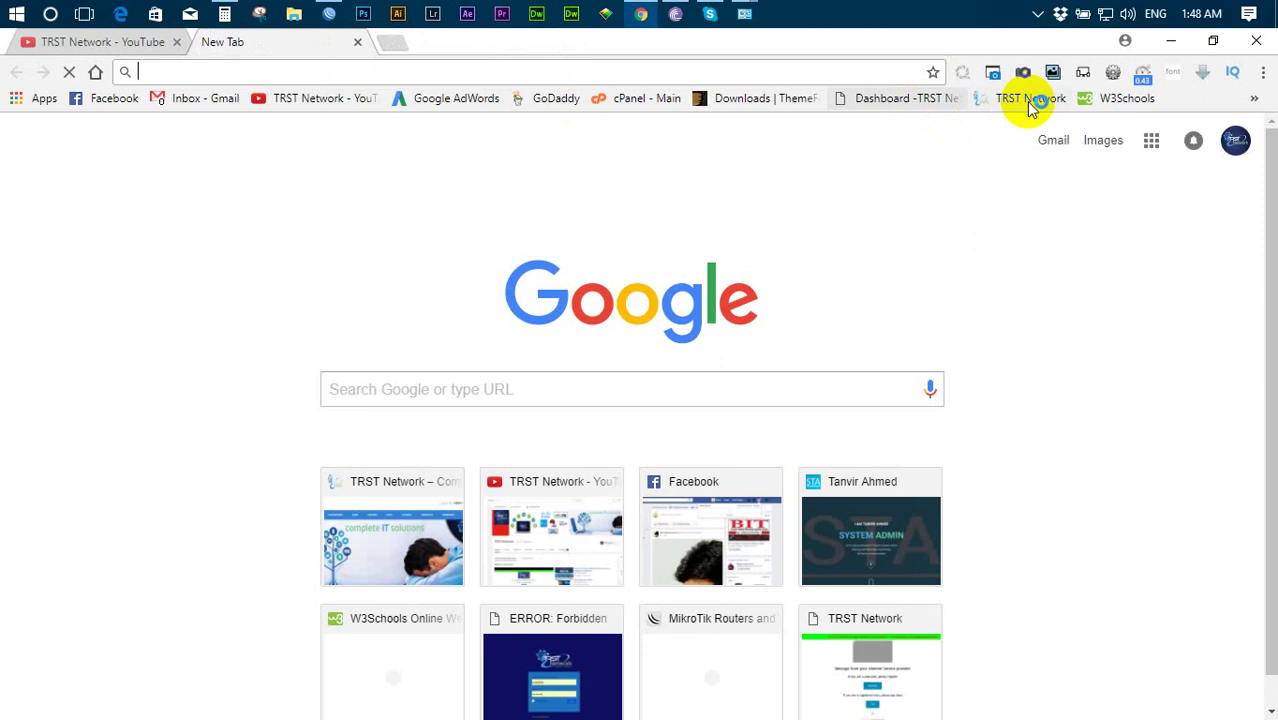
left_click(1030, 98)
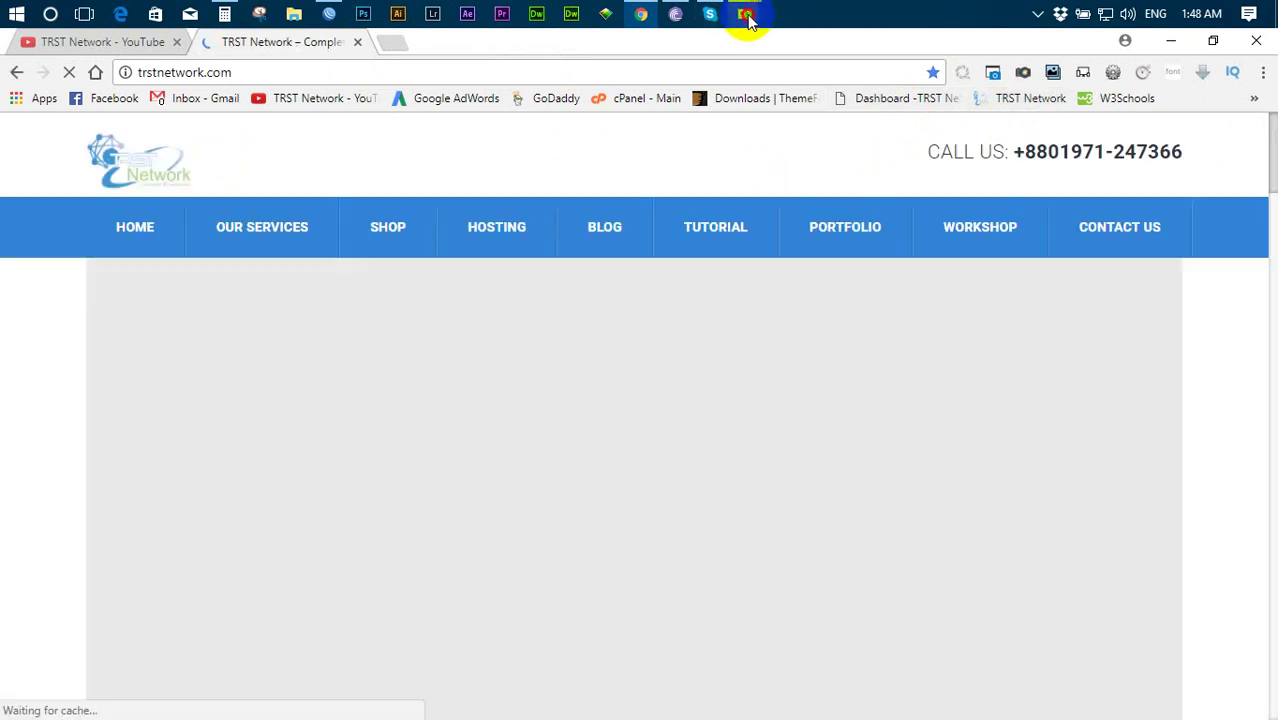
- Open the Ethernet adapter's status details to check its 192.168.12.2 address
mouse_move(745, 13)
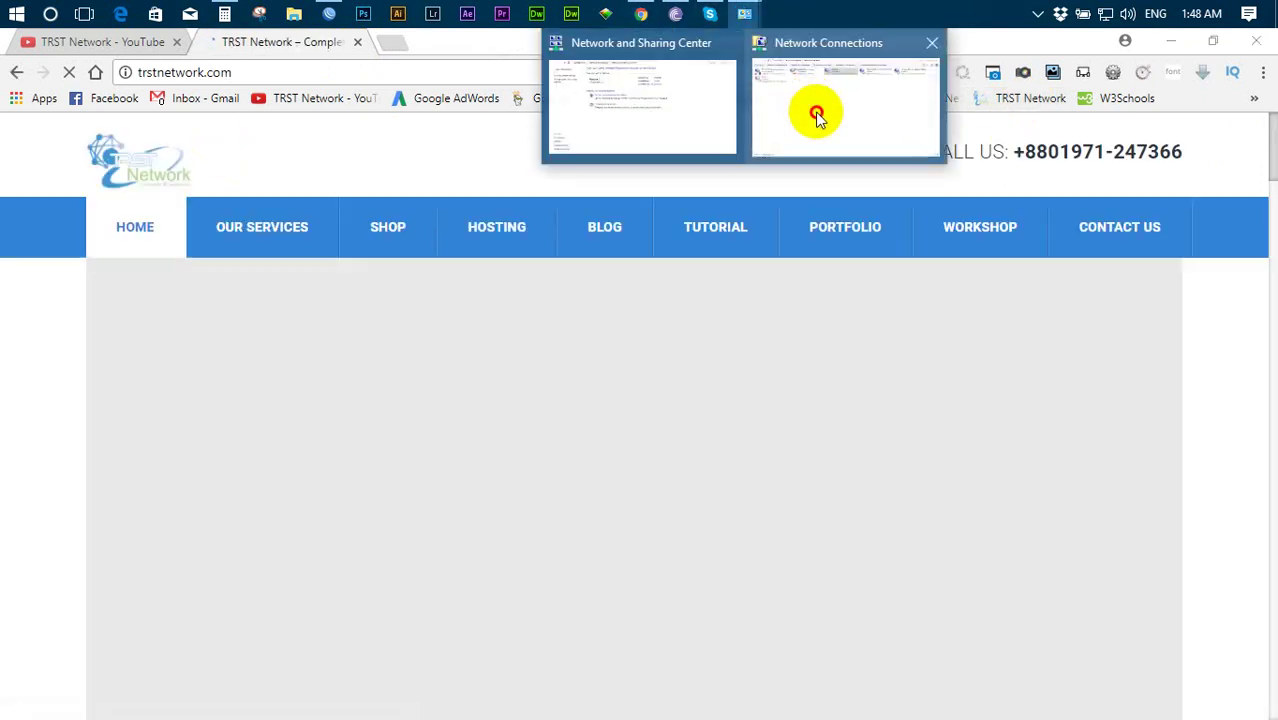
left_click(816, 114)
right_click(606, 146)
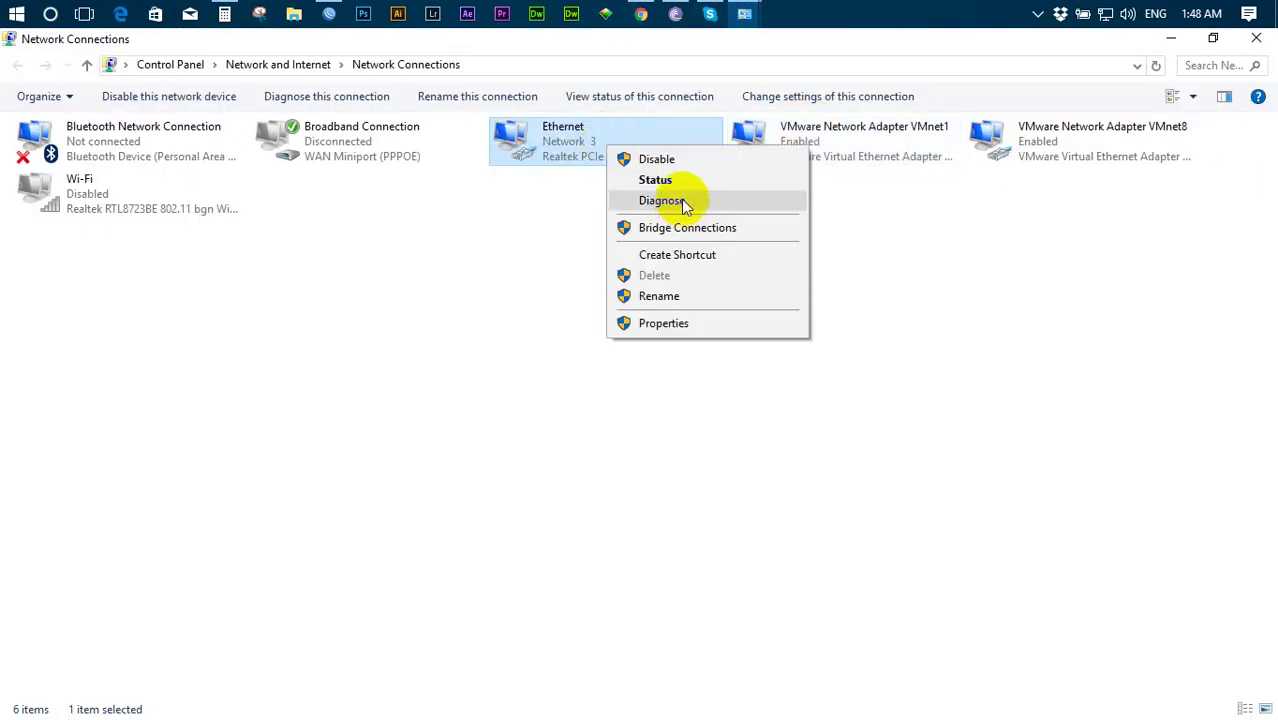
left_click(673, 184)
left_click(1243, 43)
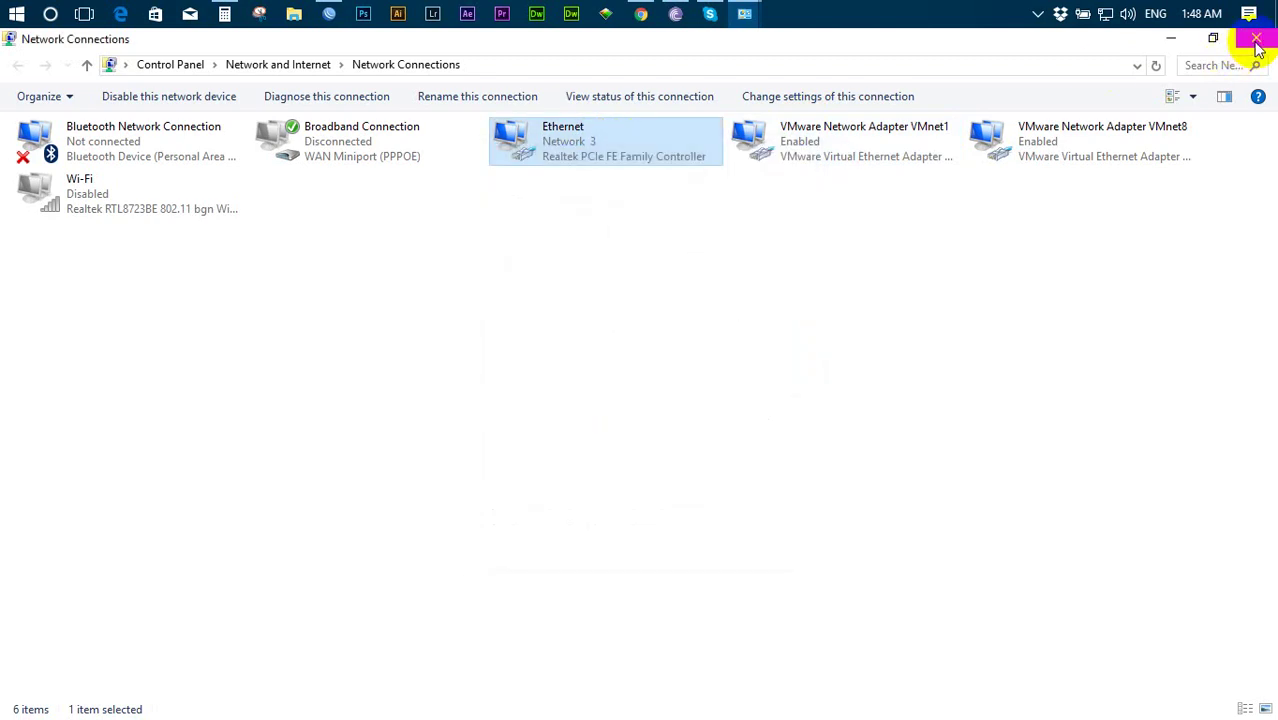
left_click(1256, 38)
left_click(540, 338)
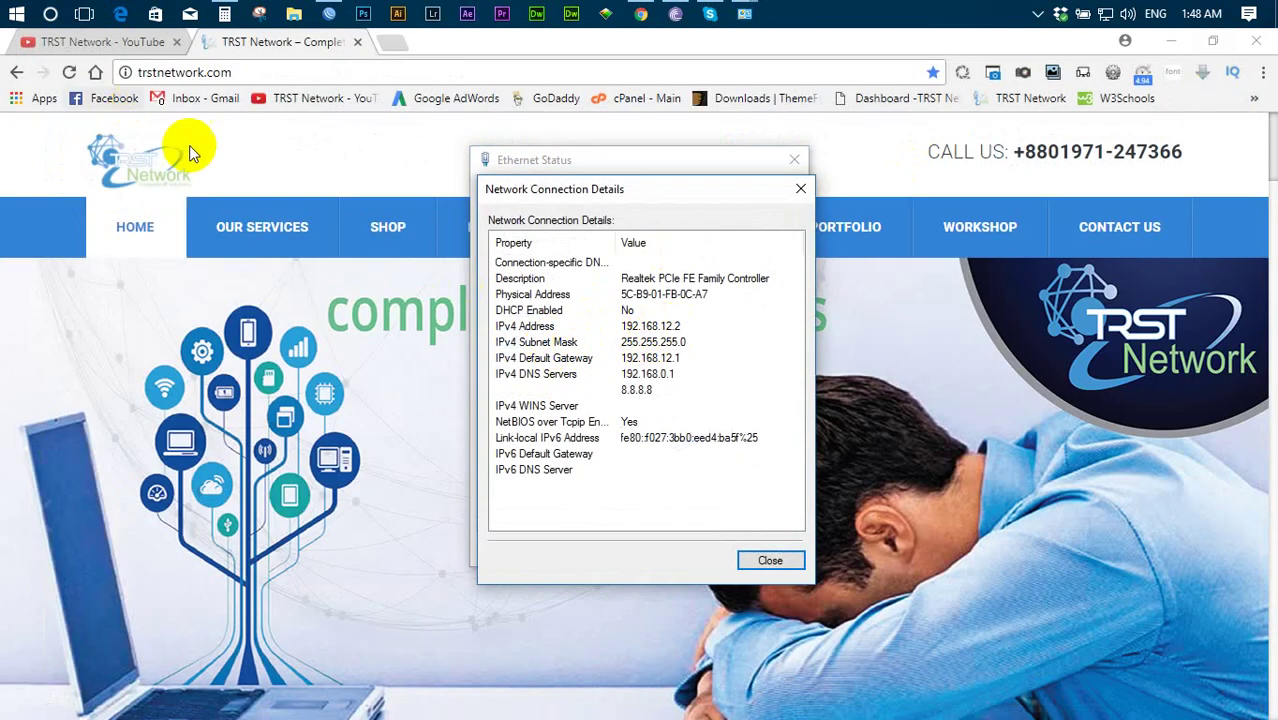
- Reload trstnetwork.com and close the Ethernet details and status dialogs
left_click(69, 72)
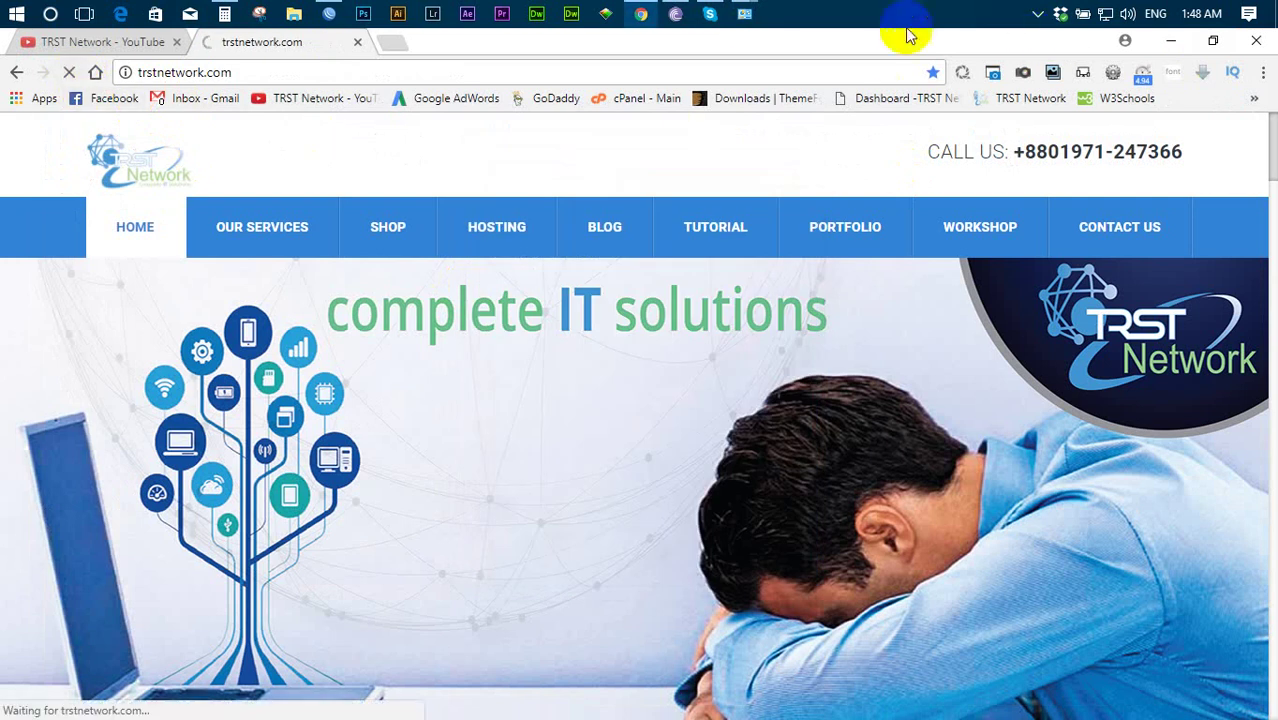
mouse_move(745, 14)
left_click(829, 107)
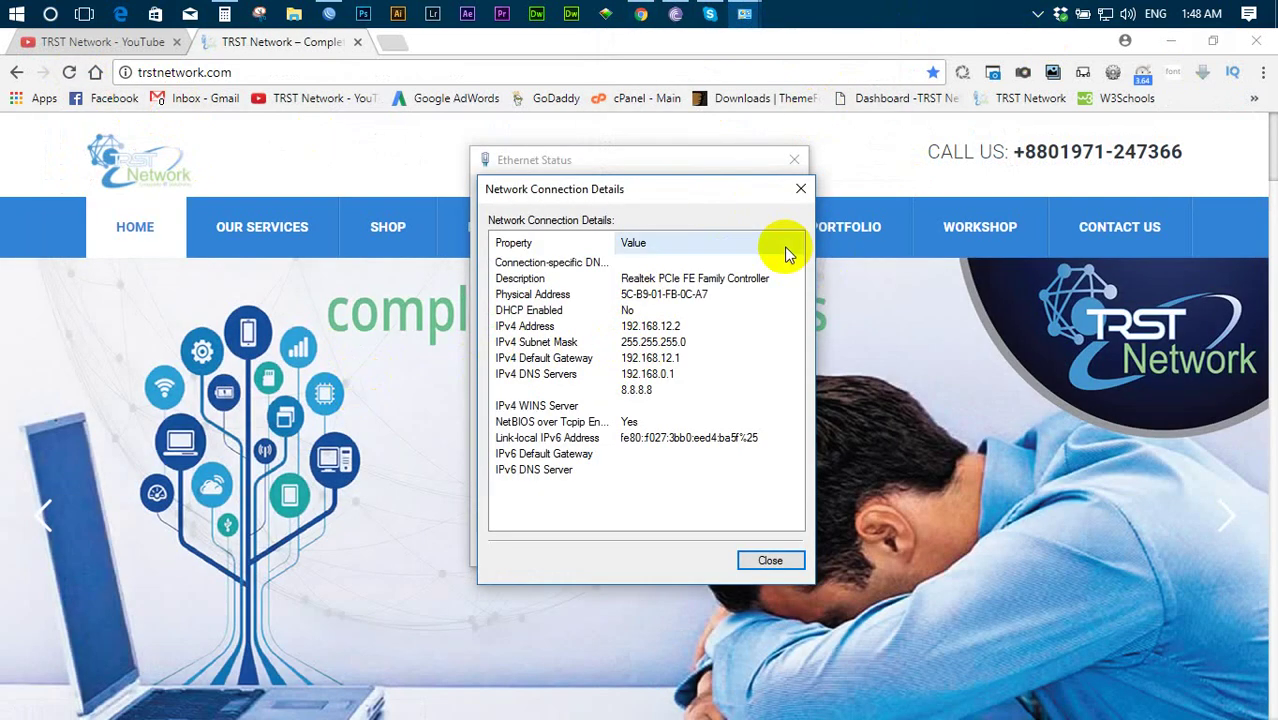
left_click(801, 189)
left_click(794, 163)
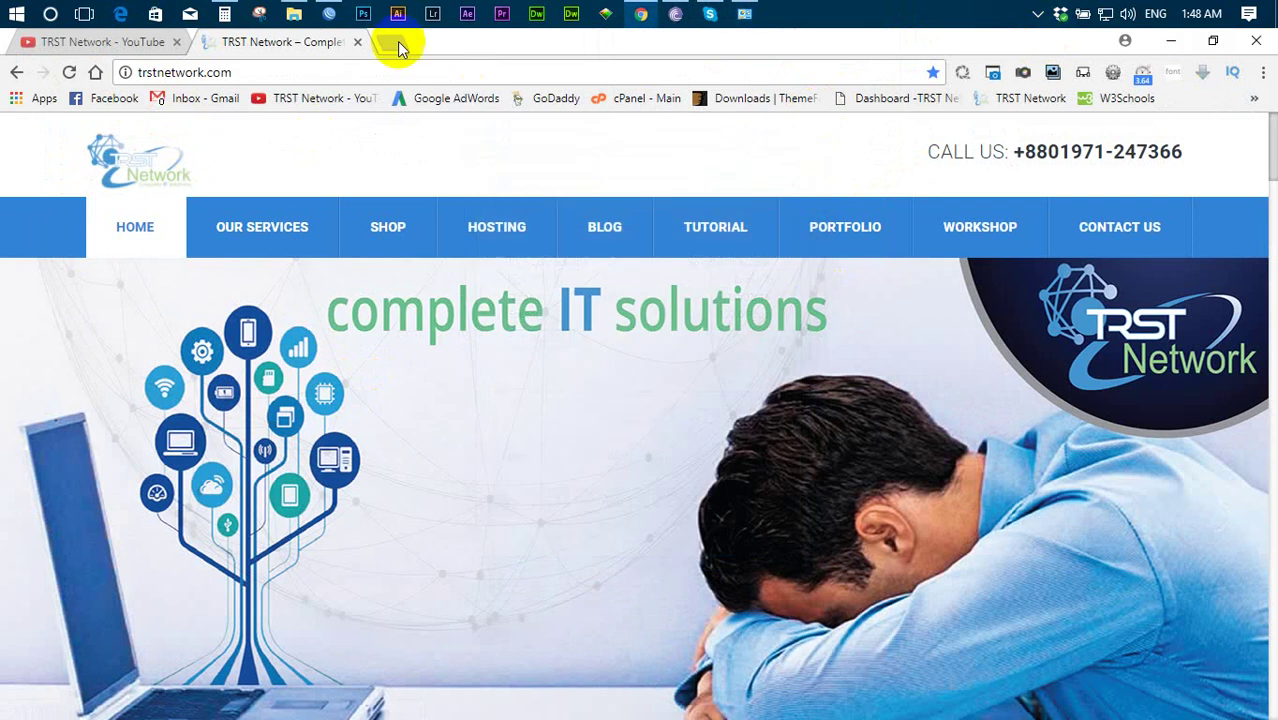
left_click(329, 14)
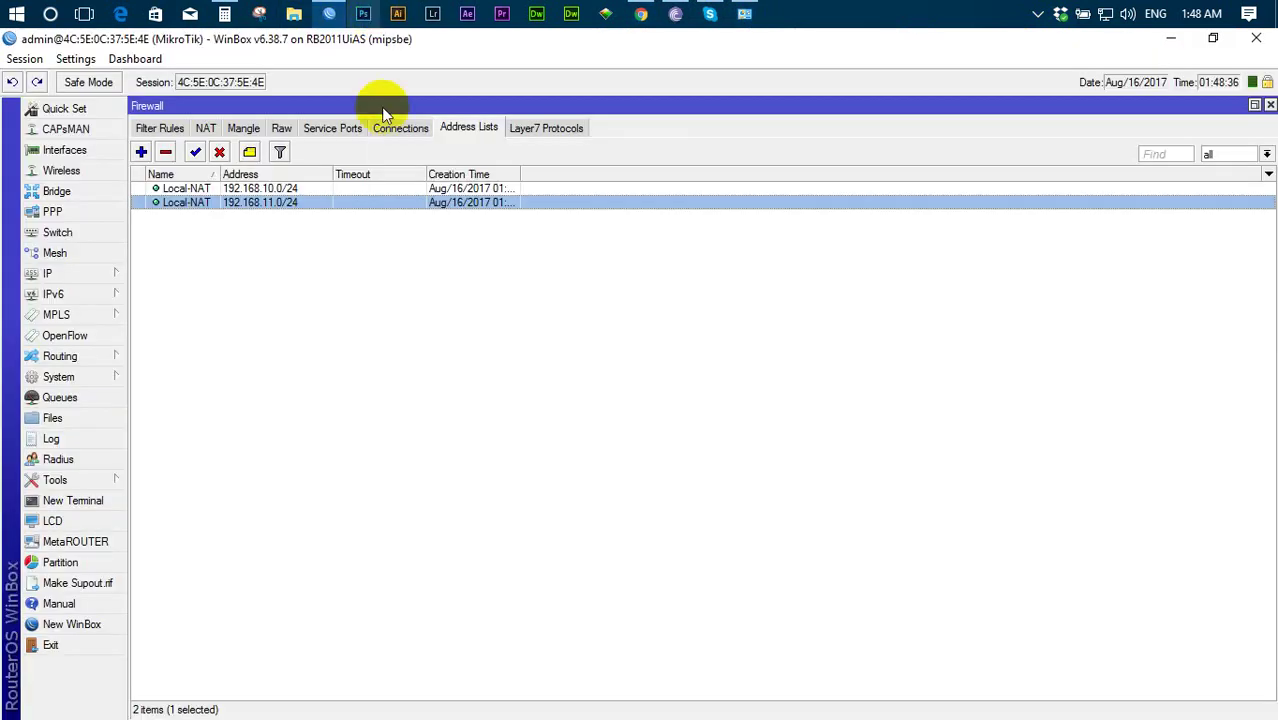
left_click(206, 128)
left_click(378, 198)
double_click(378, 196)
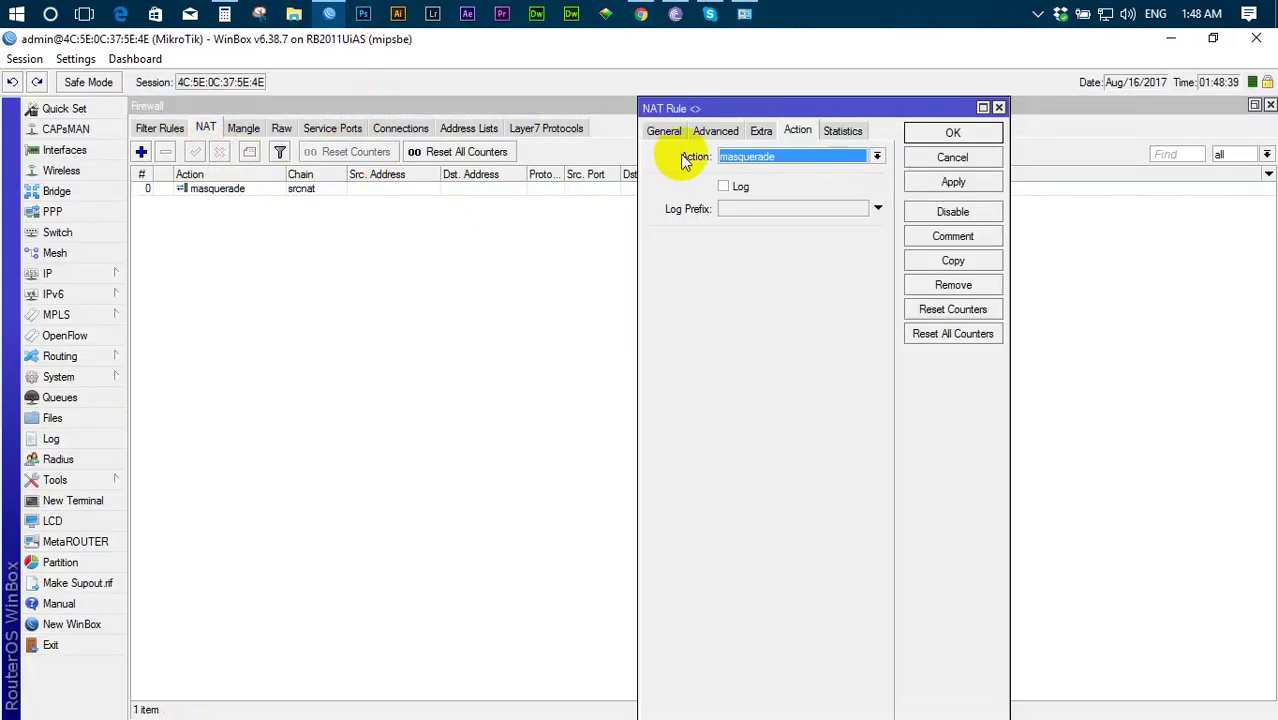
left_click(715, 130)
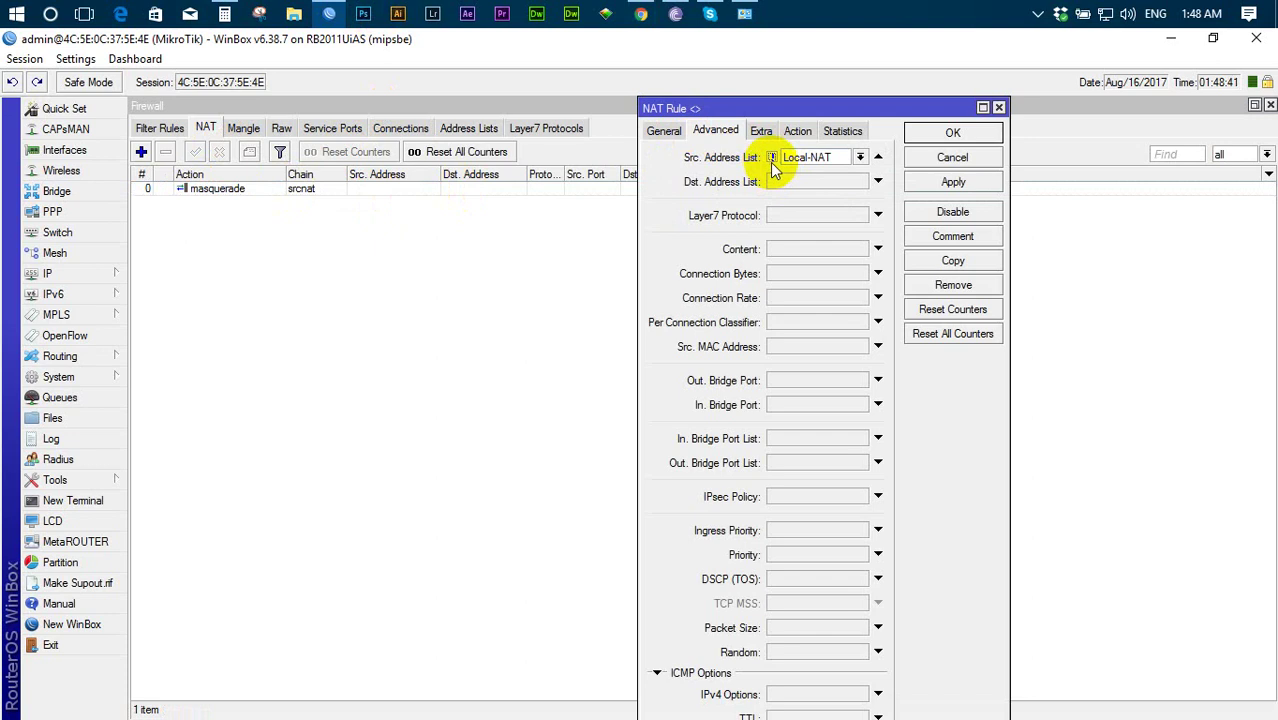
left_click(945, 134)
left_click(465, 128)
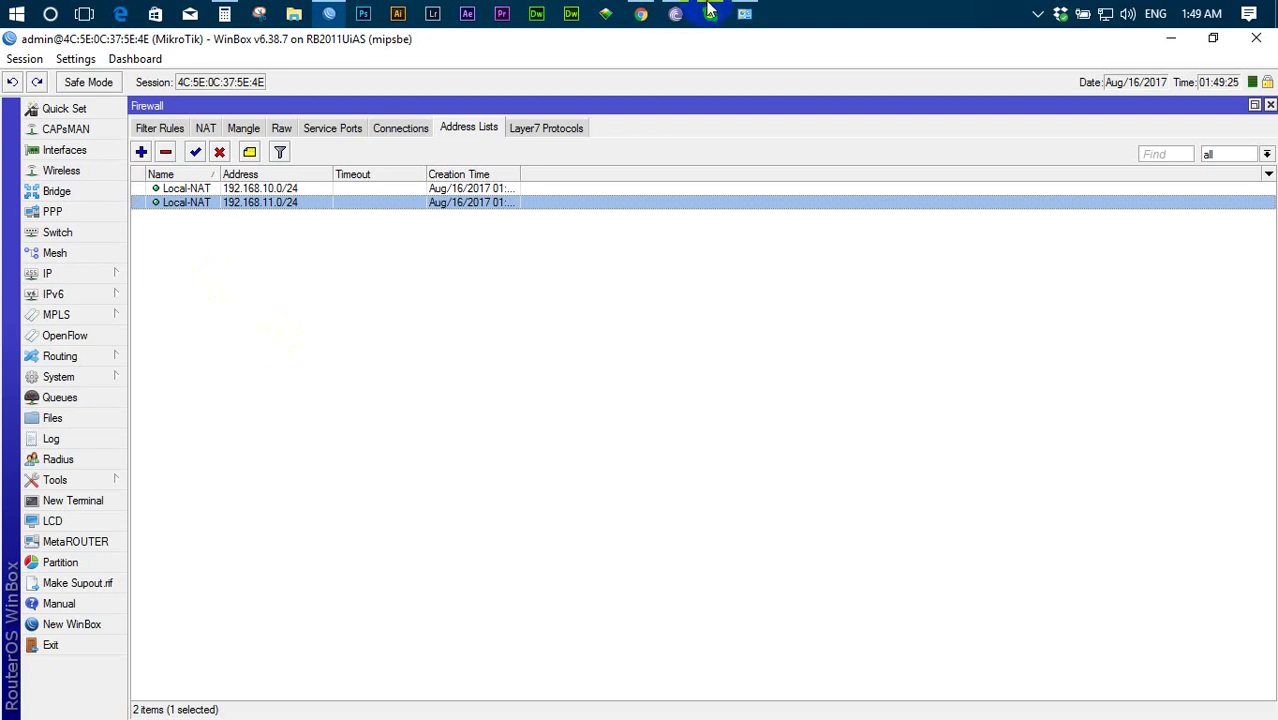
left_click(641, 14)
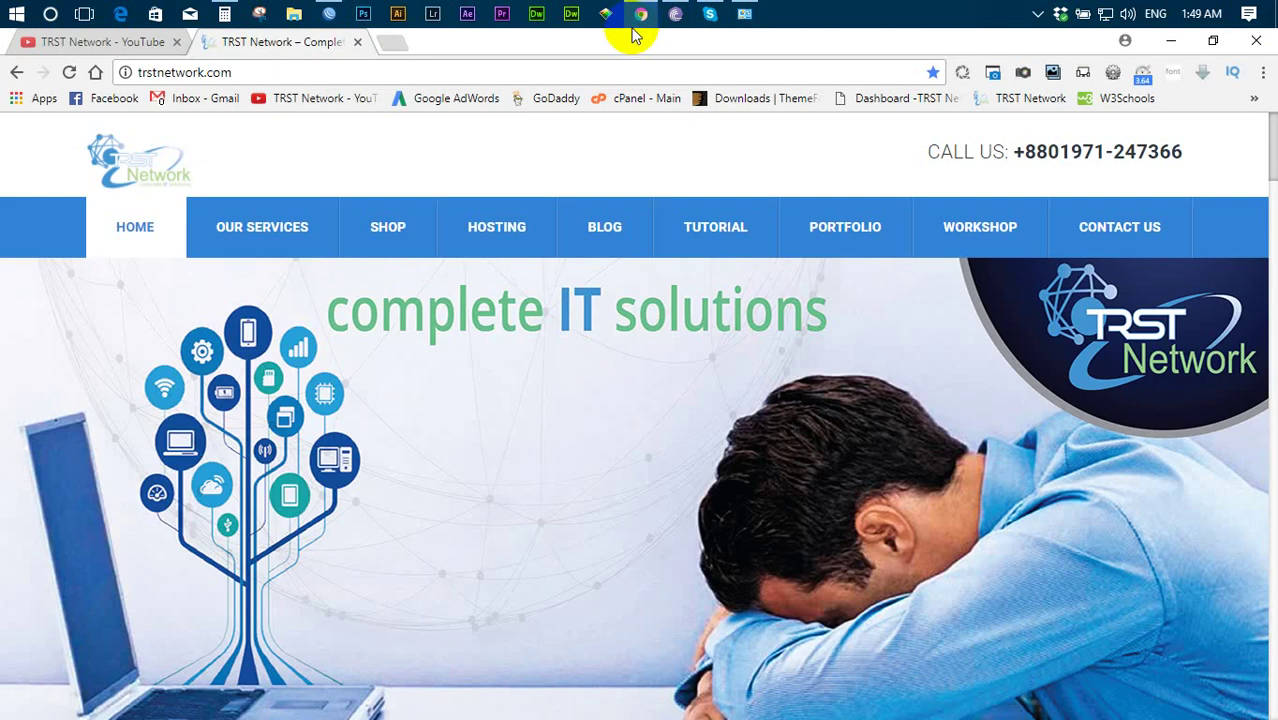
- Load facebook.com/trstnetwork in a new tab, removing the /inbox/ suffix, and scroll the page
left_click(392, 42)
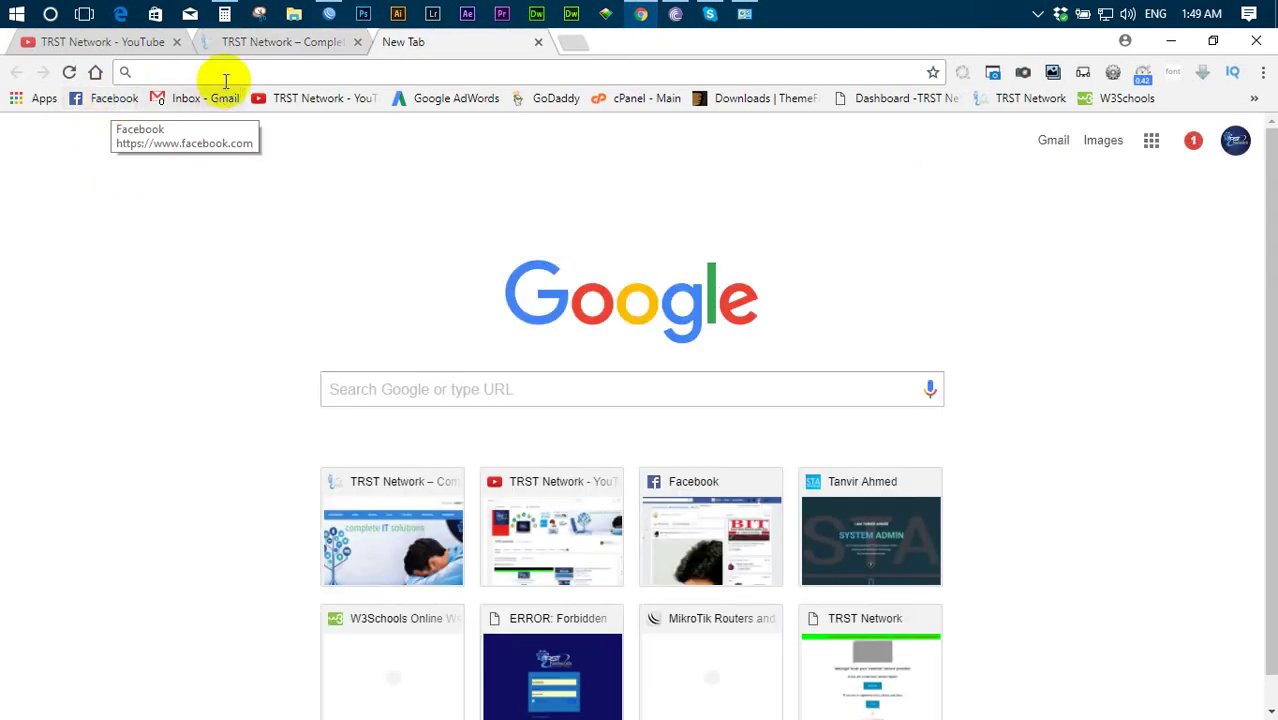
left_click(237, 73)
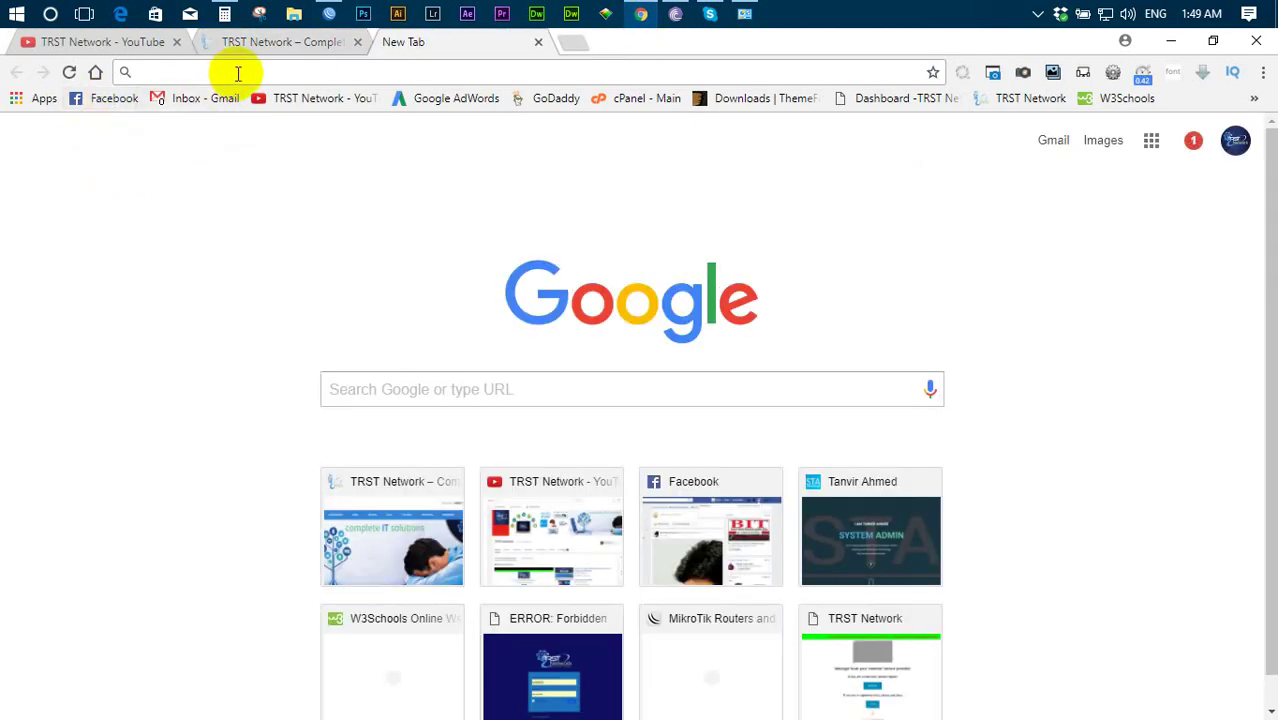
type("face")
key("End")
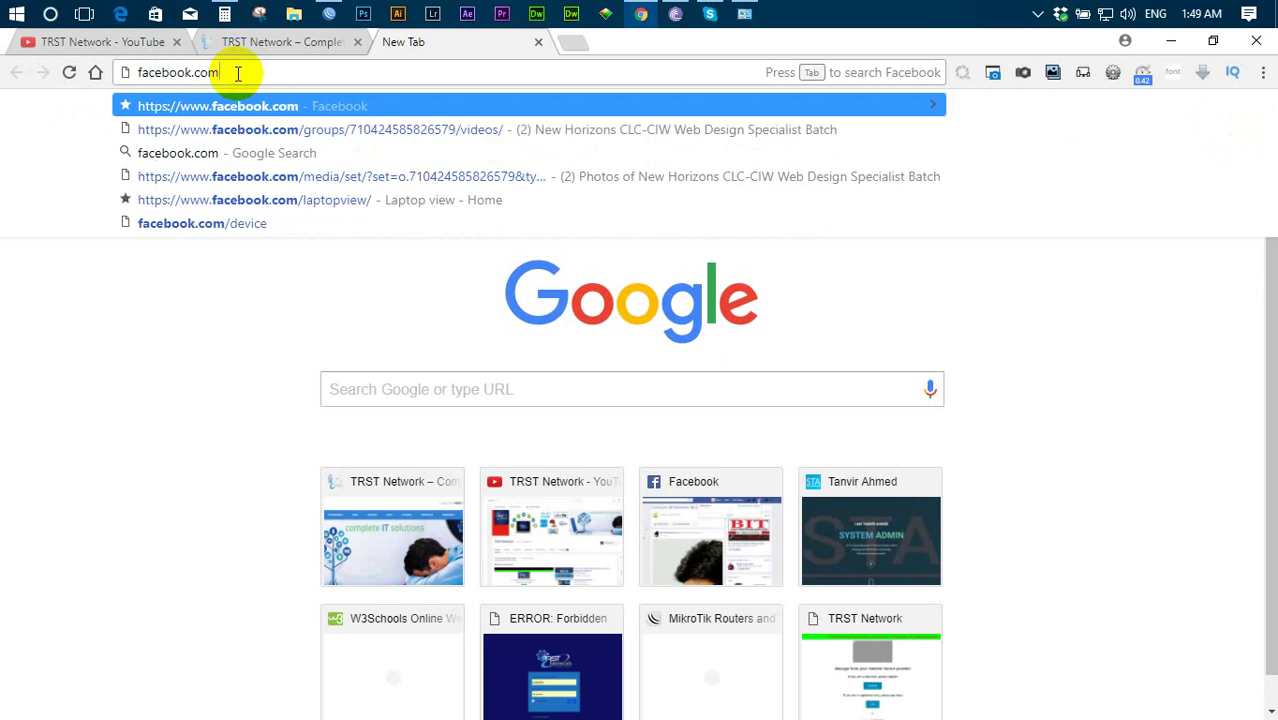
type("/trstnet")
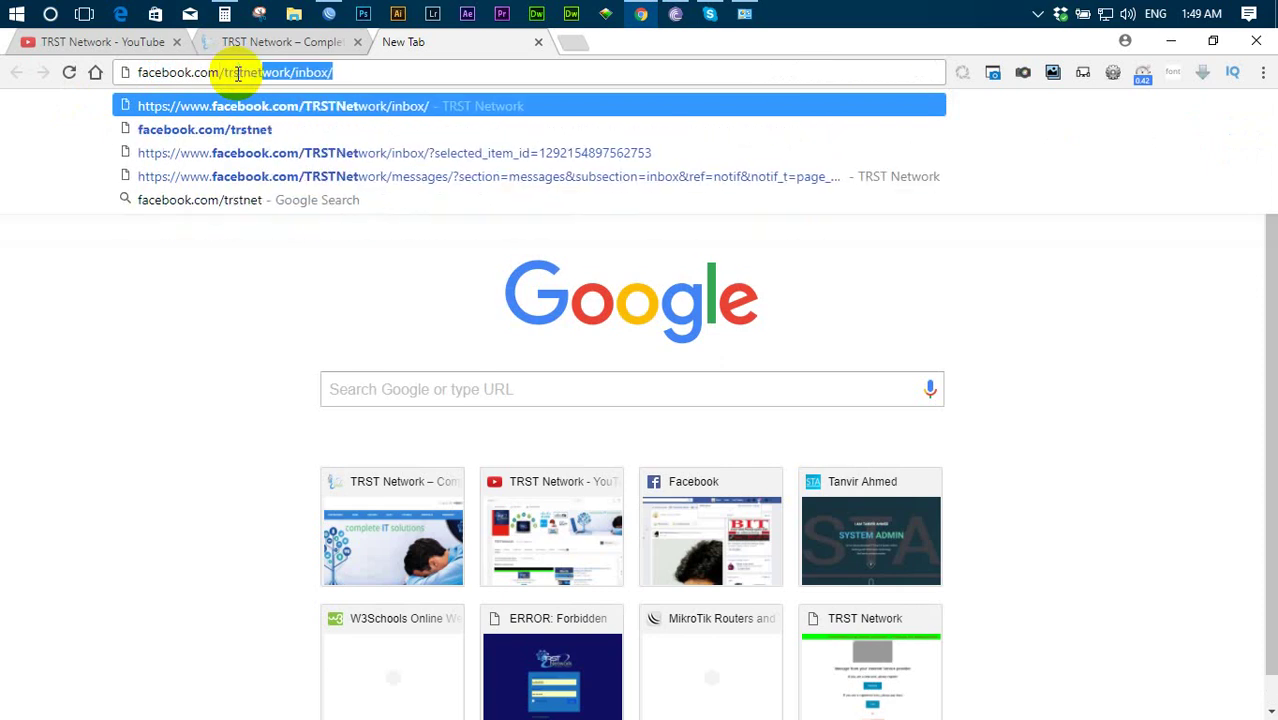
type("work")
key("Return")
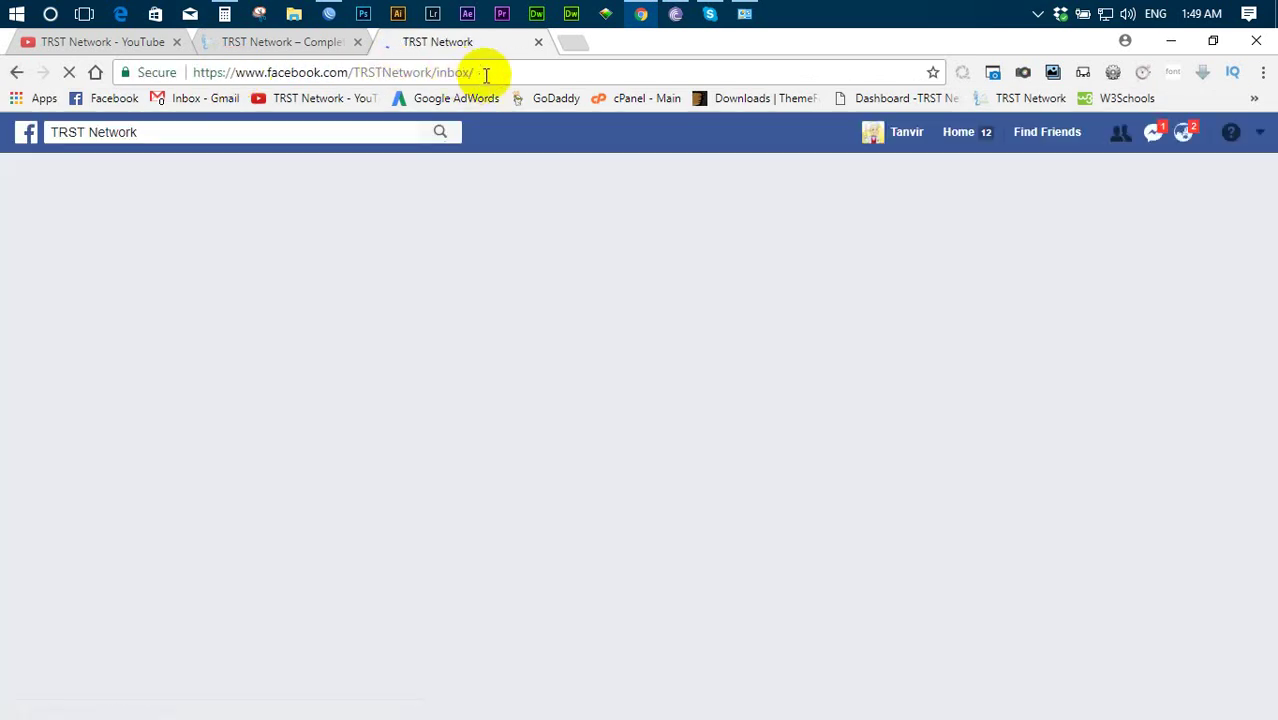
left_click_drag(476, 72, 430, 72)
key("BackSpace")
key("Return")
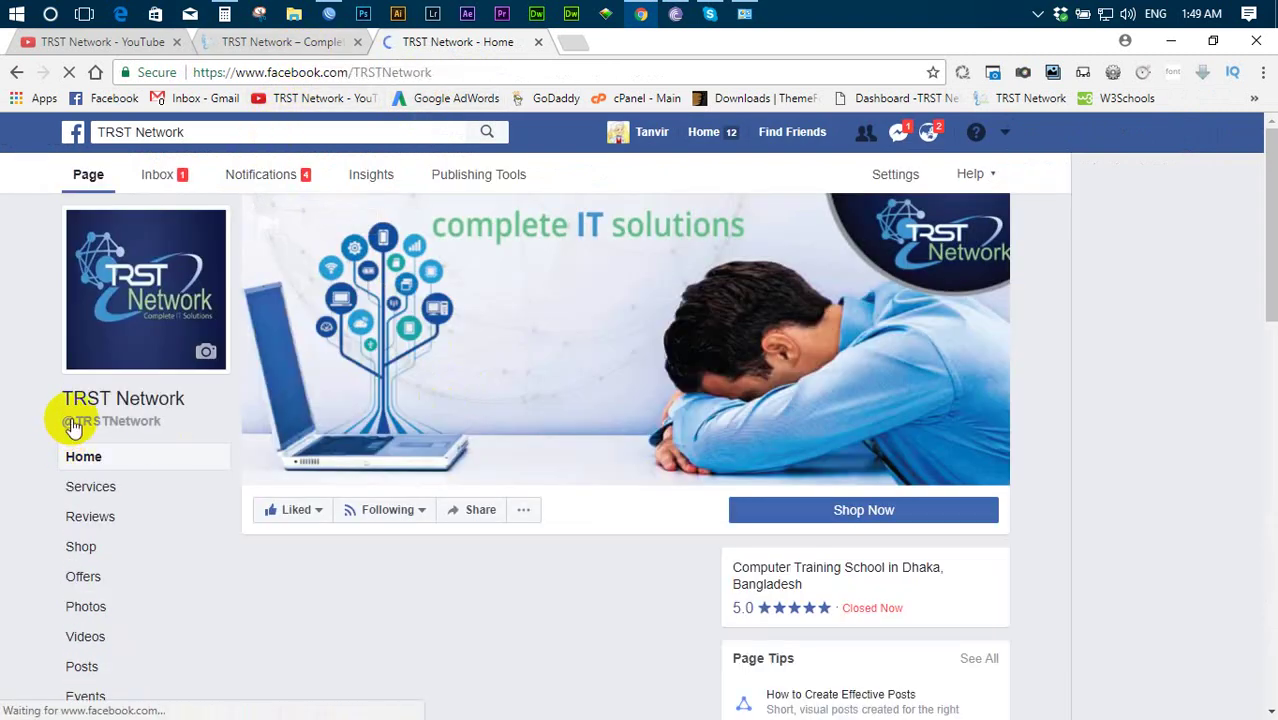
scroll(120, 420, "down", 4)
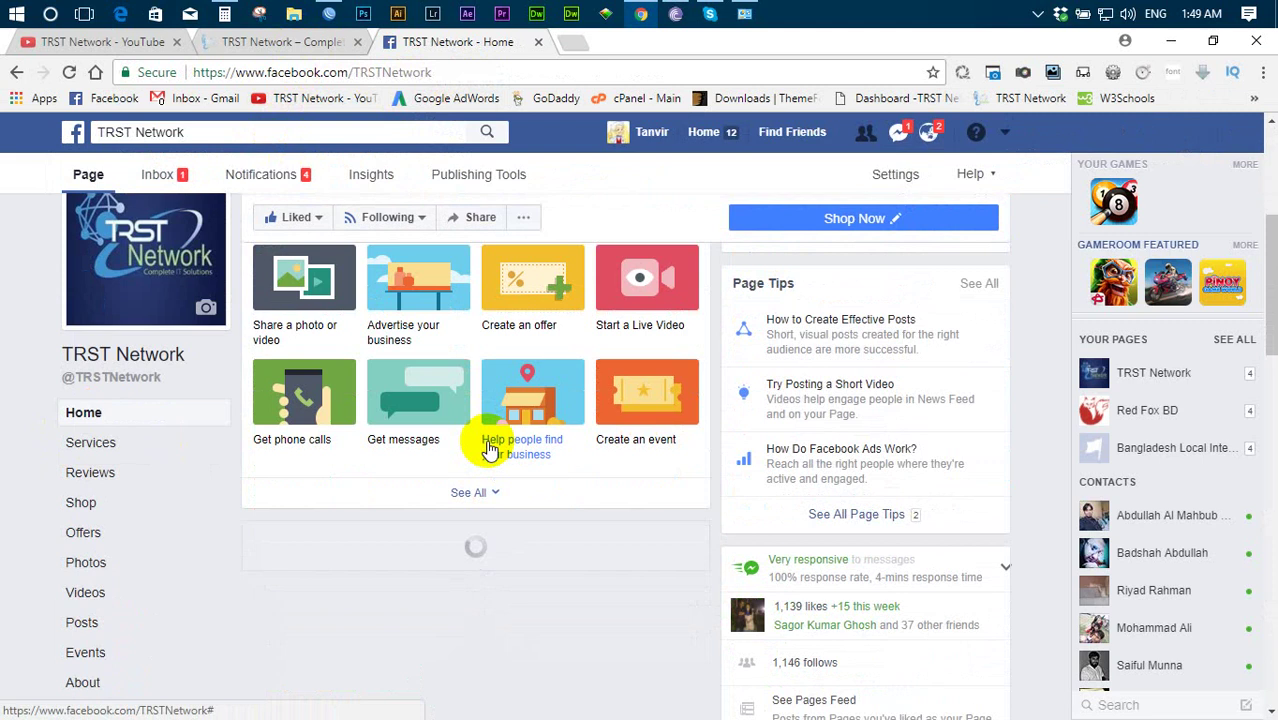
scroll(489, 450, "down", 4)
scroll(489, 450, "up", 7)
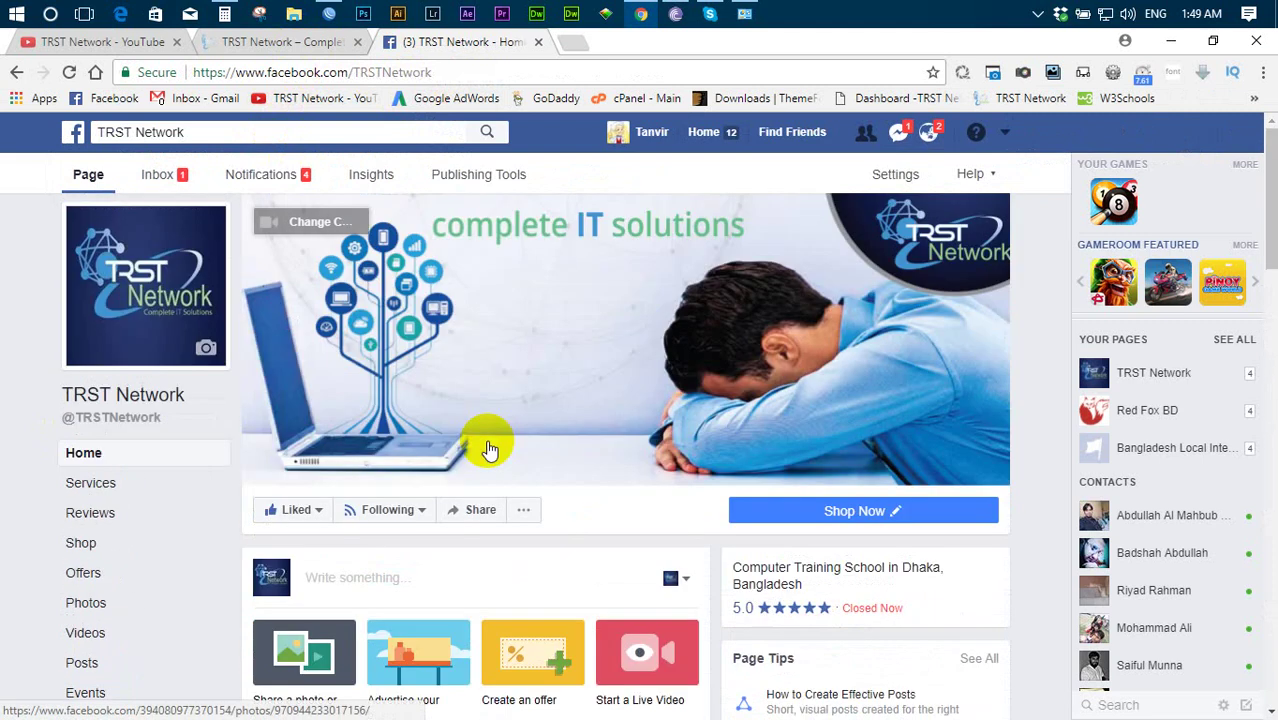
- Scroll through the TRST Network YouTube channel page, then close Chrome
left_click(113, 45)
scroll(875, 555, "down", 3)
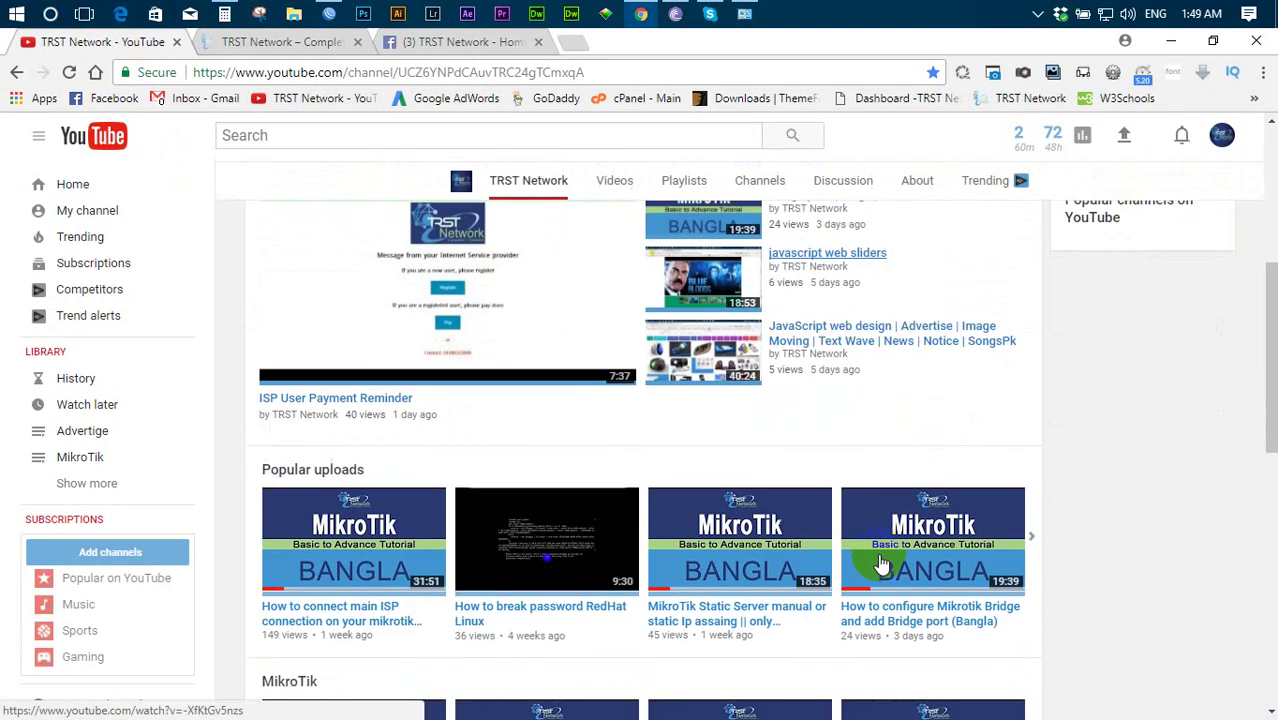
scroll(880, 565, "down", 4)
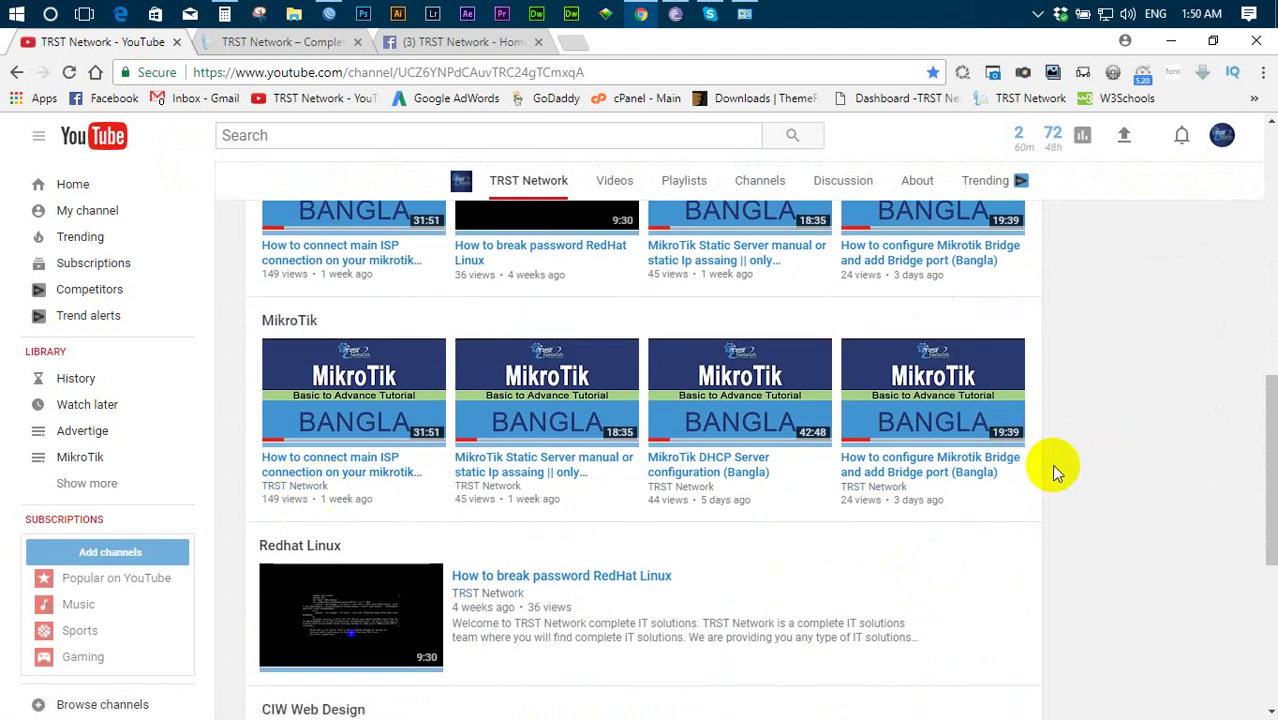
scroll(1053, 466, "up", 6)
scroll(1053, 466, "down", 3)
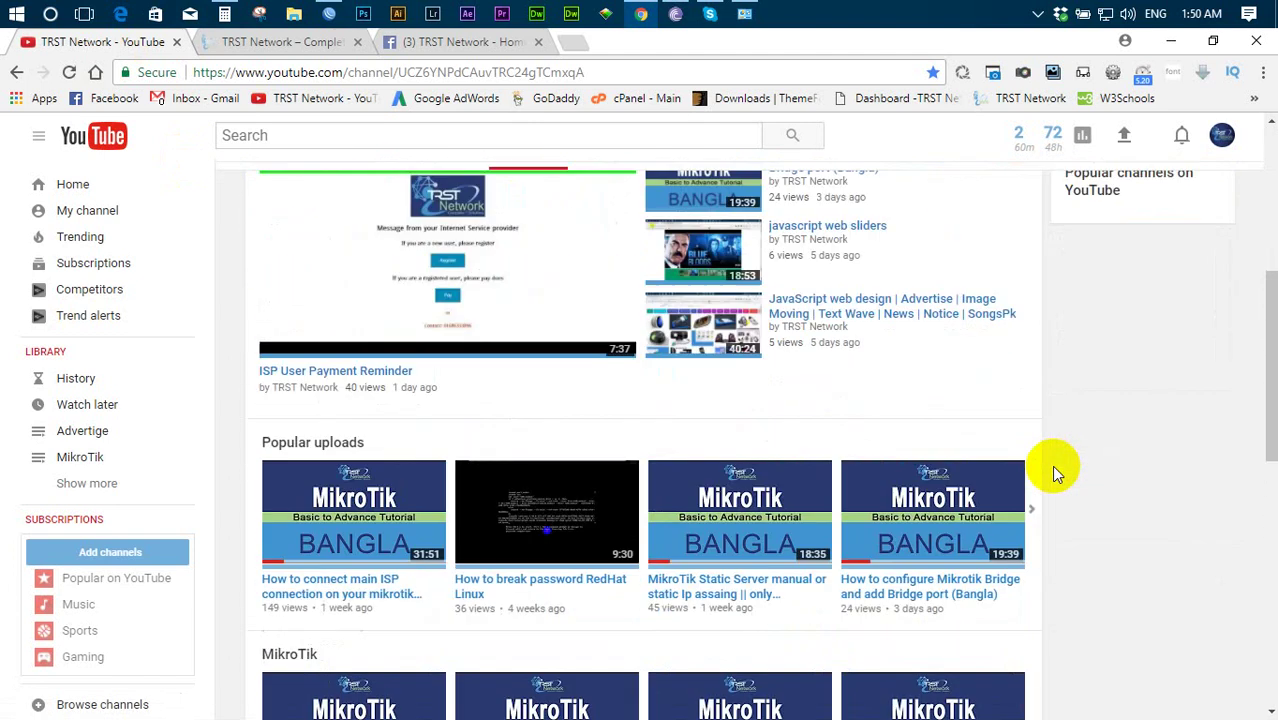
scroll(1055, 470, "down", 3)
scroll(1055, 470, "down", 5)
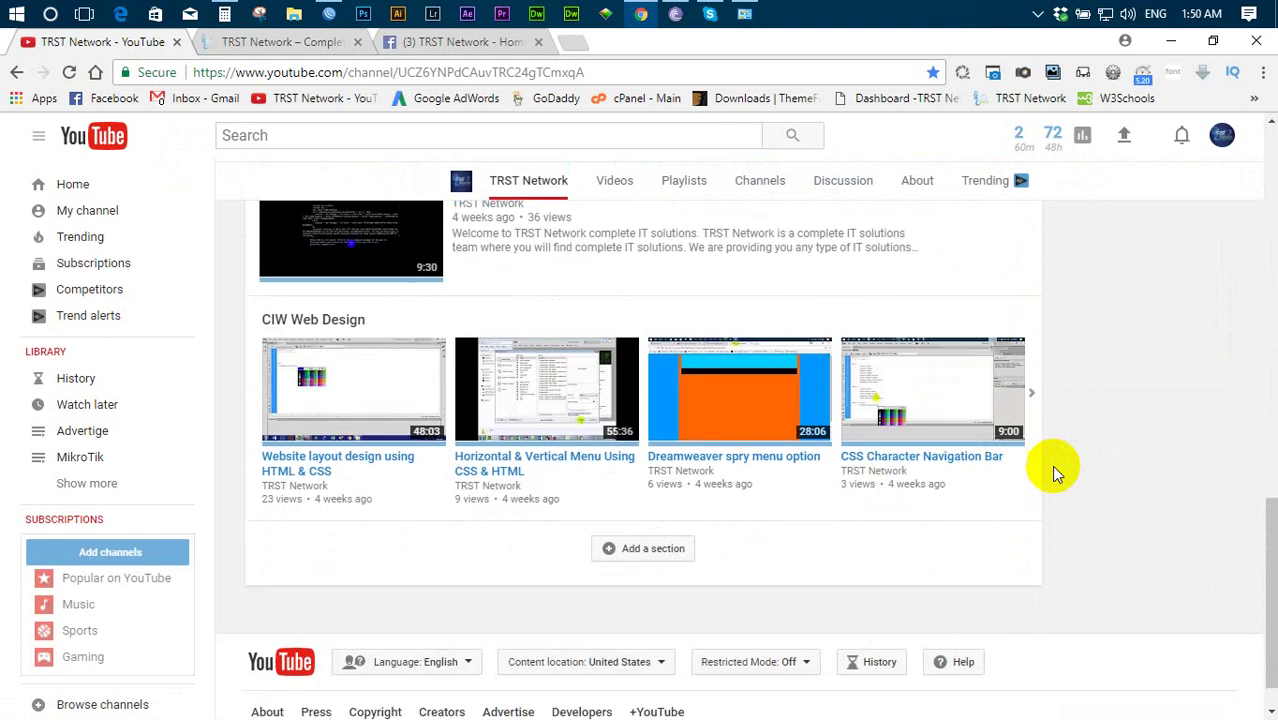
scroll(1055, 470, "up", 6)
scroll(1055, 470, "up", 5)
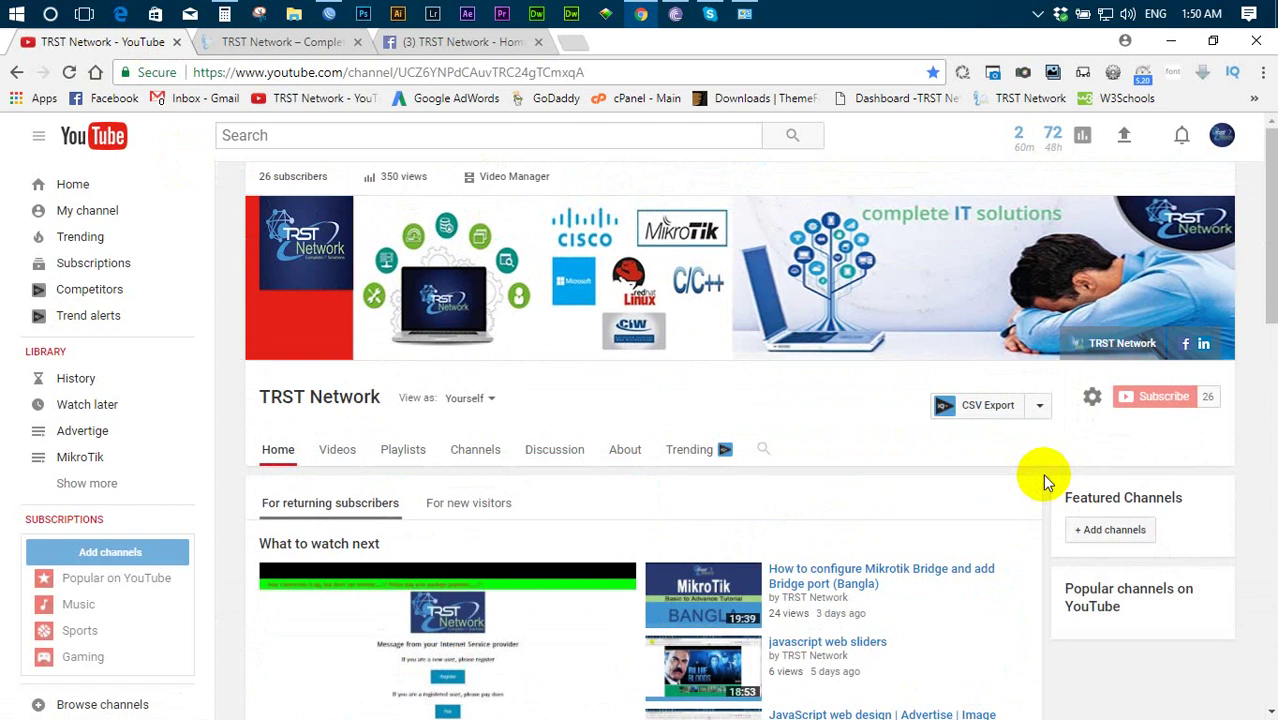
left_click(1258, 40)
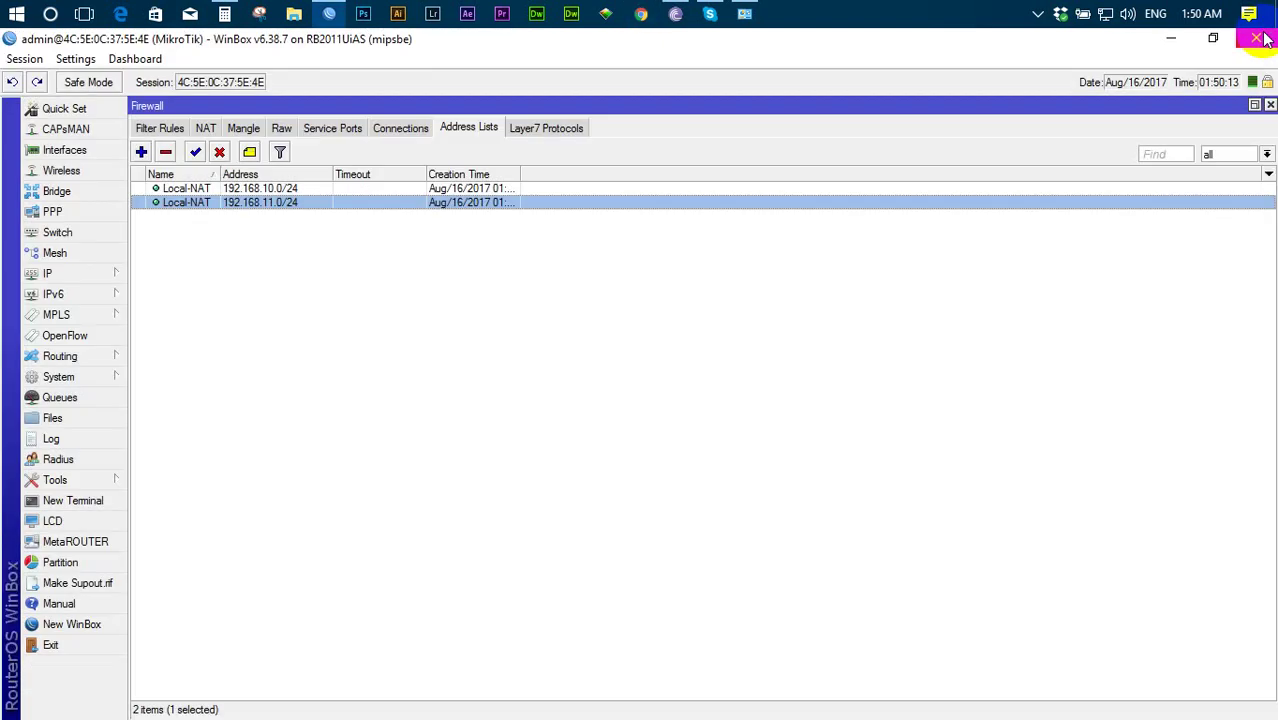